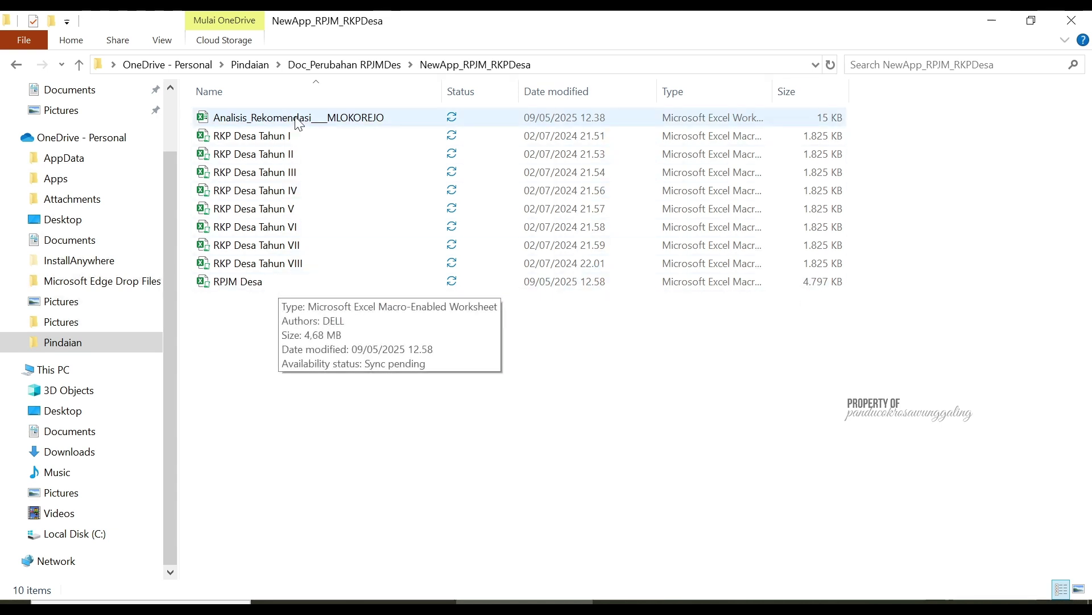
Open the RPJM Desa workbook from the NewApp_RPJM_RKPDesa folder.
{"action": "left_click", "coordinate": [15, 65]}
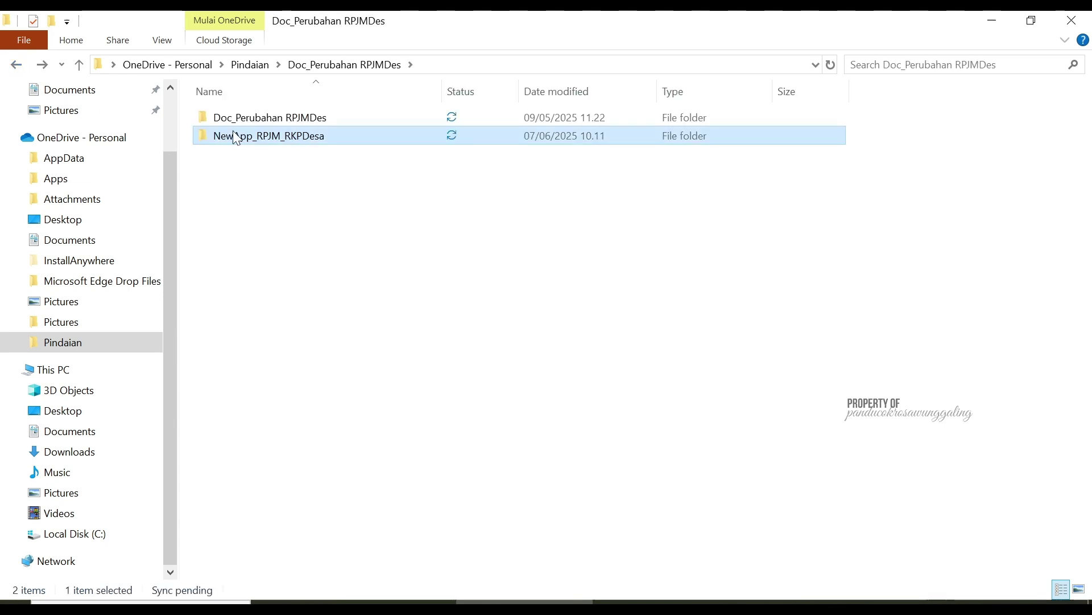
{"action": "left_click", "coordinate": [271, 136]}
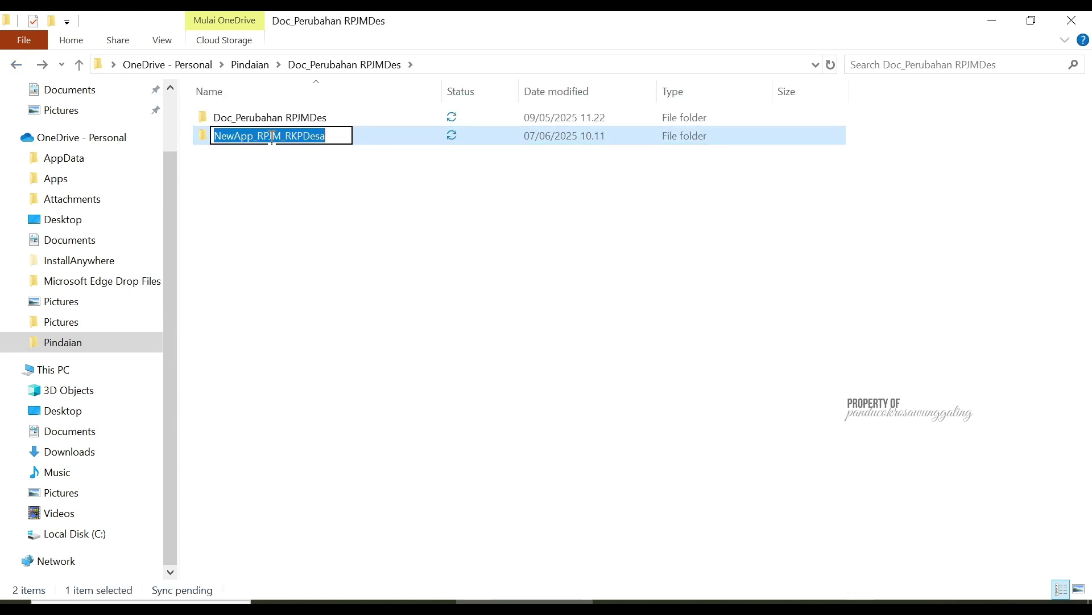
{"action": "left_click", "coordinate": [317, 190]}
{"action": "double_click", "coordinate": [305, 139]}
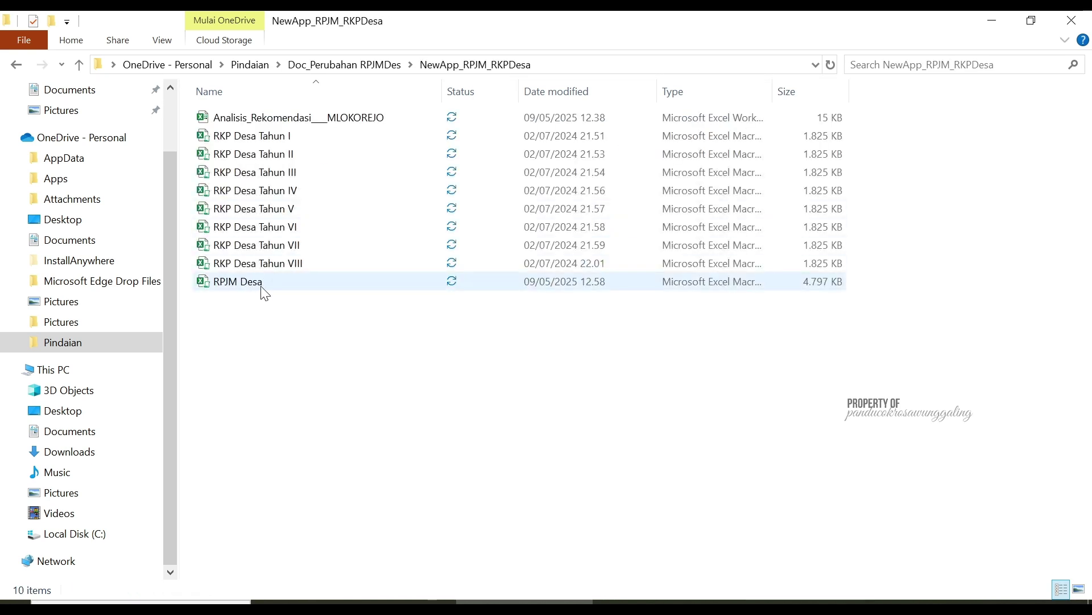
{"action": "left_click", "coordinate": [266, 291]}
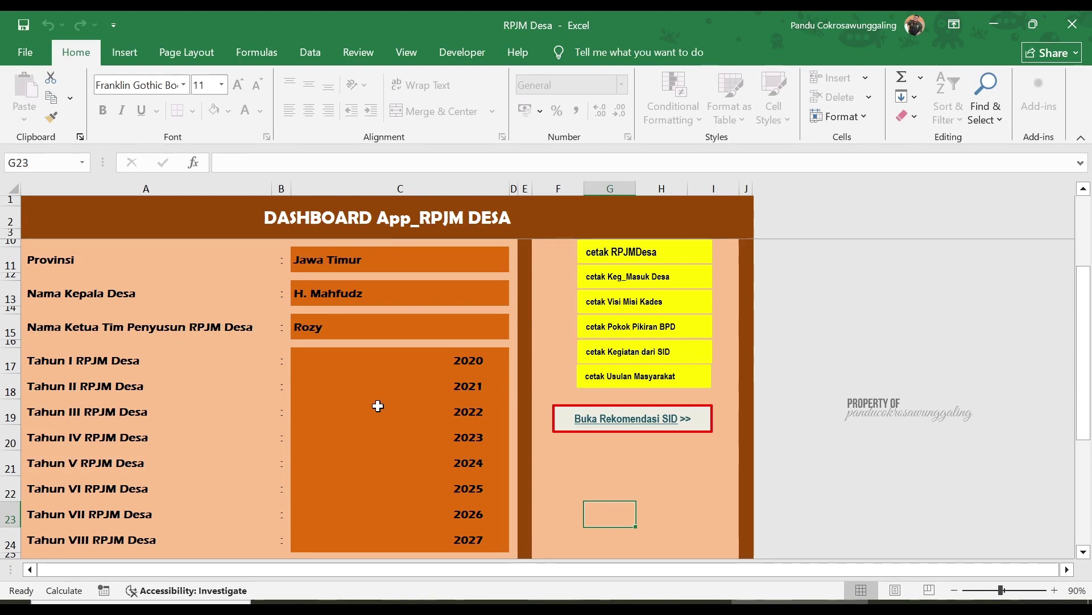
Review the village data on the RPJM Desa dashboard, from the Desa field to Nama Ketua BPD, and check the Tahun VI row.
{"action": "scroll", "coordinate": [467, 457], "scroll_direction": "down", "scroll_amount": 5}
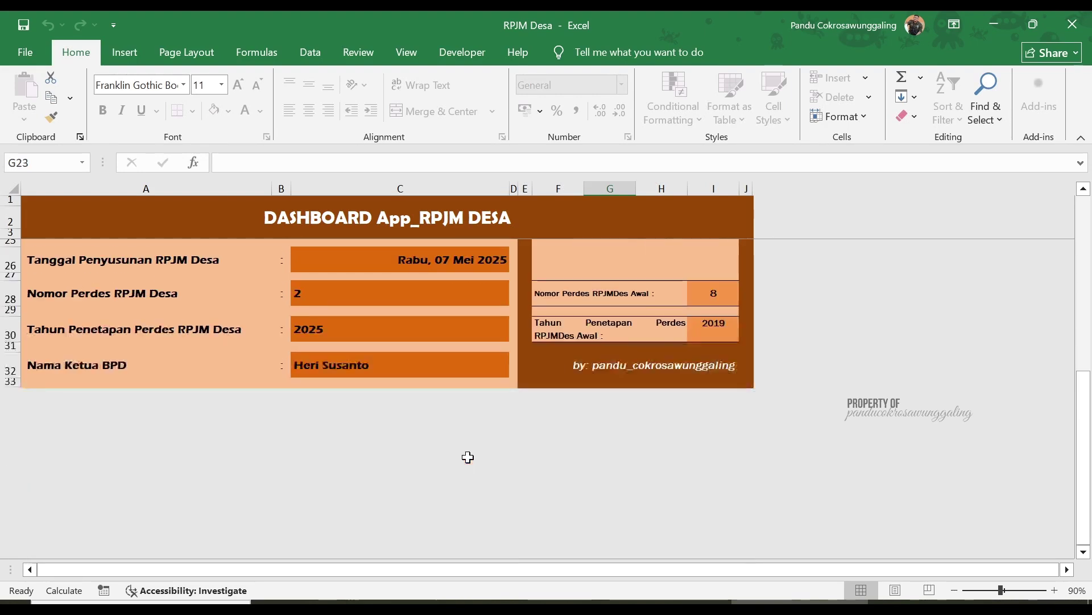
{"action": "scroll", "coordinate": [467, 457], "scroll_direction": "up", "scroll_amount": 2}
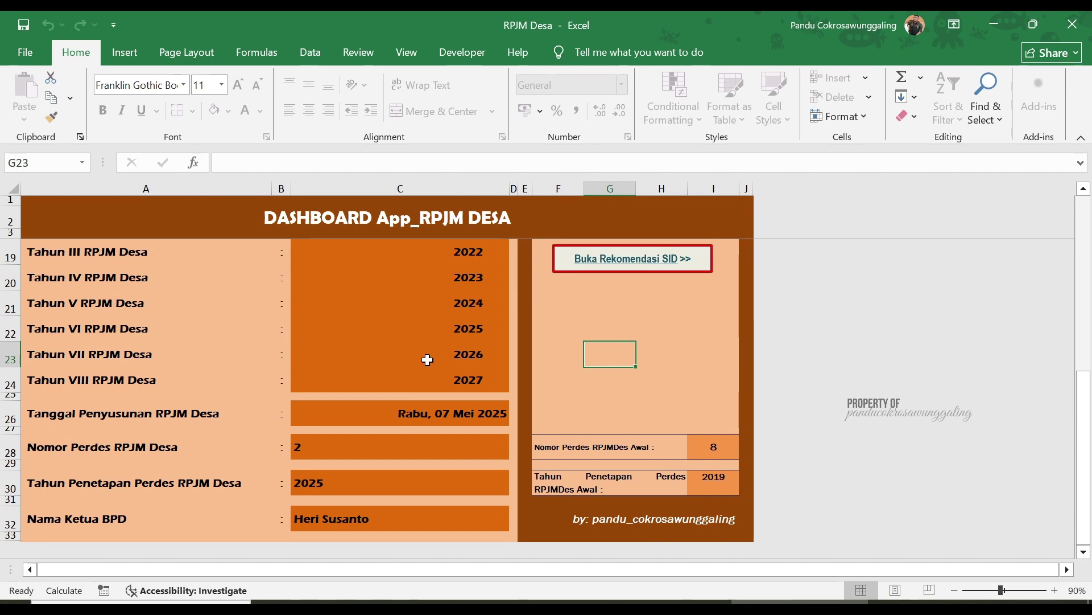
{"action": "scroll", "coordinate": [349, 471], "scroll_direction": "up", "scroll_amount": 5}
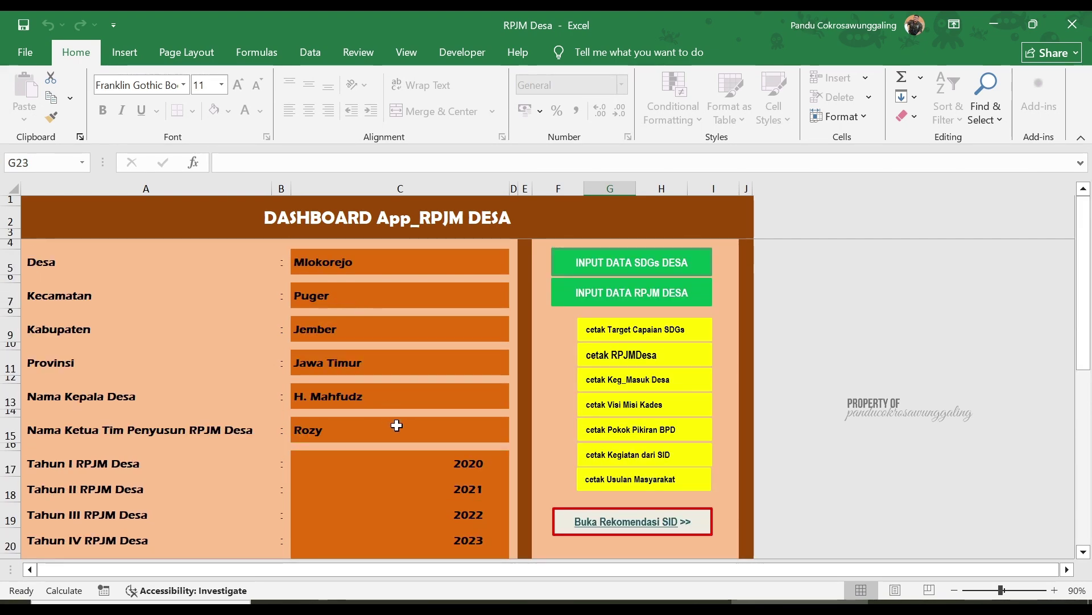
{"action": "scroll", "coordinate": [396, 424], "scroll_direction": "down", "scroll_amount": 2}
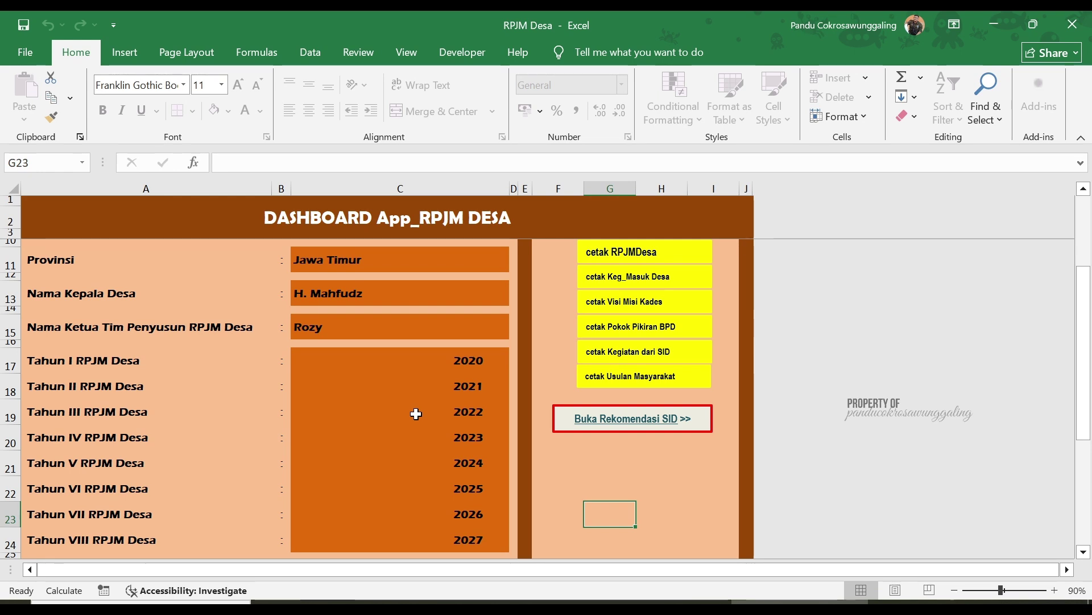
{"action": "scroll", "coordinate": [399, 452], "scroll_direction": "down", "scroll_amount": 1}
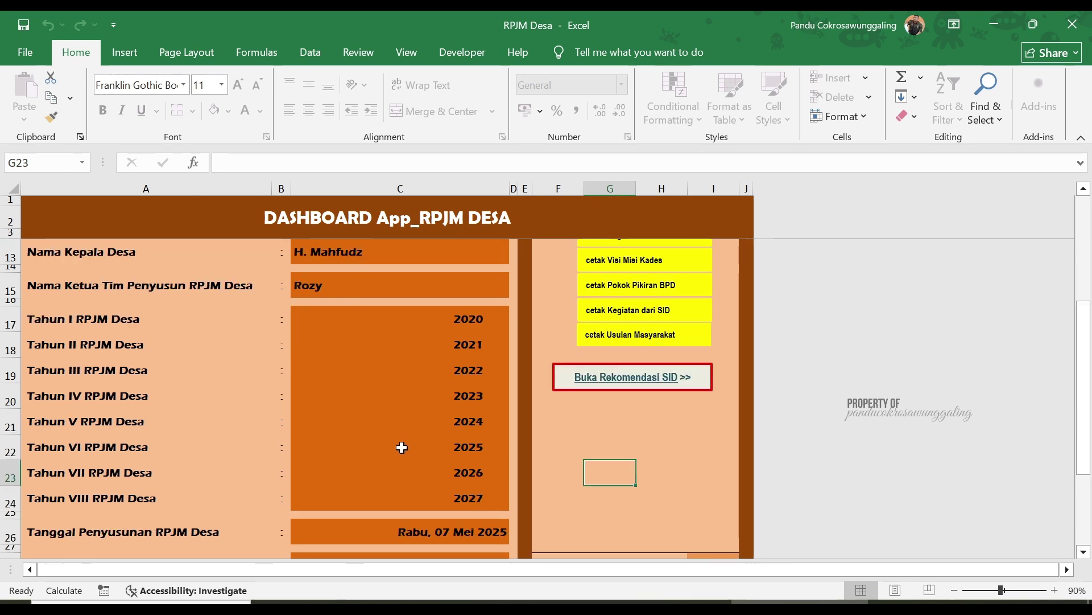
{"action": "left_click", "coordinate": [442, 451]}
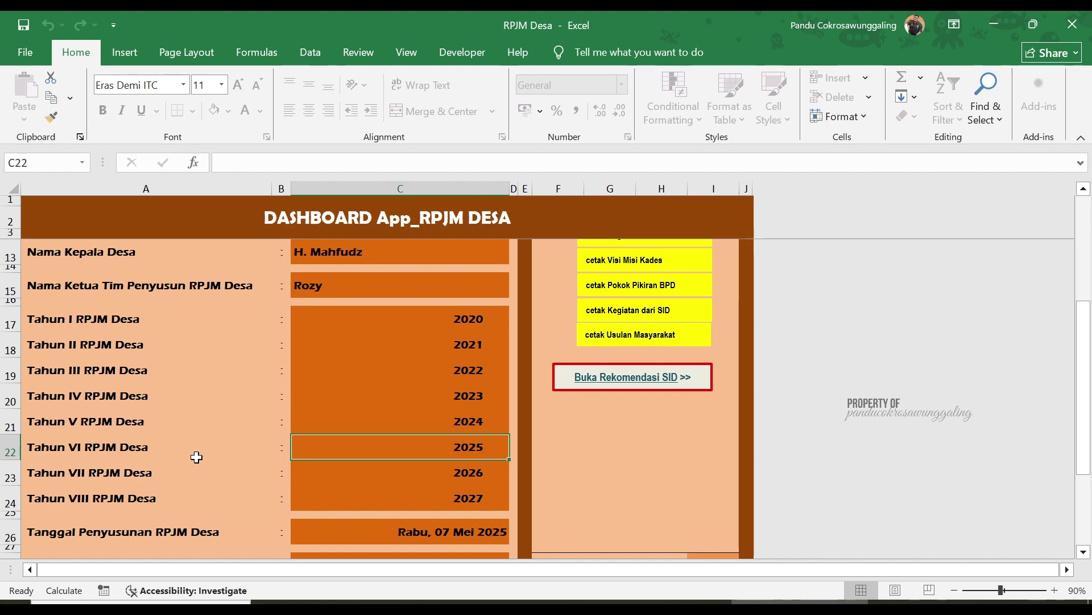
{"action": "left_click", "coordinate": [67, 450]}
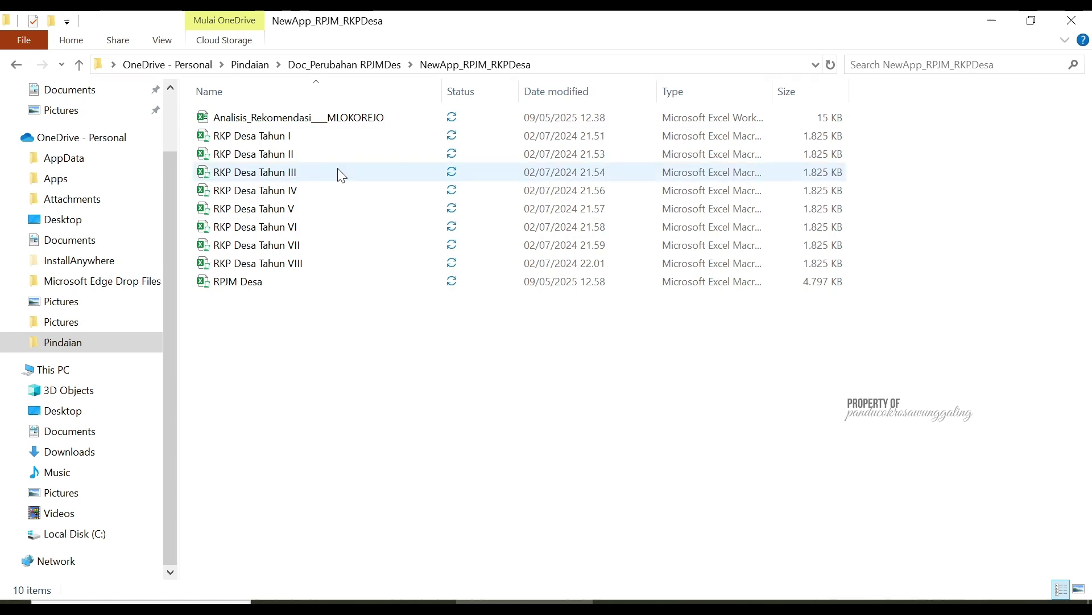
View the file properties of the RKP Desa Tahun VI workbook in the folder, leaving them unchanged.
{"action": "right_click", "coordinate": [299, 228]}
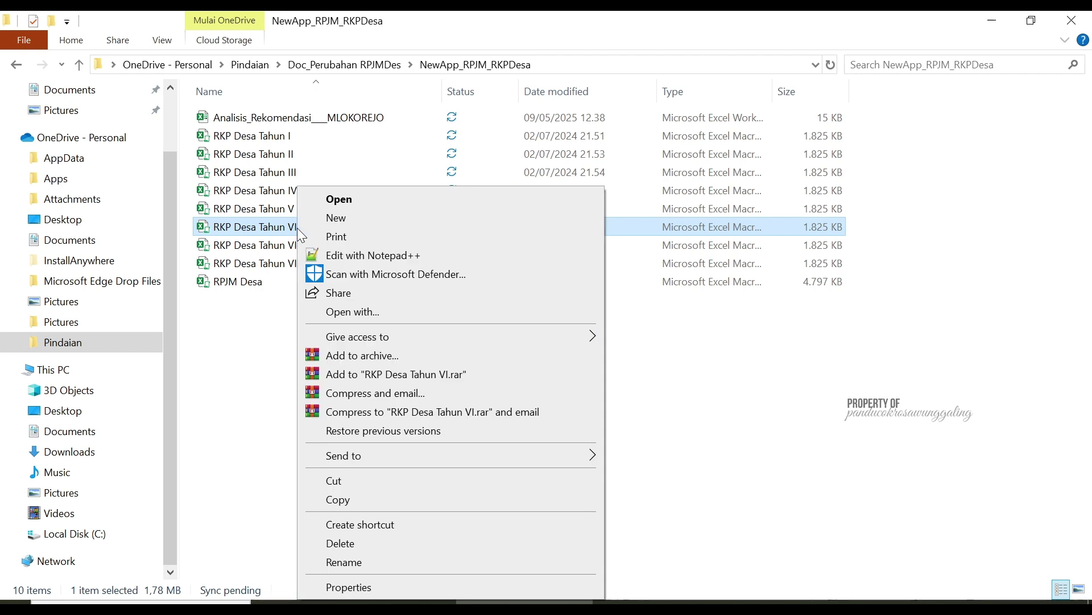
{"action": "left_click", "coordinate": [387, 587]}
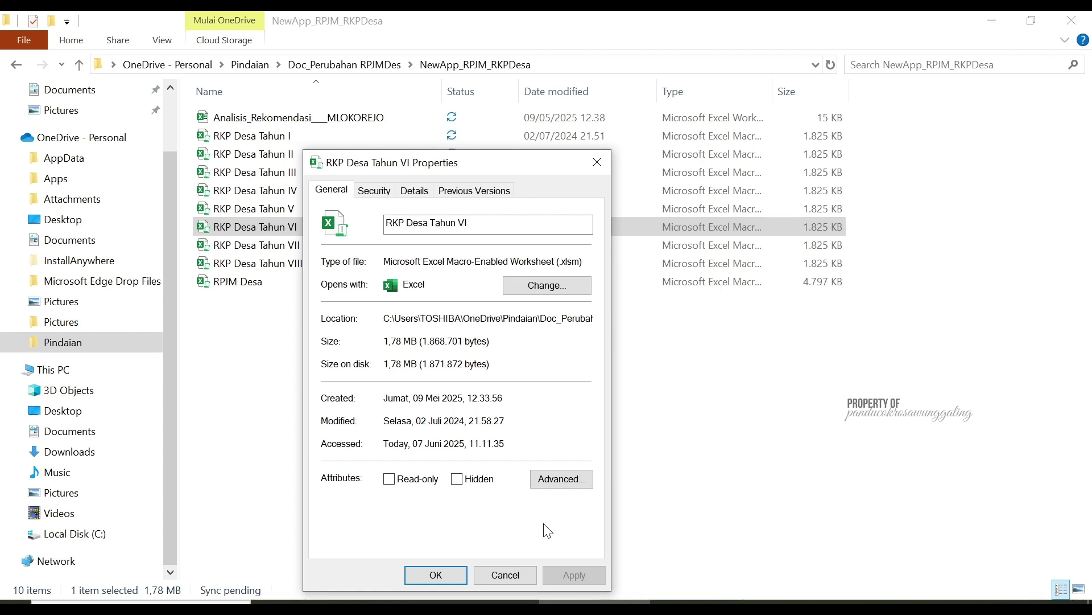
{"action": "left_click", "coordinate": [487, 574]}
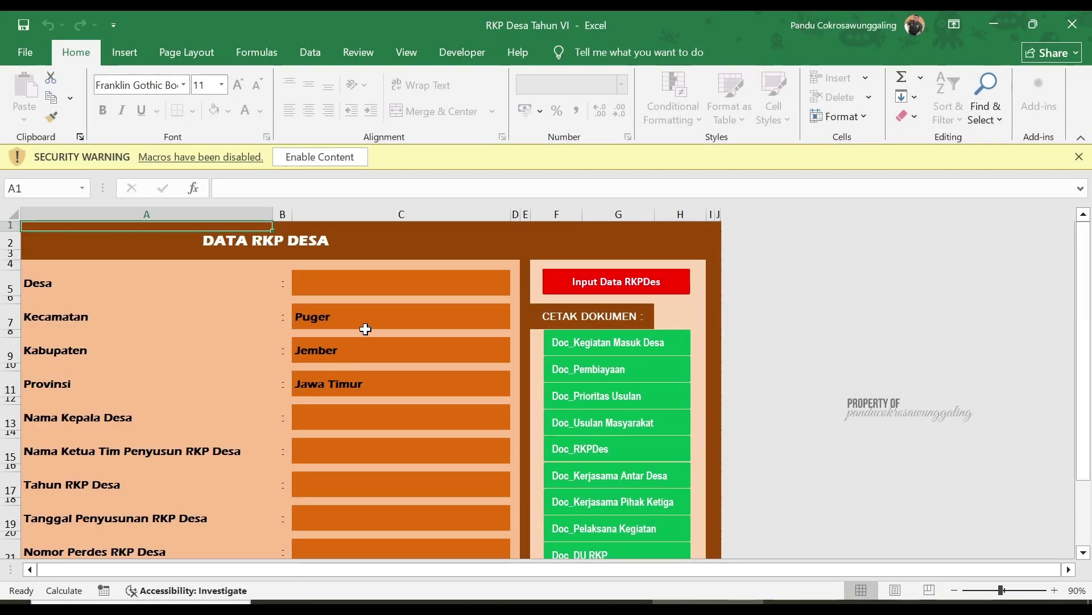
Enable the macros in the RKP Desa Tahun VI workbook and save it to recalculate the linked village data.
{"action": "left_click", "coordinate": [329, 159]}
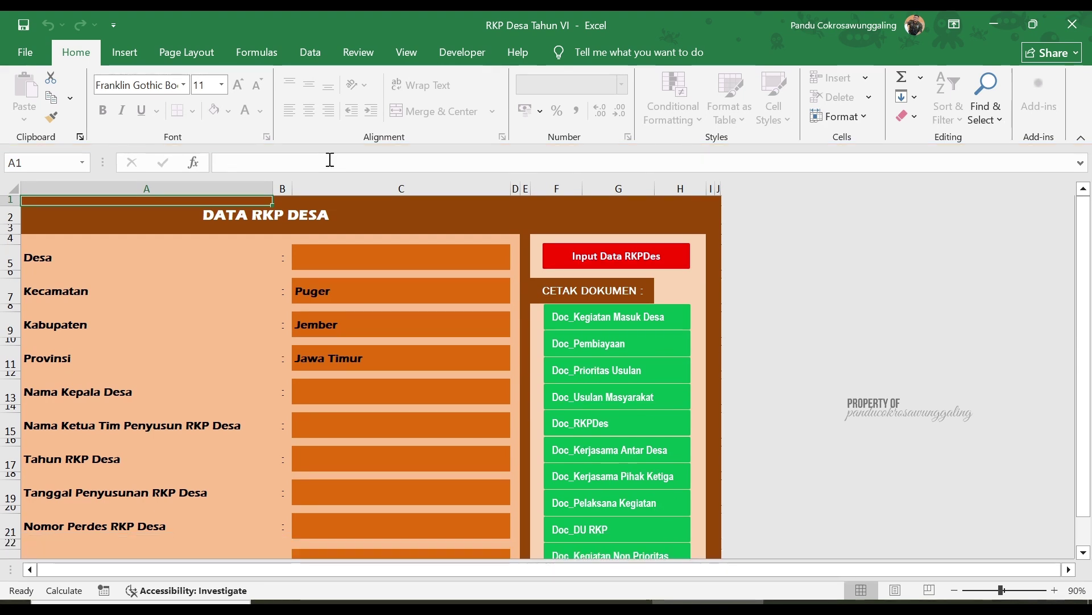
{"action": "left_click", "coordinate": [418, 395]}
{"action": "left_click", "coordinate": [425, 256]}
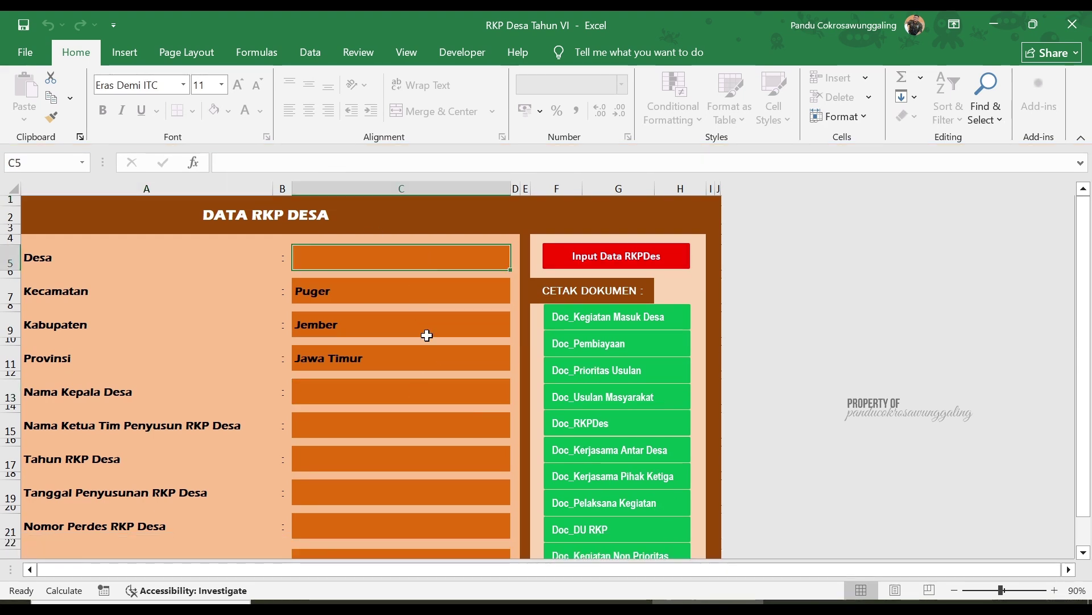
{"action": "left_click", "coordinate": [425, 425]}
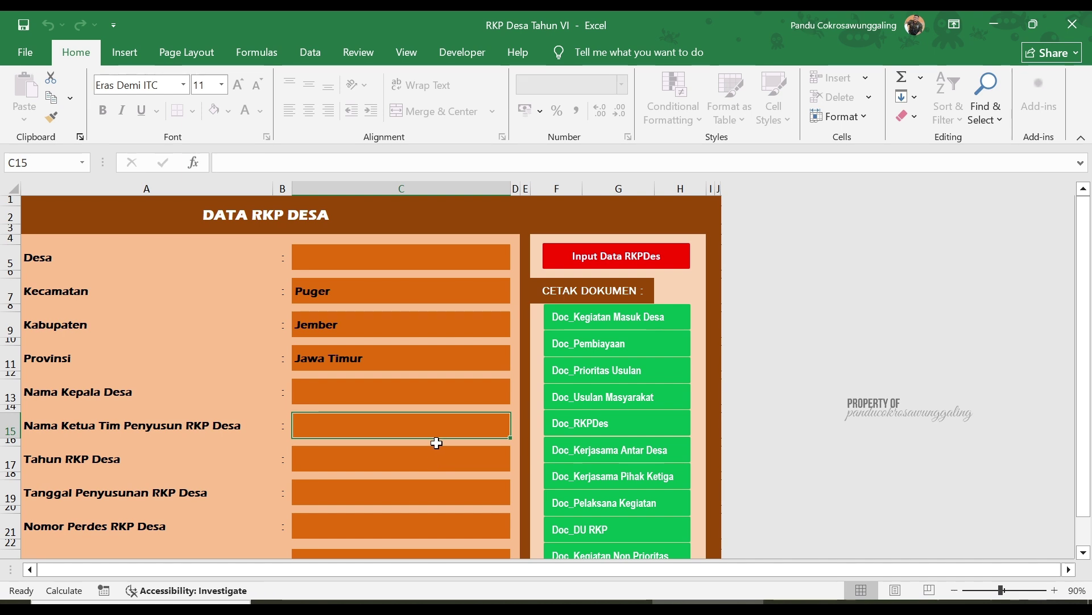
{"action": "key", "text": "ctrl+s"}
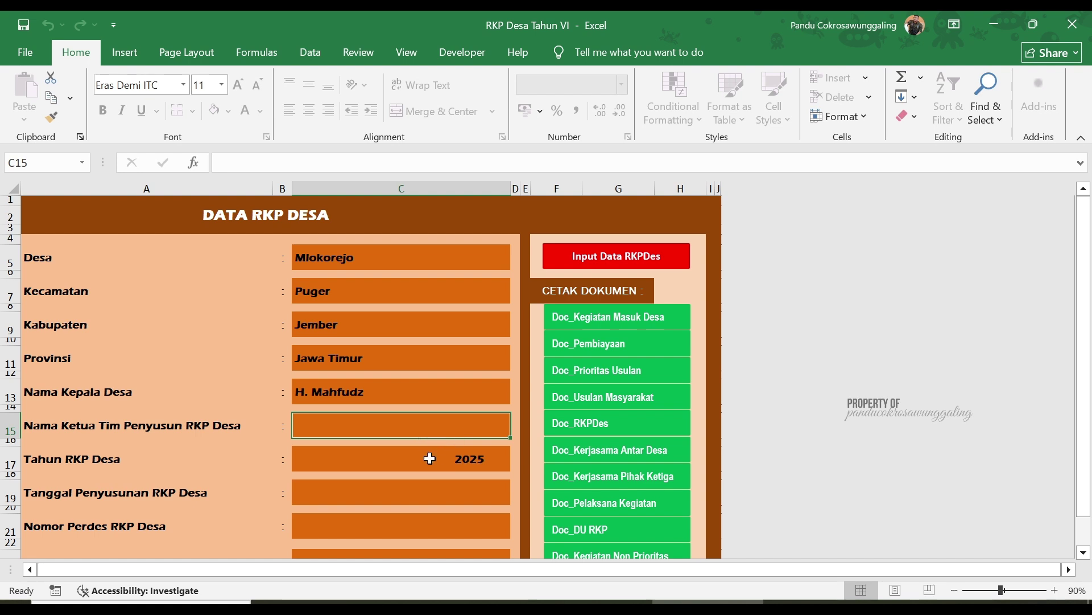
Enter the drafting team leader's name in the Nama Ketua Tim Penyusun RKP Desa field.
{"action": "scroll", "coordinate": [430, 458], "scroll_direction": "down", "scroll_amount": 1}
{"action": "scroll", "coordinate": [430, 458], "scroll_direction": "down", "scroll_amount": 1}
{"action": "scroll", "coordinate": [430, 459], "scroll_direction": "up", "scroll_amount": 2}
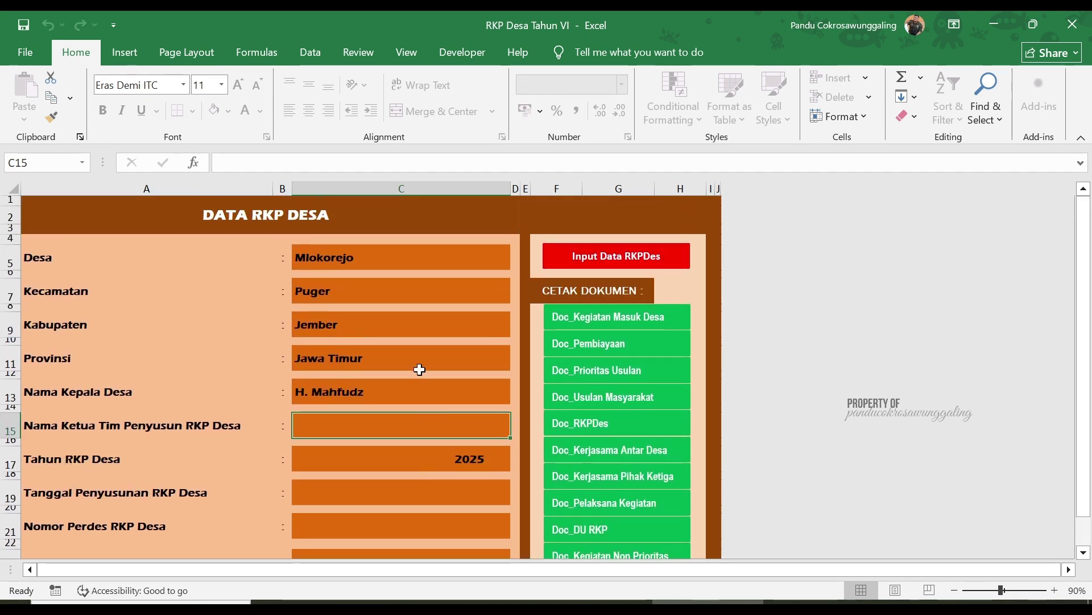
{"action": "left_click", "coordinate": [451, 490]}
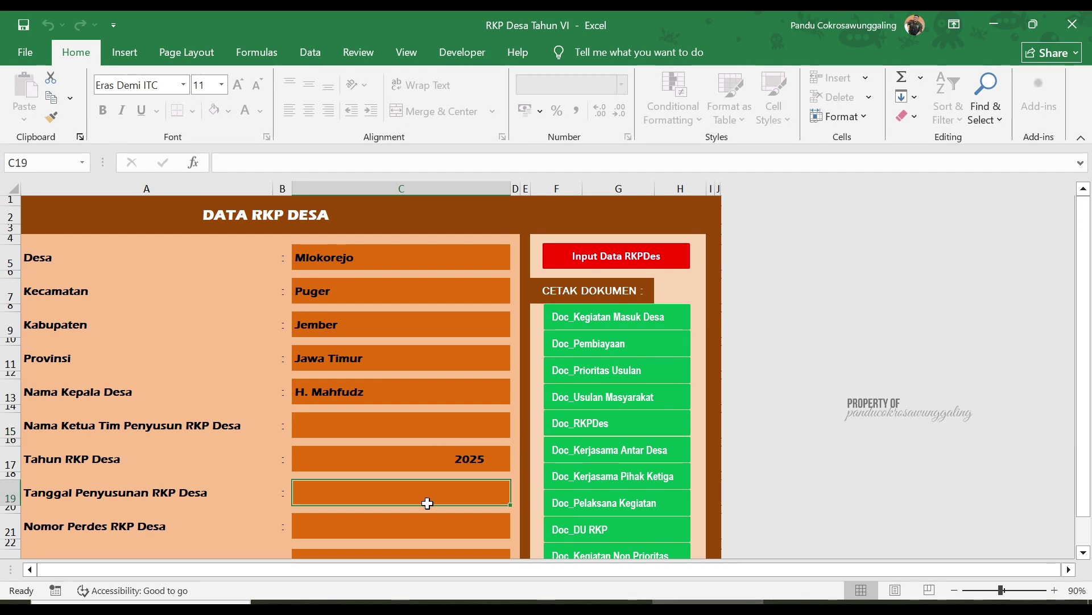
{"action": "left_click", "coordinate": [454, 428]}
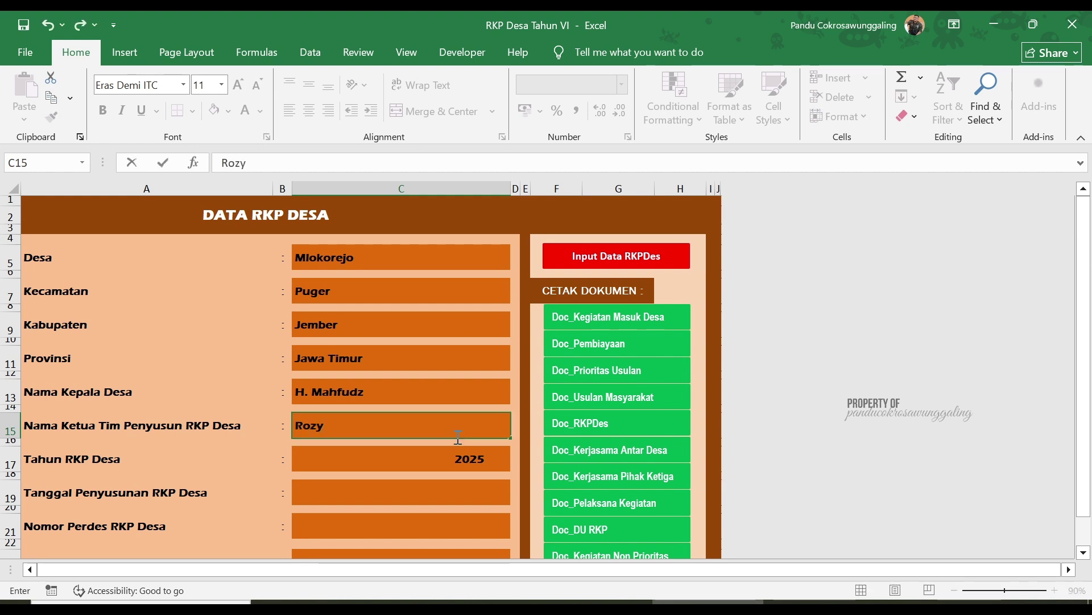
{"action": "type", "text": "zy"}
{"action": "key", "text": "Return"}
{"action": "key", "text": "Return"}
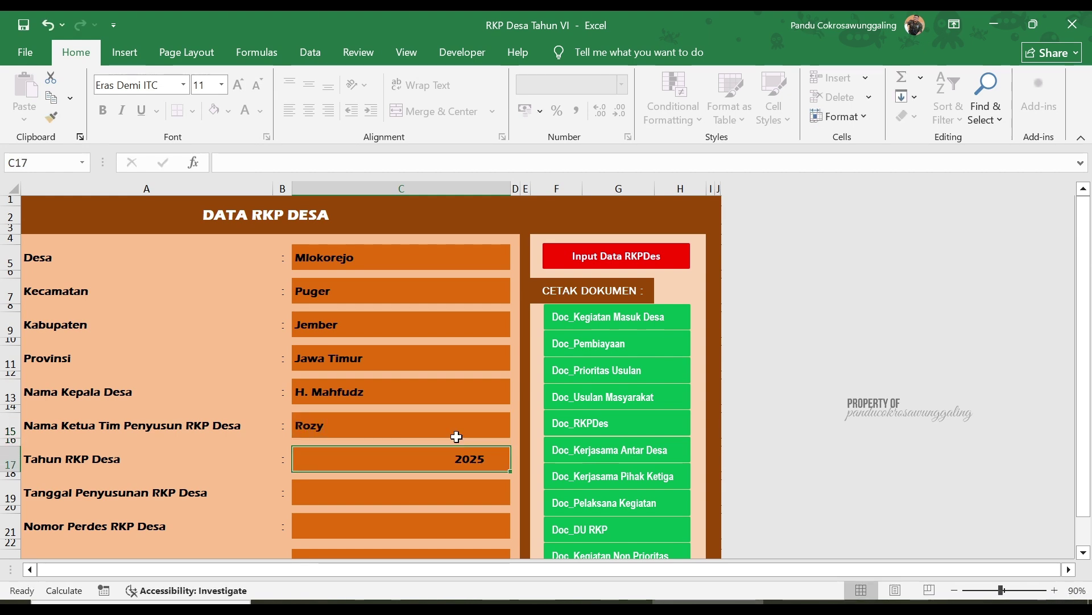
Set Tanggal Penyusunan RKP Desa to 20-9-24.
{"action": "key", "text": "Return"}
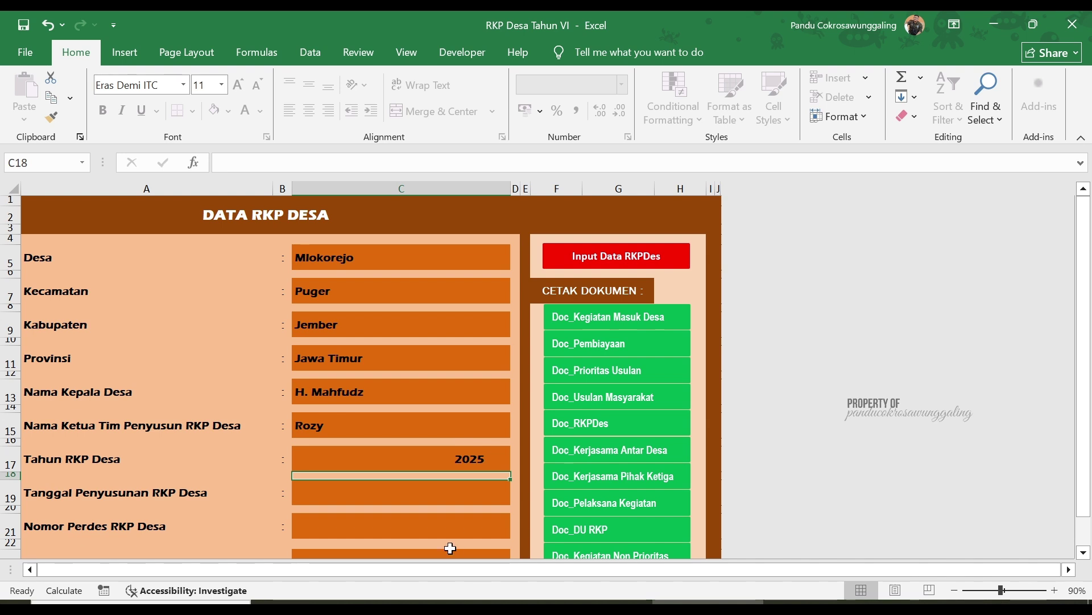
{"action": "left_click", "coordinate": [455, 490]}
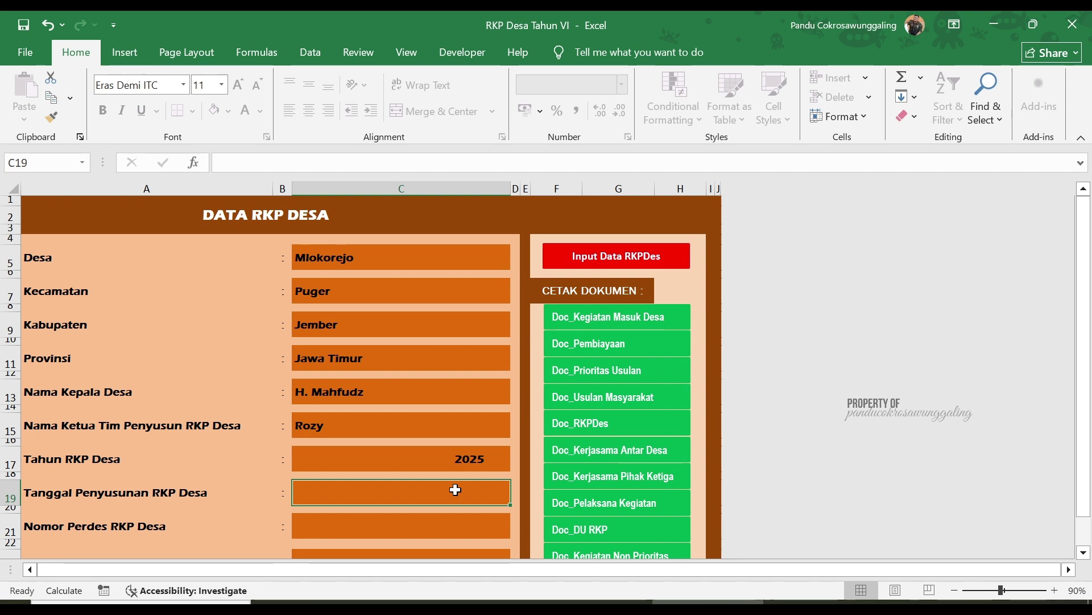
{"action": "type", "text": "20"}
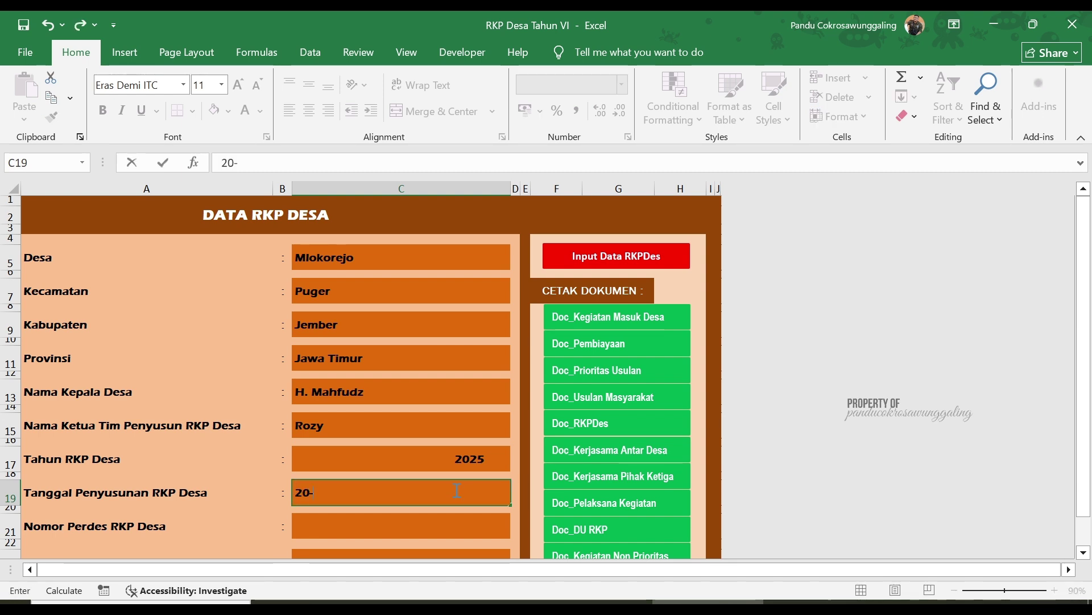
{"action": "type", "text": "-9-24"}
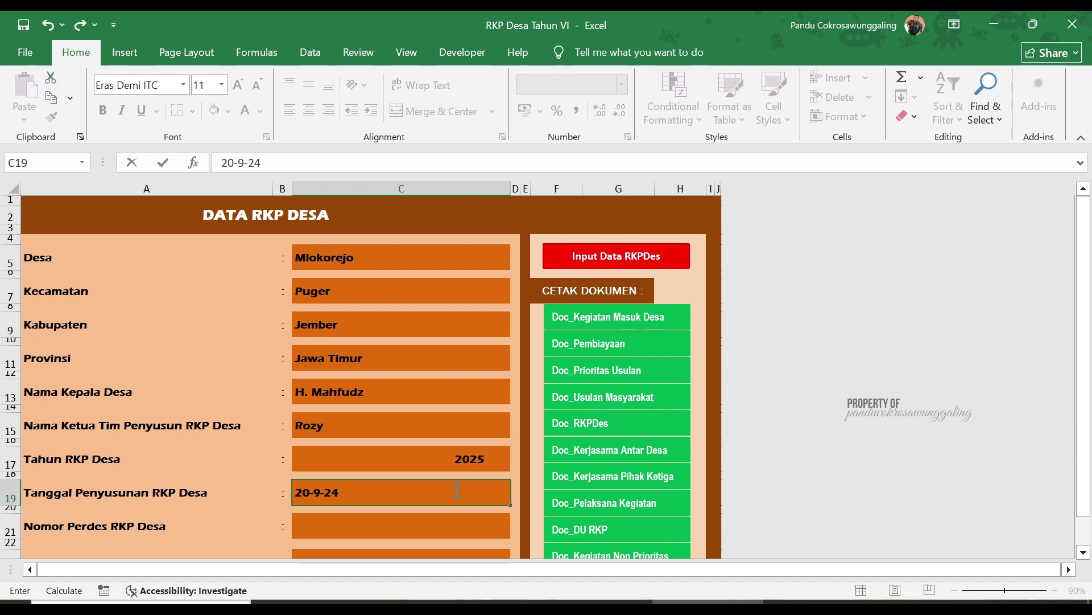
{"action": "key", "text": "Return"}
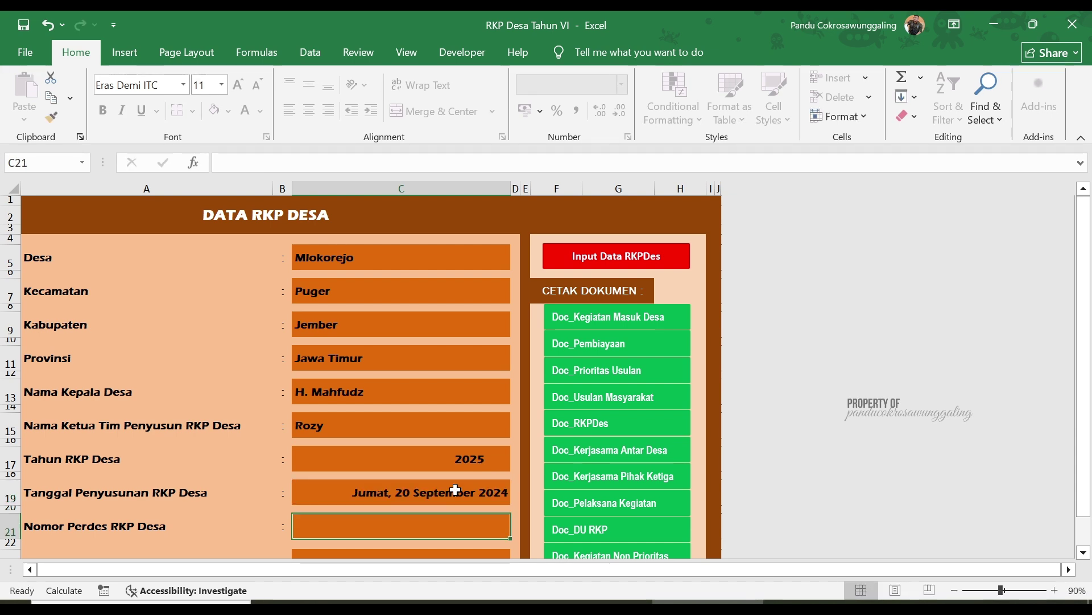
Set Nomor Perdes RKP Desa to 2 and Tahun Perdes RKP Desa to 2024.
{"action": "scroll", "coordinate": [455, 489], "scroll_direction": "down", "scroll_amount": 1}
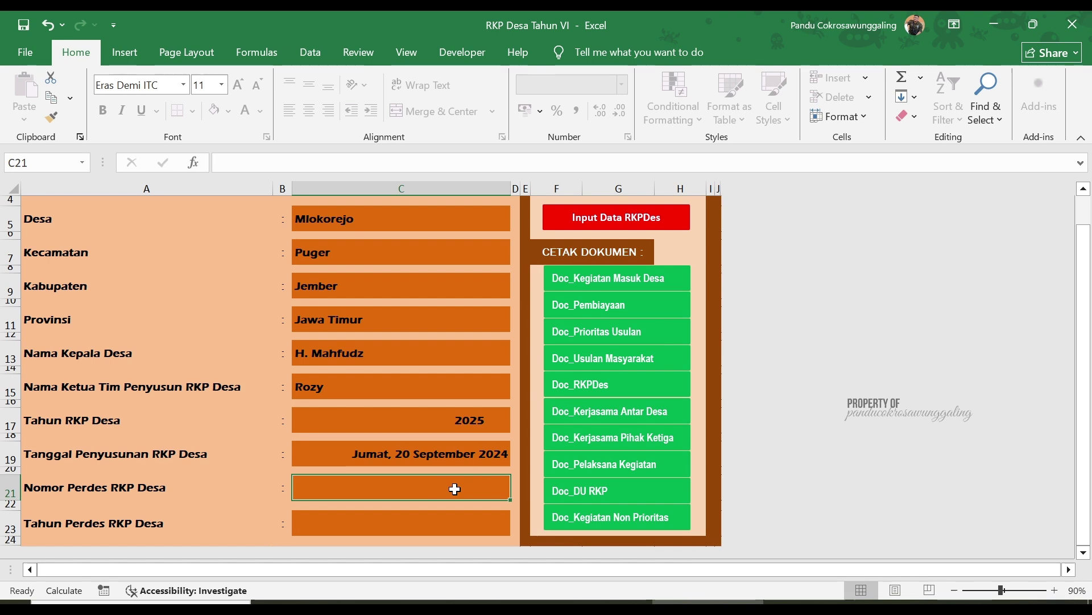
{"action": "type", "text": "2"}
{"action": "key", "text": "Return"}
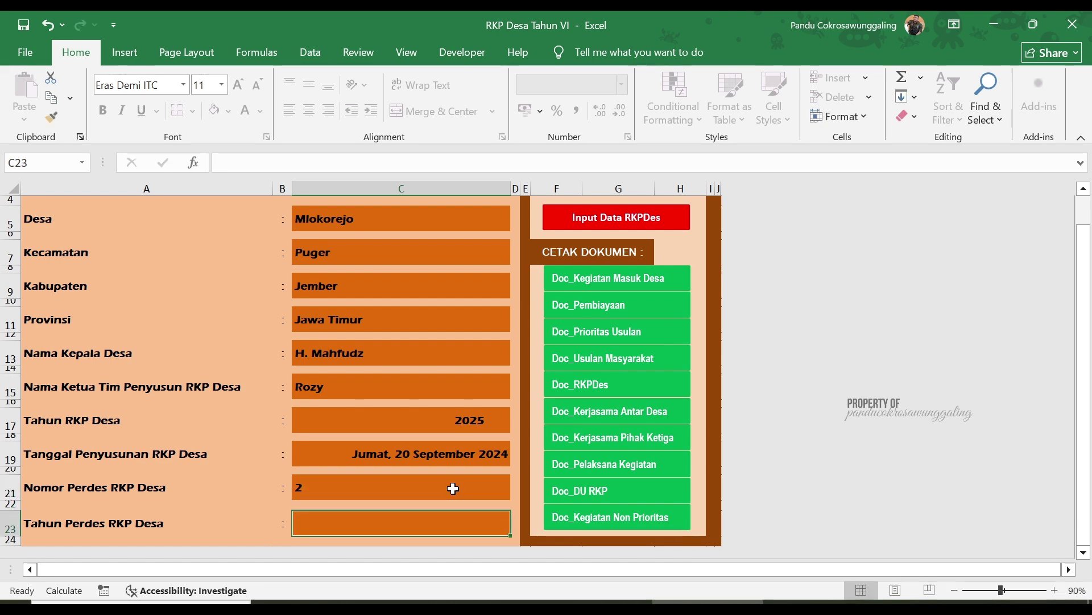
{"action": "type", "text": "2024"}
{"action": "key", "text": "Return"}
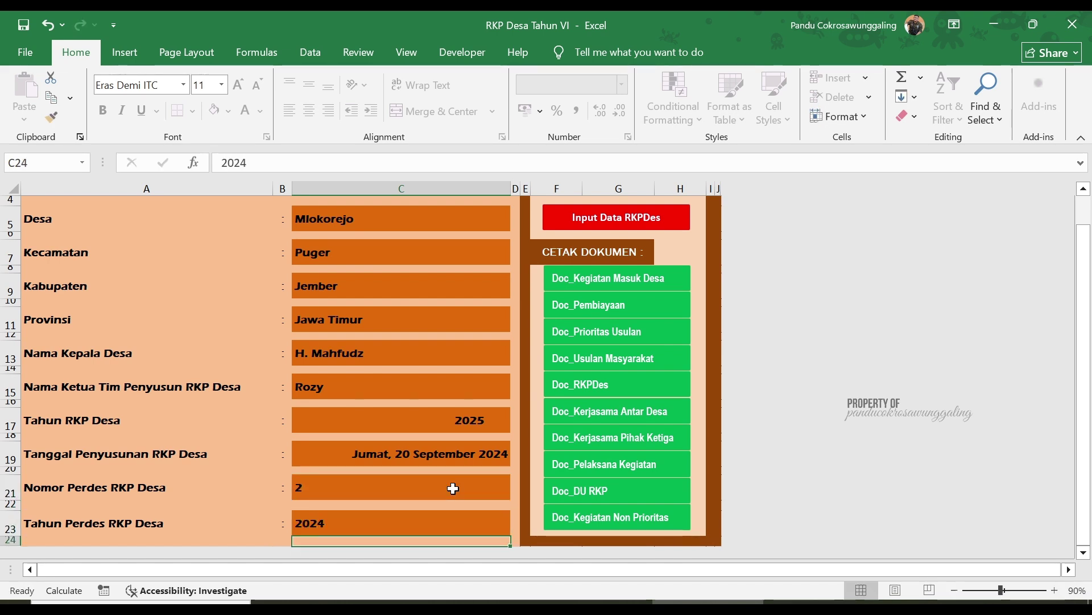
Go to the Input Data RKPDes sheet and save the workbook to recalculate its activity list.
{"action": "scroll", "coordinate": [453, 488], "scroll_direction": "up", "scroll_amount": 1}
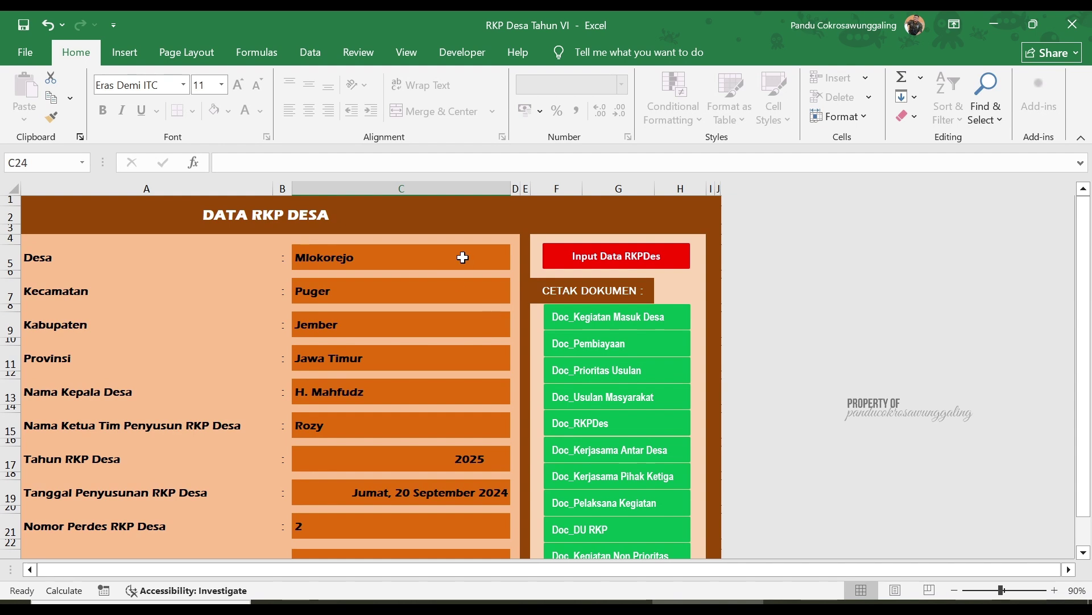
{"action": "left_click", "coordinate": [636, 256]}
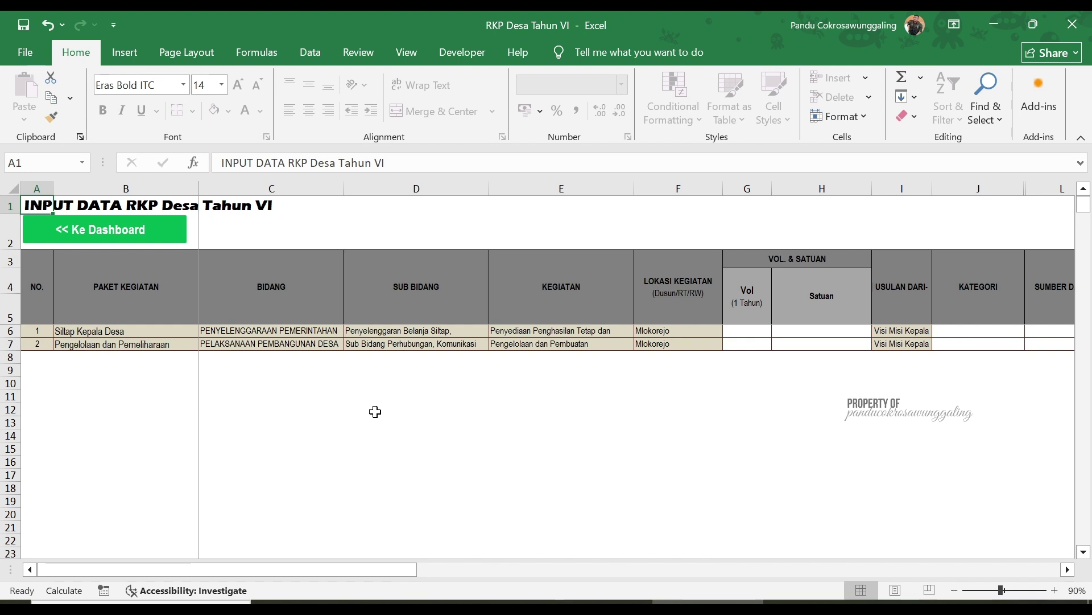
{"action": "key", "text": "ctrl+s"}
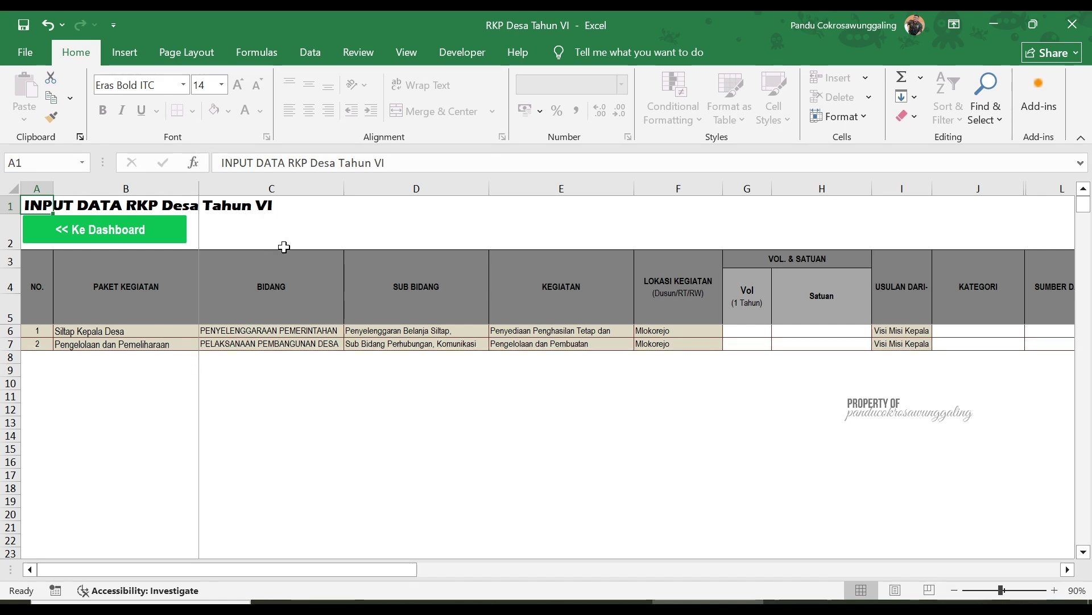
Select the second Paket Kegiatan entry, and switch back to the upper part of the RPJM Desa dashboard.
{"action": "left_click", "coordinate": [104, 345]}
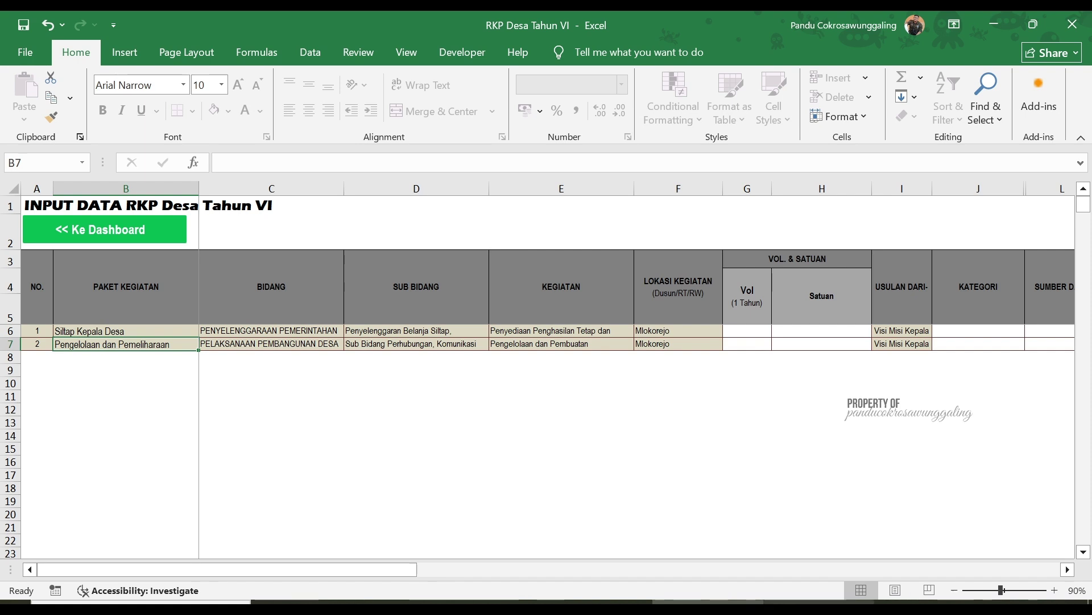
{"action": "key", "text": "alt+Tab"}
{"action": "scroll", "coordinate": [673, 405], "scroll_direction": "up", "scroll_amount": 3}
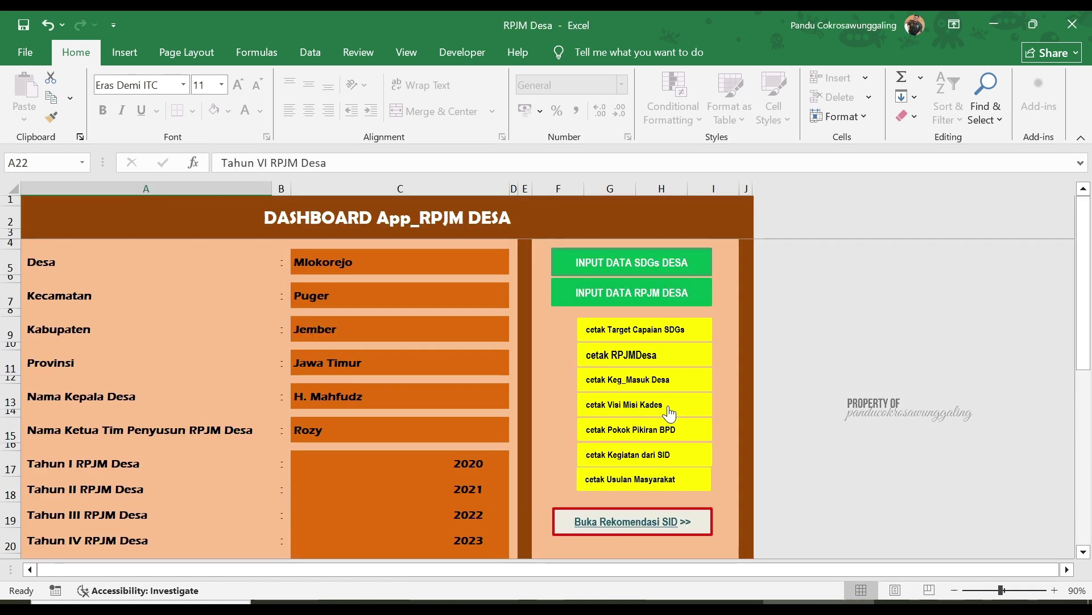
Go to the INPUT DATA RPJM DESA sheet and select the 2025 column under Rencana Pelaksanaan.
{"action": "left_click", "coordinate": [666, 298]}
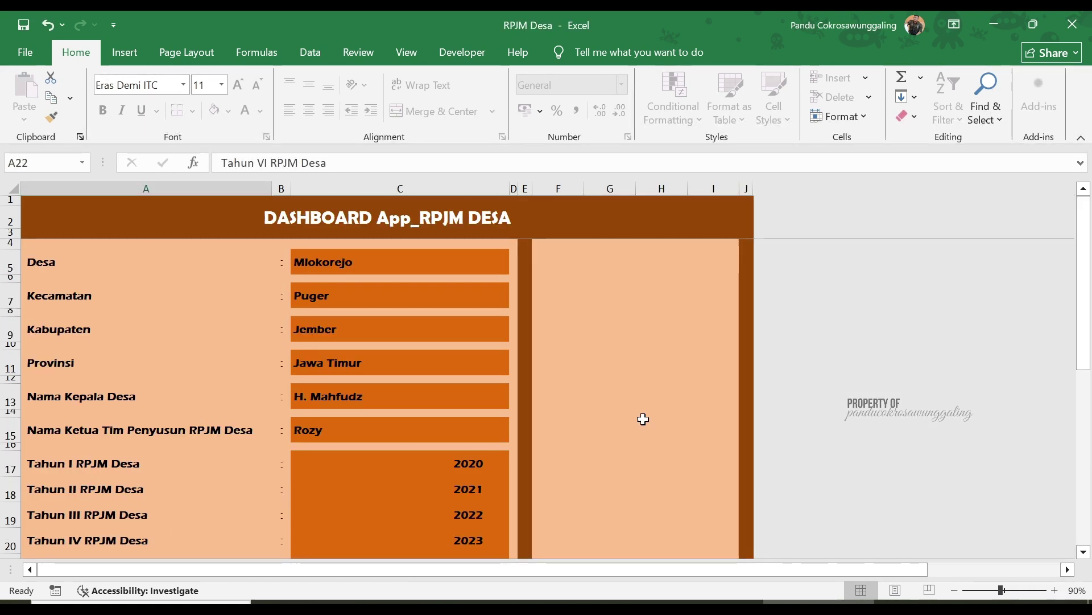
{"action": "scroll", "coordinate": [629, 565], "scroll_direction": "right", "scroll_amount": 8}
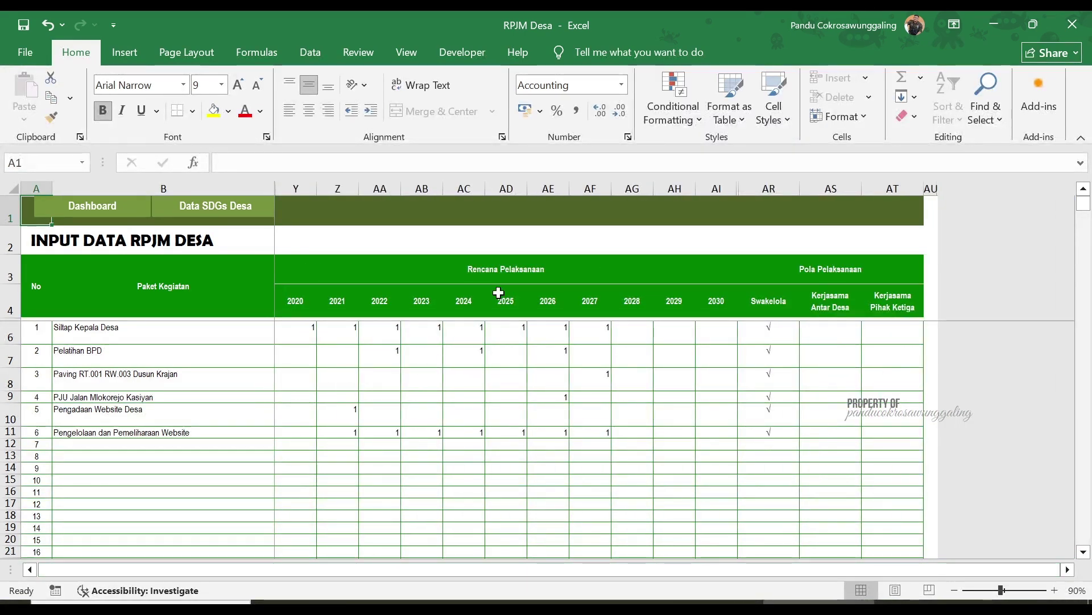
{"action": "left_click", "coordinate": [506, 188]}
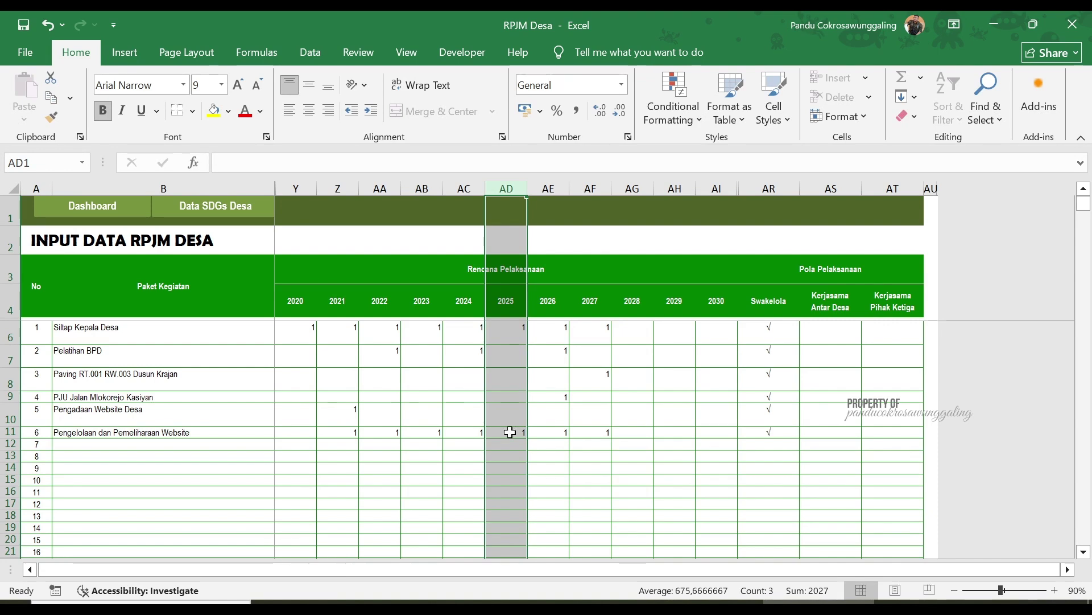
Compare the 2025 activities with the activity list in the RKP Desa Tahun VI workbook, and return to the RPJM Desa workbook.
{"action": "left_click", "coordinate": [707, 601]}
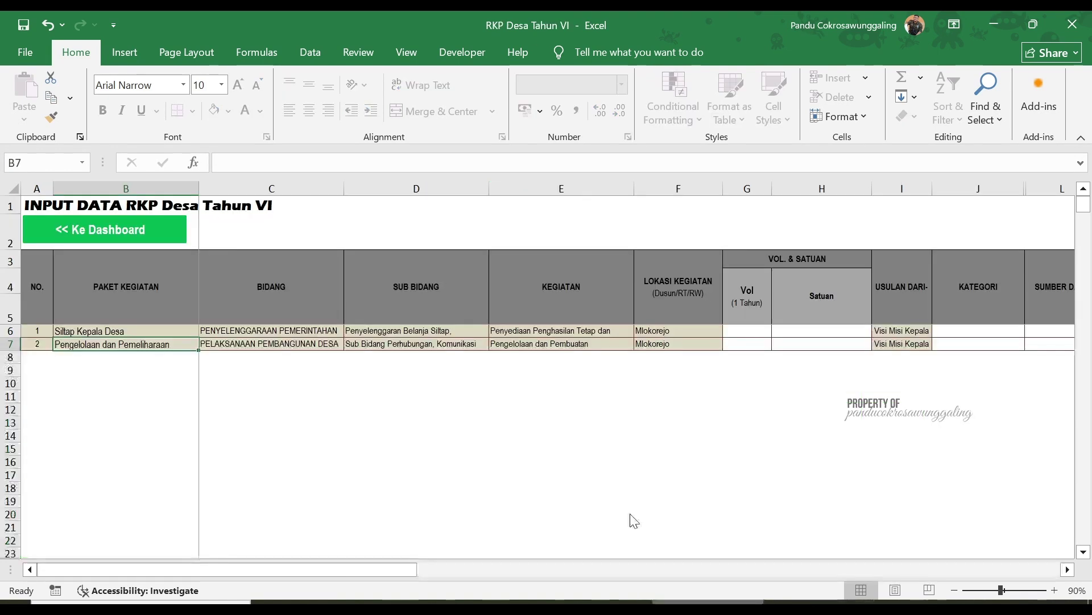
{"action": "left_click", "coordinate": [603, 344]}
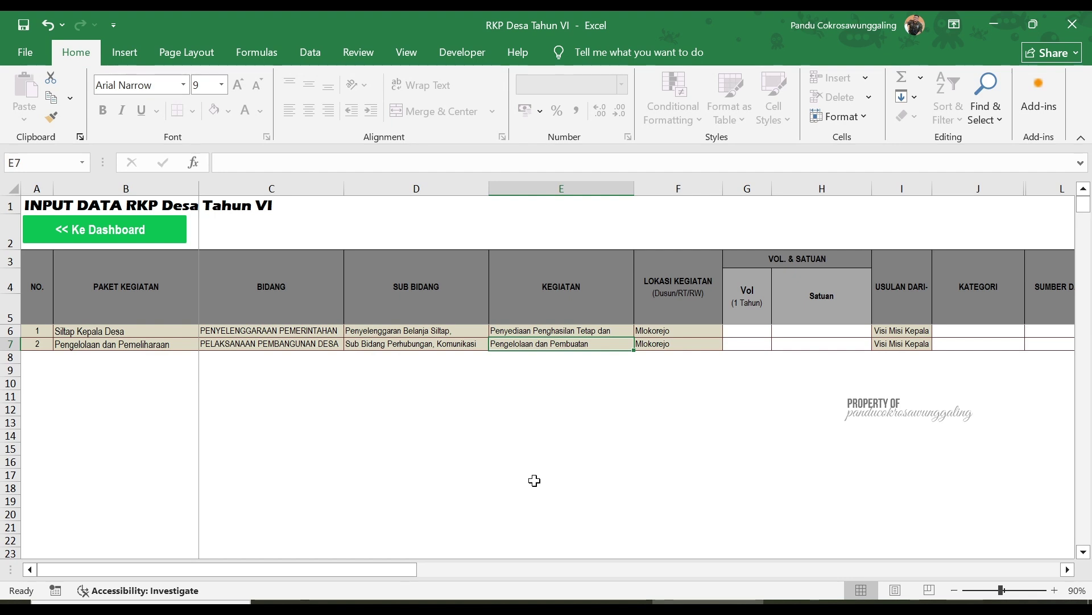
{"action": "key", "text": "alt+Tab"}
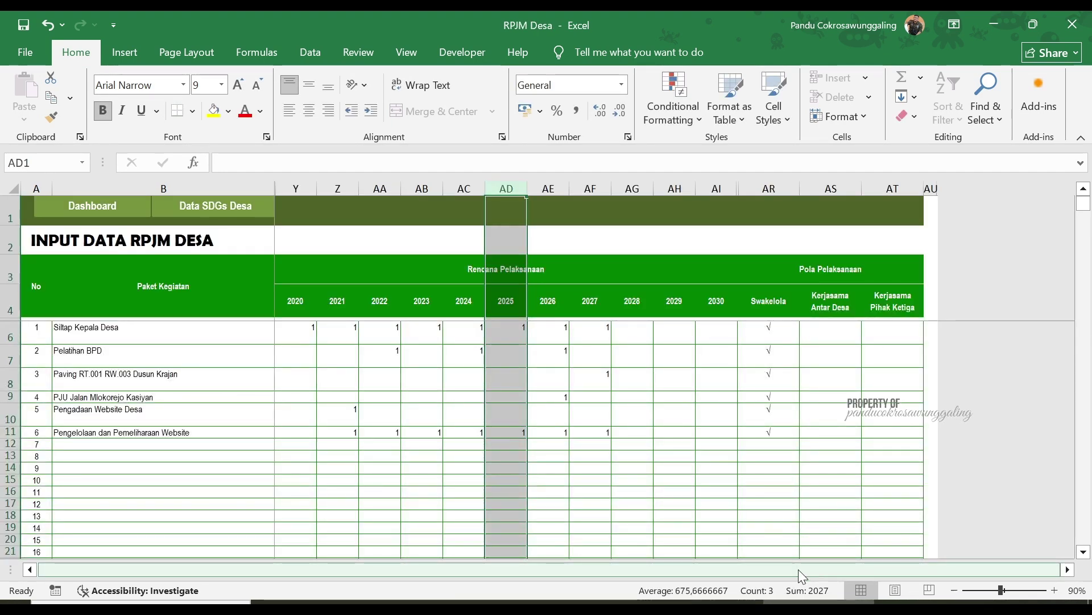
Add "Rapat dan Musyawarah Pembentukan KDMP" as Paket Kegiatan number 7 in the RPJM Desa input table.
{"action": "left_click_drag", "start_coordinate": [798, 569], "coordinate": [672, 569]}
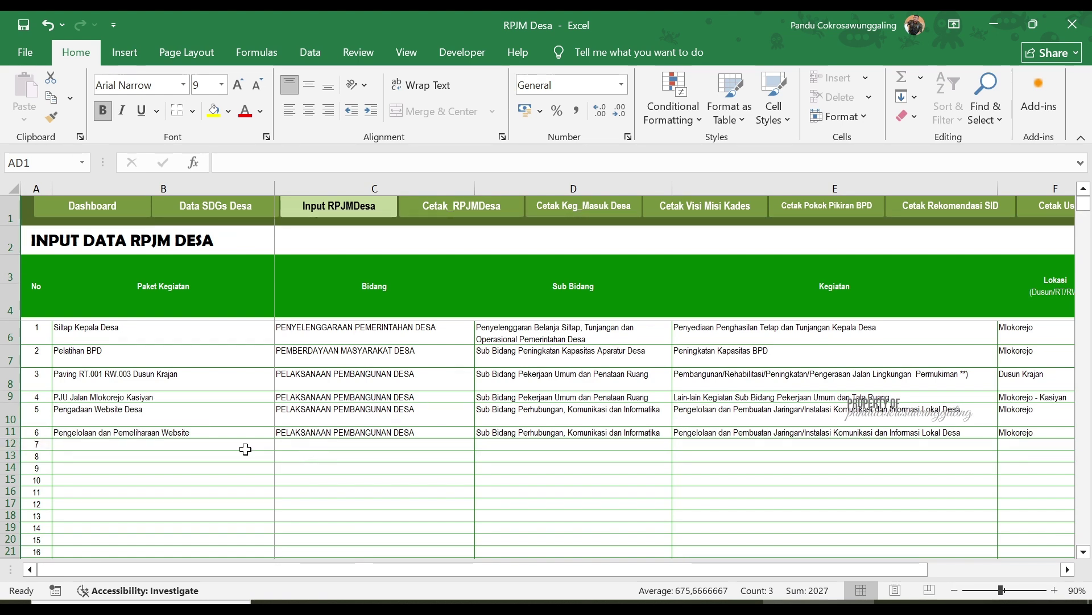
{"action": "left_click", "coordinate": [169, 443]}
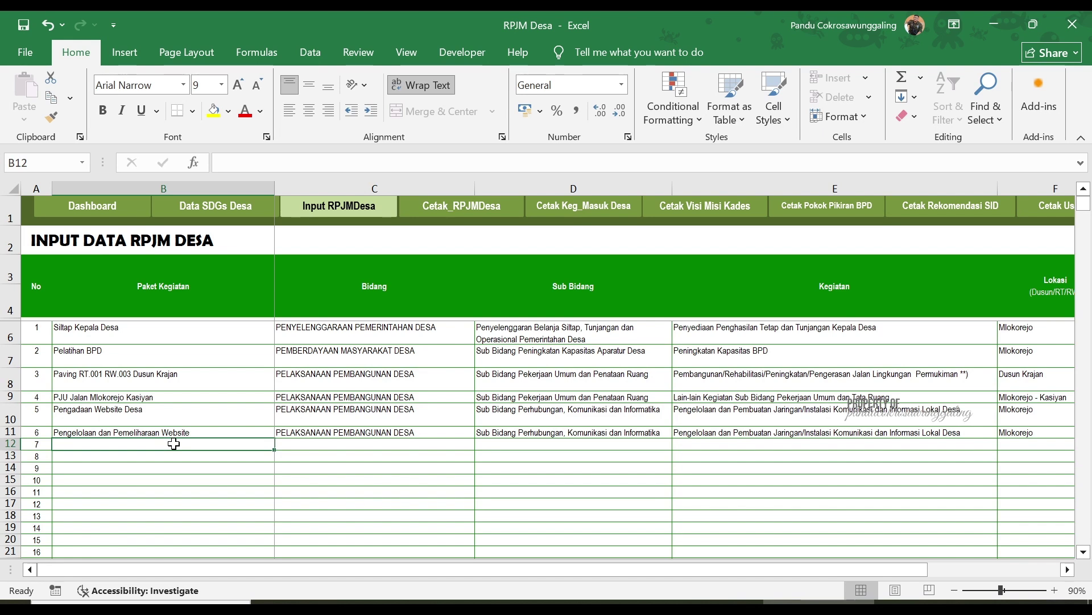
{"action": "type", "text": "Rapat dan Mu"}
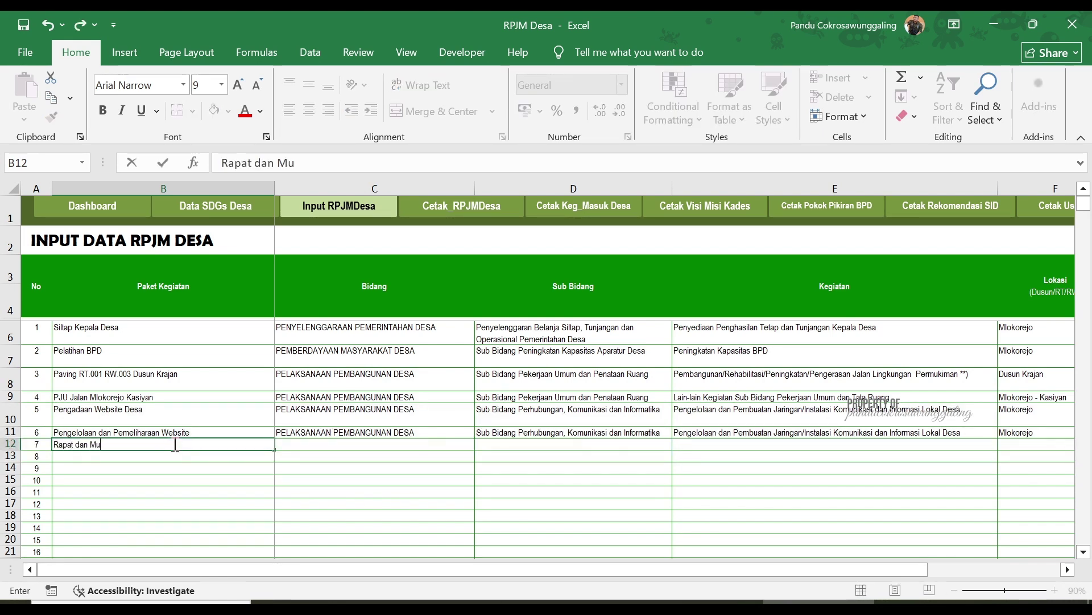
{"action": "type", "text": "syawarah"}
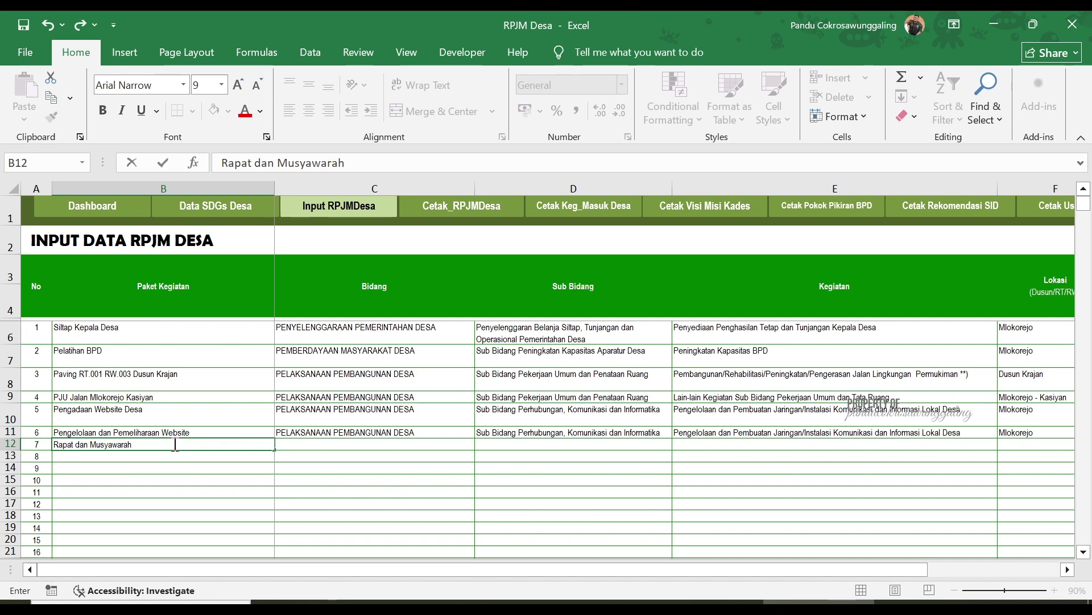
{"action": "type", "text": " Pembentukan"}
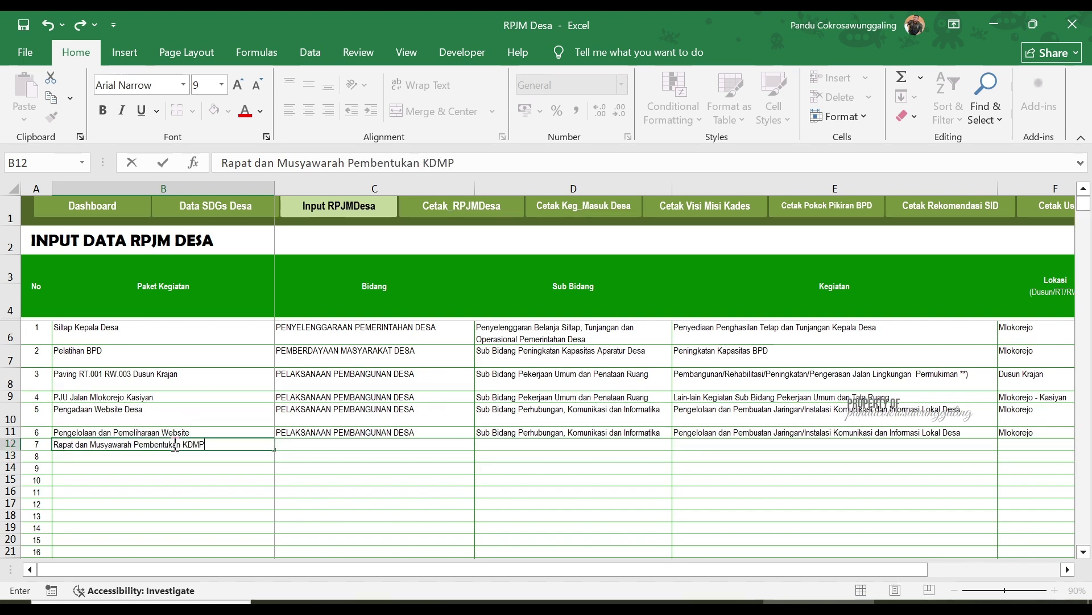
{"action": "type", "text": " KDMP"}
{"action": "left_click", "coordinate": [401, 446]}
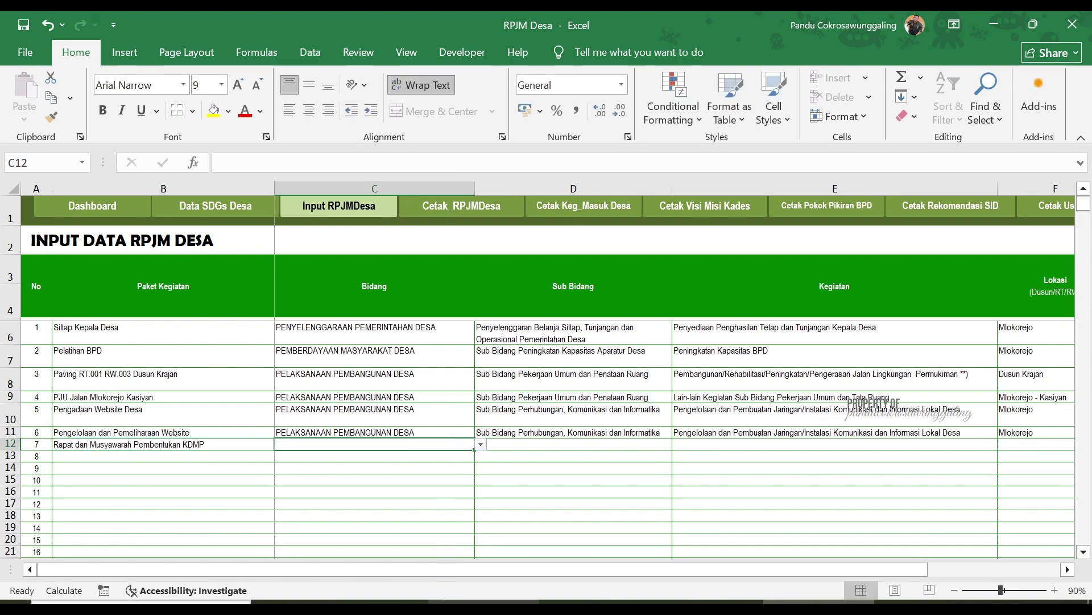
Switch to Google Drive, read the village activity coding rules in Surat Kodefikasi KDMP.pdf, and return to the RPJM Desa workbook.
{"action": "key", "text": "alt+Tab"}
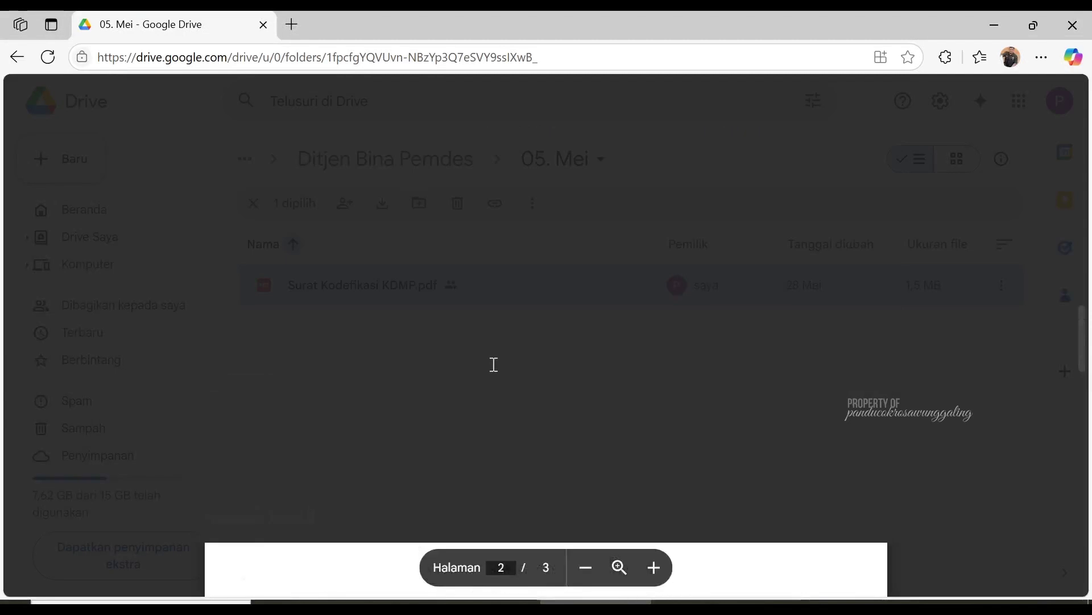
{"action": "scroll", "coordinate": [592, 271], "scroll_direction": "down", "scroll_amount": 10}
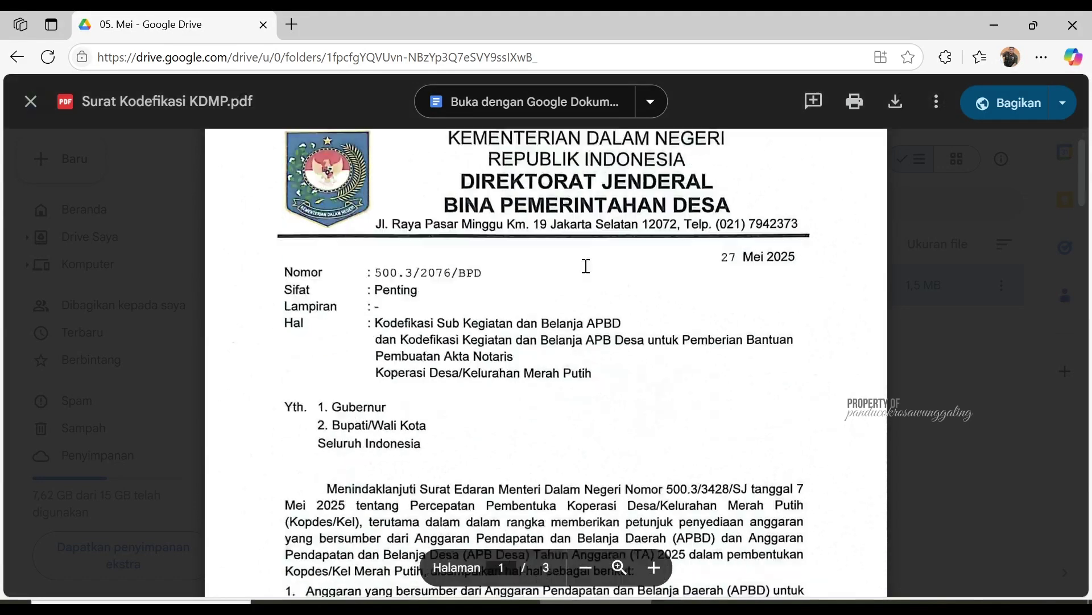
{"action": "scroll", "coordinate": [569, 246], "scroll_direction": "down", "scroll_amount": 10}
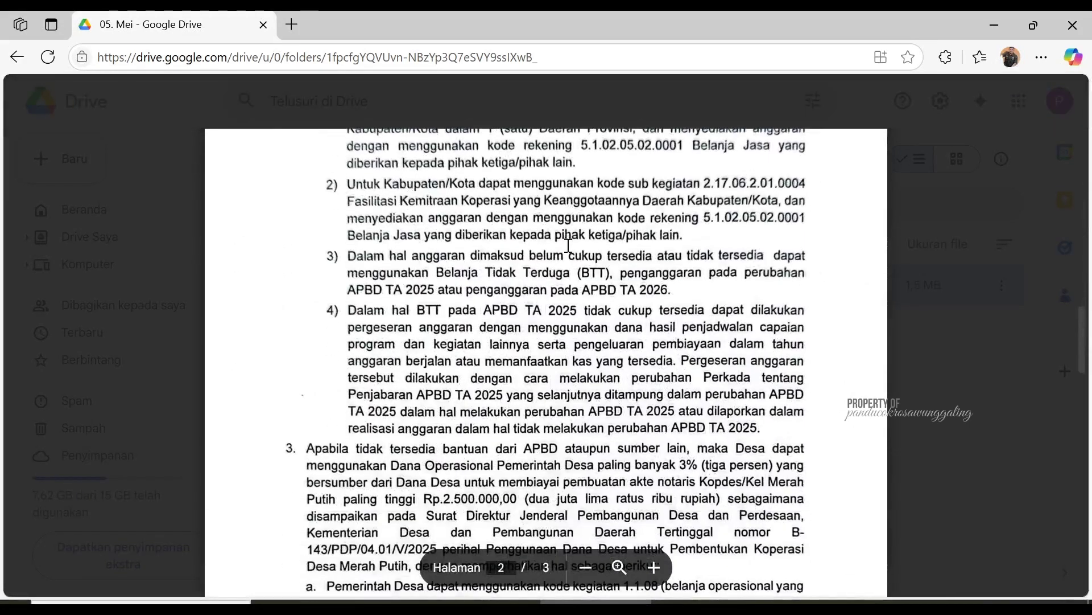
{"action": "scroll", "coordinate": [567, 246], "scroll_direction": "down", "scroll_amount": 5}
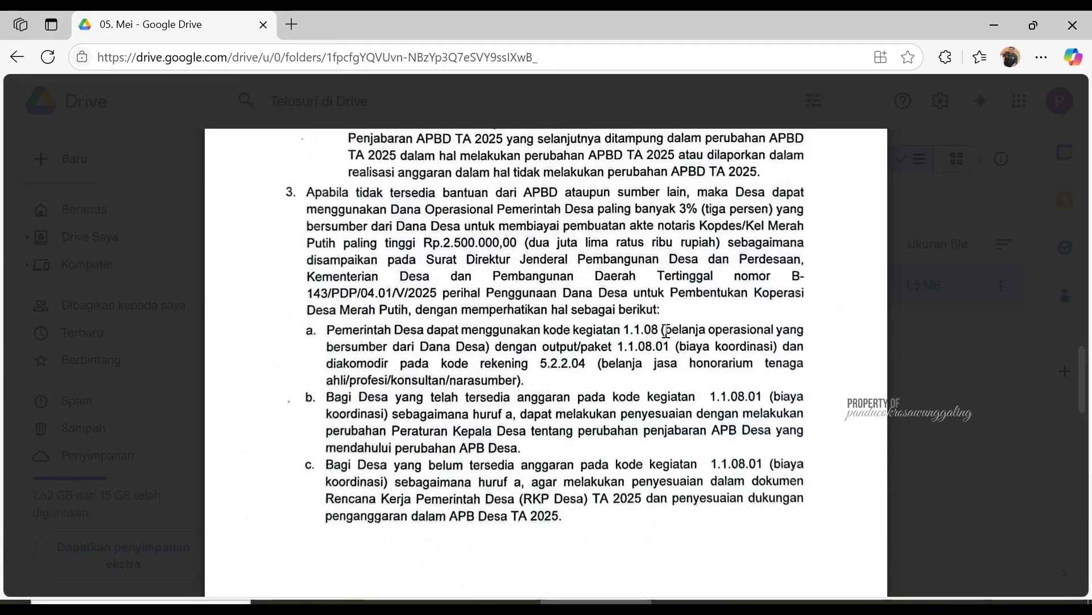
{"action": "key", "text": "alt+Tab"}
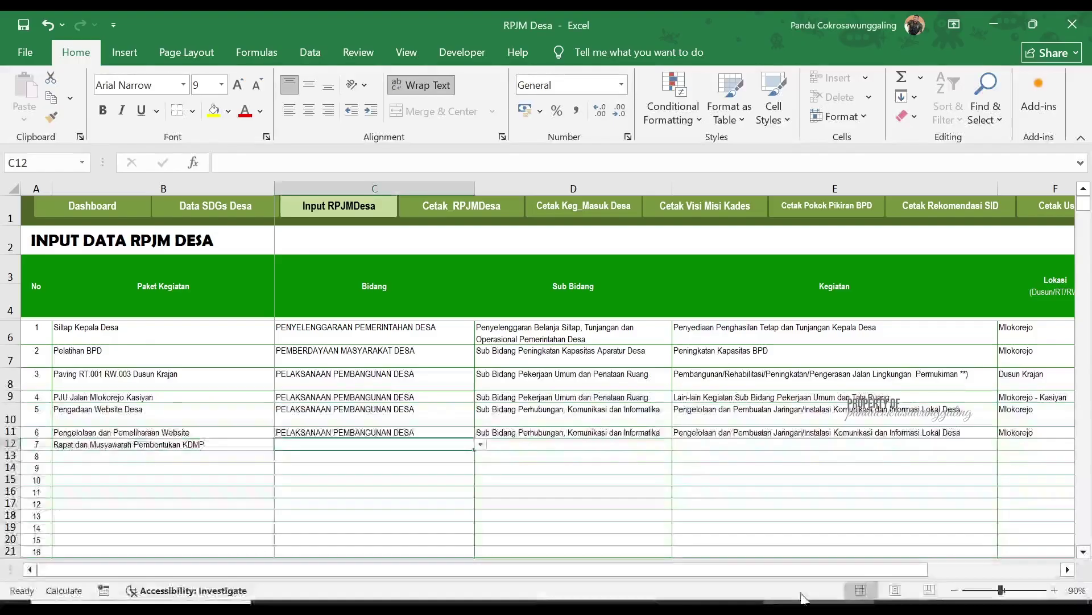
Set activity 7's Bidang to PENYELENGGARAAN PEMERINTAHAN DESA and Sub Bidang to Penyelenggaran Belanja Siltap, Tunjangan dan Operasional Pemerintahan Desa.
{"action": "left_click", "coordinate": [481, 445]}
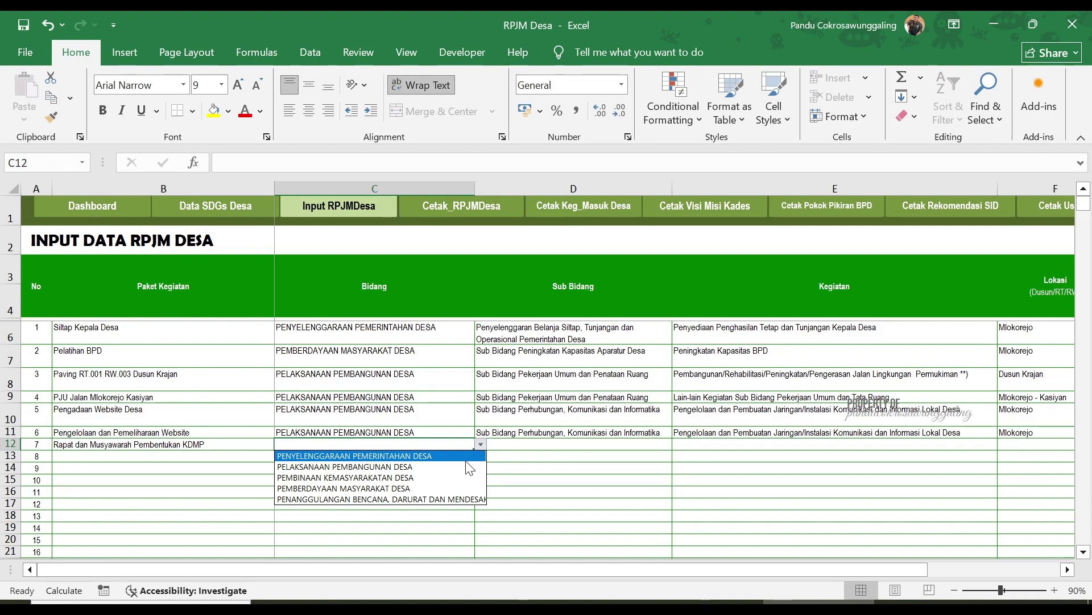
{"action": "left_click", "coordinate": [463, 456]}
{"action": "left_click", "coordinate": [580, 444]}
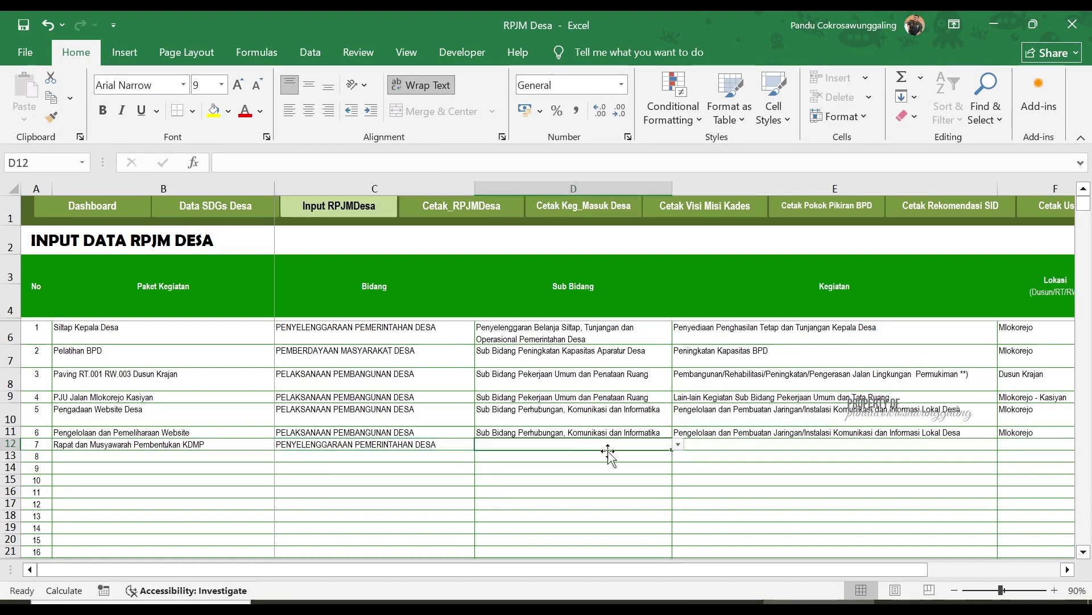
{"action": "left_click", "coordinate": [678, 444]}
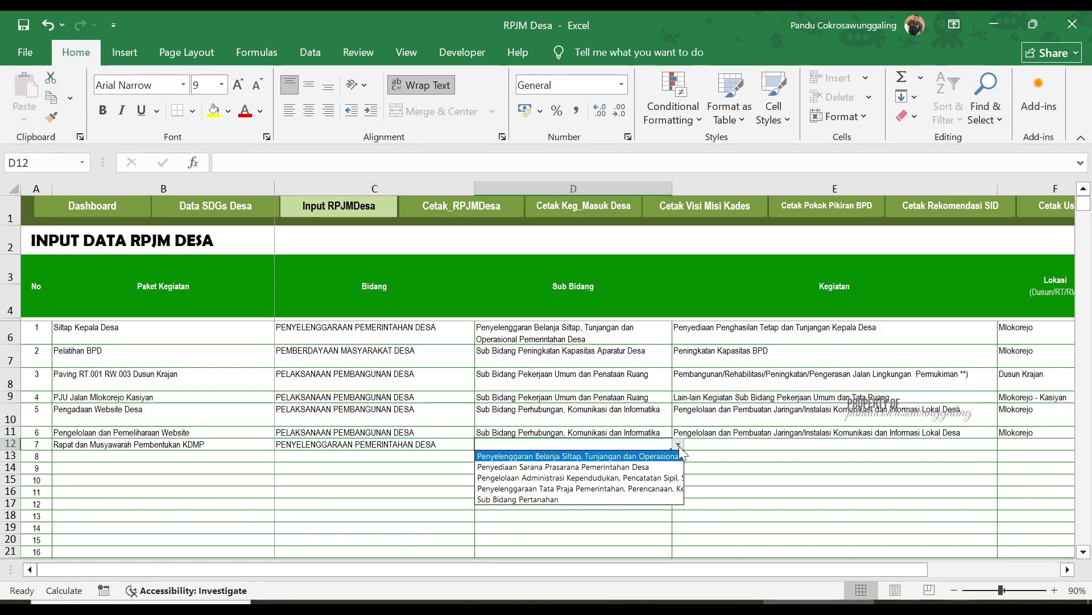
{"action": "key", "text": "Escape"}
{"action": "left_click", "coordinate": [650, 454]}
Set activity 7's Kegiatan to Penyediaan Operasional Pemerintah Desa yang bersumber dari Dana Desa and its Lokasi to Mlokorejo.
{"action": "left_click", "coordinate": [906, 450]}
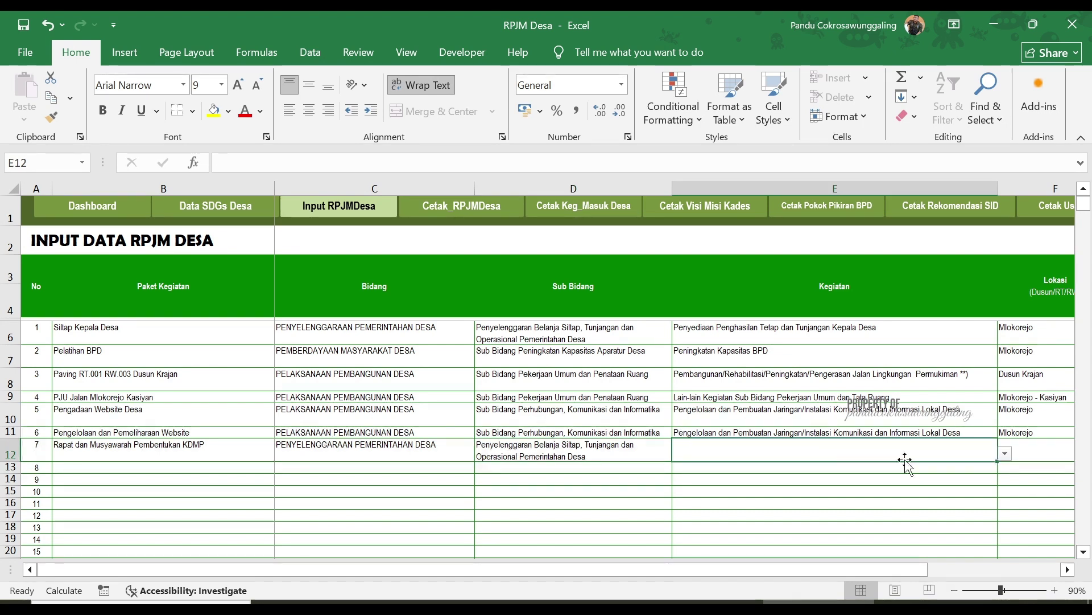
{"action": "left_click", "coordinate": [1008, 457]}
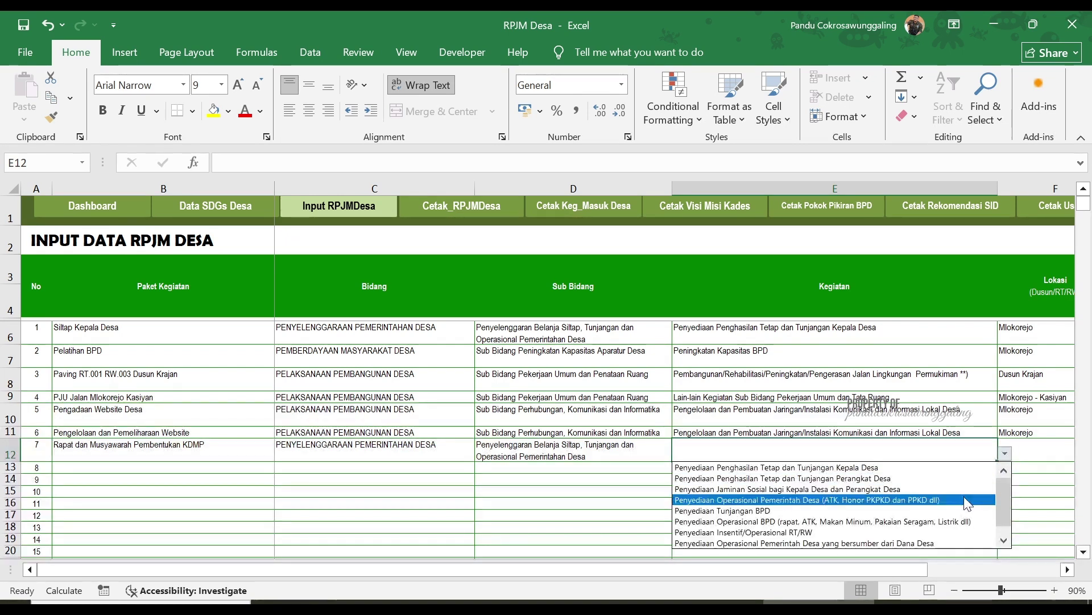
{"action": "left_click", "coordinate": [957, 540]}
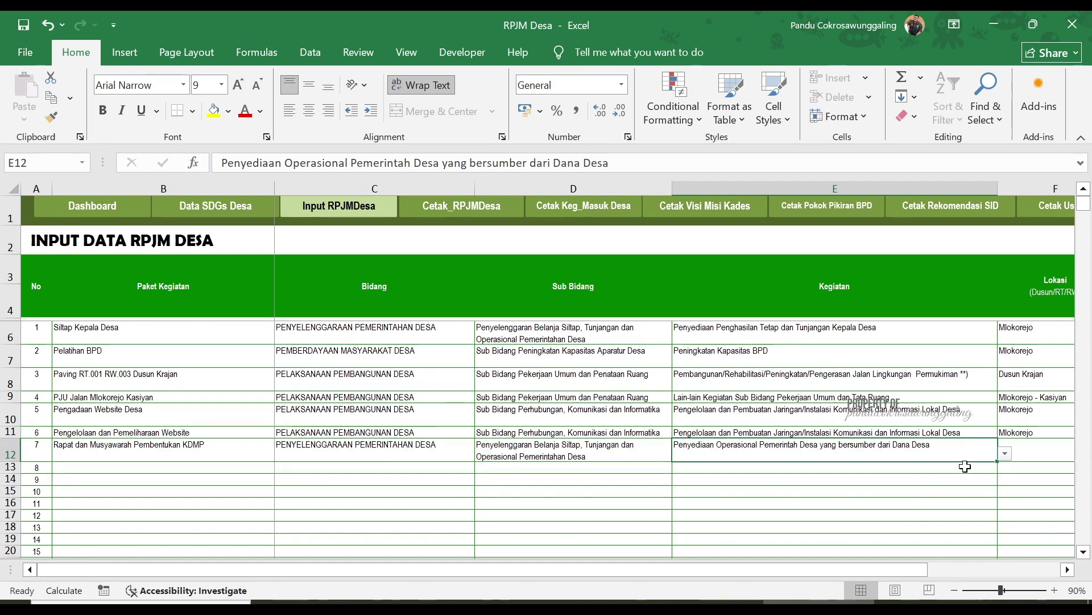
{"action": "key", "text": "Tab"}
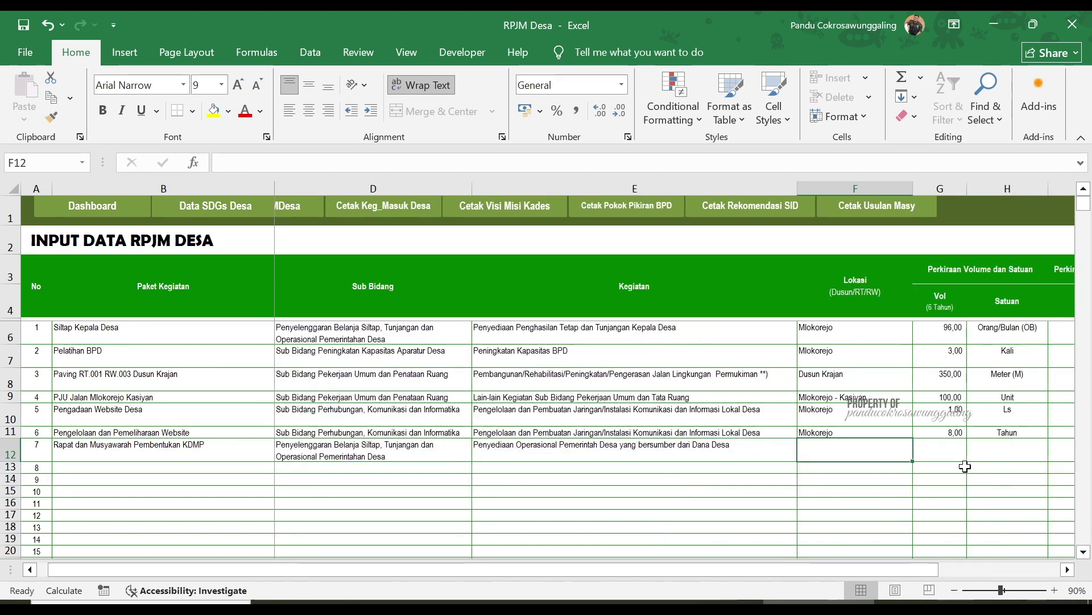
{"action": "type", "text": "Mlokorejo"}
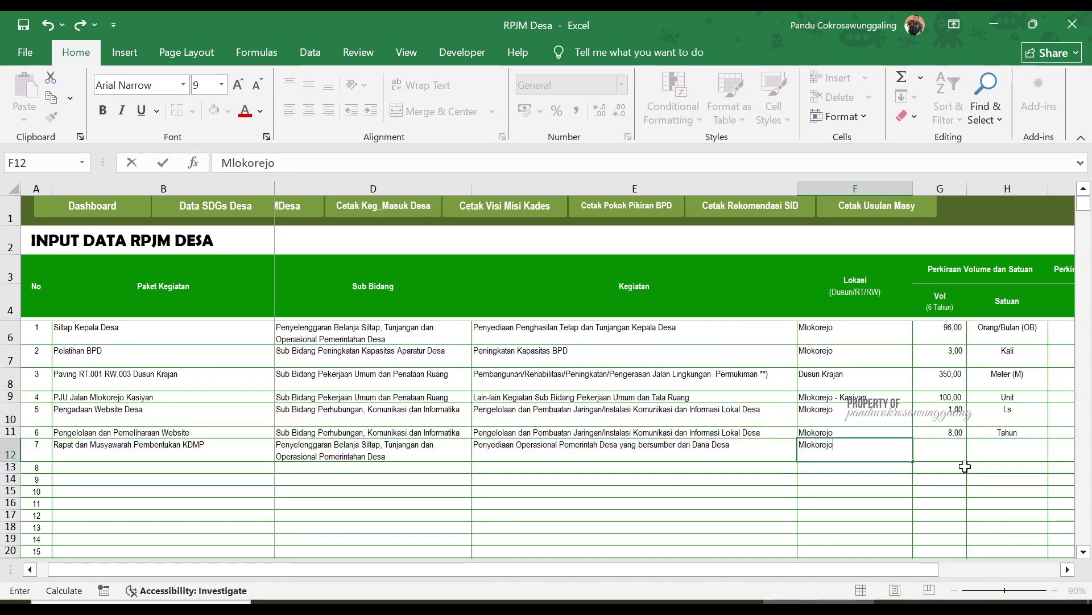
{"action": "key", "text": "Tab"}
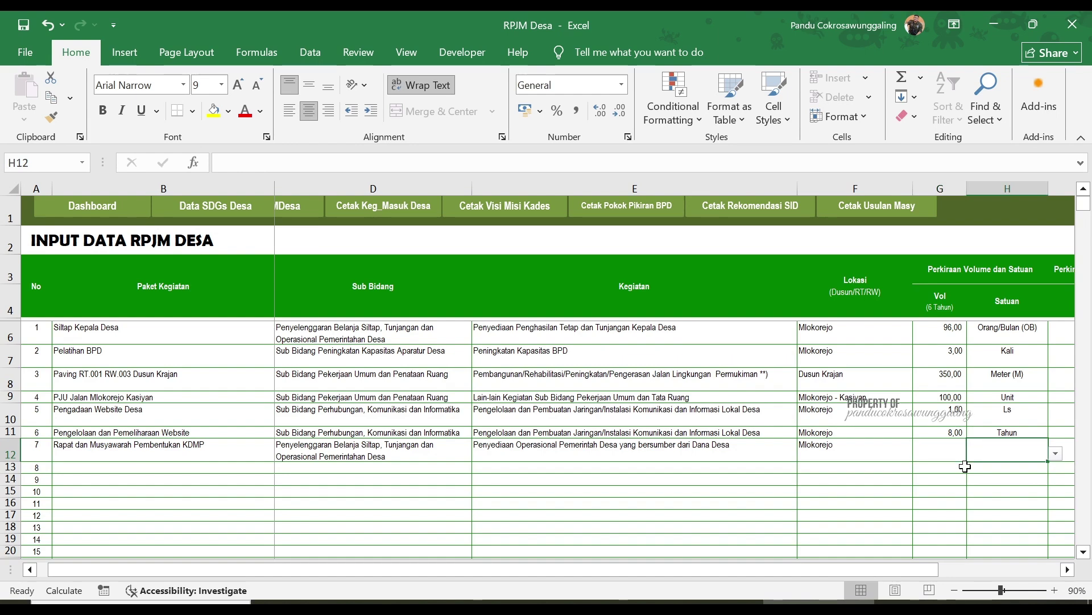
Set the volume of activity 7 to 1 and its Satuan to Paket.
{"action": "scroll", "coordinate": [965, 466], "scroll_direction": "right", "scroll_amount": 2}
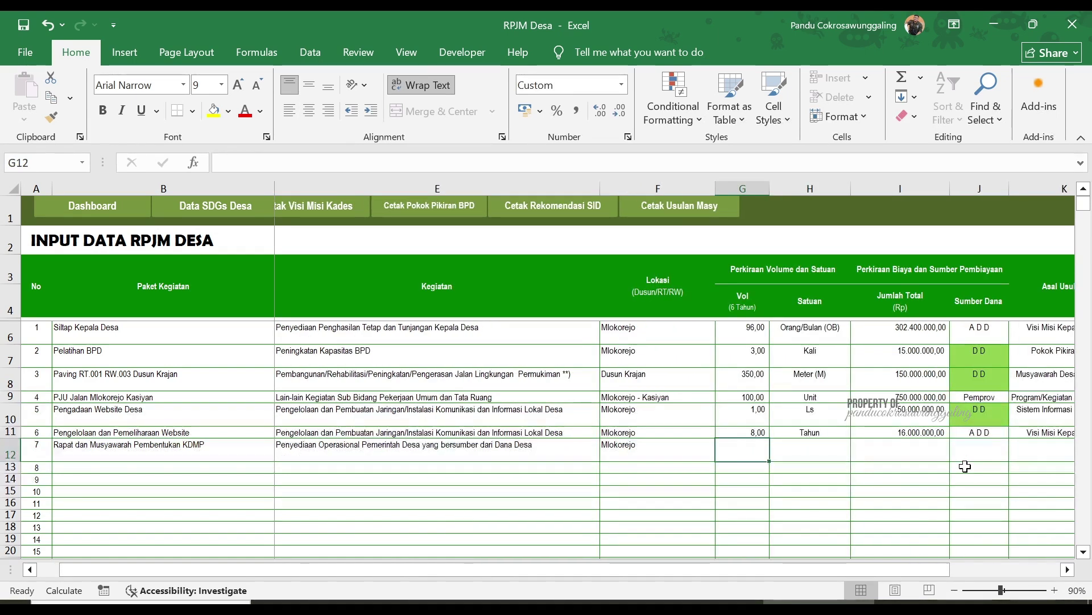
{"action": "type", "text": "1"}
{"action": "key", "text": "Tab"}
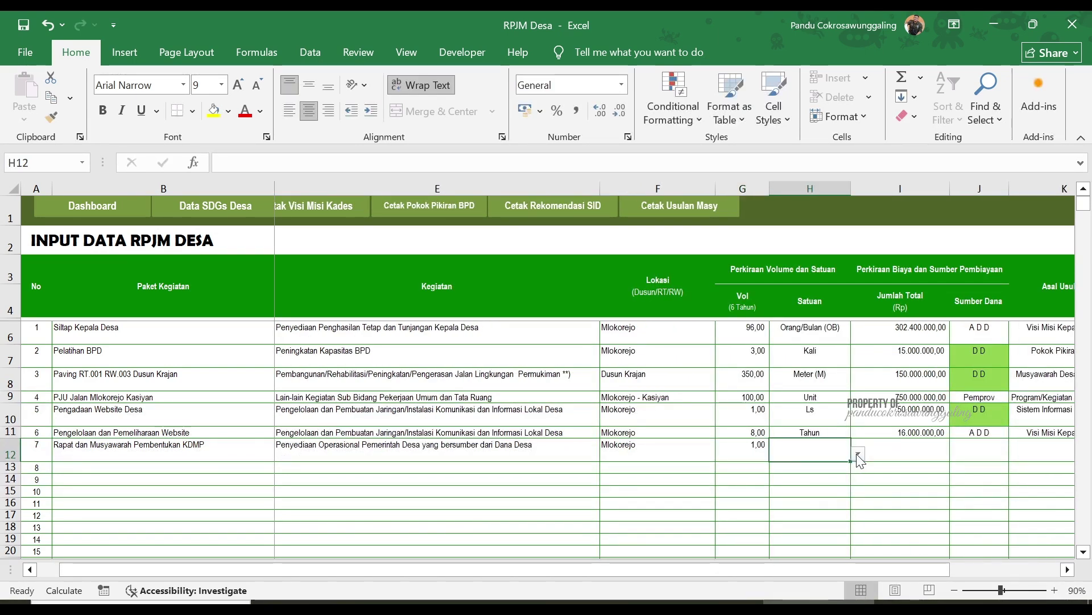
{"action": "left_click", "coordinate": [858, 454]}
{"action": "scroll", "coordinate": [853, 532], "scroll_direction": "down", "scroll_amount": 1}
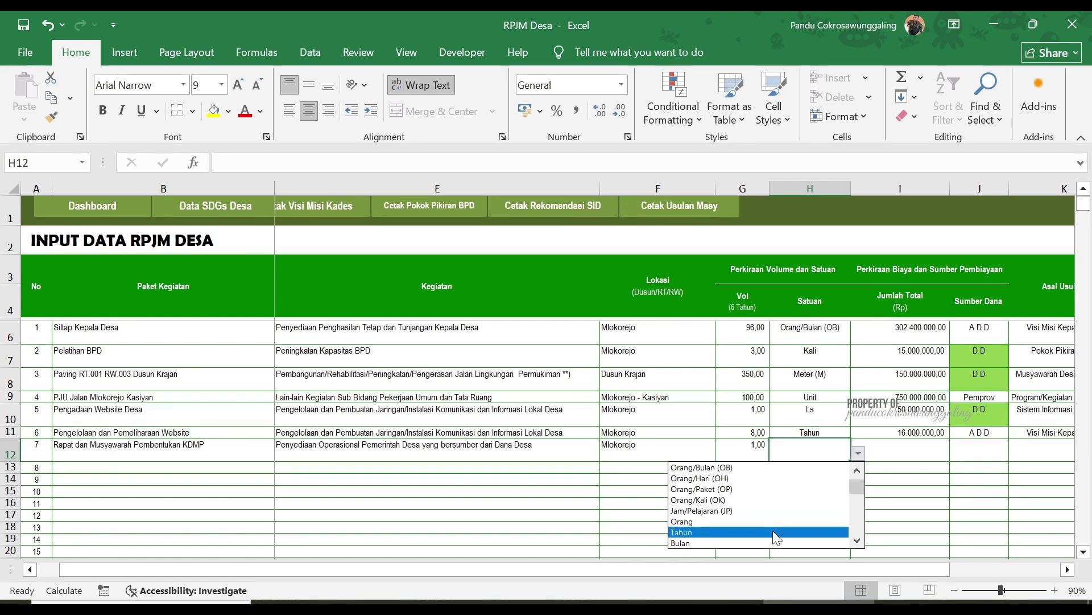
{"action": "scroll", "coordinate": [808, 512], "scroll_direction": "down", "scroll_amount": 2}
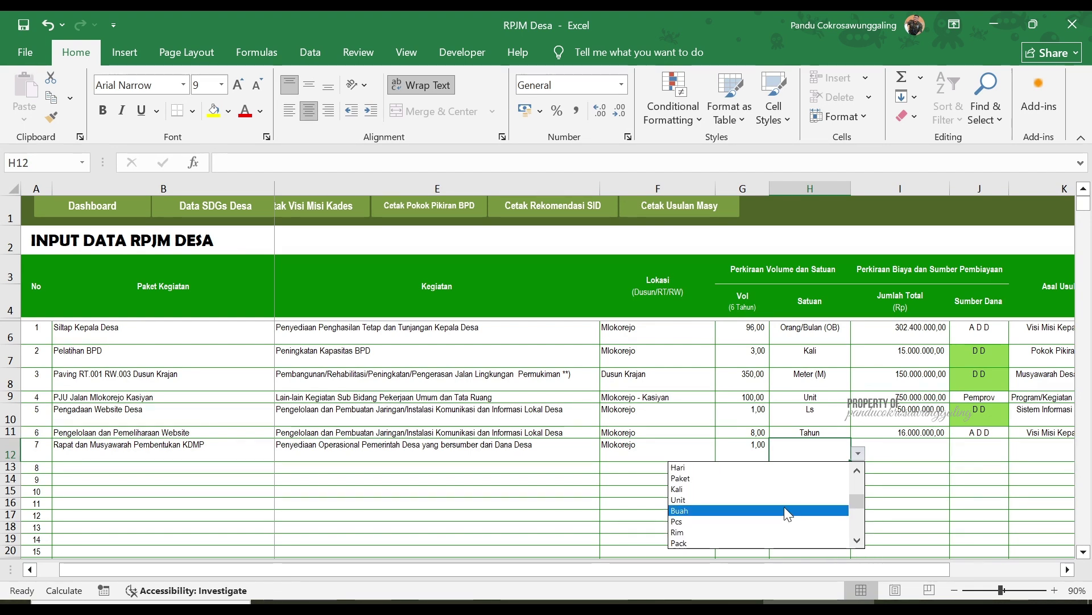
{"action": "left_click", "coordinate": [773, 473]}
Set activity 7's Jumlah Total to 5000000 and its Sumber Dana to D D.
{"action": "left_click", "coordinate": [925, 456]}
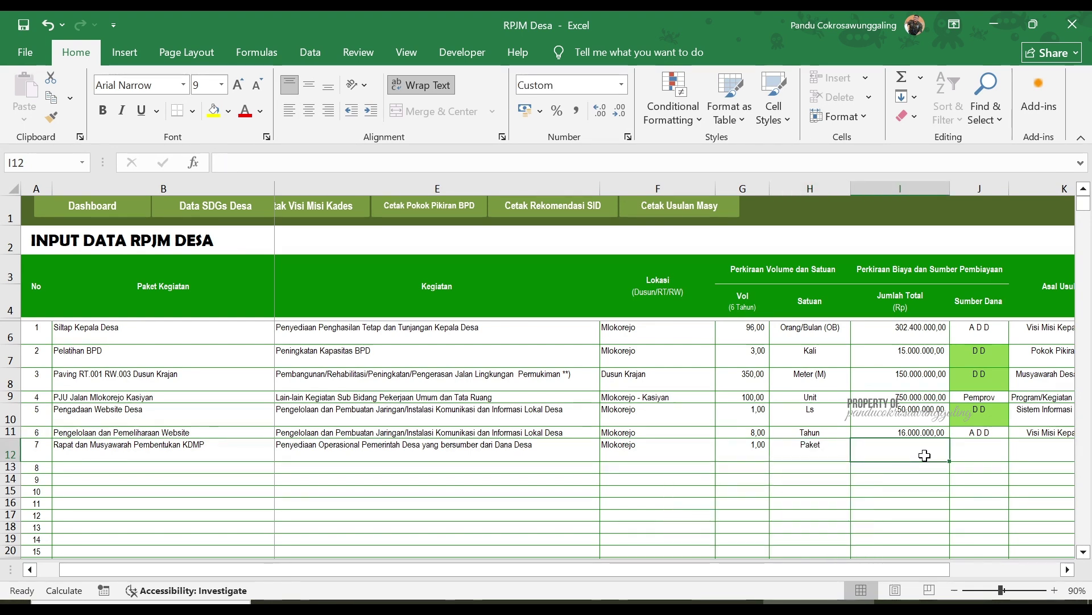
{"action": "type", "text": "5000000"}
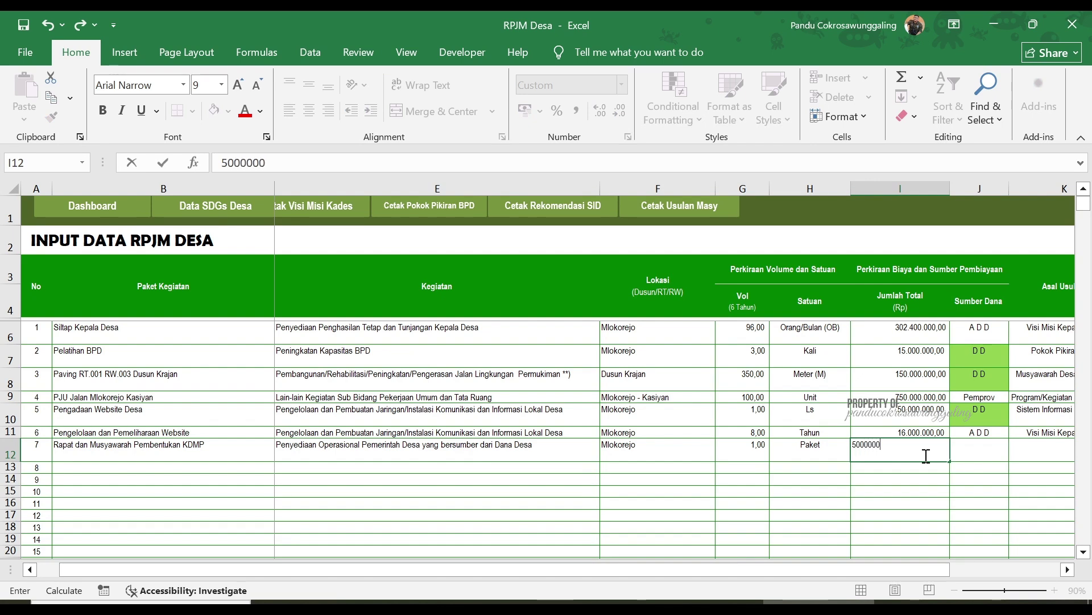
{"action": "key", "text": "Tab"}
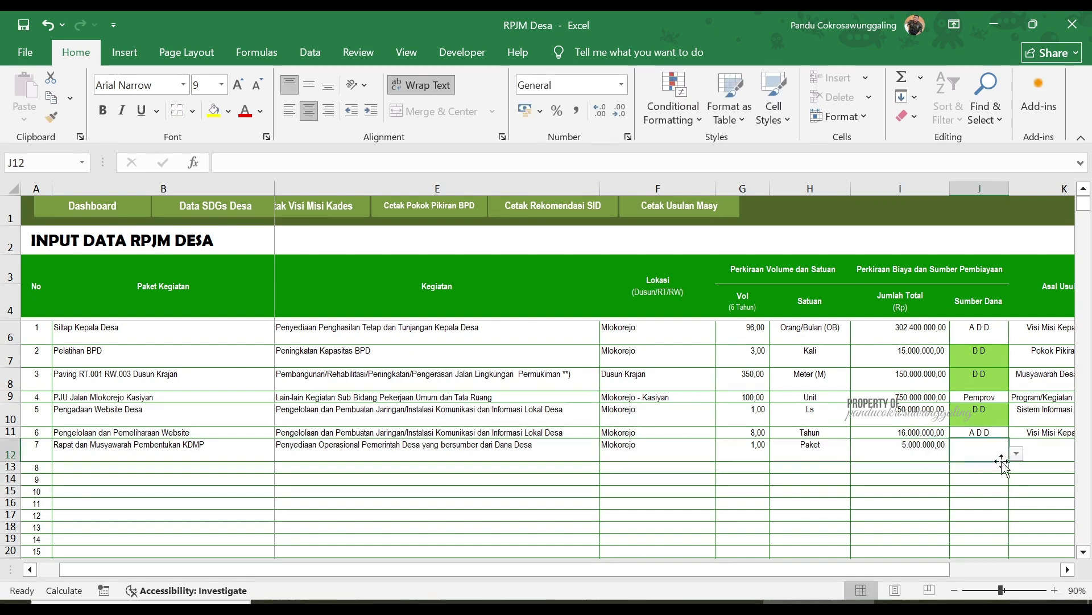
{"action": "left_click", "coordinate": [1016, 453]}
{"action": "left_click", "coordinate": [968, 488]}
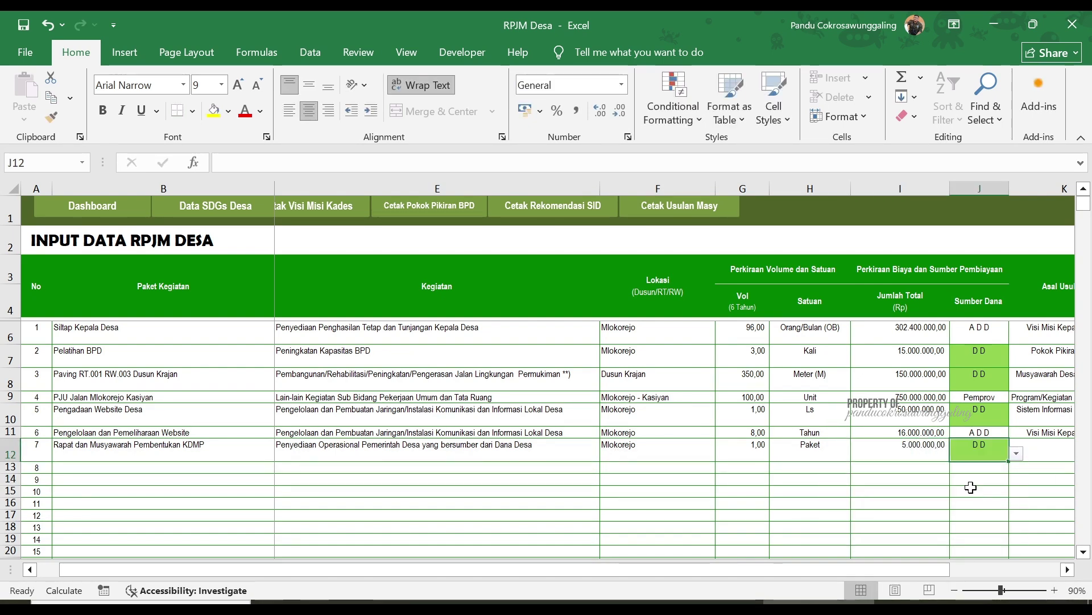
{"action": "left_click_drag", "start_coordinate": [947, 568], "coordinate": [977, 572]}
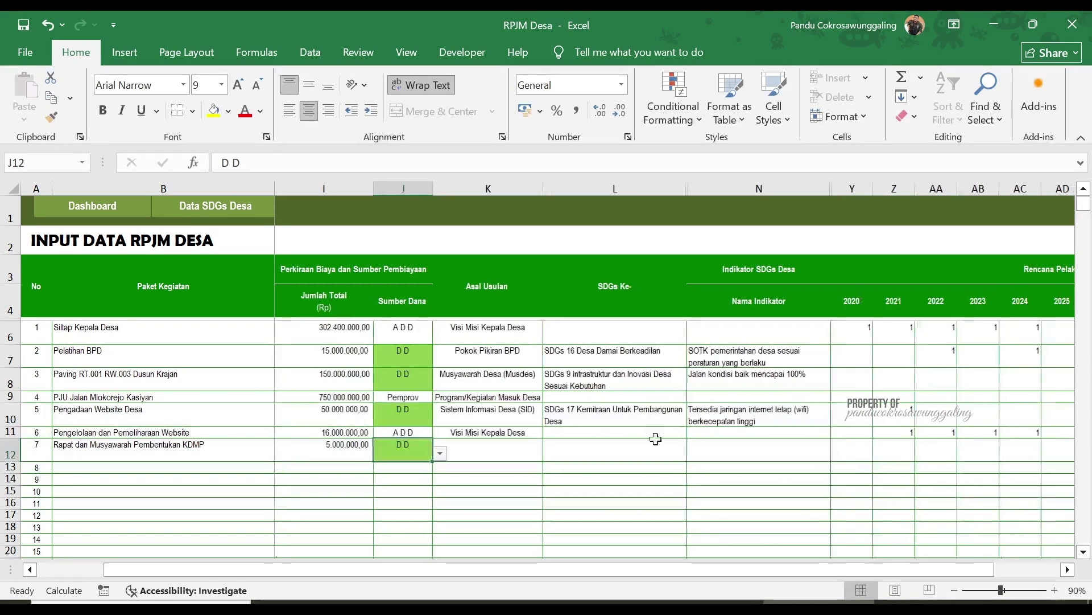
Set activity 7's Asal Usulan to Visi Misi Kepala Desa.
{"action": "left_click", "coordinate": [509, 449]}
{"action": "left_click", "coordinate": [550, 454]}
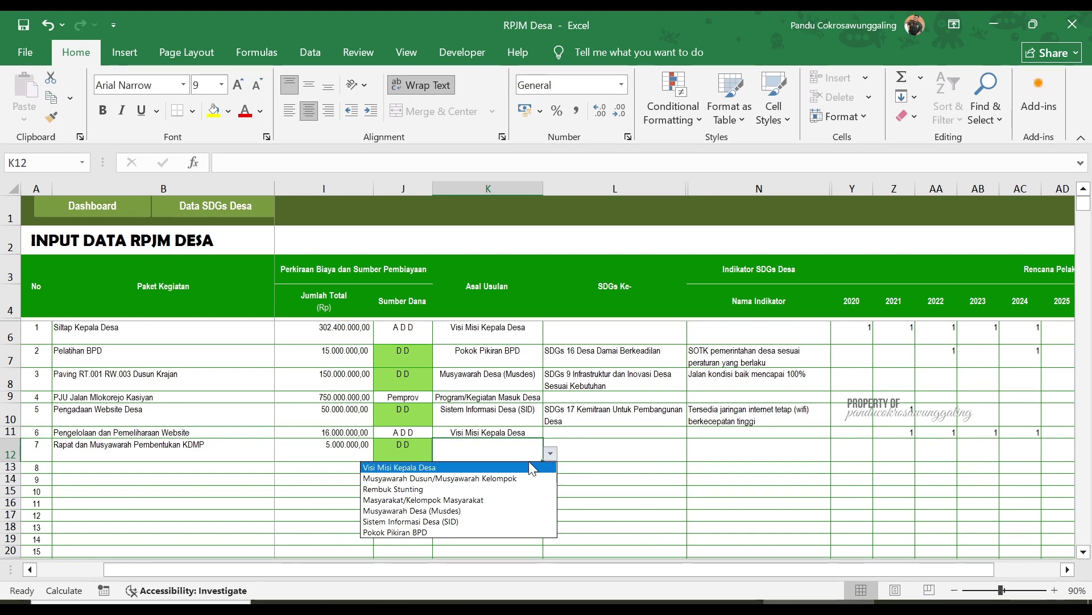
{"action": "key", "text": "Escape"}
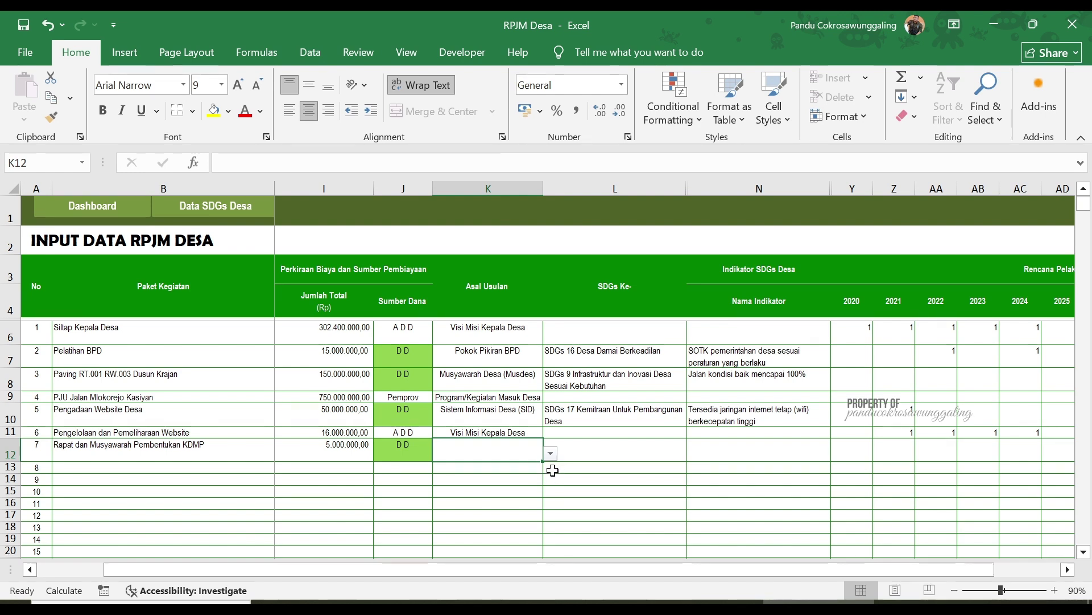
{"action": "left_click", "coordinate": [598, 452]}
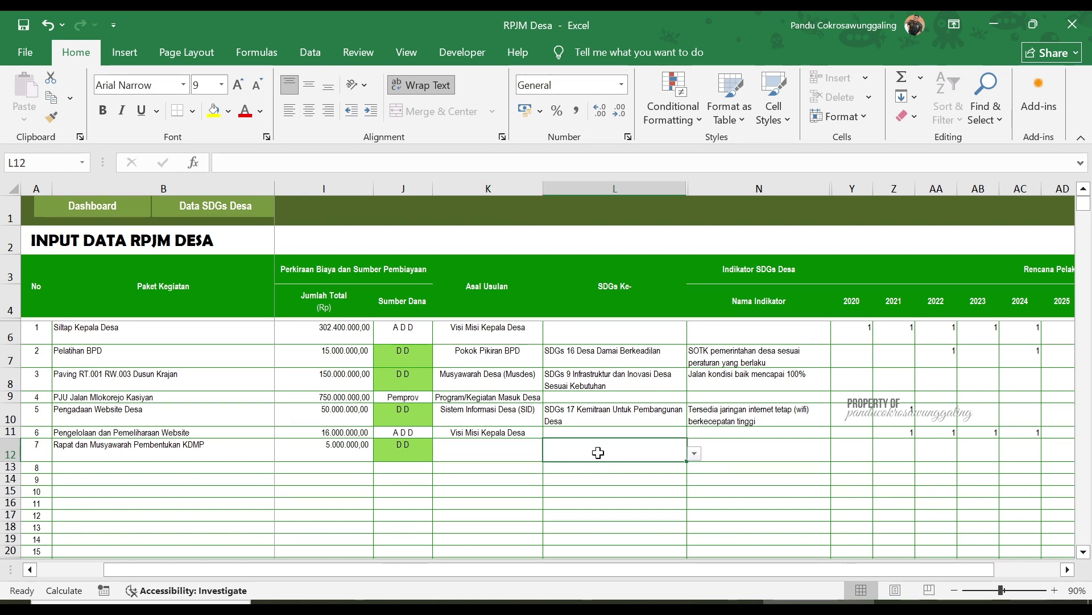
{"action": "left_click", "coordinate": [493, 449]}
{"action": "left_click", "coordinate": [551, 454]}
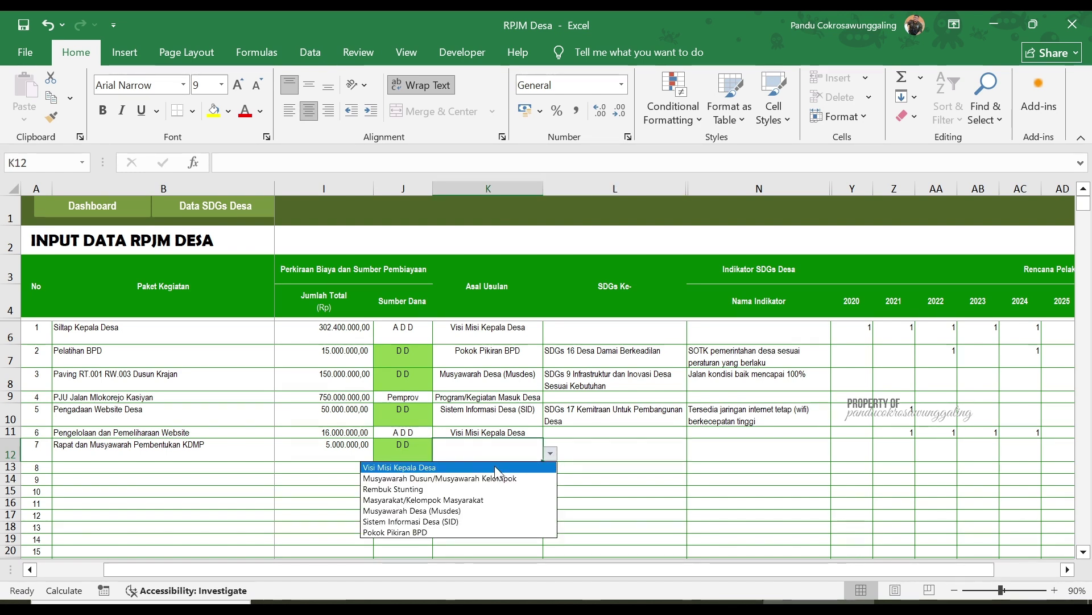
{"action": "left_click", "coordinate": [491, 467]}
Set activity 7's SDGs Ke- to SDGs 17 Kemitraan Untuk Pembangunan Desa and its Nama Indikator to Tersedia data SDGs setiap tahun.
{"action": "left_click", "coordinate": [629, 455]}
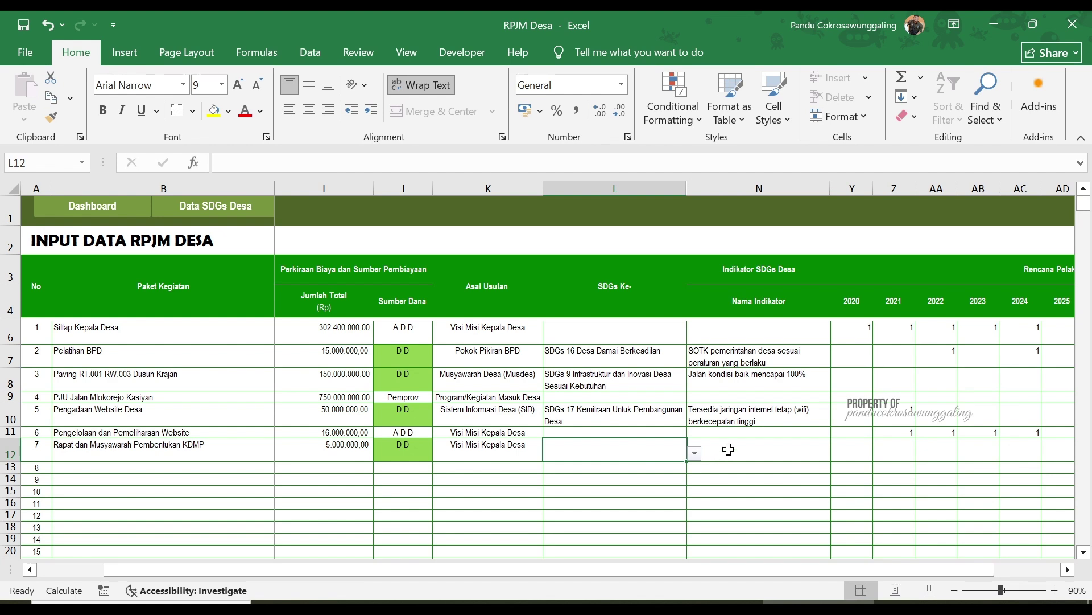
{"action": "left_click", "coordinate": [695, 453]}
{"action": "left_click_drag", "start_coordinate": [697, 487], "coordinate": [691, 547]}
{"action": "left_click", "coordinate": [677, 544]}
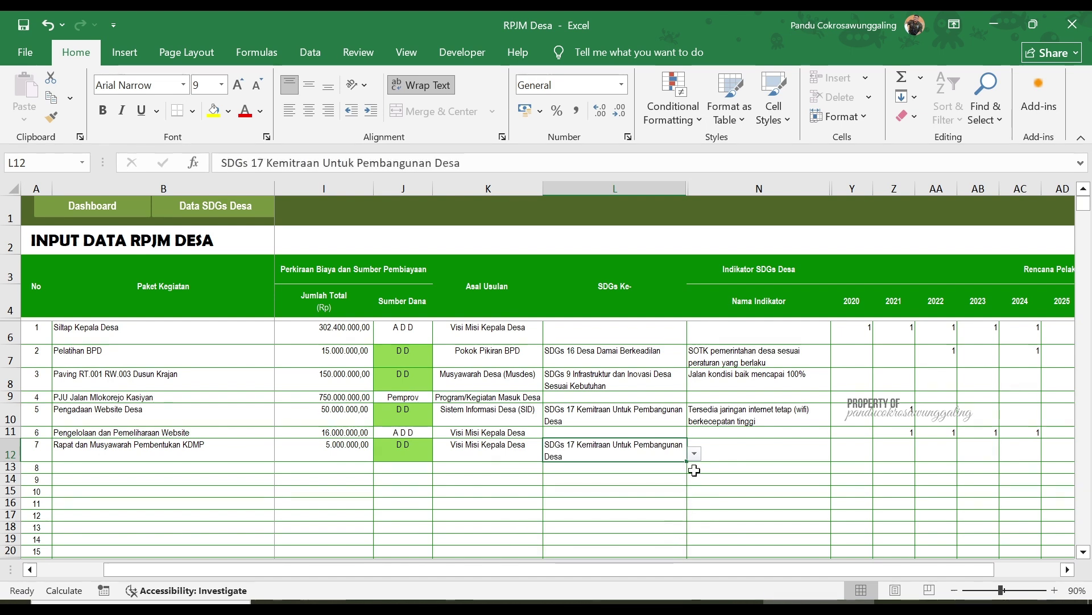
{"action": "left_click", "coordinate": [768, 450]}
{"action": "left_click", "coordinate": [837, 454]}
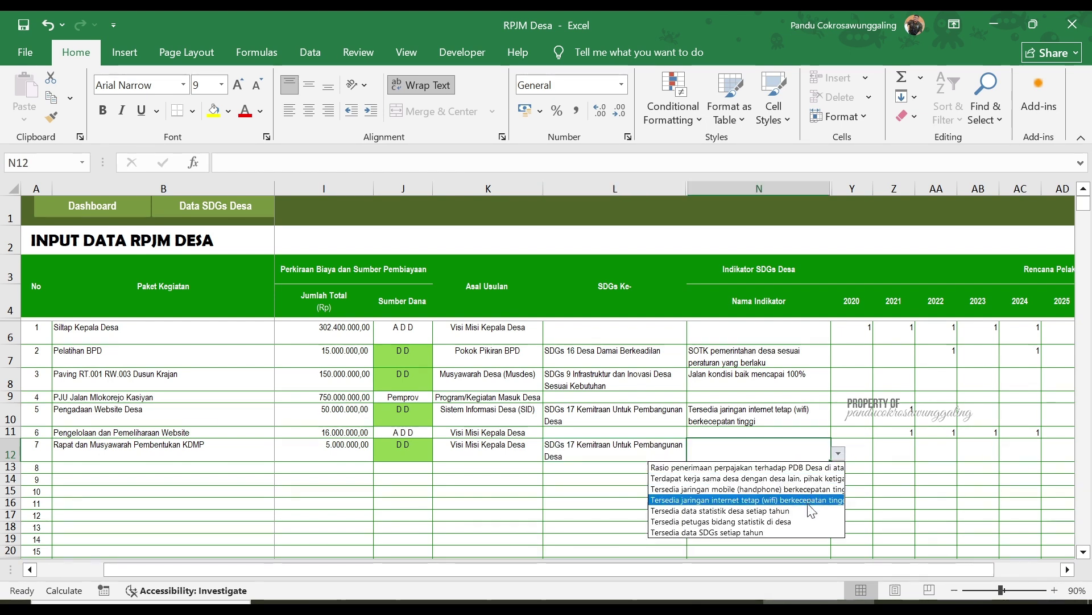
{"action": "left_click", "coordinate": [813, 533]}
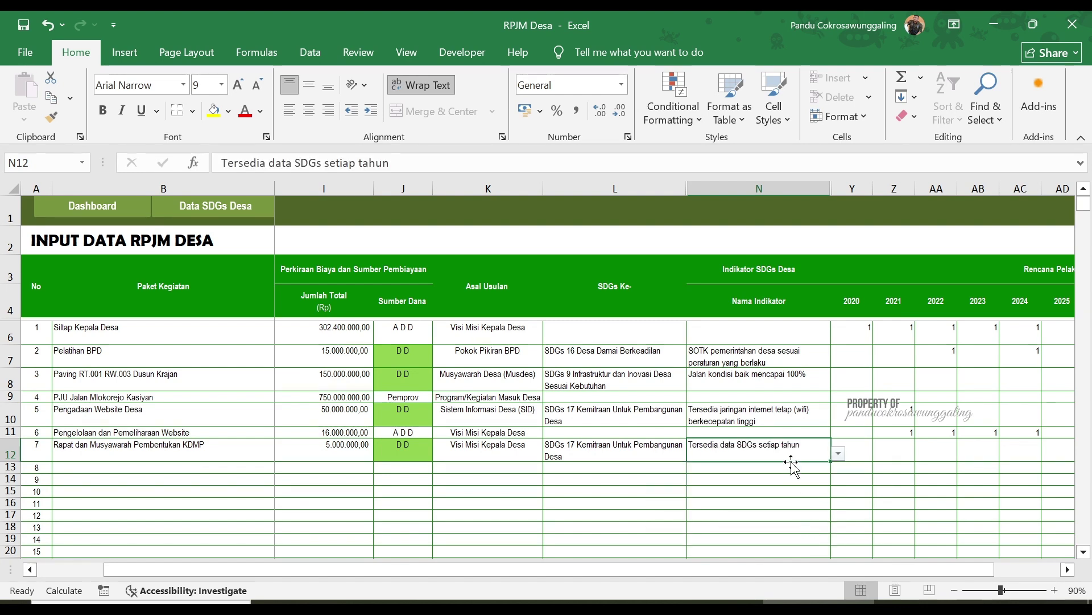
Enter 1 under 2025 in the Rencana Pelaksanaan of activity 7.
{"action": "key", "text": "Right"}
{"action": "key", "text": "Right"}
{"action": "key", "text": "Right"}
{"action": "key", "text": "Right"}
{"action": "key", "text": "Right"}
{"action": "key", "text": "Right"}
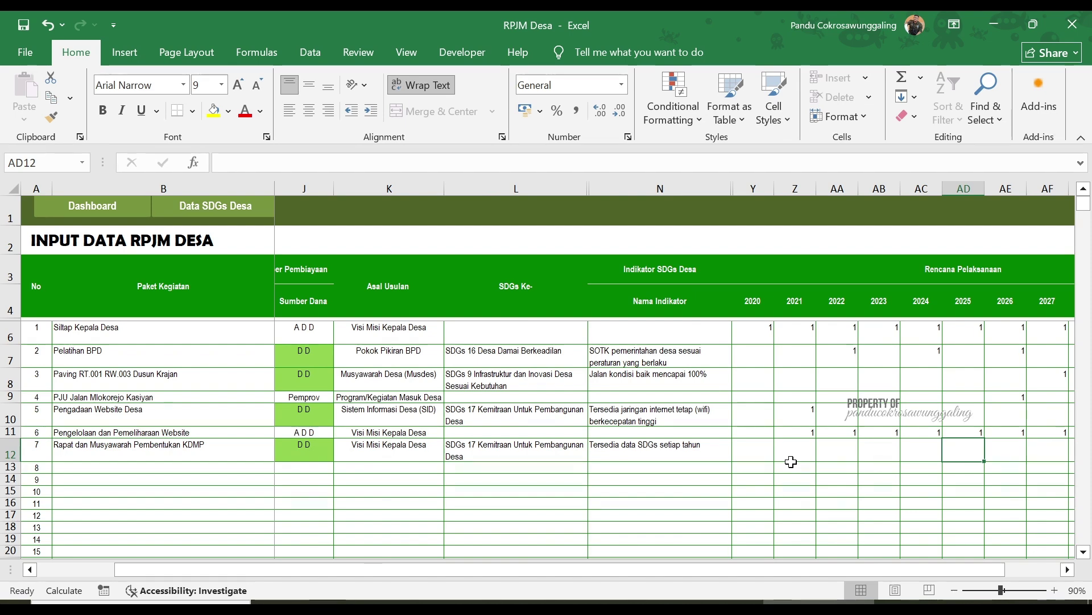
{"action": "type", "text": "1"}
Mark activity 7 as Swakelola by filling the check mark down from activity 6.
{"action": "key", "text": "Right"}
{"action": "key", "text": "Right"}
{"action": "key", "text": "Right"}
{"action": "key", "text": "Right"}
{"action": "key", "text": "Right"}
{"action": "key", "text": "Right"}
{"action": "key", "text": "Right"}
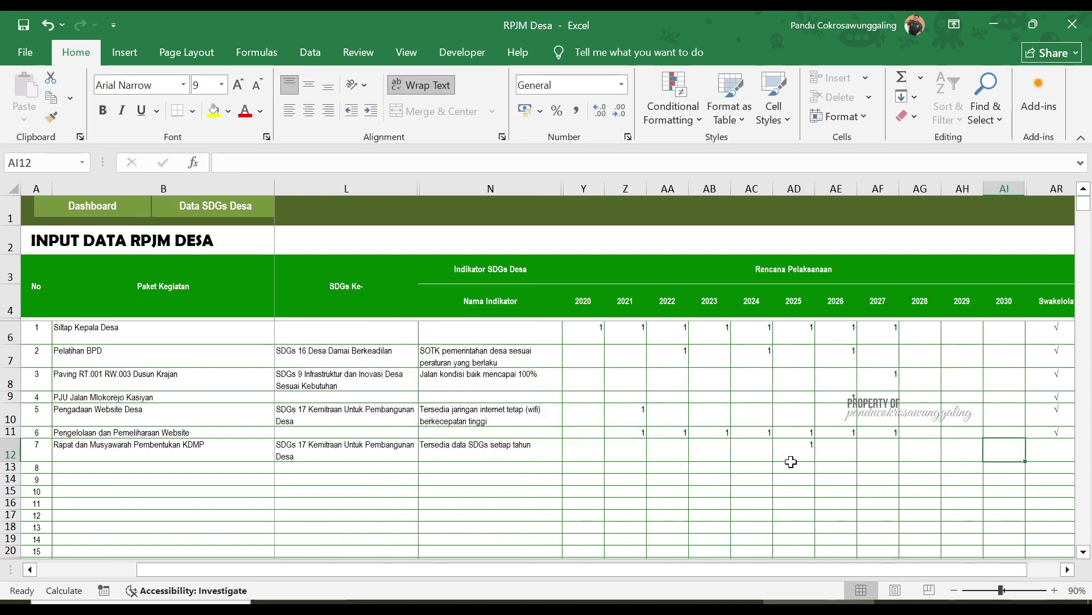
{"action": "left_click", "coordinate": [937, 436]}
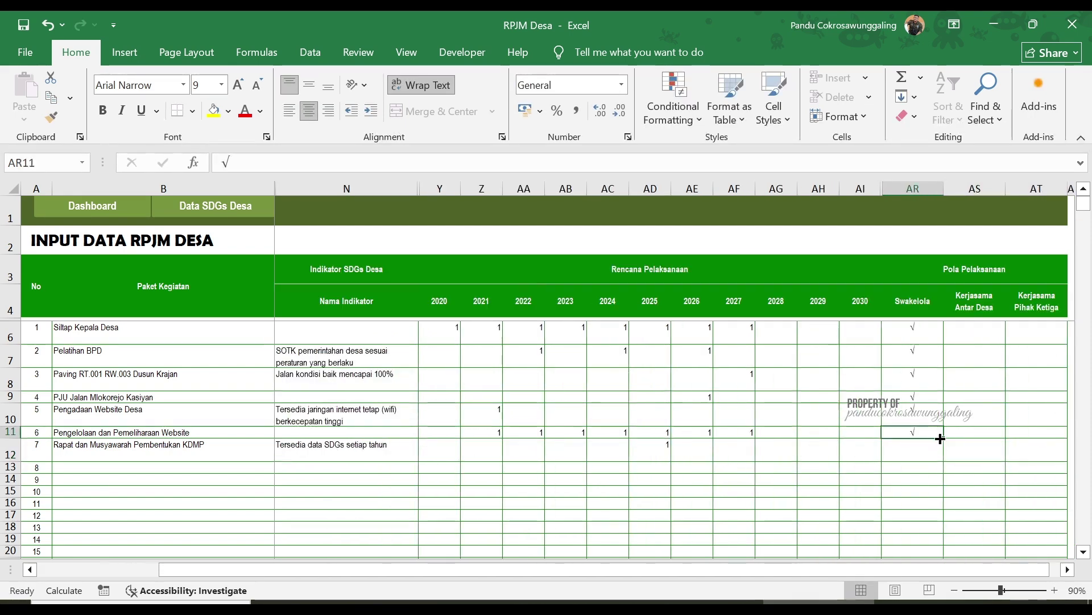
{"action": "left_click_drag", "start_coordinate": [942, 437], "coordinate": [942, 457]}
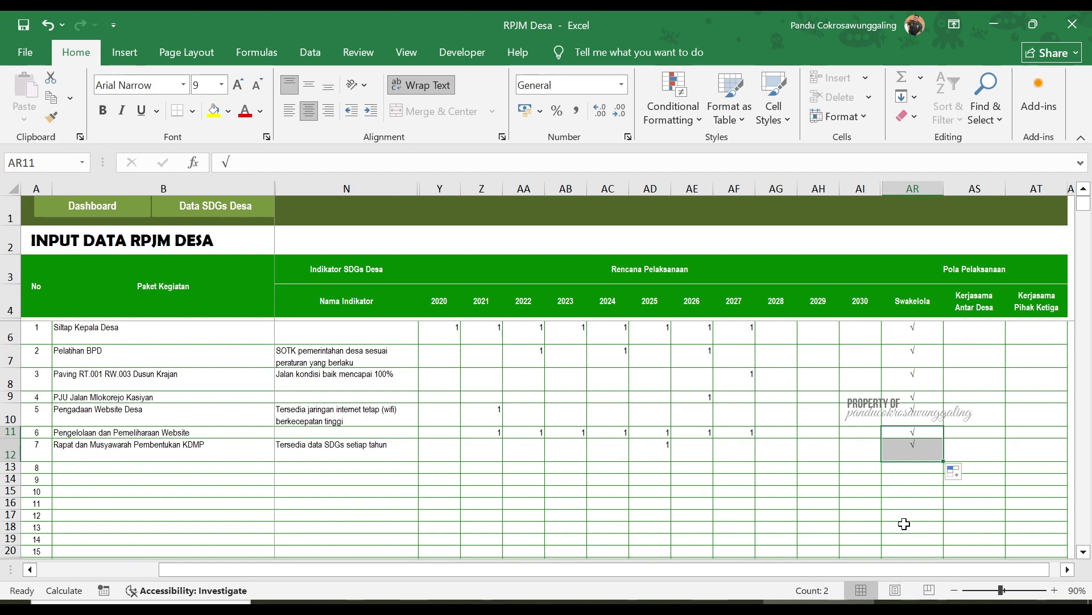
Enter Akta Notaris KDMP as the Paket Kegiatan of activity 8.
{"action": "left_click_drag", "start_coordinate": [953, 567], "coordinate": [136, 469]}
{"action": "left_click", "coordinate": [105, 469]}
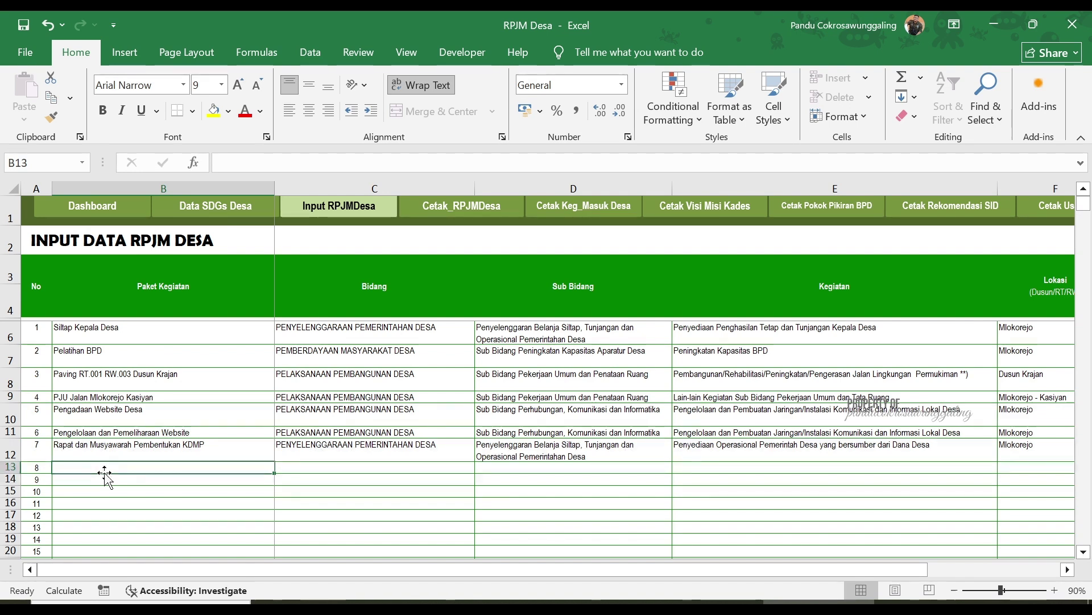
{"action": "type", "text": "Akt"}
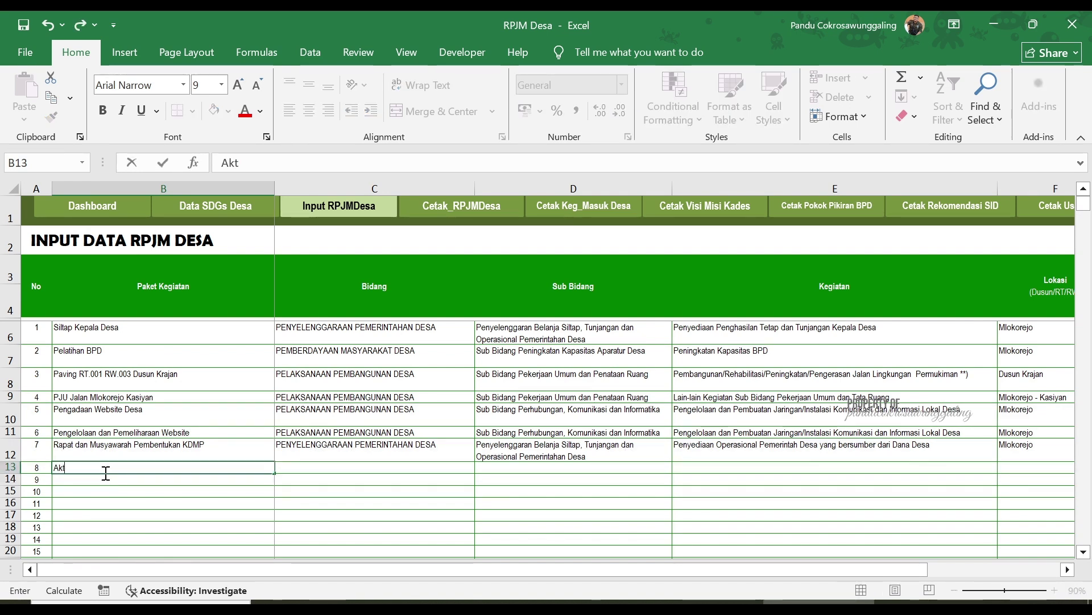
{"action": "type", "text": "a Notaris KD"}
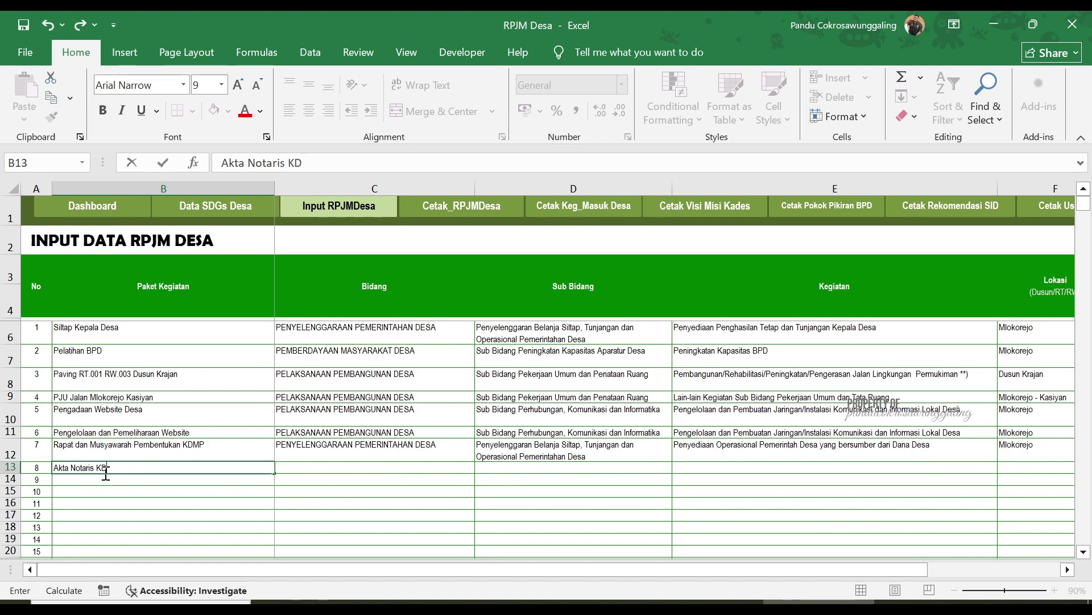
{"action": "type", "text": "MP"}
{"action": "key", "text": "Tab"}
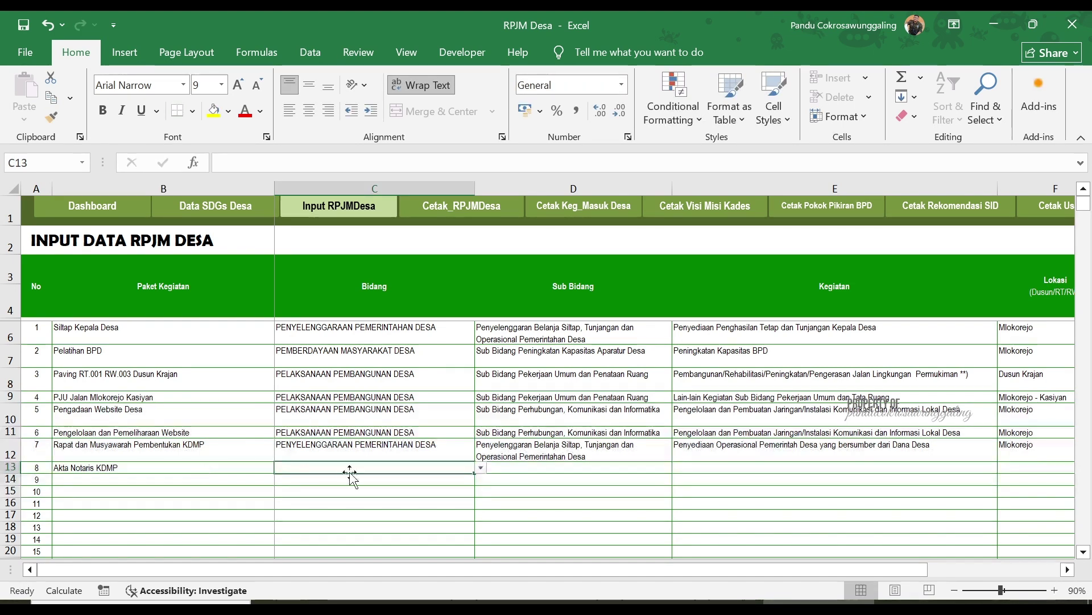
Copy the Bidang, Sub Bidang and Kegiatan entries of activity 7 to activity 8.
{"action": "left_click_drag", "start_coordinate": [443, 448], "coordinate": [643, 450]}
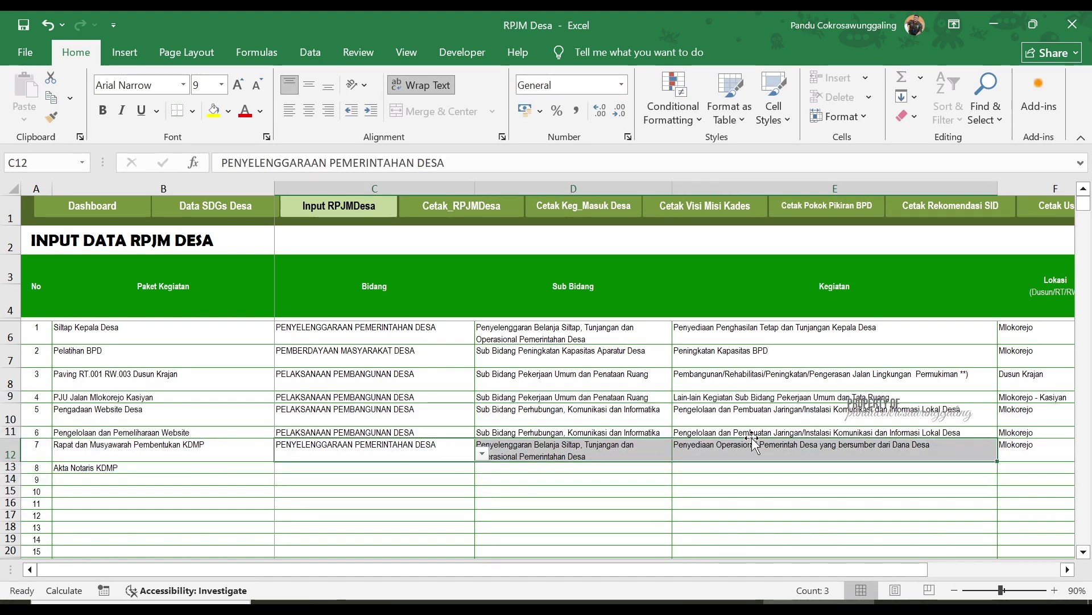
{"action": "key", "text": "ctrl+c"}
{"action": "left_click", "coordinate": [401, 467]}
{"action": "key", "text": "ctrl+v"}
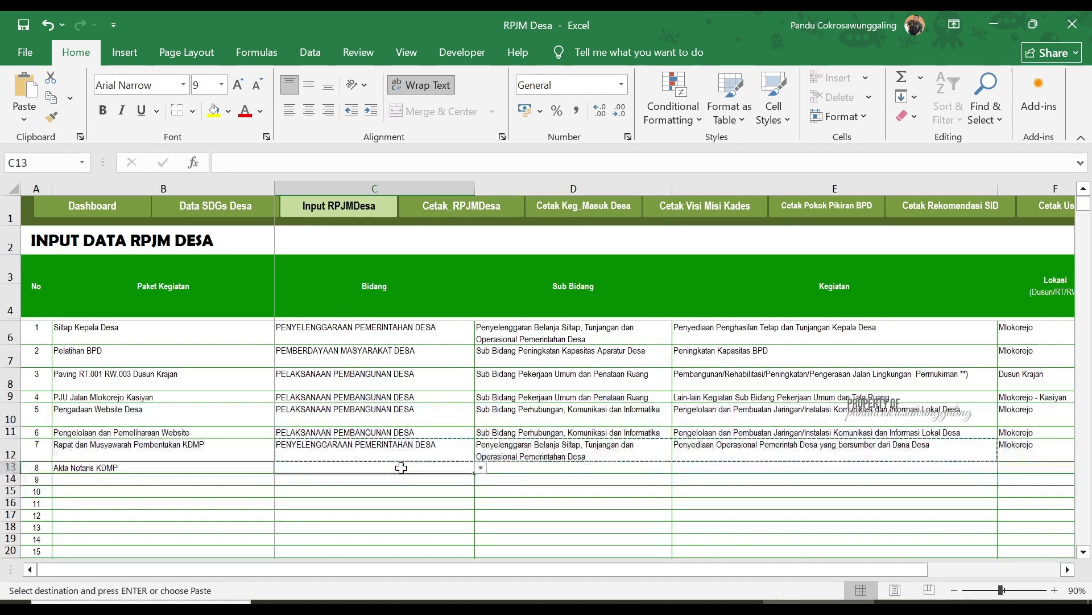
Set the Lokasi of activity 8 to Mlokorejo.
{"action": "key", "text": "Right"}
{"action": "key", "text": "Right"}
{"action": "key", "text": "Right"}
{"action": "key", "text": "Right"}
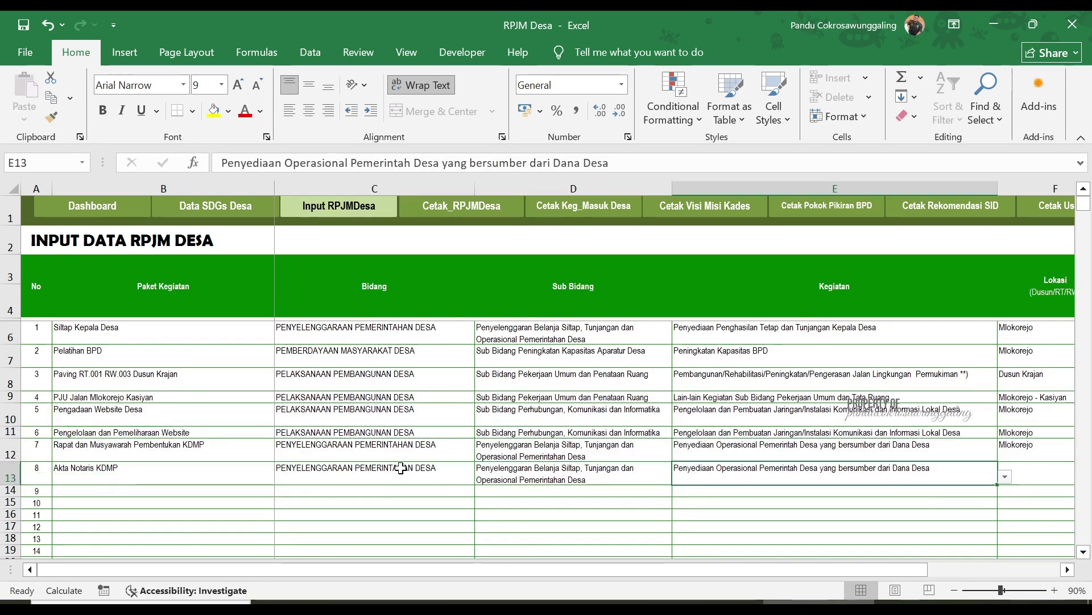
{"action": "key", "text": "Left"}
{"action": "type", "text": "M"}
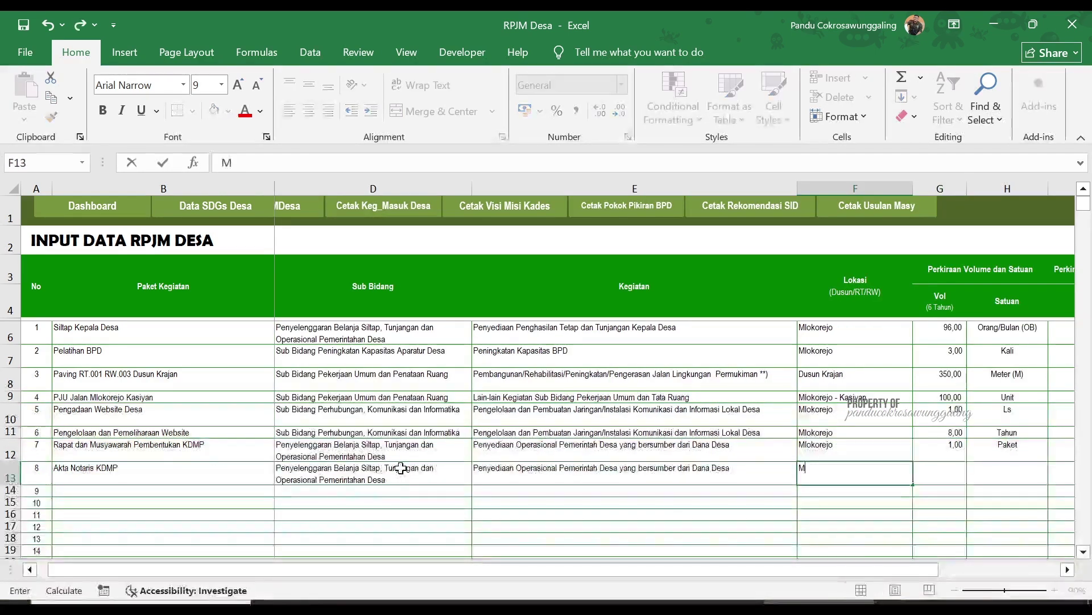
{"action": "type", "text": "lokorejo"}
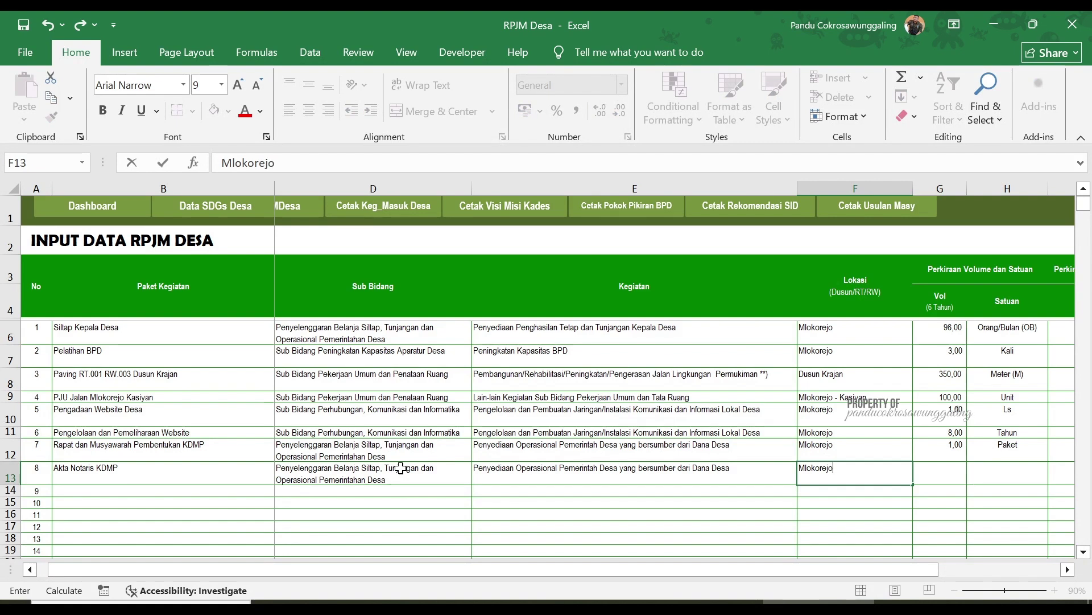
Set the volume of activity 8 to 1 and its Satuan to Paket.
{"action": "key", "text": "Right"}
{"action": "key", "text": "Right"}
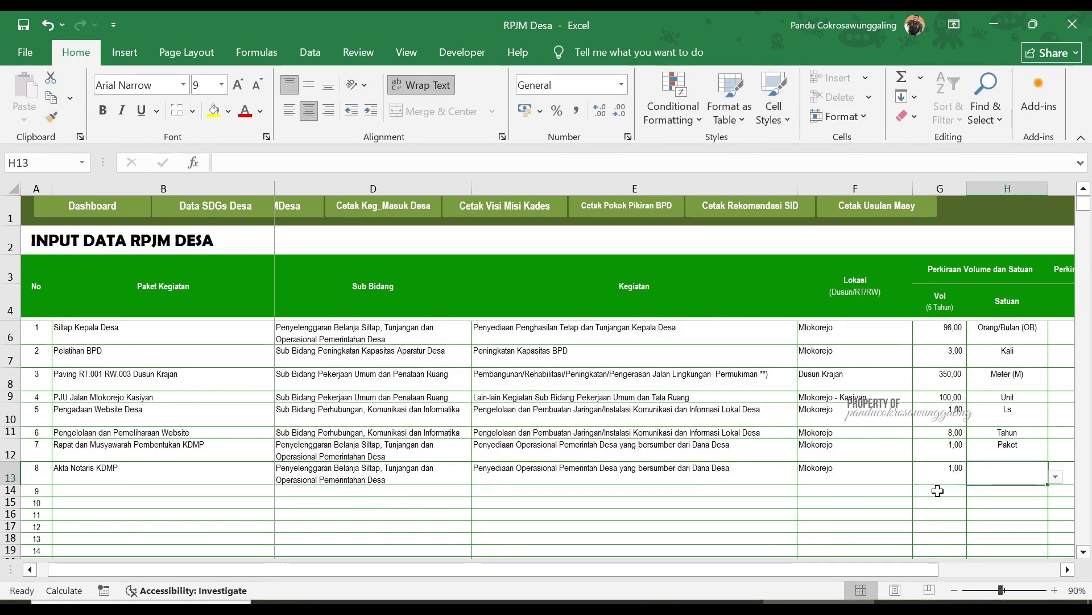
{"action": "left_click", "coordinate": [1055, 478]}
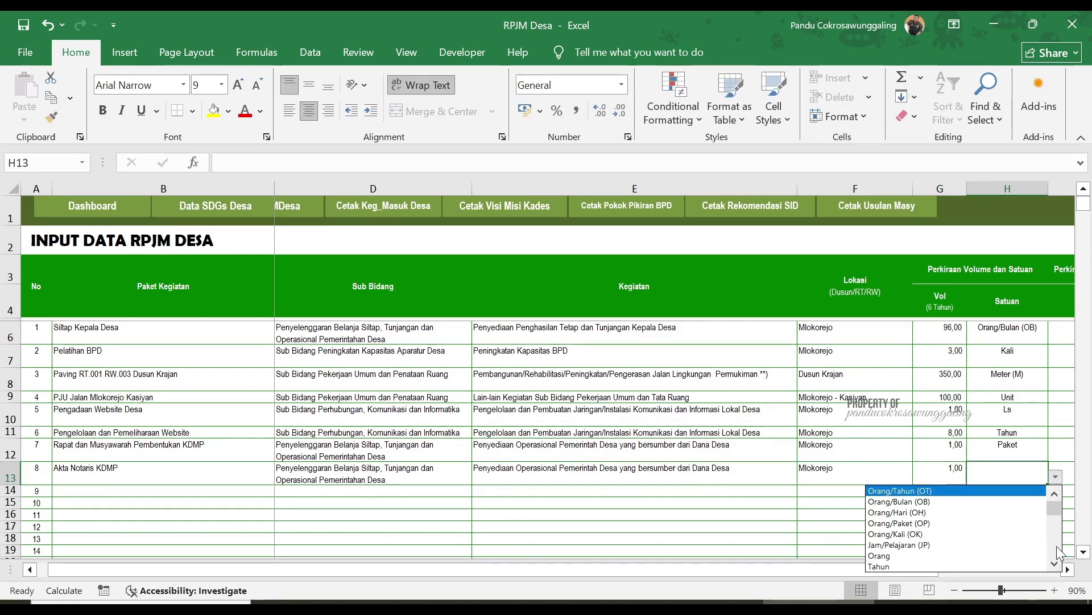
{"action": "scroll", "coordinate": [1052, 551], "scroll_direction": "down", "scroll_amount": 3}
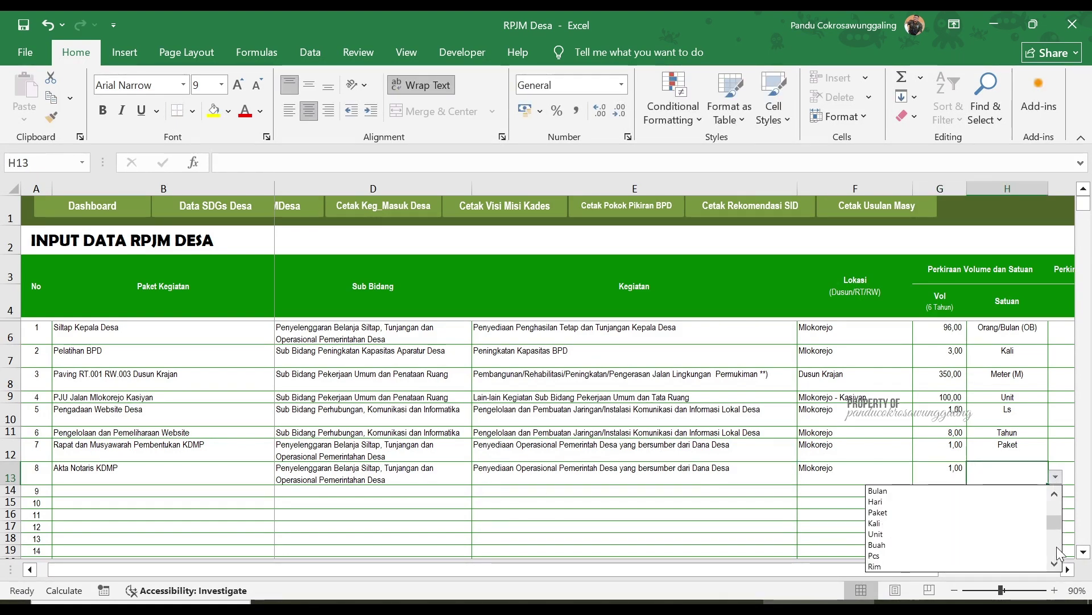
{"action": "left_click", "coordinate": [1017, 513]}
Set activity 8's Jumlah Total to 2500000 and its Sumber Dana to OPD.
{"action": "key", "text": "Right"}
{"action": "key", "text": "Right"}
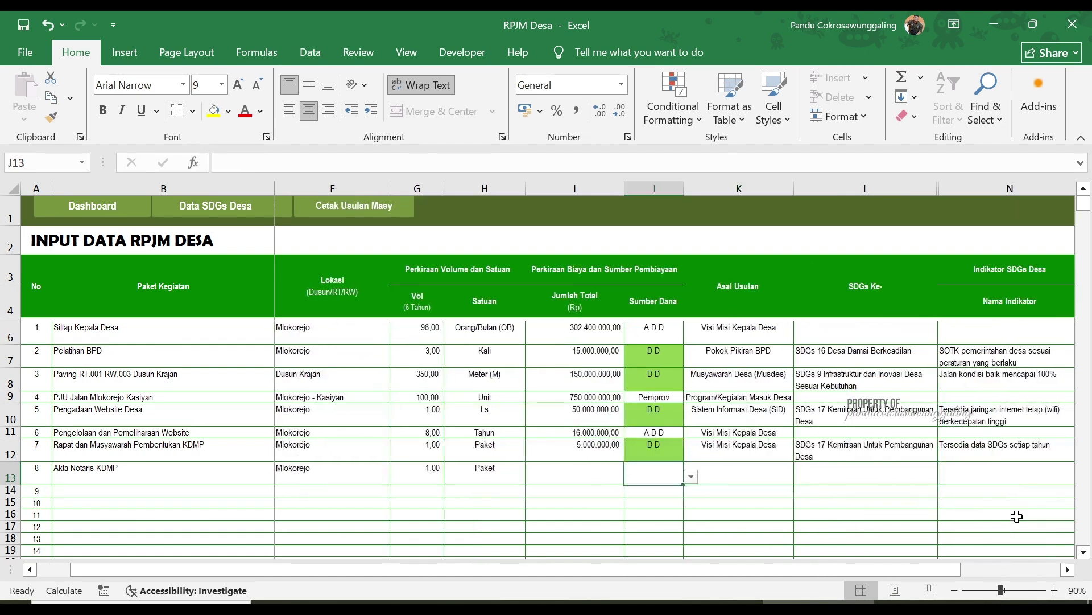
{"action": "key", "text": "Left"}
{"action": "type", "text": "2.500.000"}
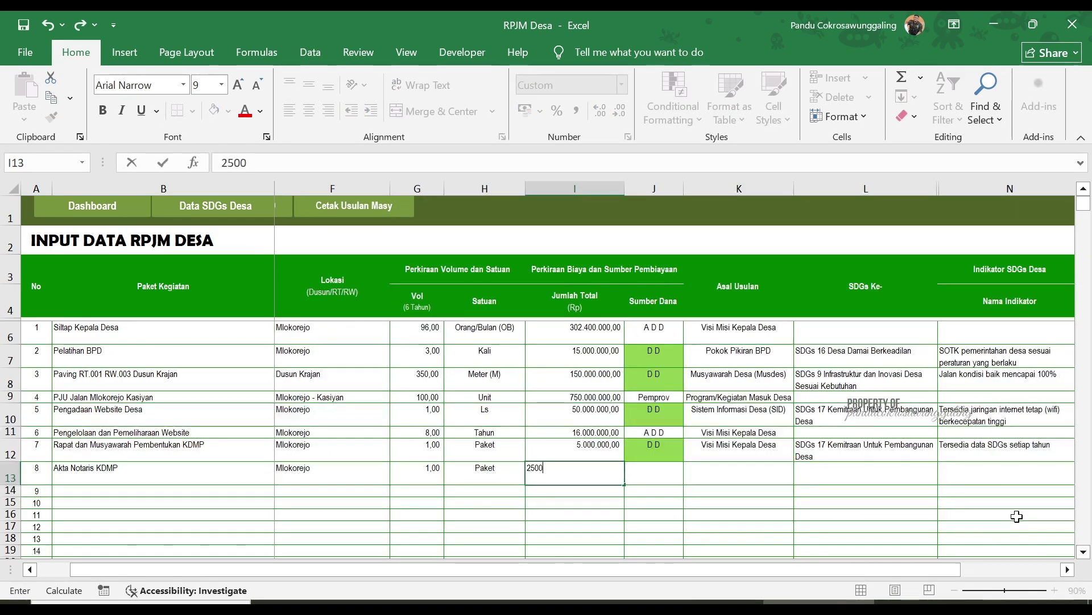
{"action": "key", "text": "Right"}
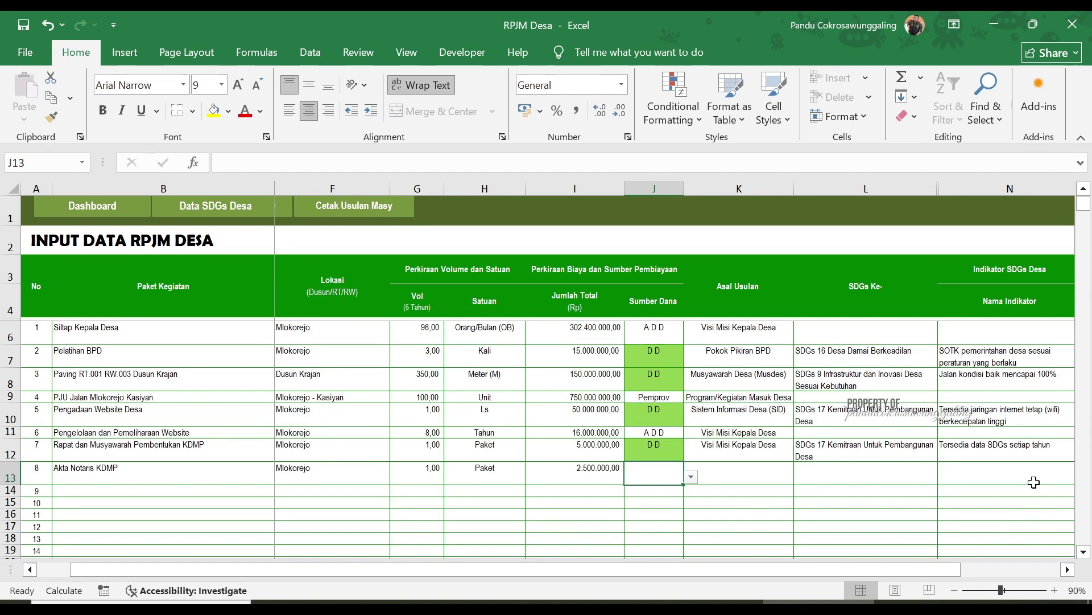
{"action": "left_click", "coordinate": [690, 477]}
{"action": "left_click_drag", "start_coordinate": [688, 529], "coordinate": [688, 545]}
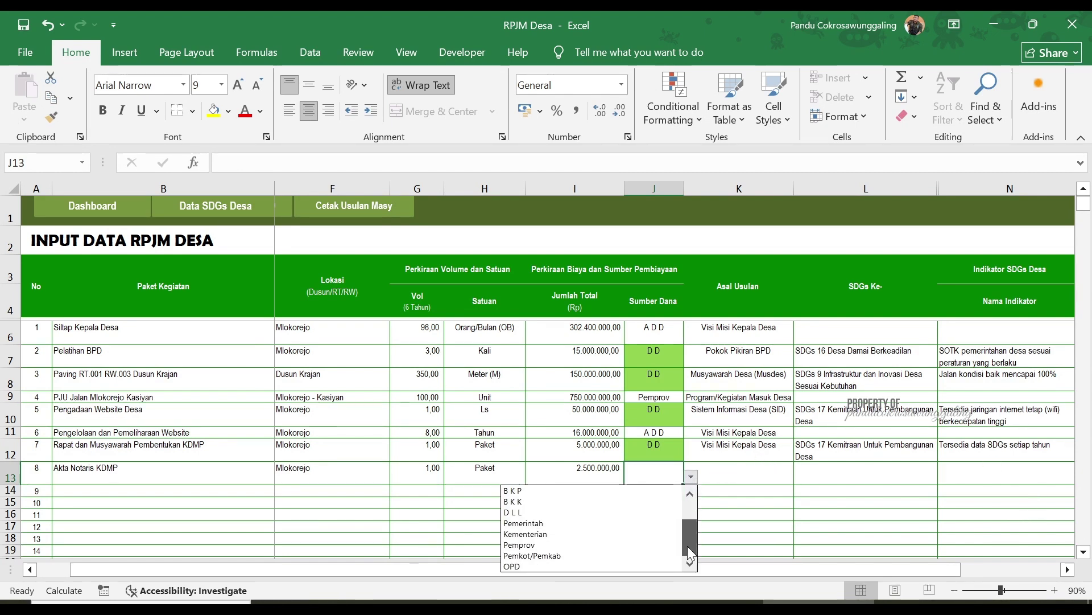
{"action": "left_click", "coordinate": [612, 562]}
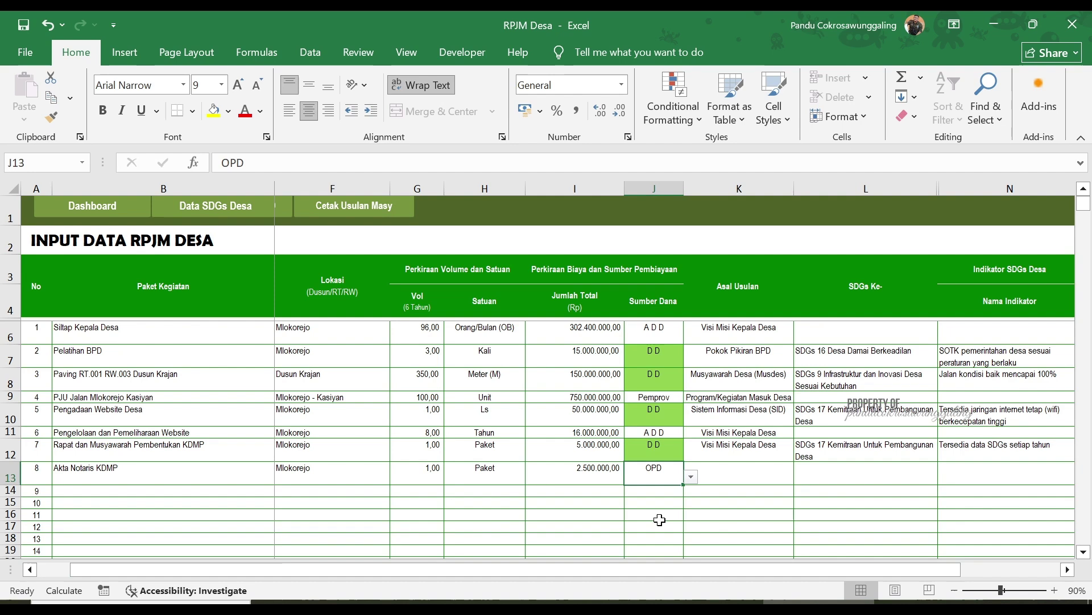
Set activity 8's Asal Usulan to Program/Kegiatan Masuk Desa.
{"action": "left_click", "coordinate": [782, 474]}
{"action": "left_click", "coordinate": [802, 477]}
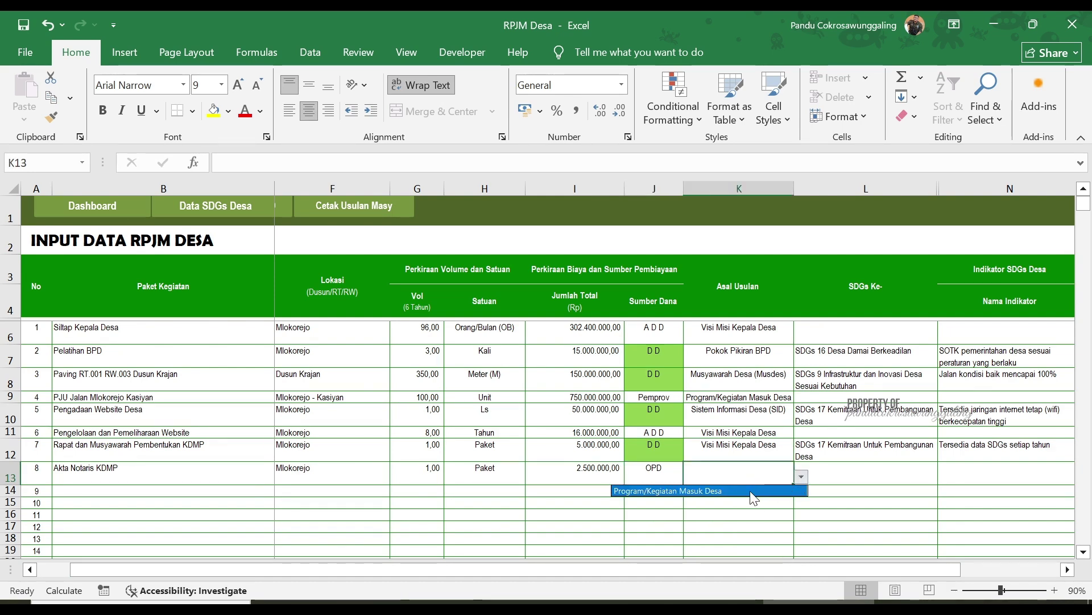
{"action": "left_click", "coordinate": [752, 492]}
Enter 1 under 2025 in the Rencana Pelaksanaan of activity 8.
{"action": "key", "text": "Right"}
{"action": "key", "text": "Right"}
{"action": "key", "text": "Right"}
{"action": "key", "text": "Right"}
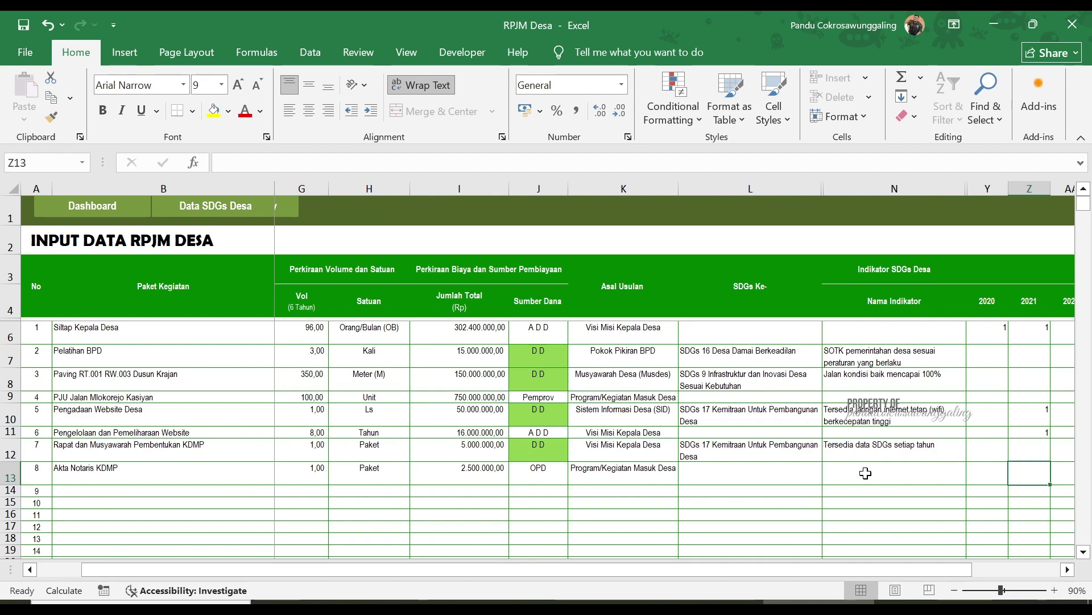
{"action": "key", "text": "Right"}
{"action": "key", "text": "Right"}
{"action": "key", "text": "Right"}
{"action": "key", "text": "Right"}
{"action": "key", "text": "Right"}
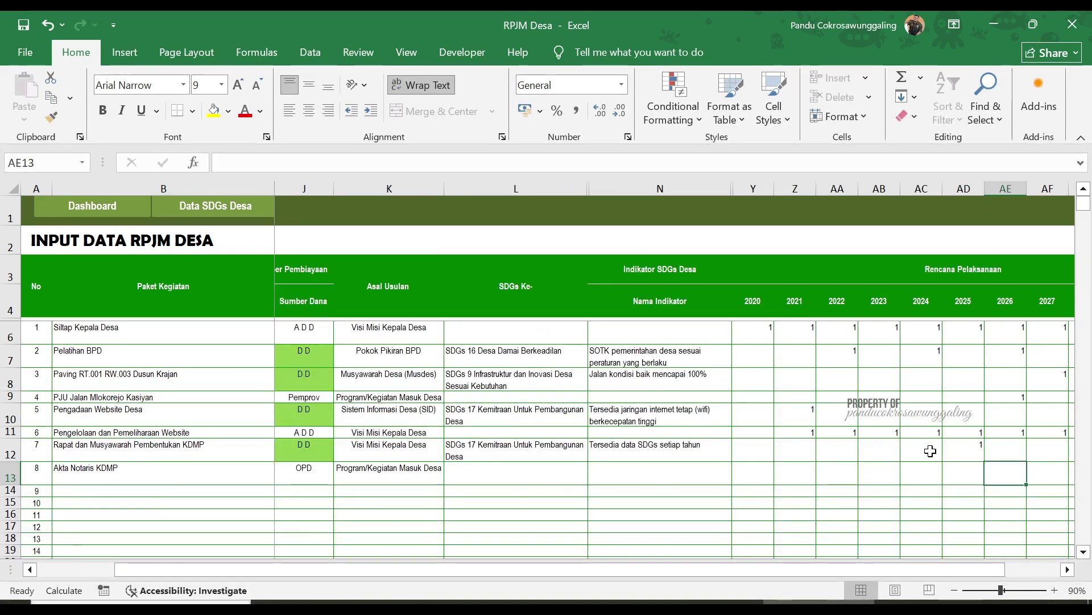
{"action": "left_click", "coordinate": [967, 474]}
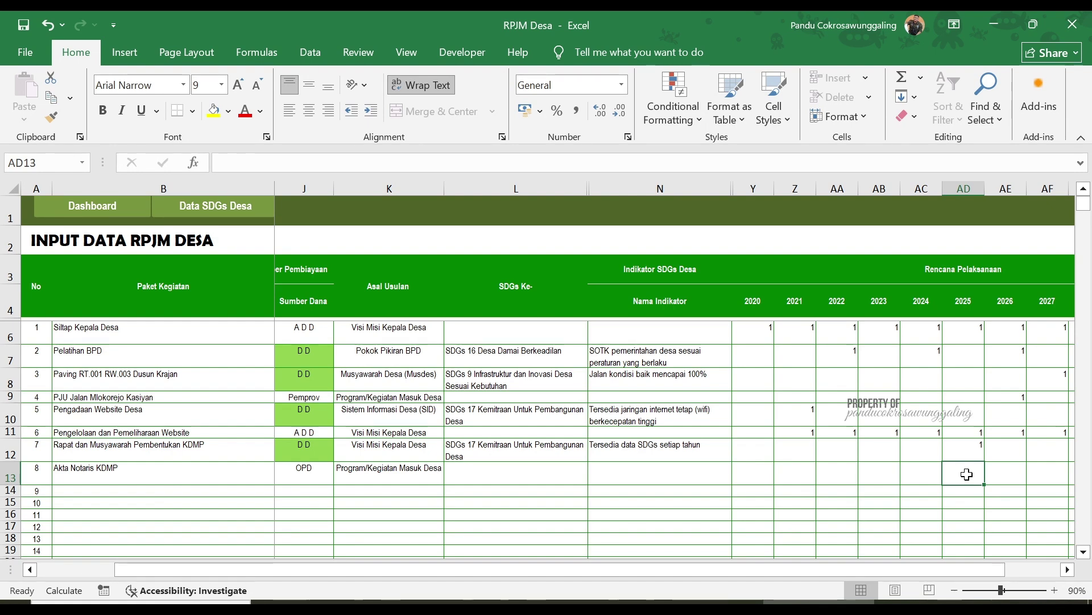
{"action": "type", "text": "1"}
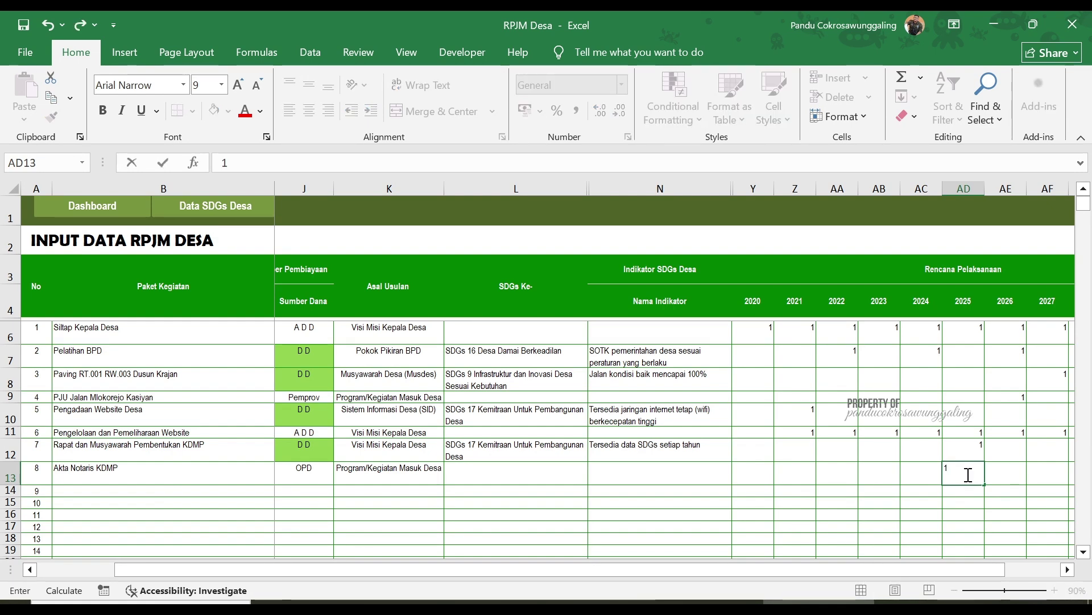
Mark activity 8's Pola Pelaksanaan as Swakelola by filling down the check mark from activity 7.
{"action": "key", "text": "Right"}
{"action": "key", "text": "Right"}
{"action": "key", "text": "Right"}
{"action": "key", "text": "Right"}
{"action": "key", "text": "Right"}
{"action": "key", "text": "Right"}
{"action": "key", "text": "Right"}
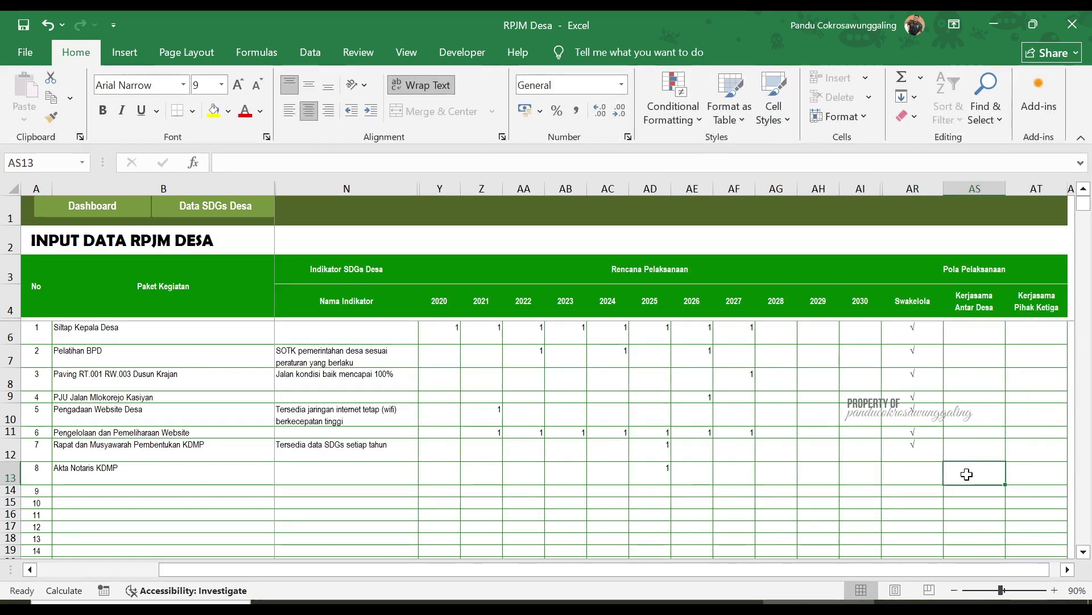
{"action": "left_click", "coordinate": [936, 454]}
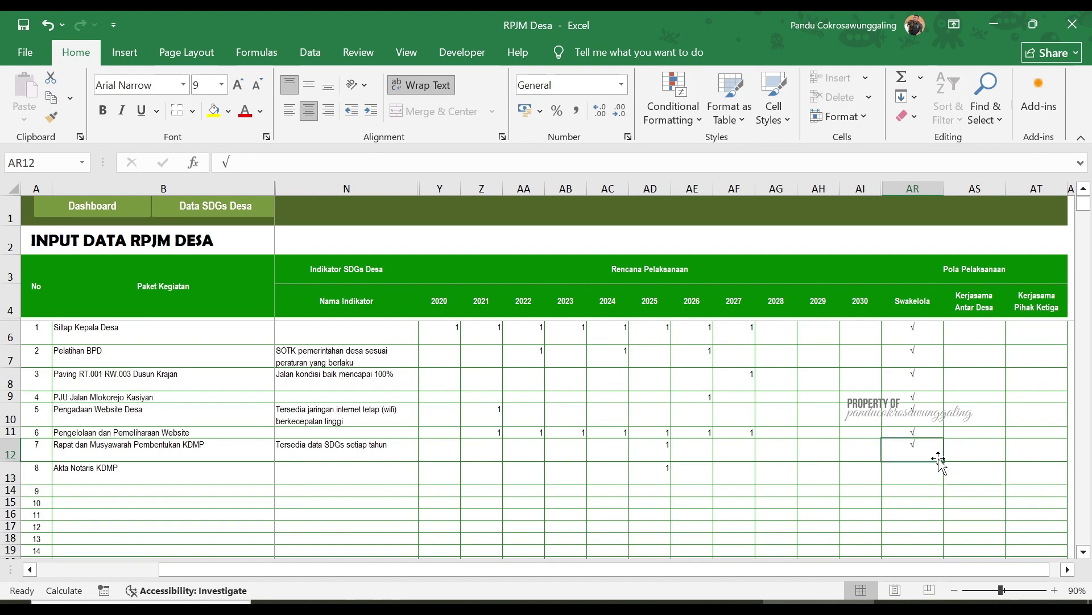
{"action": "left_click_drag", "start_coordinate": [947, 459], "coordinate": [944, 481]}
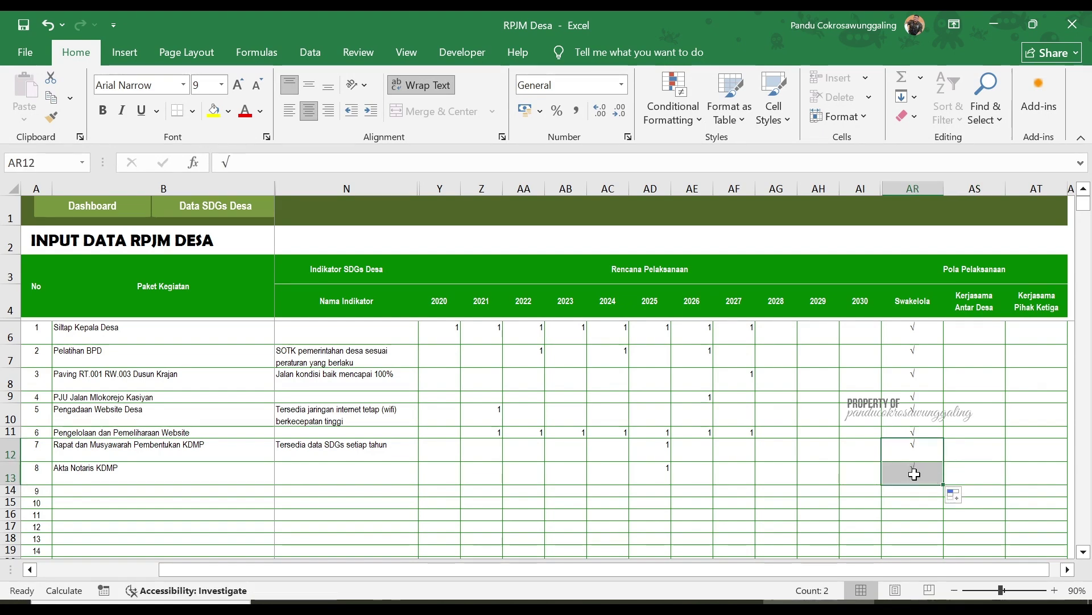
{"action": "left_click", "coordinate": [912, 471]}
Return to activity 8's Paket Kegiatan and save the RPJM Desa workbook.
{"action": "left_click_drag", "start_coordinate": [919, 567], "coordinate": [467, 576]}
{"action": "left_click", "coordinate": [207, 471]}
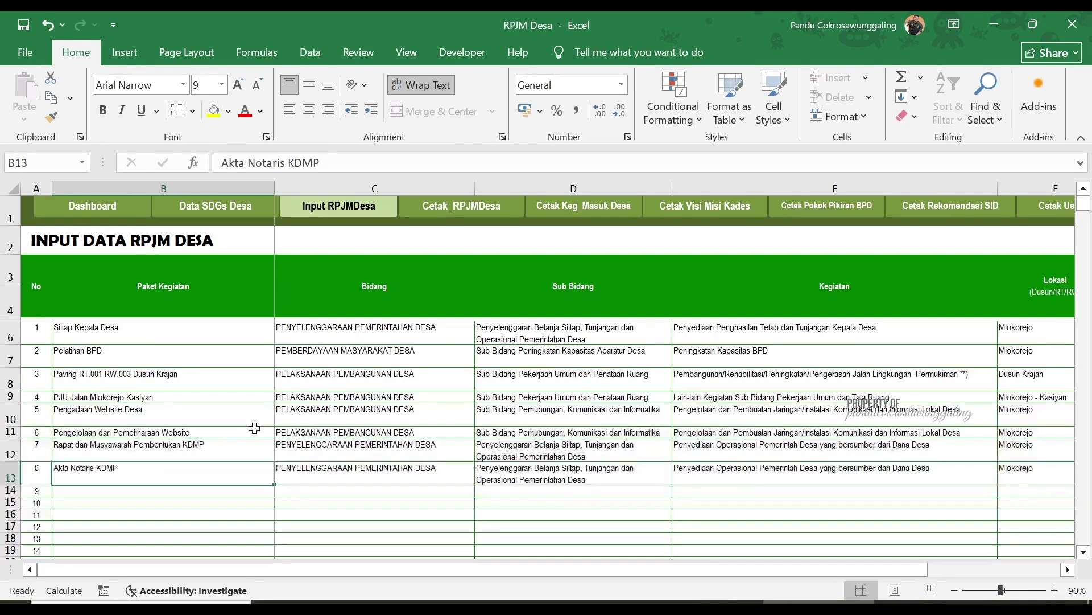
{"action": "key", "text": "ctrl+s"}
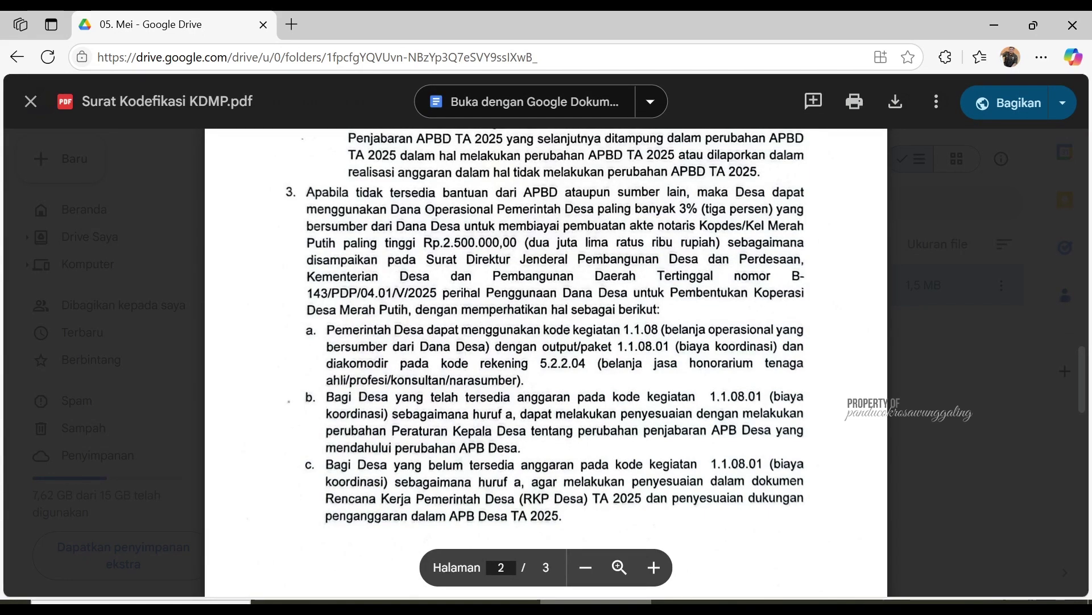
Switch to the RKP Desa Tahun VI workbook and compare its activity list with the RPJM Desa input data.
{"action": "key", "text": "alt+Tab"}
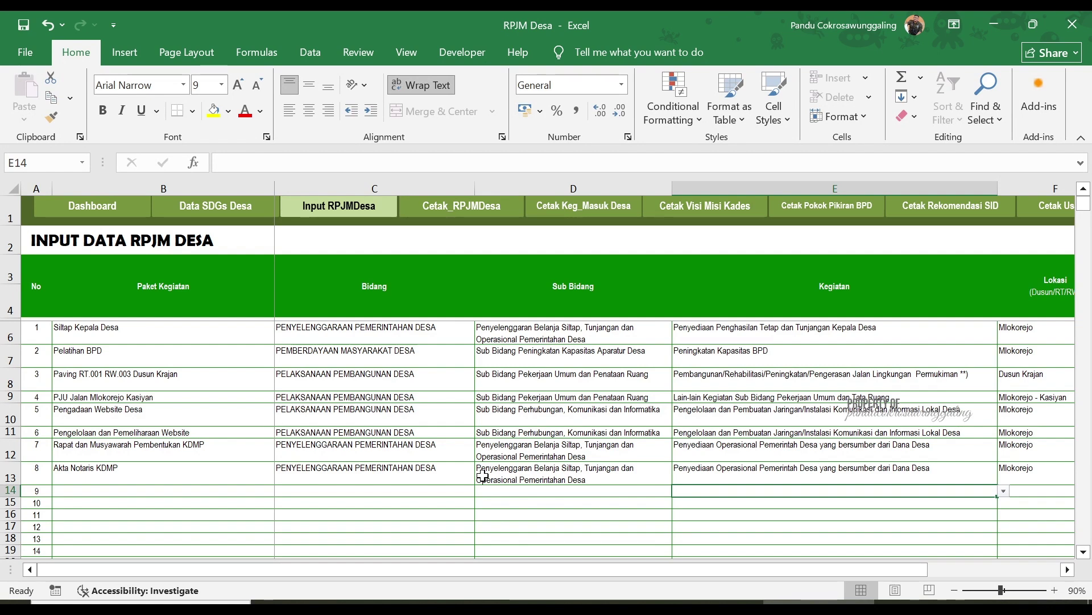
{"action": "left_click", "coordinate": [704, 589]}
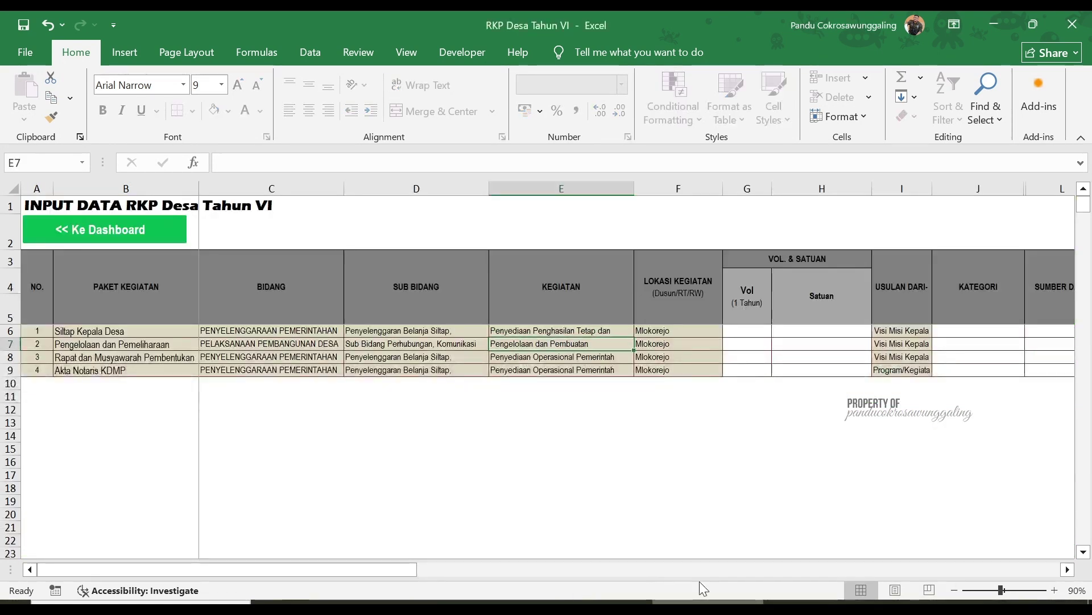
{"action": "left_click", "coordinate": [91, 370]}
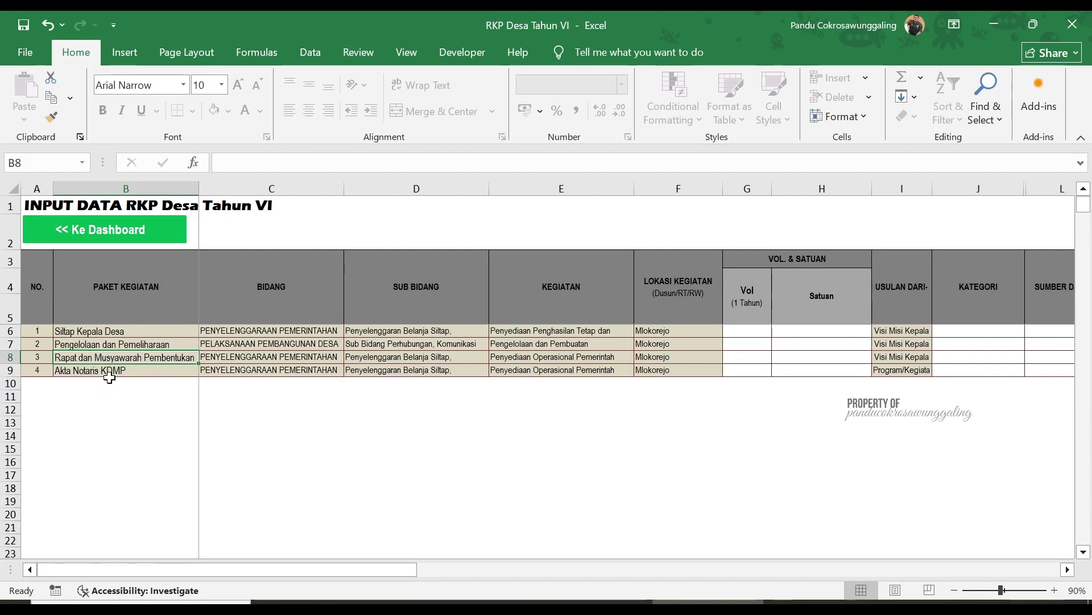
{"action": "left_click", "coordinate": [605, 370]}
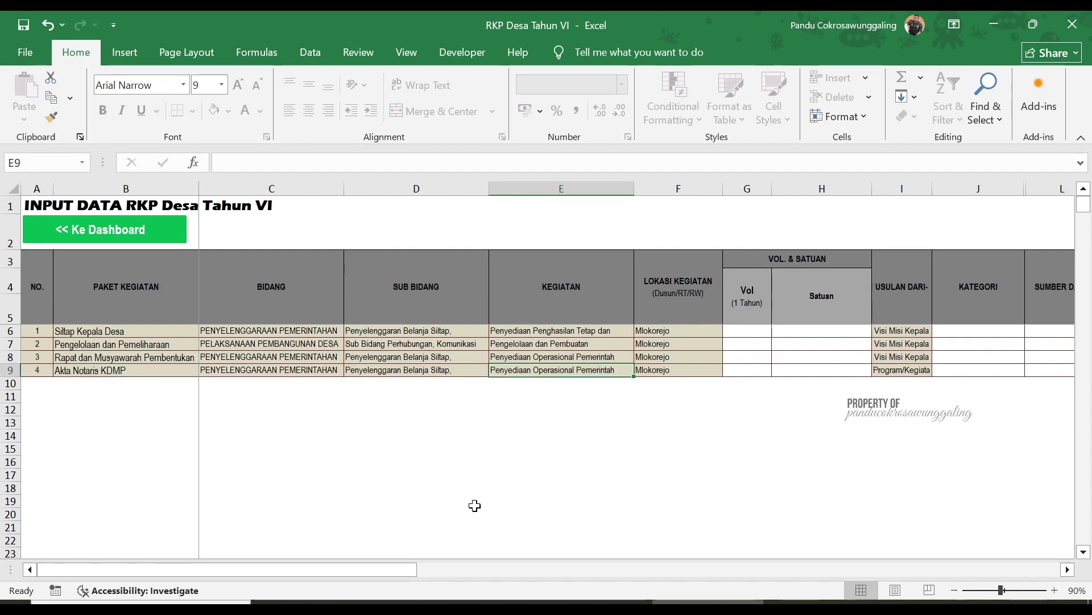
{"action": "left_click_drag", "start_coordinate": [374, 572], "coordinate": [403, 570]}
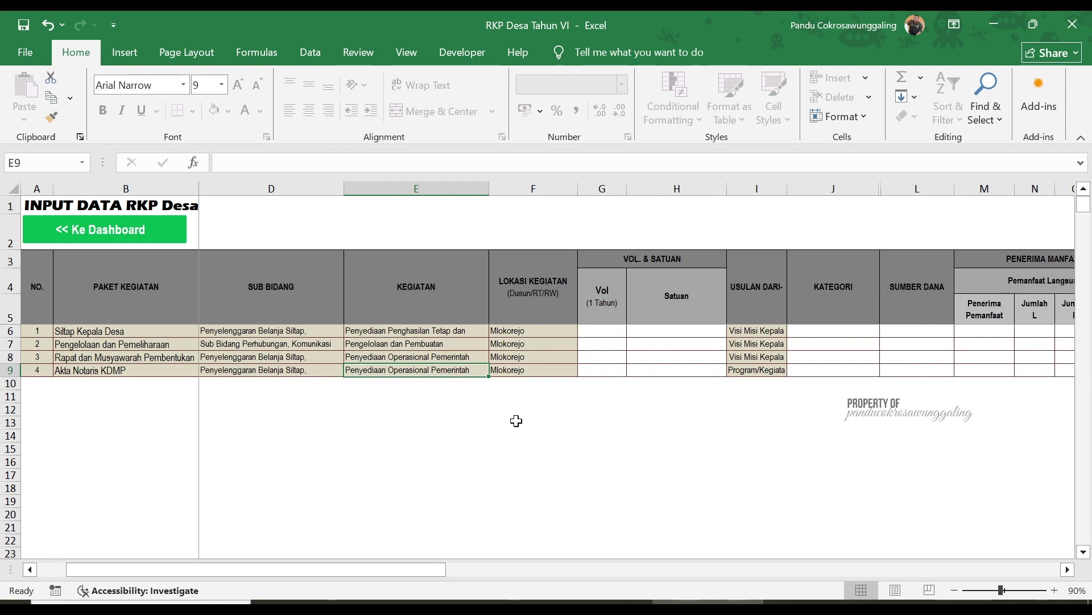
{"action": "key", "text": "ctrl+Tab"}
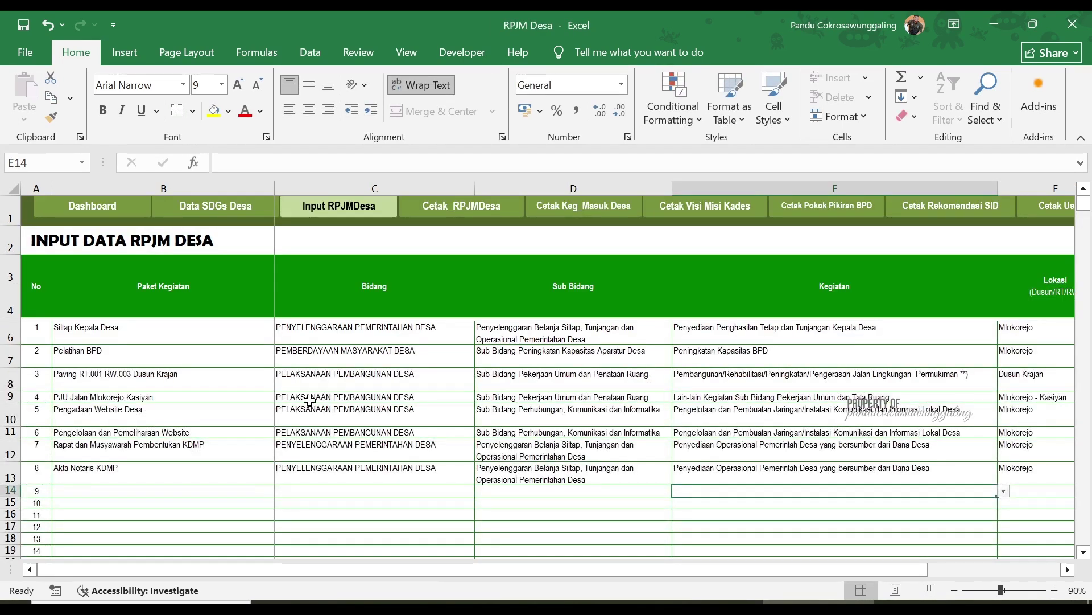
{"action": "key", "text": "ctrl+Tab"}
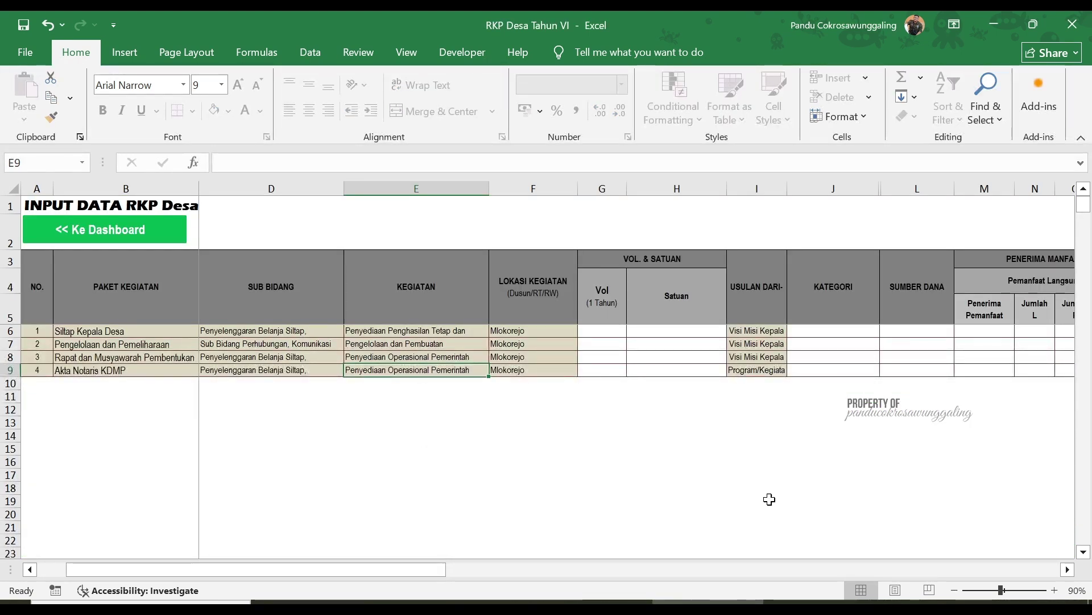
{"action": "key", "text": "ctrl+Tab"}
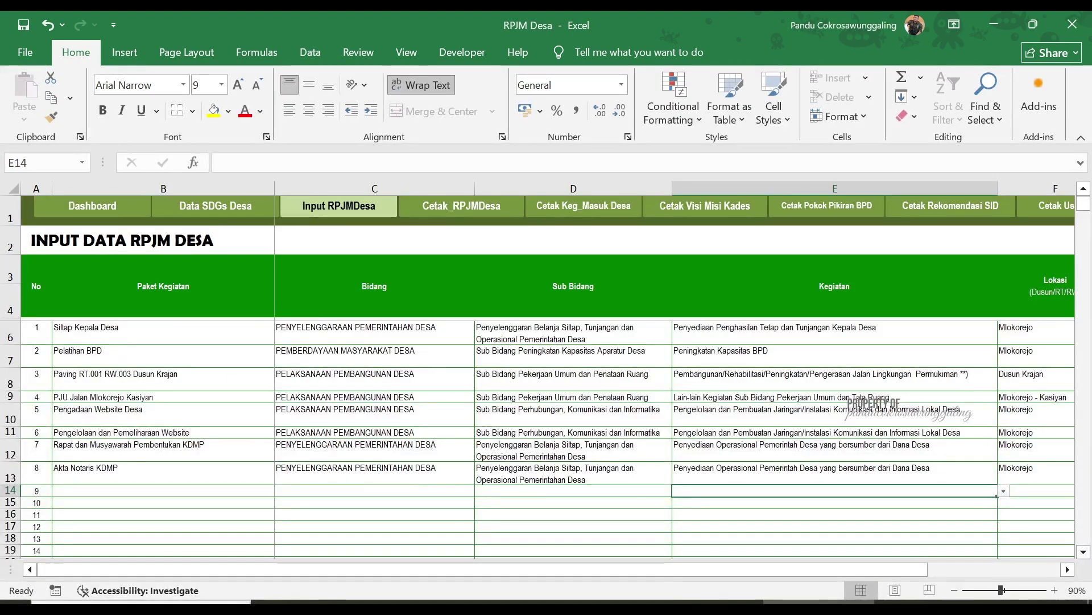
{"action": "key", "text": "ctrl+Tab"}
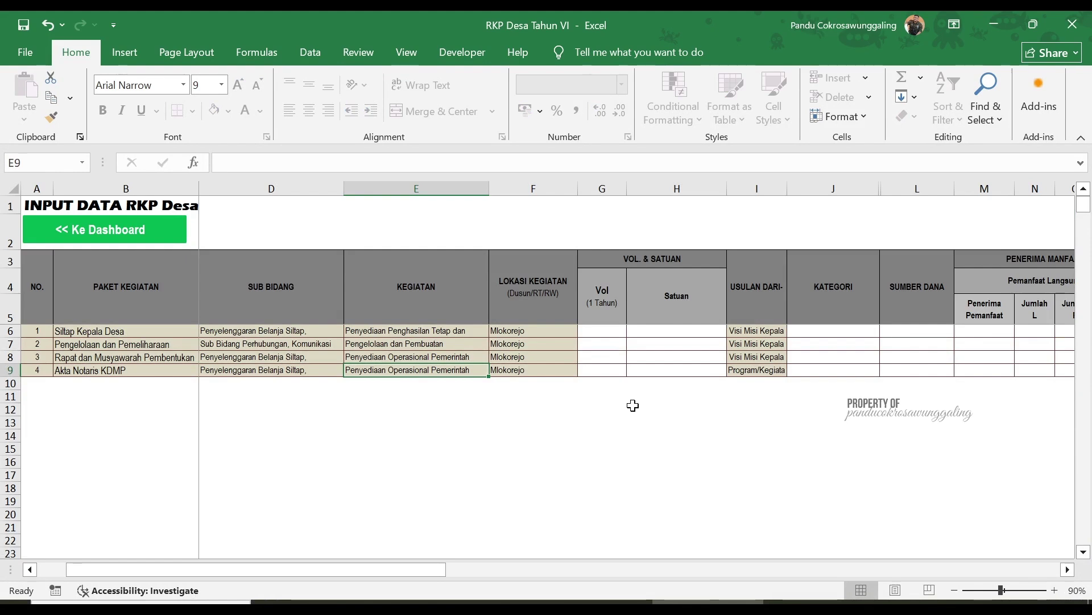
Consult the RPJM Desa volume data and set Siltap Kepala Desa's yearly Vol to 12 and Satuan to Orang/Bulan (OB) in the RKP workbook.
{"action": "left_click", "coordinate": [607, 331]}
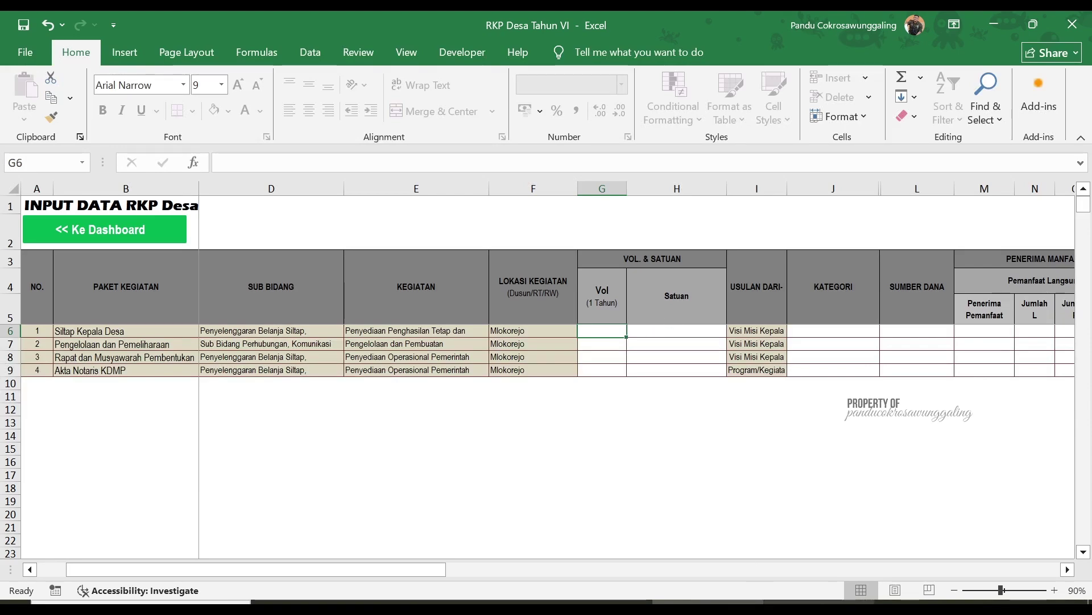
{"action": "key", "text": "ctrl+Tab"}
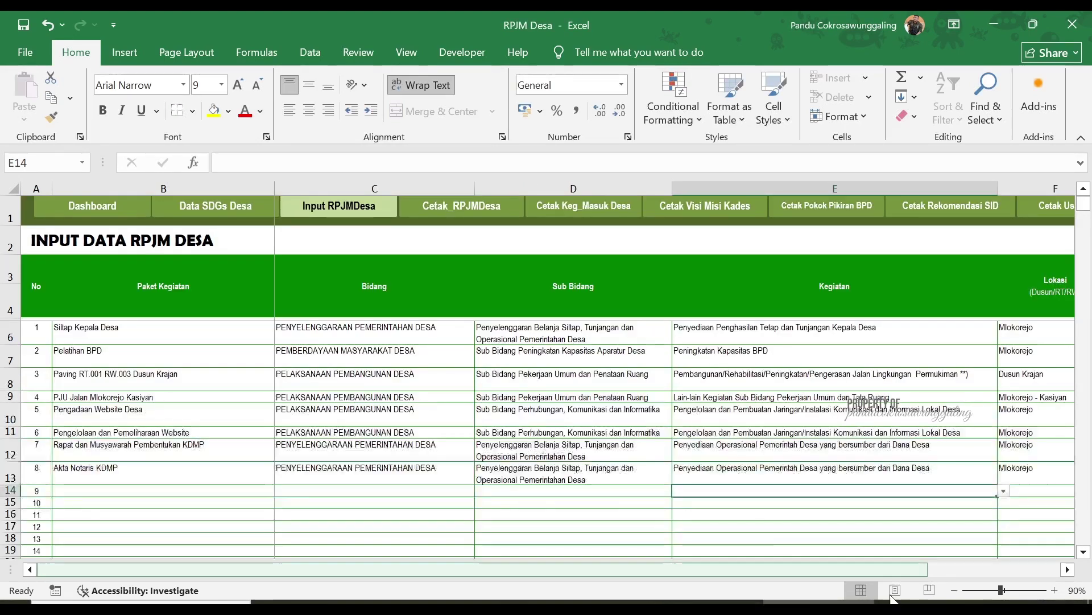
{"action": "left_click", "coordinate": [1068, 569]}
{"action": "scroll", "coordinate": [987, 473], "scroll_direction": "right", "scroll_amount": 1}
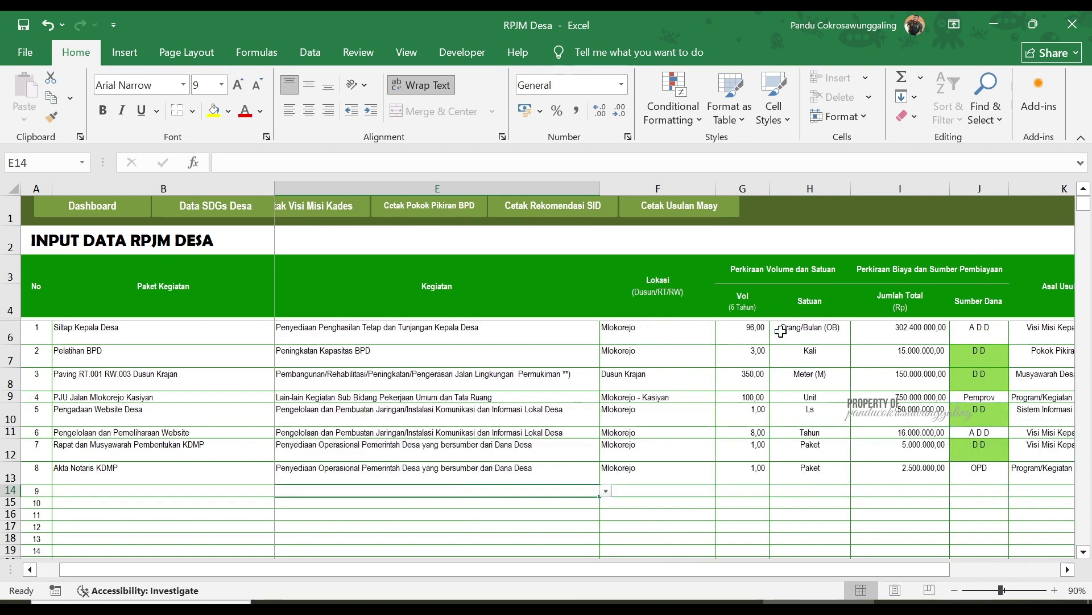
{"action": "key", "text": "ctrl+Tab"}
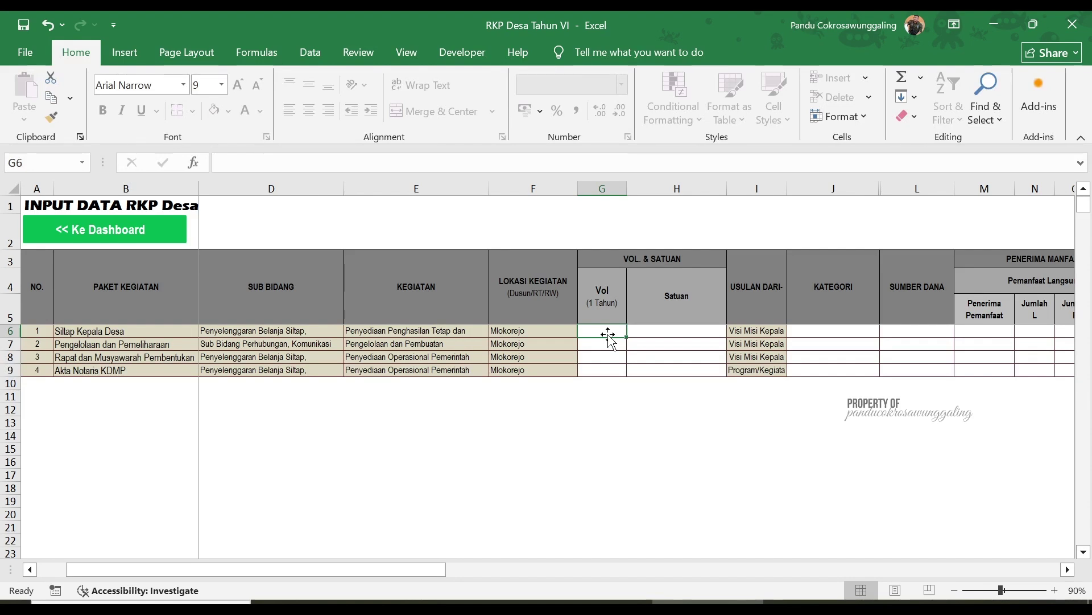
{"action": "type", "text": "12"}
{"action": "left_click", "coordinate": [670, 327]}
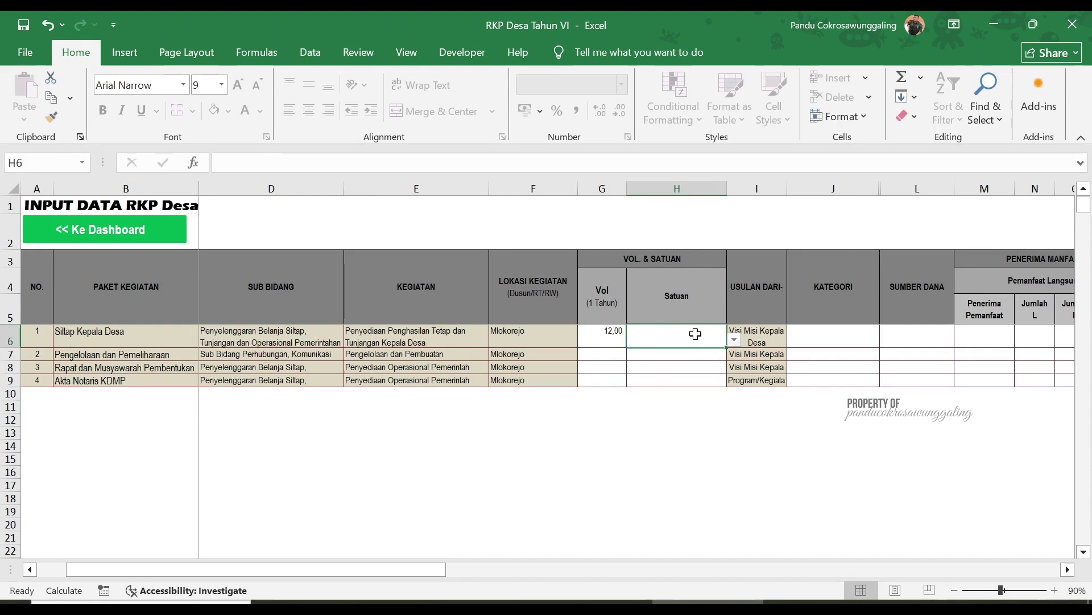
{"action": "left_click", "coordinate": [734, 340]}
{"action": "left_click", "coordinate": [723, 360]}
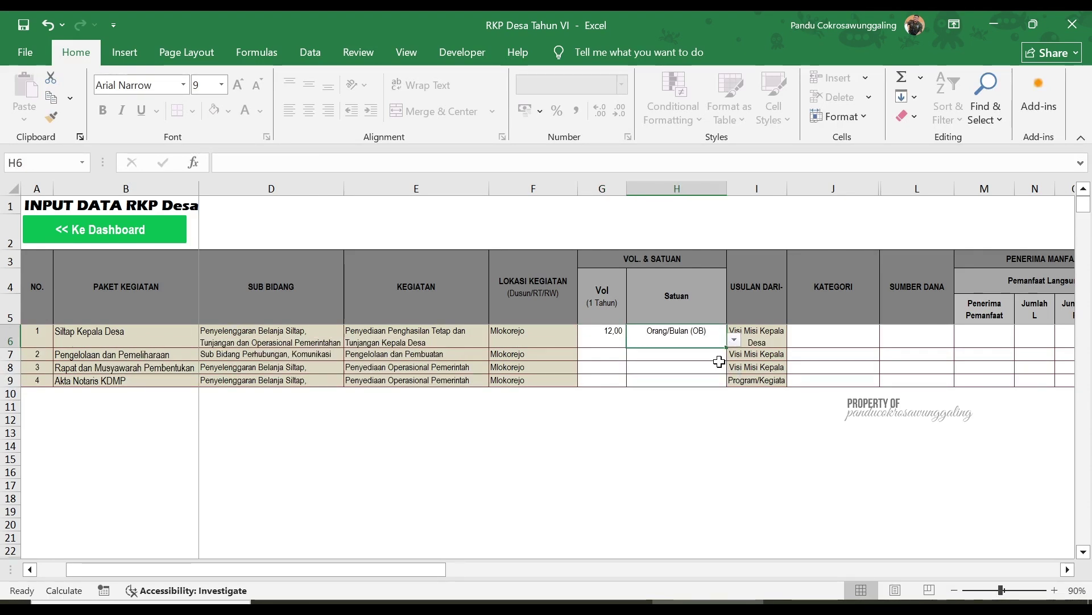
Set the Kategori of Siltap Kepala Desa to RKP Desa Prioritas.
{"action": "left_click", "coordinate": [849, 342]}
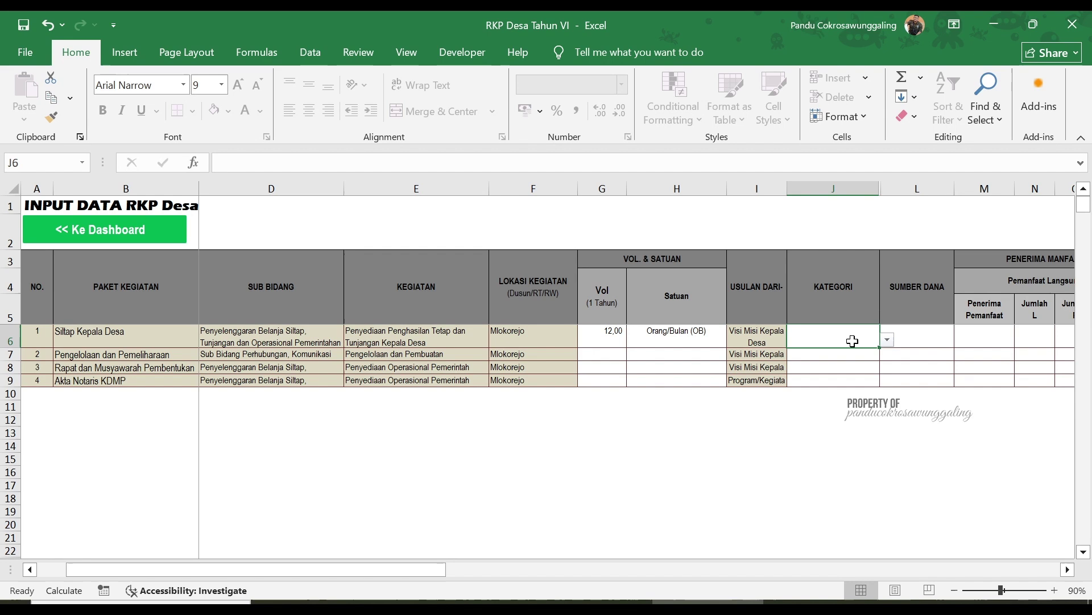
{"action": "left_click", "coordinate": [888, 341]}
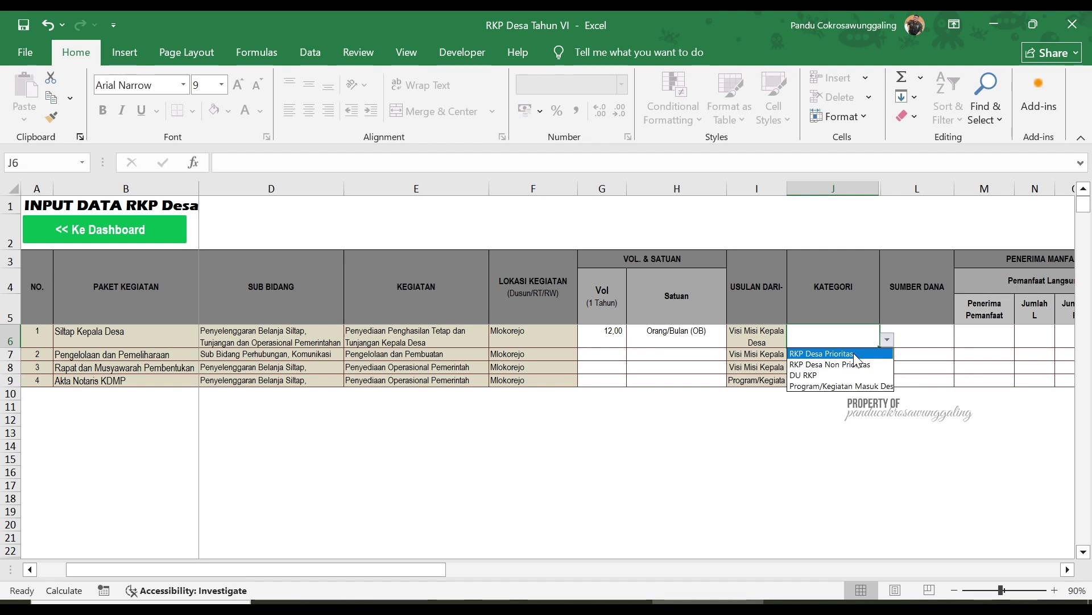
{"action": "left_click", "coordinate": [855, 354]}
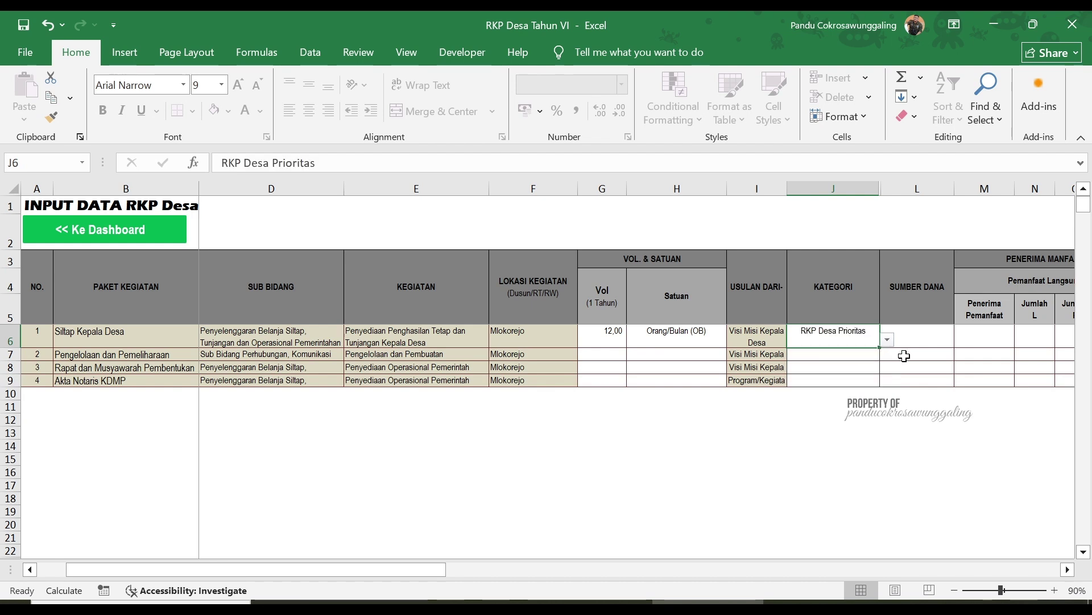
Try RKP Desa Non Prioritas, DU RKP and Program/Kegiatan Masuk Desa as activity 1's Kategori, and restore RKP Desa Prioritas.
{"action": "left_click", "coordinate": [888, 340]}
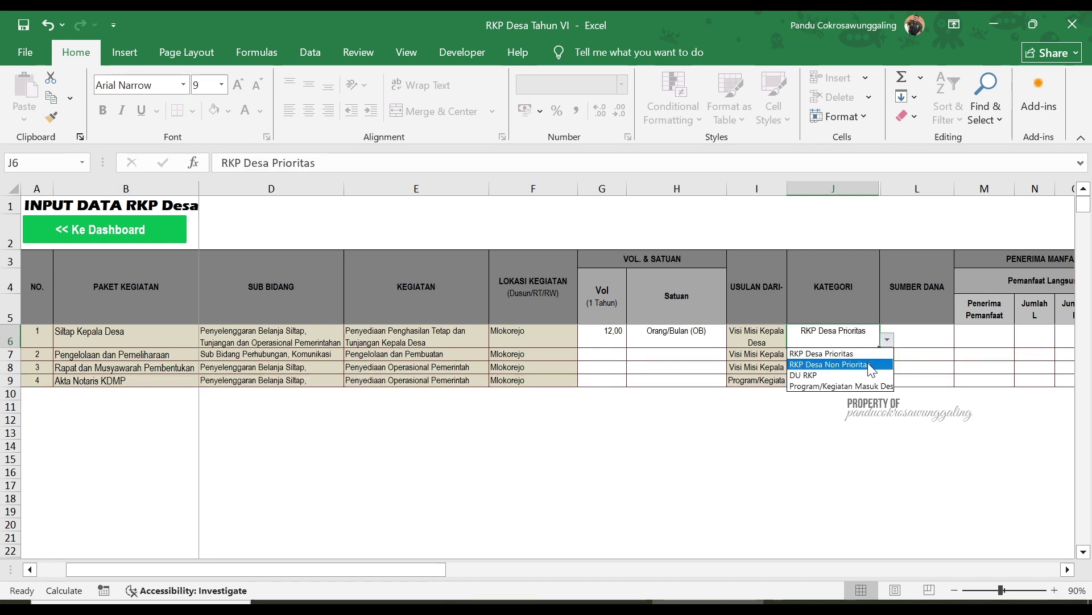
{"action": "key", "text": "Escape"}
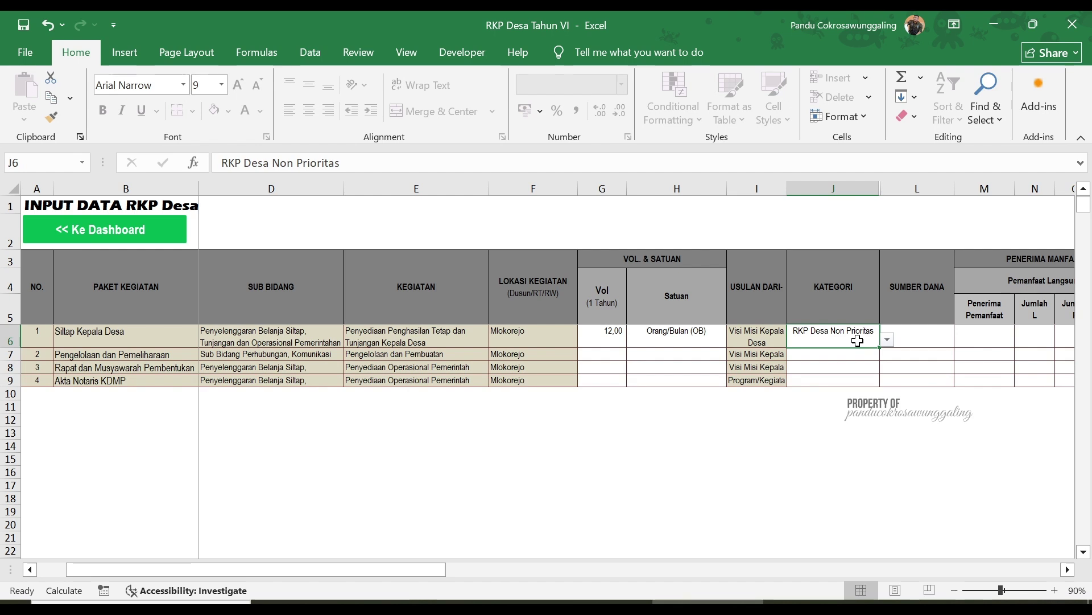
{"action": "left_click", "coordinate": [888, 341]}
{"action": "left_click", "coordinate": [859, 372]}
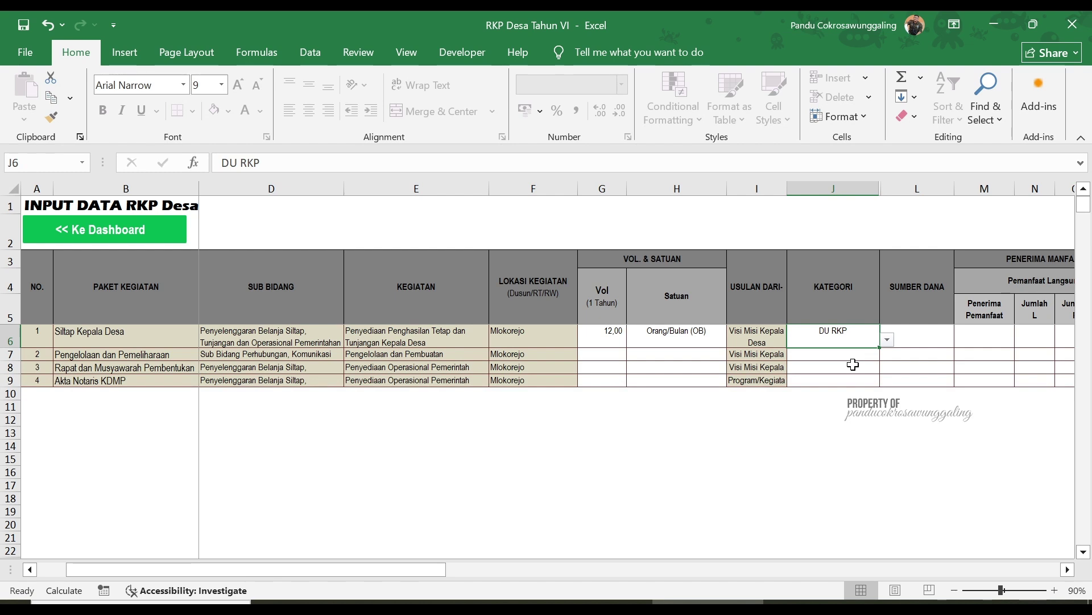
{"action": "left_click", "coordinate": [888, 340]}
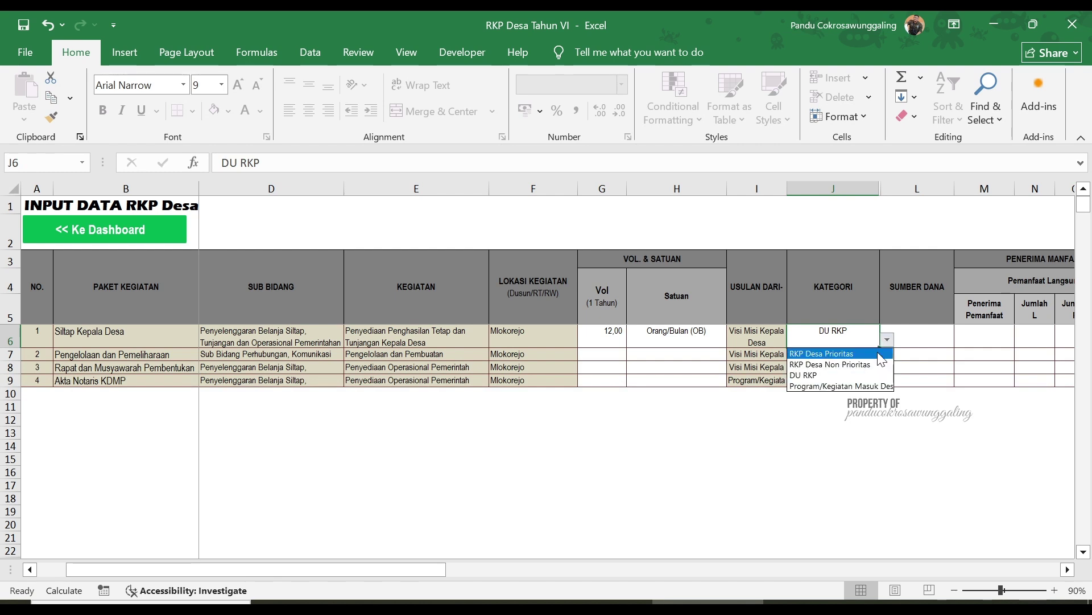
{"action": "left_click", "coordinate": [860, 387]}
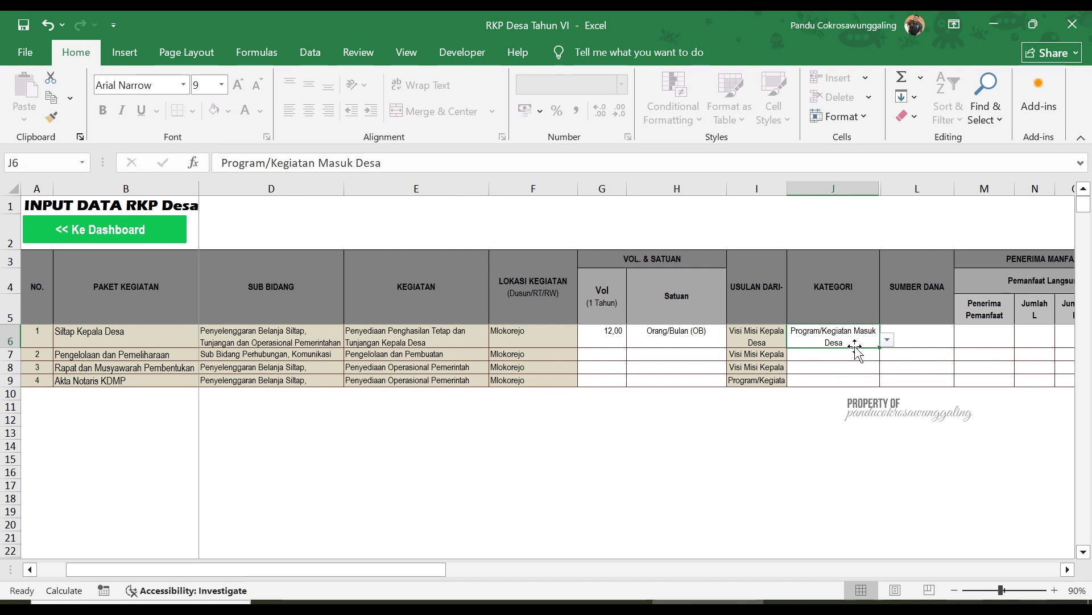
{"action": "left_click", "coordinate": [888, 340]}
{"action": "left_click", "coordinate": [822, 354]}
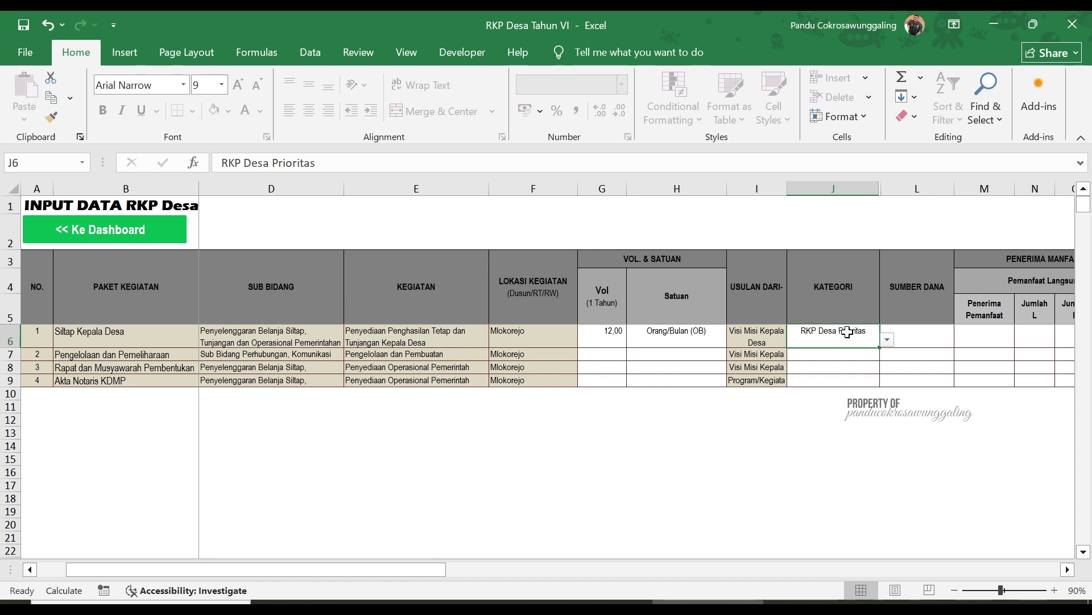
Set the Sumber Dana of Siltap Kepala Desa to A D D and check it against the RPJM Desa workbook.
{"action": "left_click", "coordinate": [926, 335]}
{"action": "left_click", "coordinate": [962, 339]}
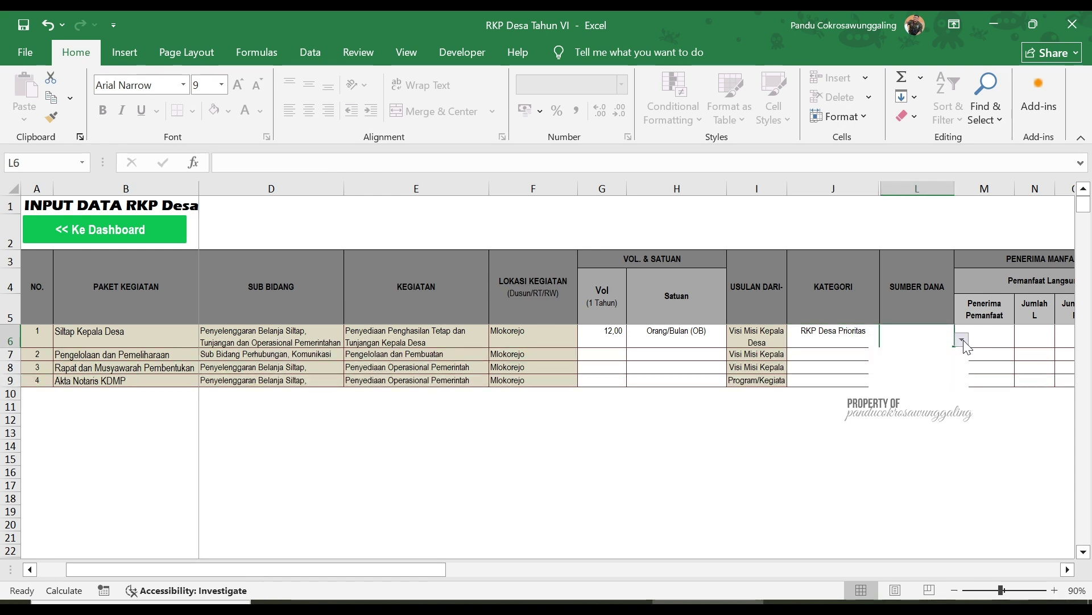
{"action": "left_click", "coordinate": [924, 365]}
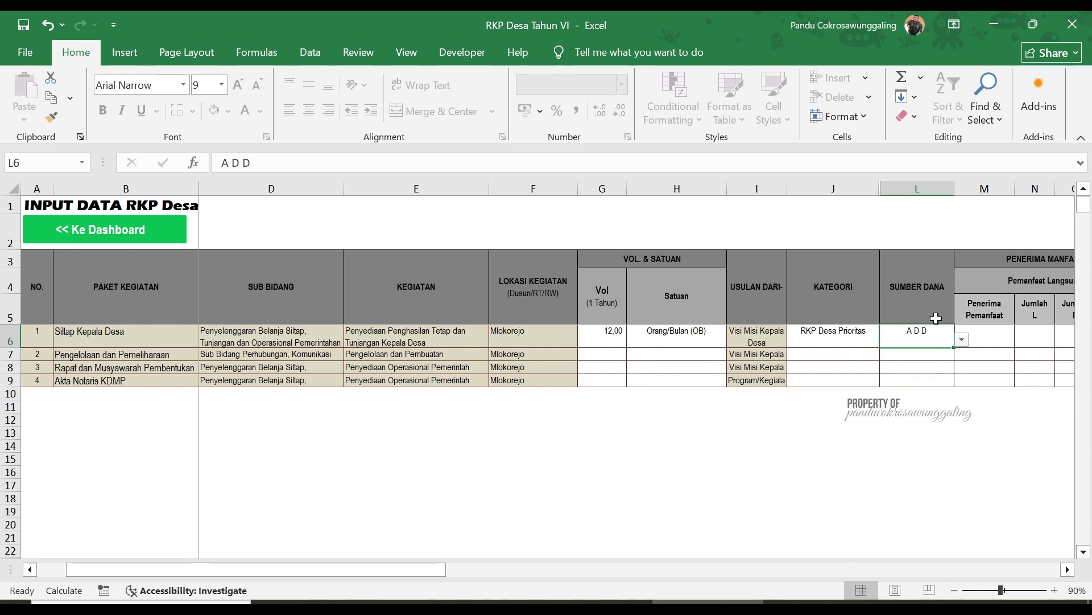
{"action": "key", "text": "alt+Tab"}
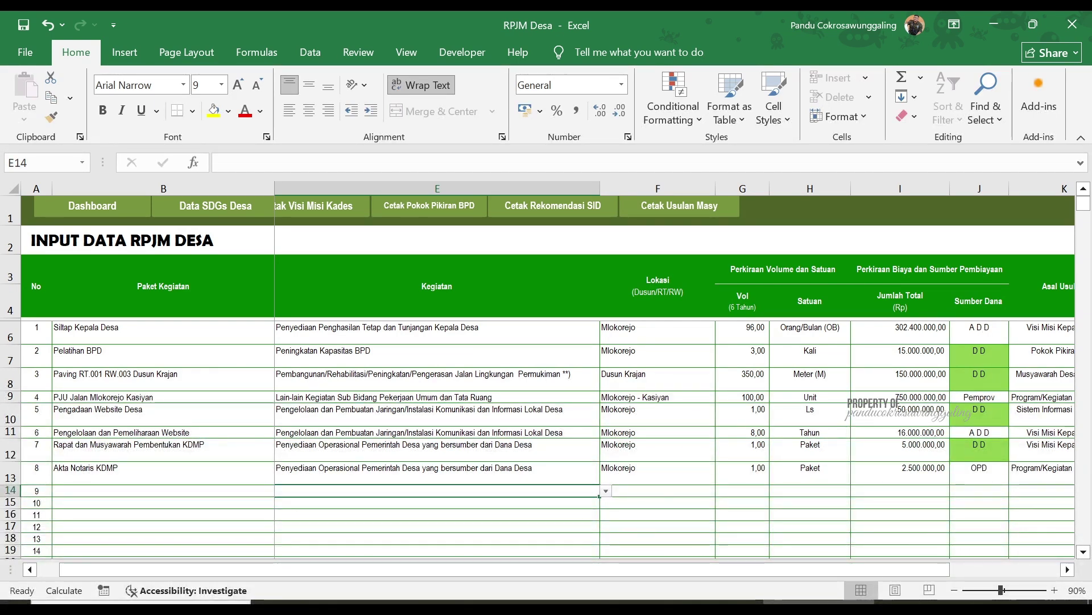
{"action": "left_click", "coordinate": [708, 608]}
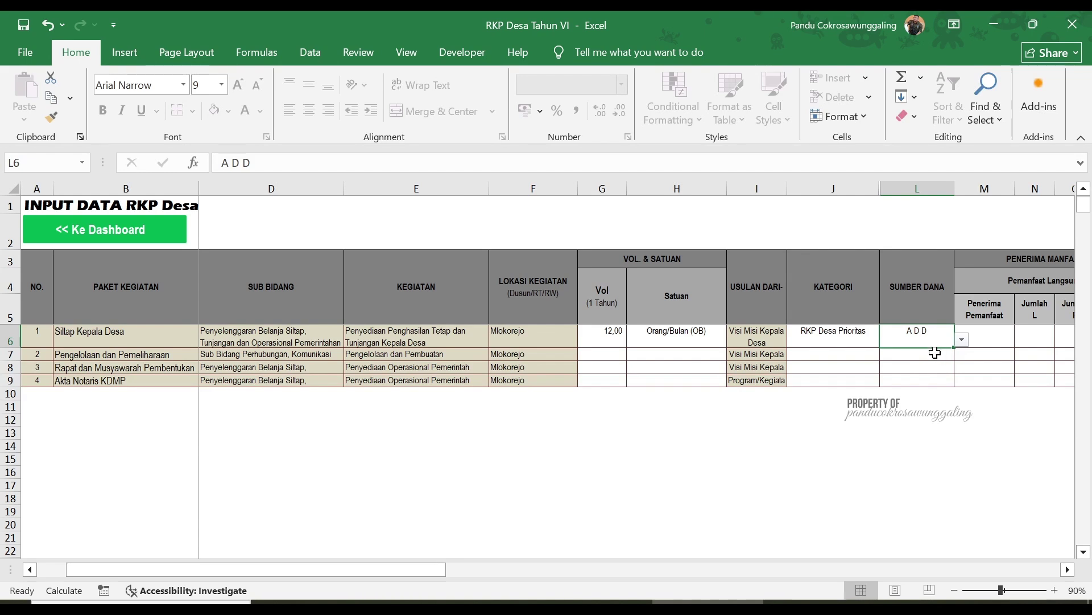
Enter Kades as the Penerima Pemanfaat of Siltap Kepala Desa, with Jumlah L set to 1.
{"action": "key", "text": "Right"}
{"action": "key", "text": "Right"}
{"action": "key", "text": "Right"}
{"action": "key", "text": "Right"}
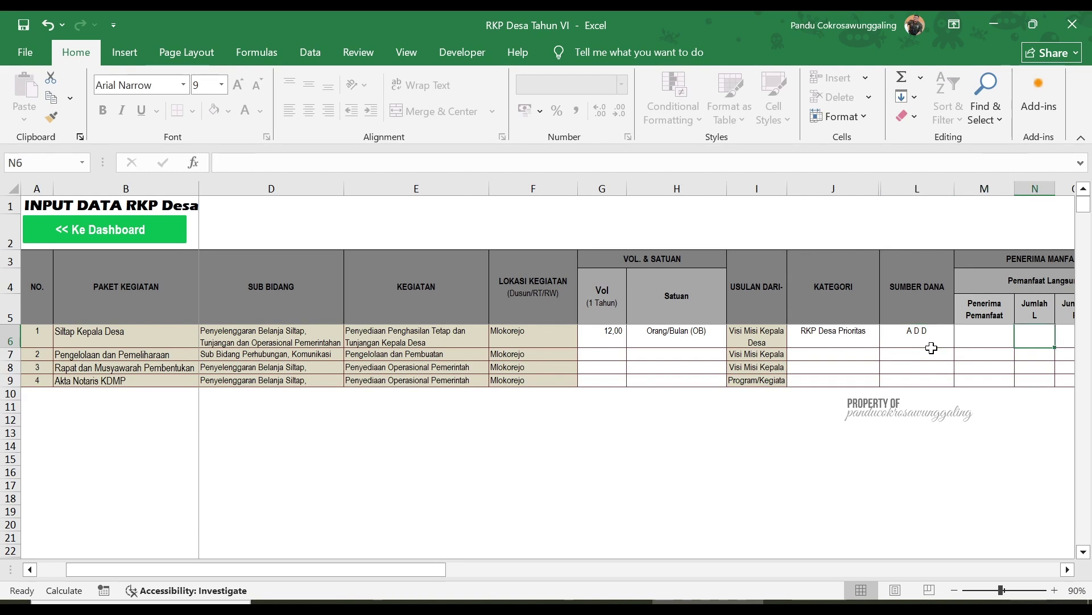
{"action": "key", "text": "Left"}
{"action": "key", "text": "Left"}
{"action": "key", "text": "Left"}
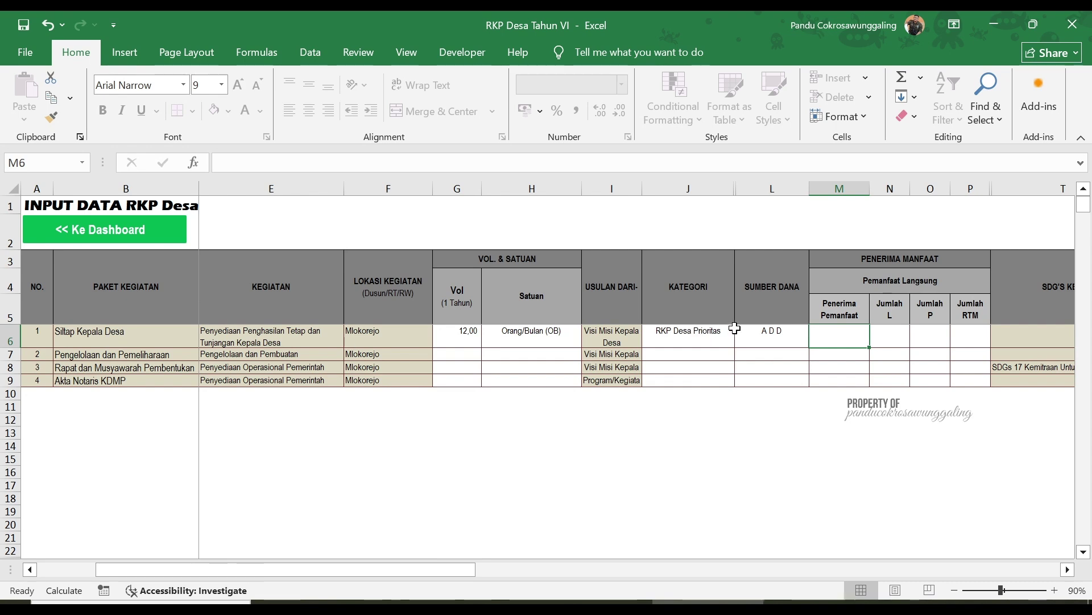
{"action": "type", "text": "Kades"}
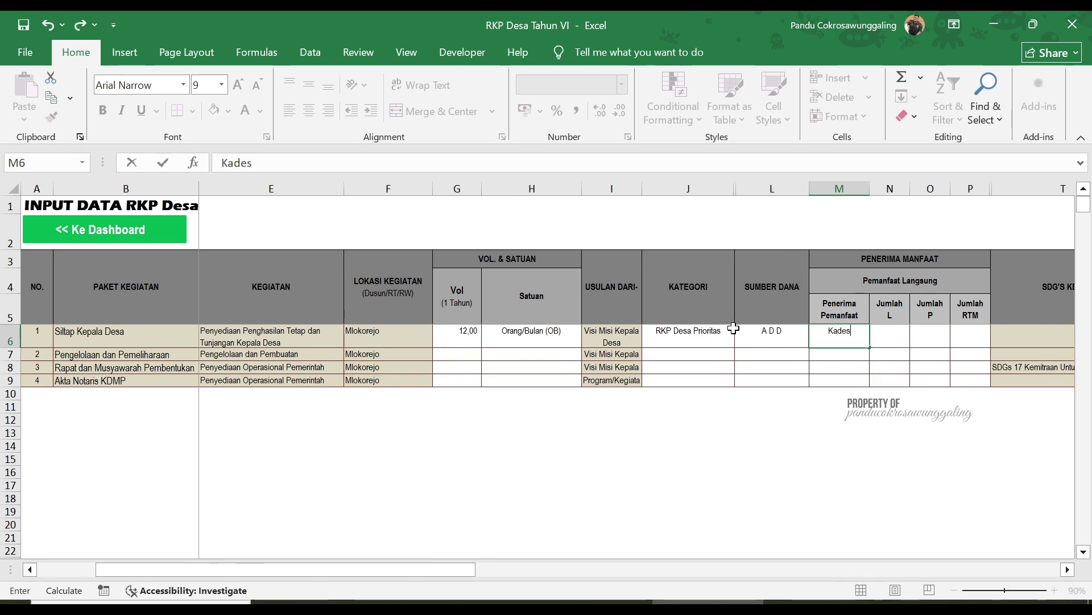
{"action": "left_click", "coordinate": [889, 335]}
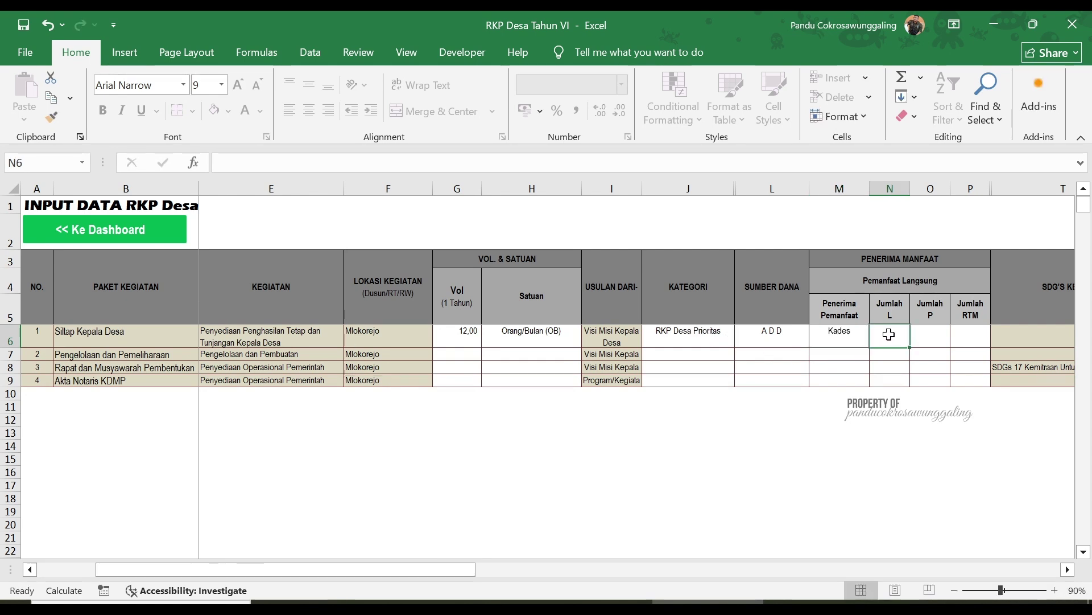
{"action": "type", "text": "1"}
{"action": "left_click", "coordinate": [920, 333]}
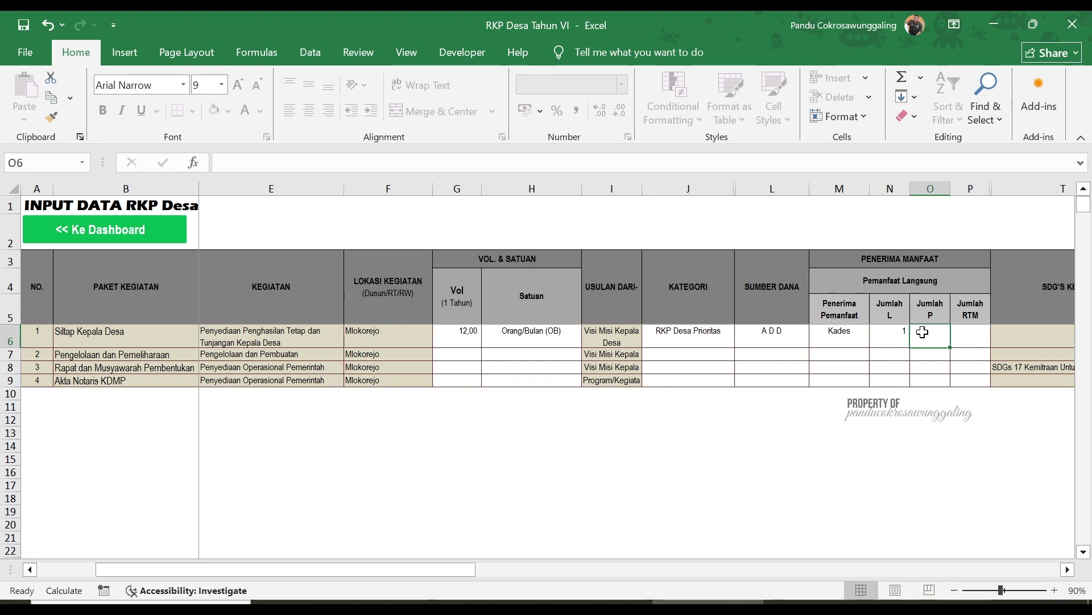
Set the Pola Pelaksanaan of Siltap Kepala Desa to Swakelola.
{"action": "key", "text": "Tab"}
{"action": "key", "text": "Tab"}
{"action": "key", "text": "Tab"}
{"action": "key", "text": "Tab"}
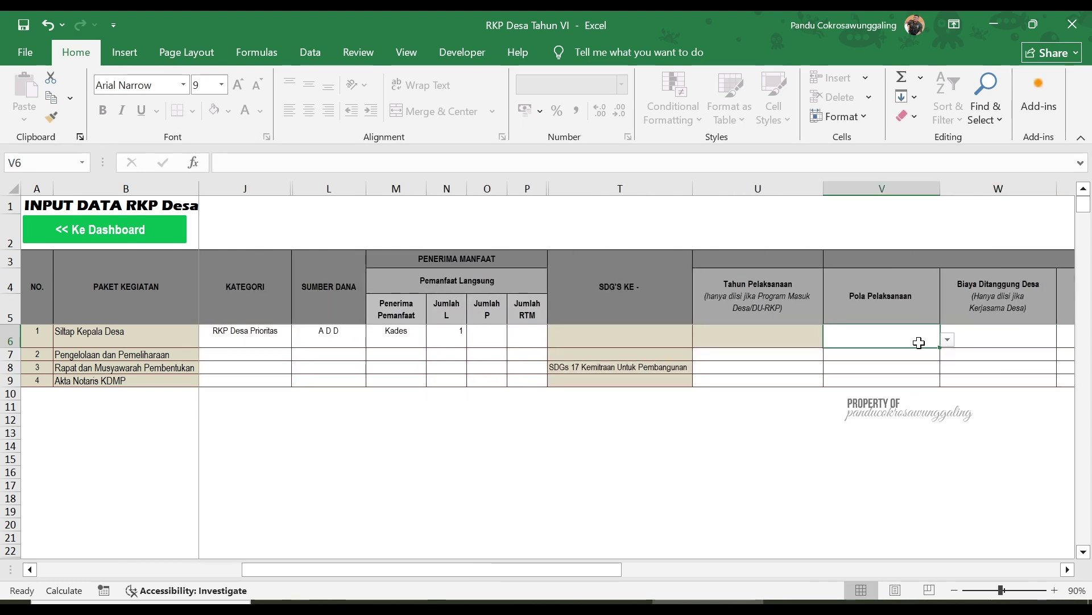
{"action": "left_click", "coordinate": [948, 339]}
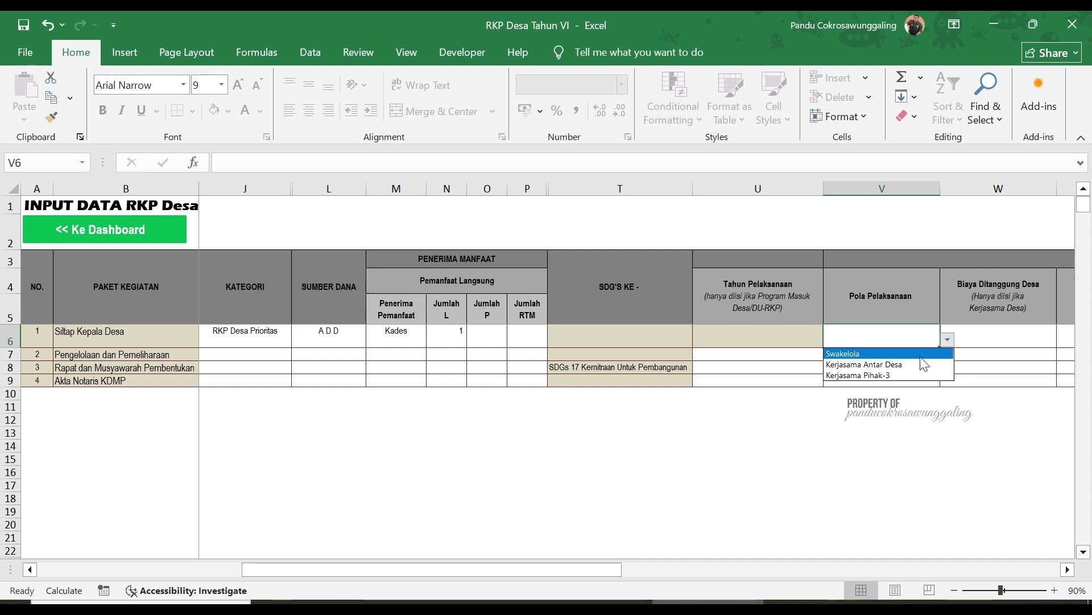
{"action": "key", "text": "Escape"}
Set the Jabatan PKA of Siltap Kepala Desa to Kaur Tata Usaha & Umum.
{"action": "key", "text": "Right"}
{"action": "key", "text": "Right"}
{"action": "key", "text": "Right"}
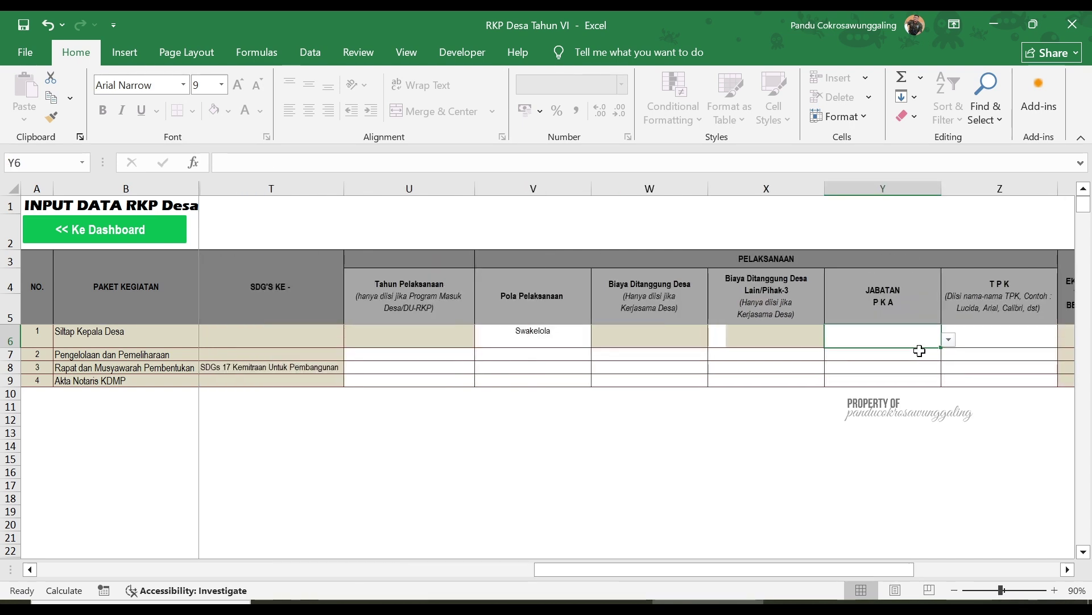
{"action": "left_click", "coordinate": [948, 340]}
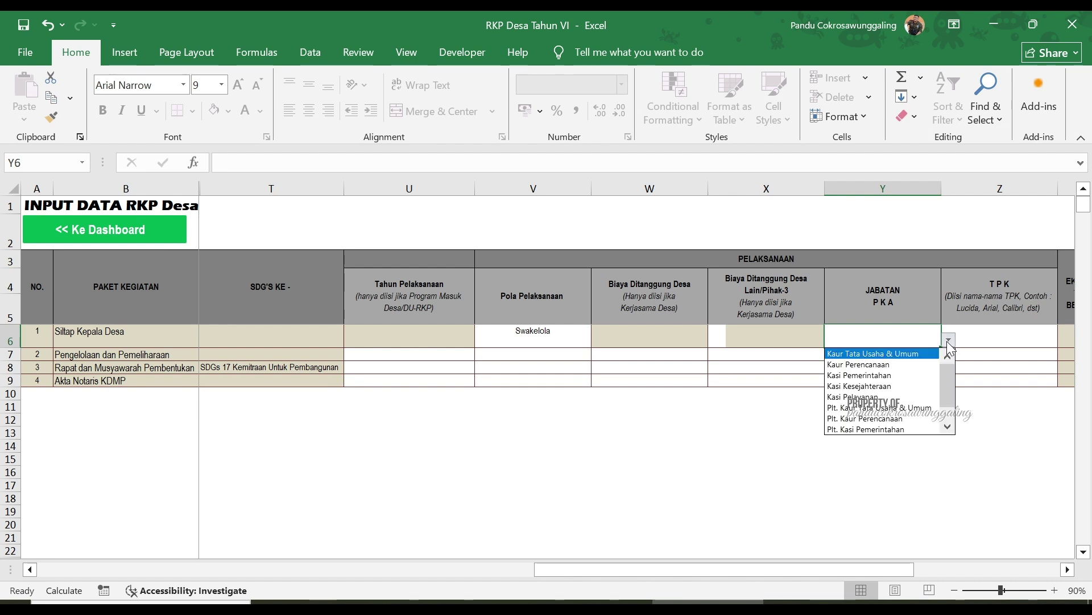
{"action": "left_click", "coordinate": [909, 353]}
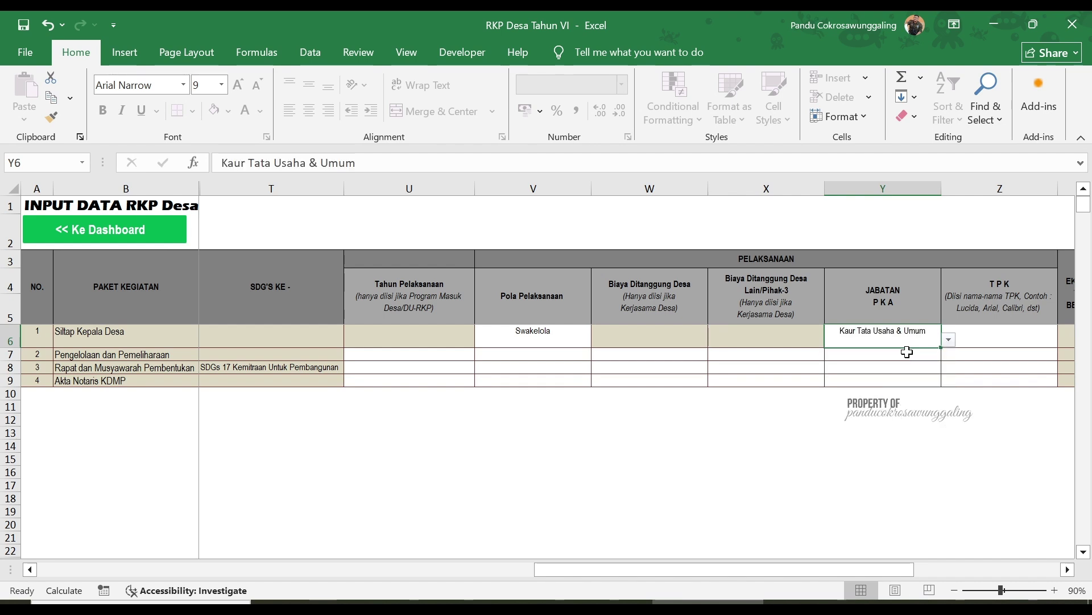
Enter the formula =3150000*12 as the Jumlah Rencana Anggaran Biaya (RAB) of Siltap Kepala Desa.
{"action": "left_click", "coordinate": [991, 337]}
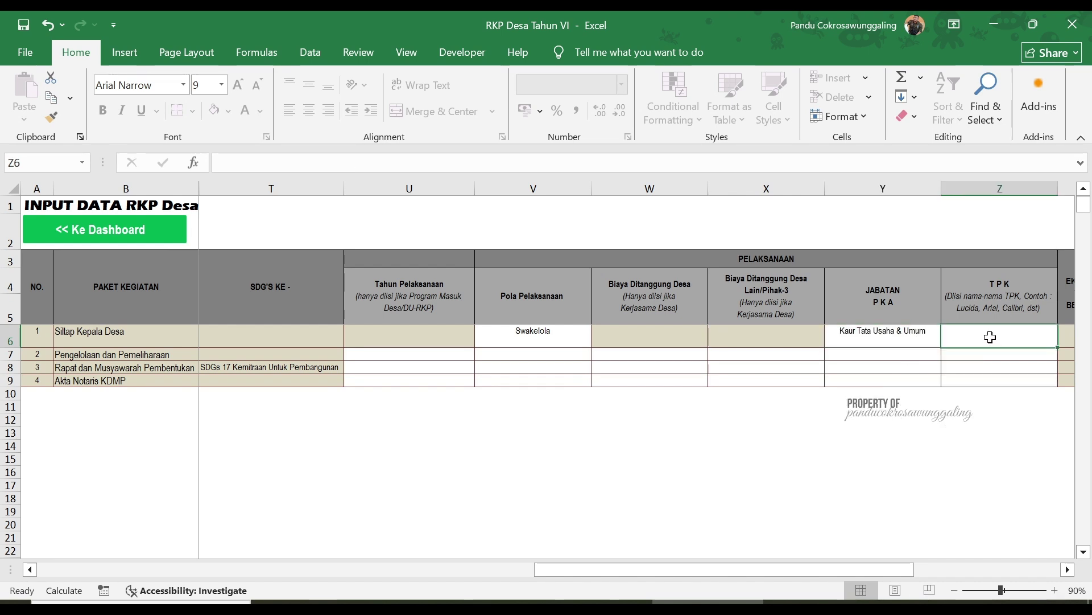
{"action": "scroll", "coordinate": [991, 337], "scroll_direction": "right", "scroll_amount": 1}
{"action": "key", "text": "Left"}
{"action": "key", "text": "Right"}
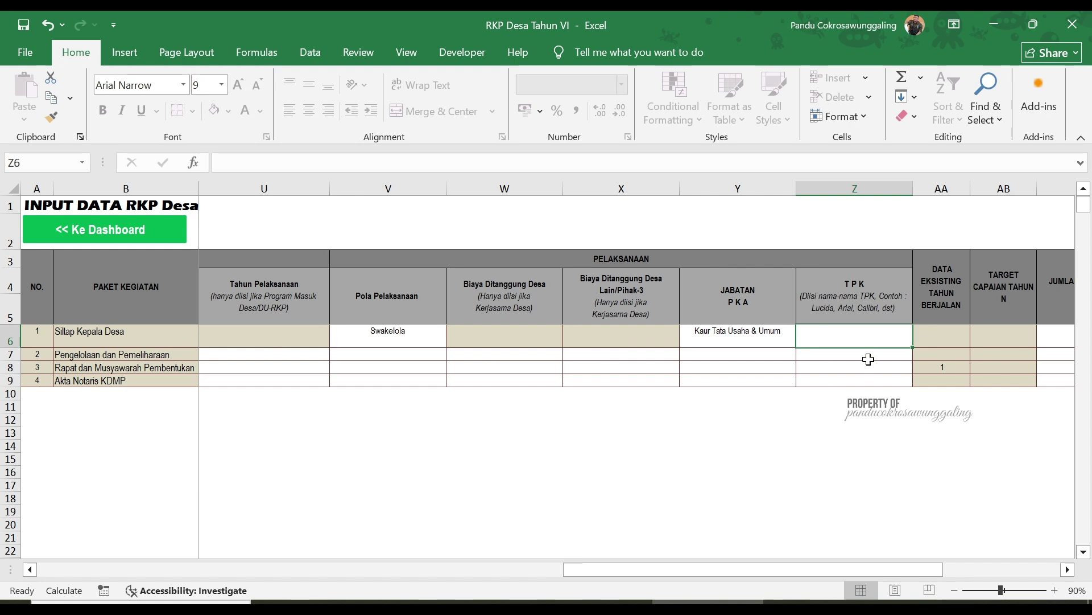
{"action": "key", "text": "Right"}
{"action": "key", "text": "Right"}
{"action": "key", "text": "Right"}
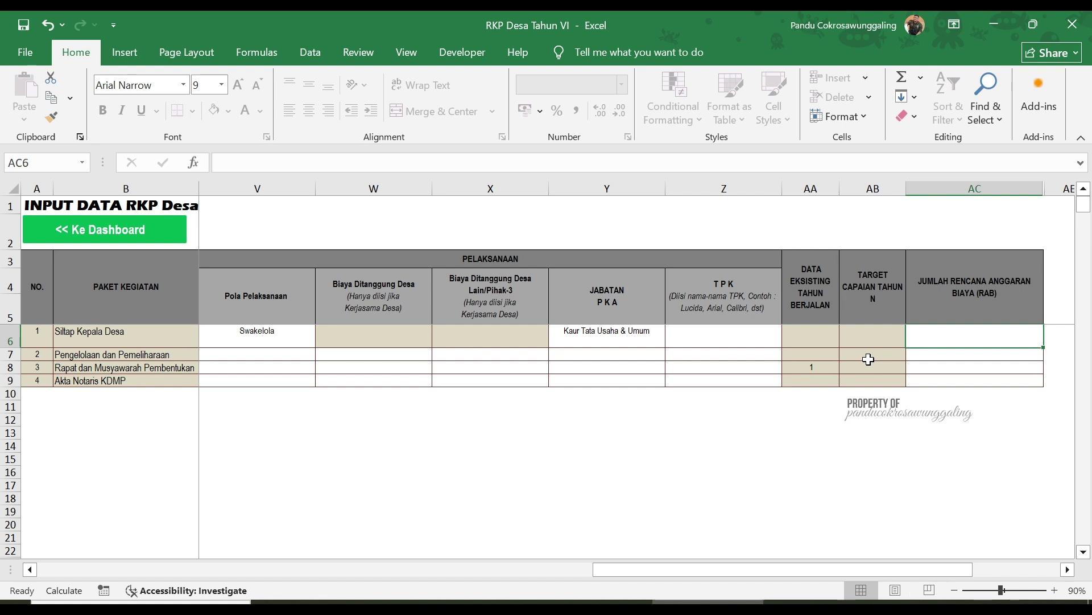
{"action": "type", "text": "=3"}
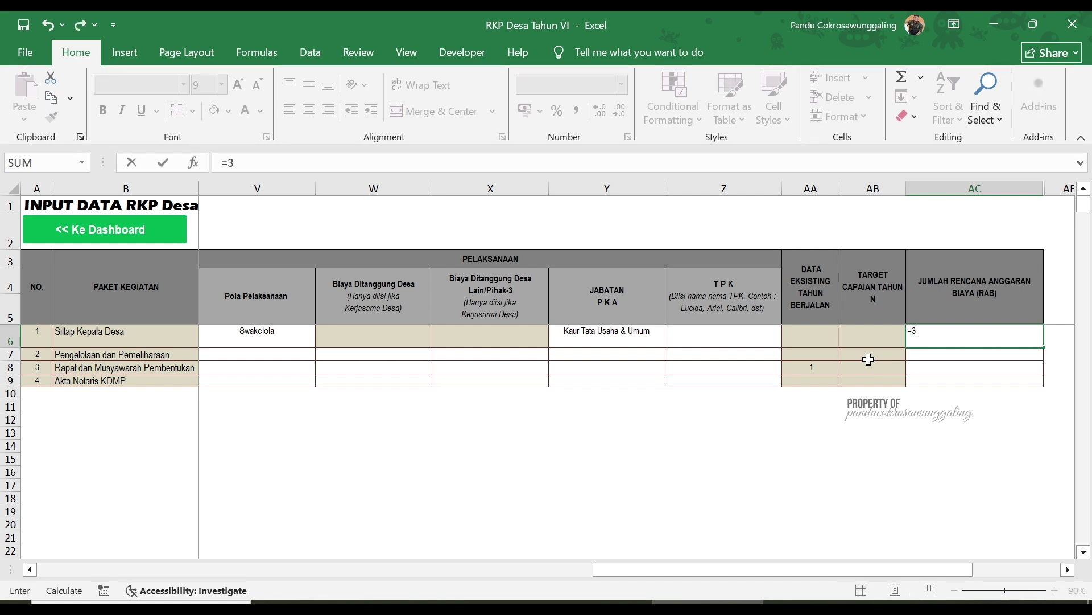
{"action": "type", "text": "15"}
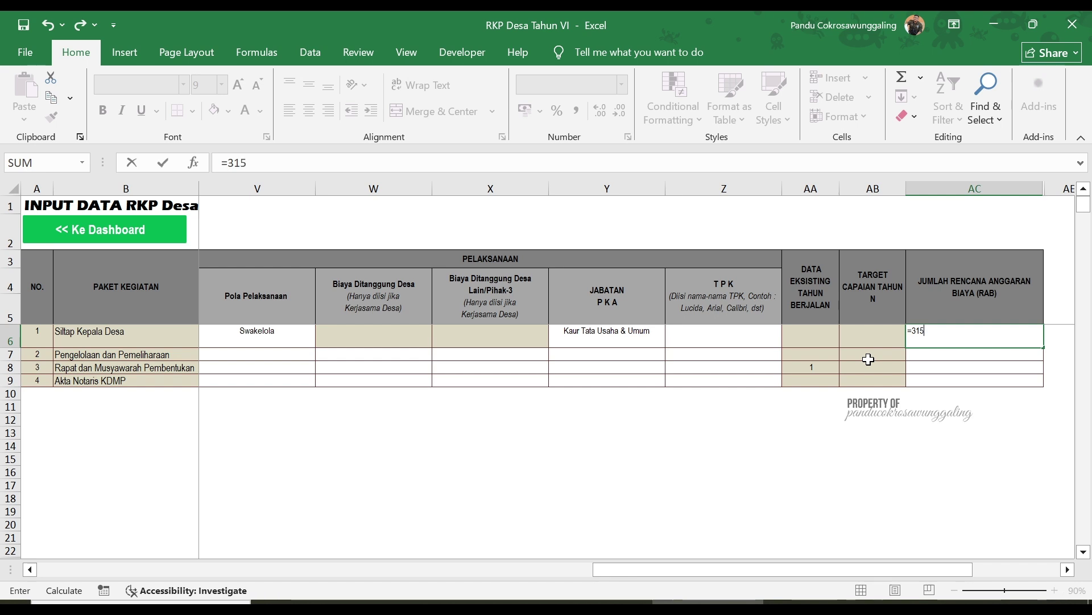
{"action": "type", "text": "0000"}
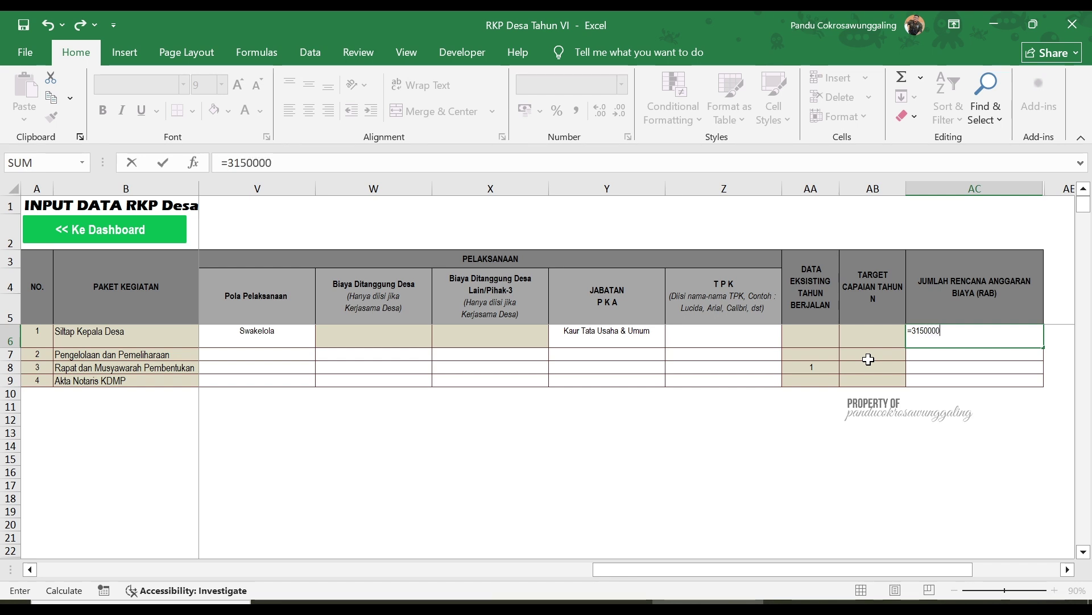
{"action": "type", "text": "*12"}
{"action": "key", "text": "Return"}
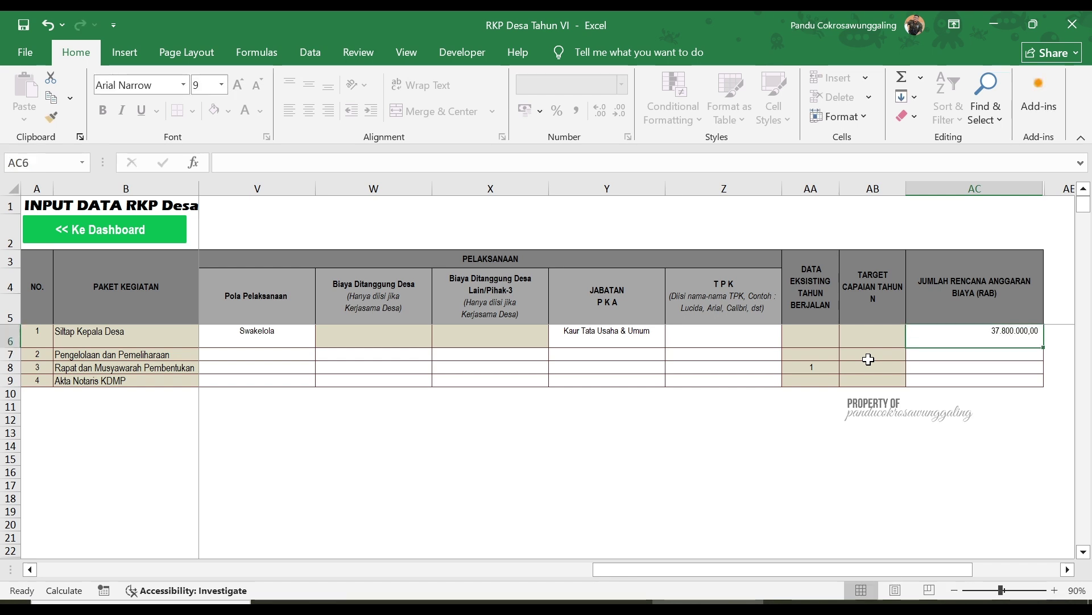
{"action": "key", "text": "Up"}
Set the yearly Vol of Pengelolaan dan Pemeliharaan Website to 1 and its Satuan to Tahun.
{"action": "left_click", "coordinate": [716, 354]}
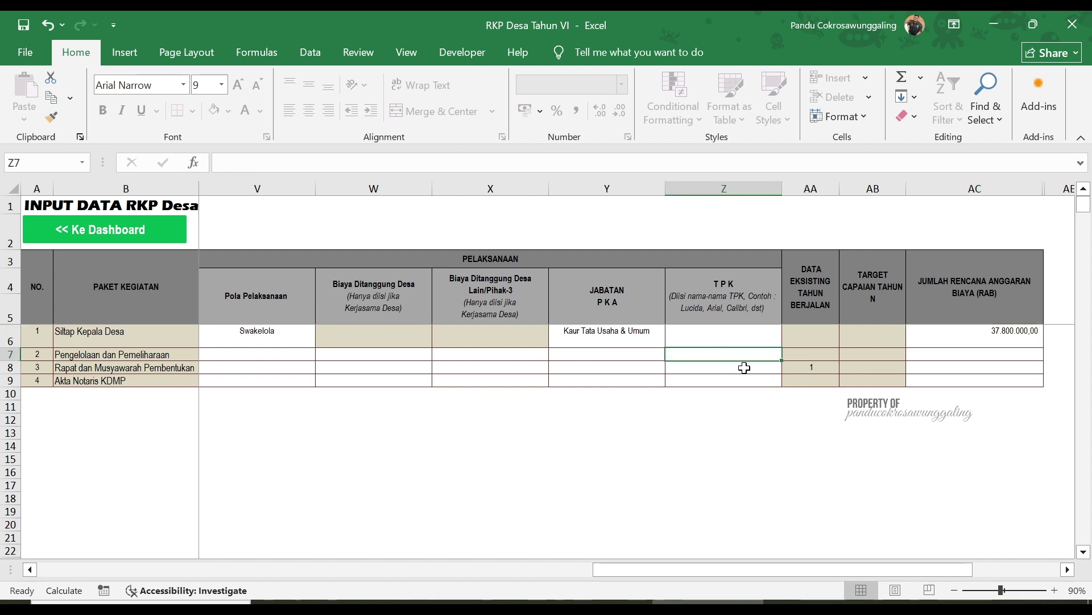
{"action": "left_click_drag", "start_coordinate": [954, 573], "coordinate": [102, 578]}
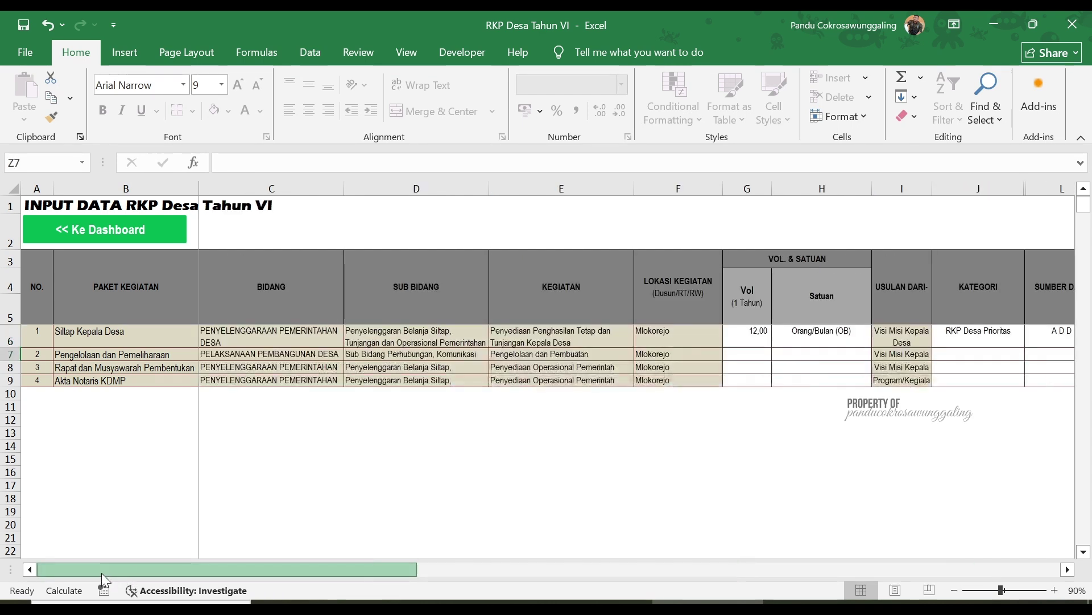
{"action": "left_click", "coordinate": [140, 355]}
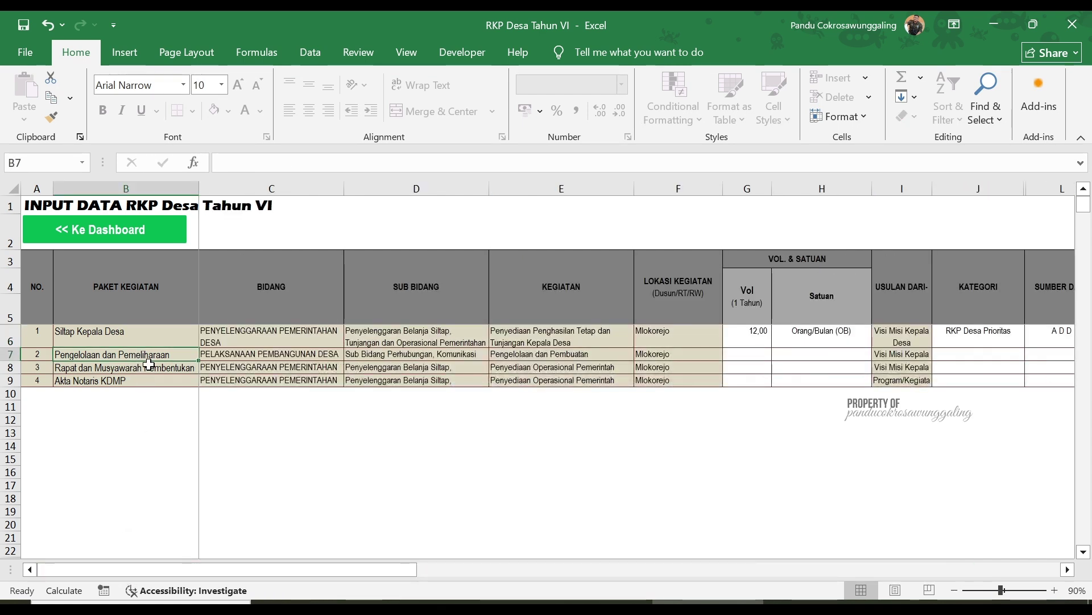
{"action": "left_click", "coordinate": [754, 355]}
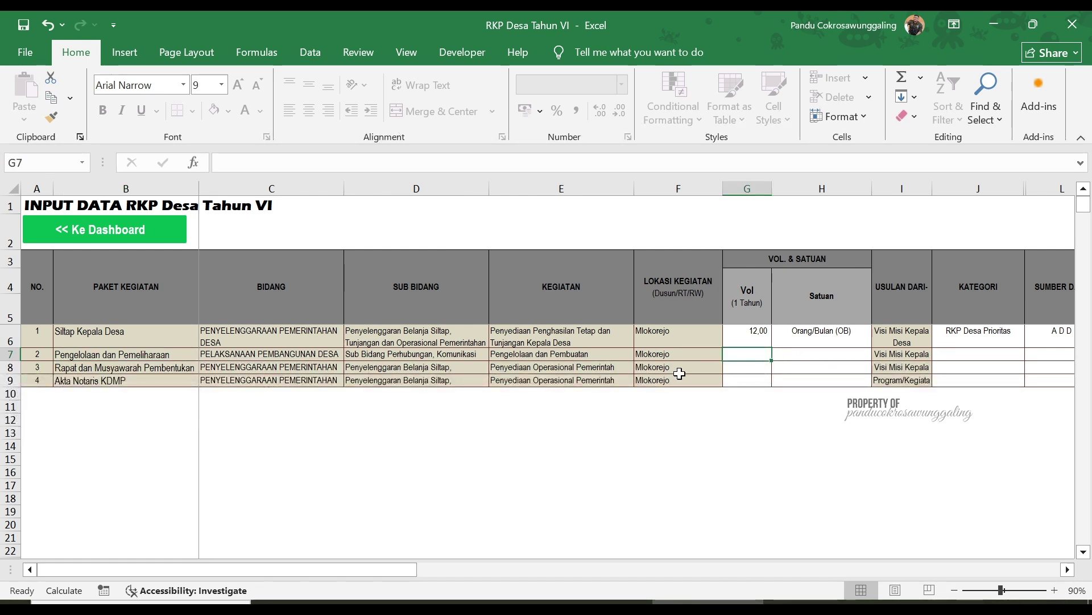
{"action": "type", "text": "1"}
{"action": "key", "text": "Tab"}
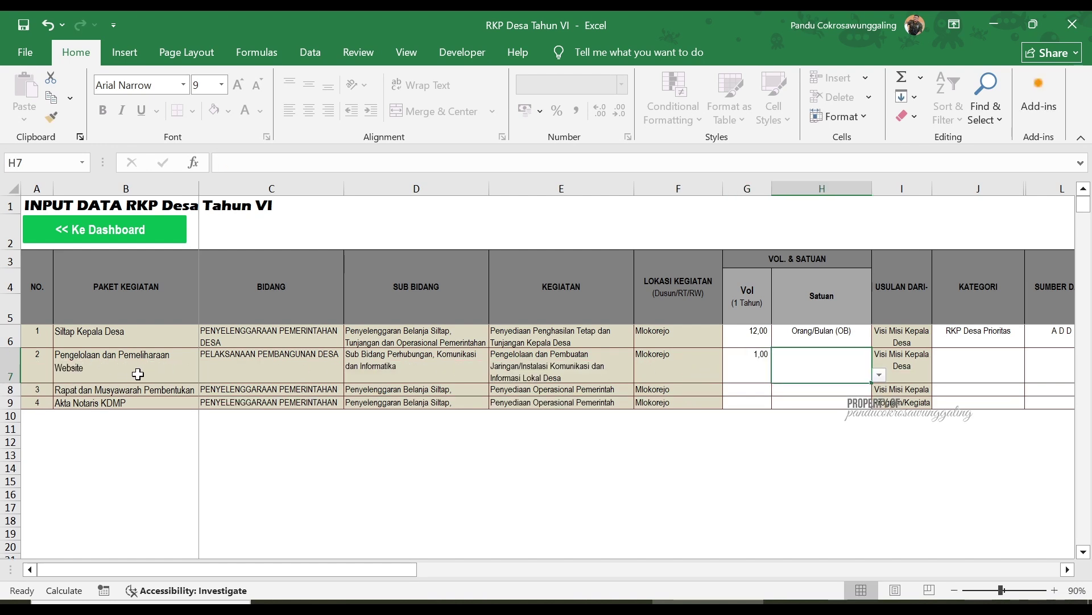
{"action": "left_click", "coordinate": [880, 377]}
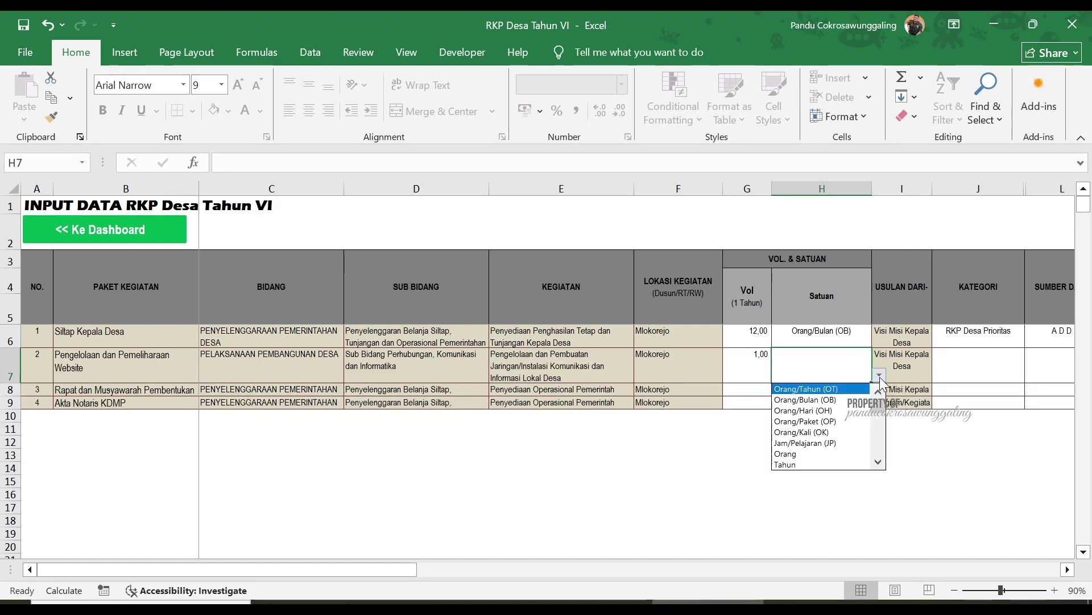
{"action": "left_click", "coordinate": [859, 467]}
Set the website activity's Kategori to RKP Desa Non Prioritas and its Sumber Dana to A D D.
{"action": "left_click", "coordinate": [978, 363]}
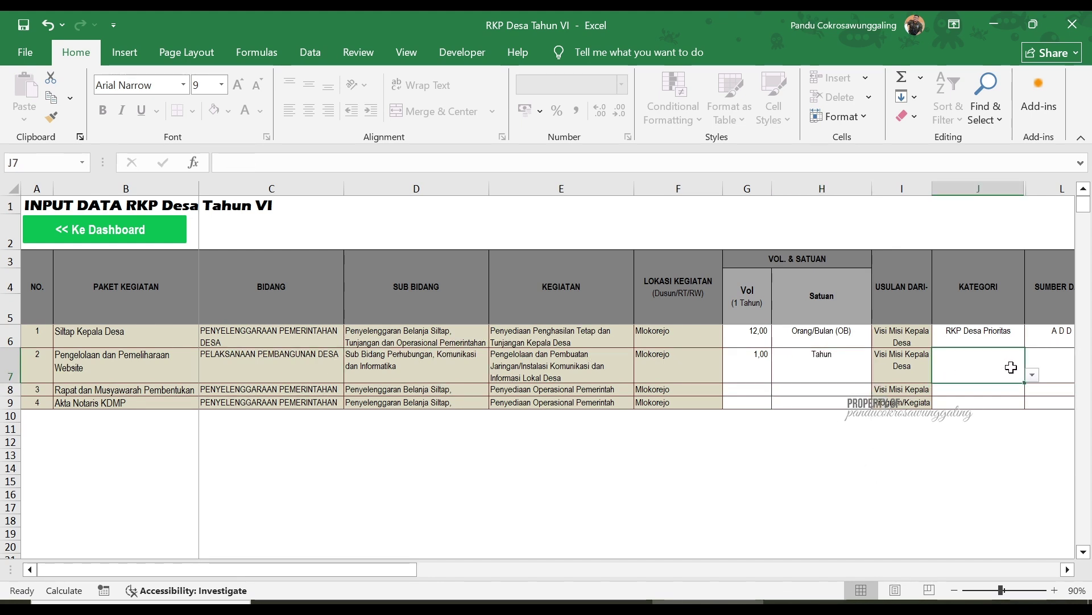
{"action": "left_click", "coordinate": [1067, 569]}
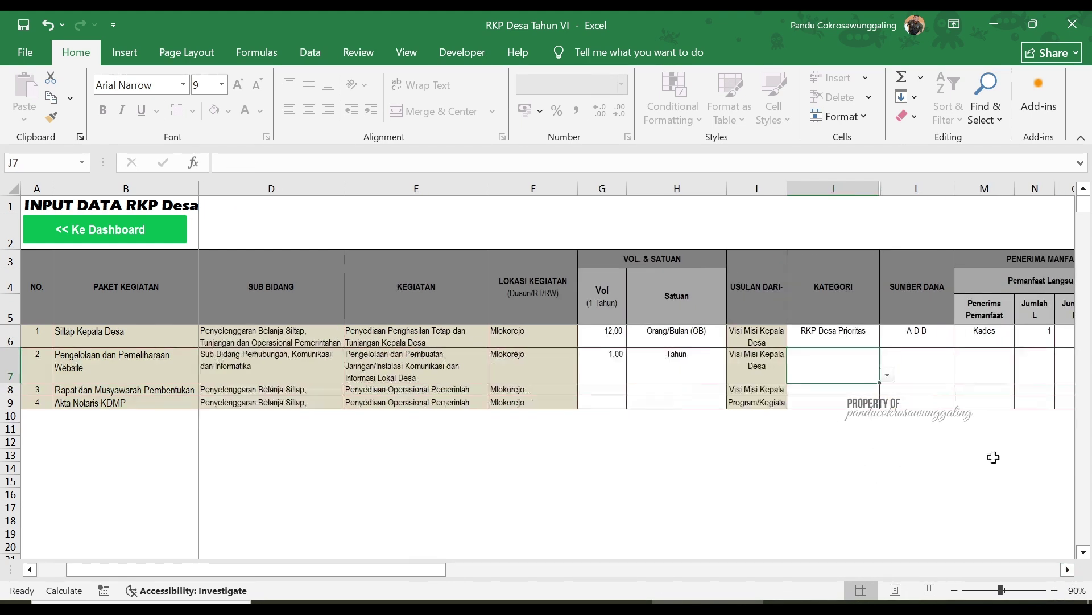
{"action": "left_click", "coordinate": [887, 375]}
{"action": "left_click", "coordinate": [865, 400]}
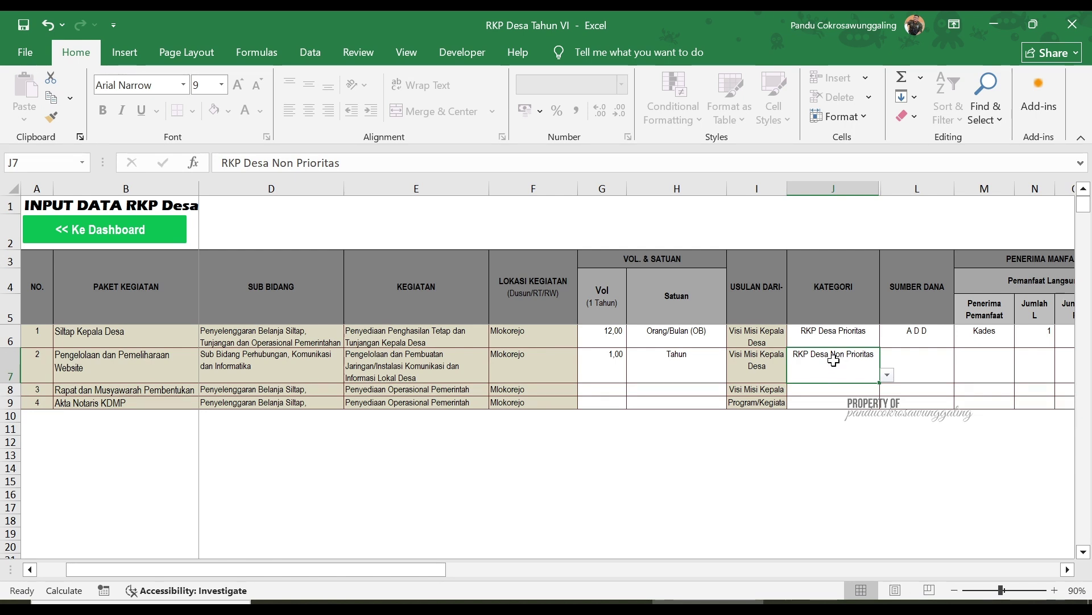
{"action": "left_click", "coordinate": [916, 365]}
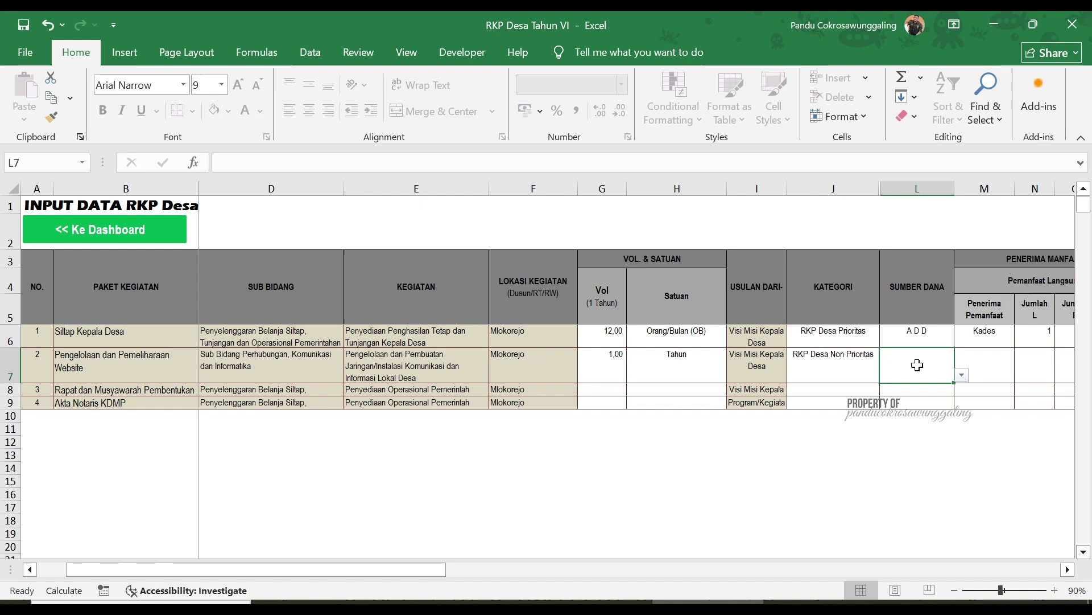
{"action": "left_click", "coordinate": [962, 377]}
{"action": "left_click", "coordinate": [941, 387]}
Enter the website activity's beneficiaries: Penerima Pemanfaat Masyarakat, Jumlah L 1000, Jumlah P 1100 and Jumlah RTM 10.
{"action": "left_click", "coordinate": [977, 370]}
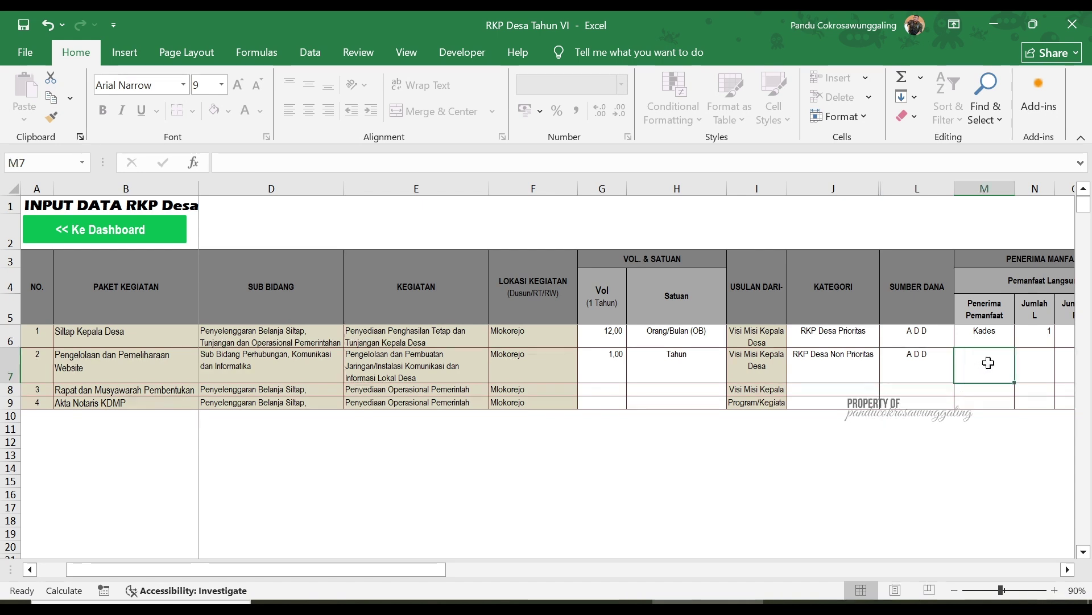
{"action": "double_click", "coordinate": [1067, 569]}
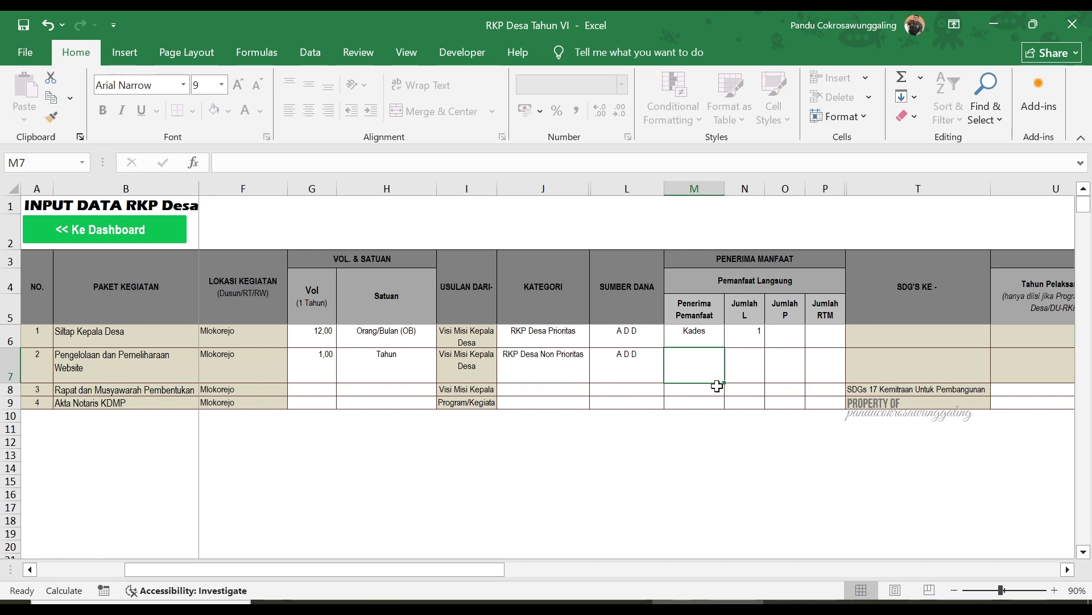
{"action": "type", "text": "Pe"}
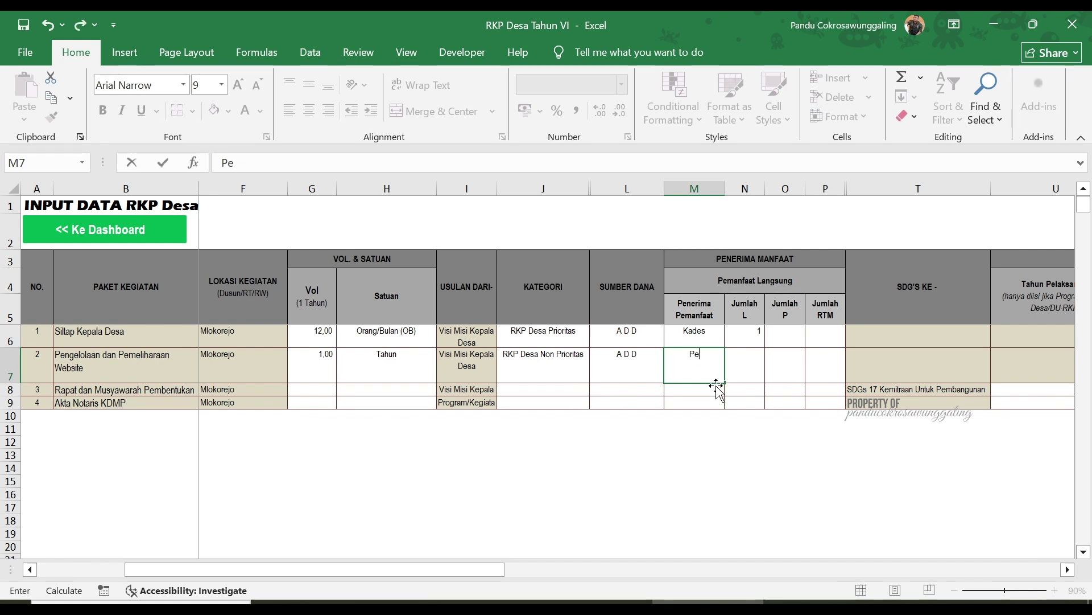
{"action": "type", "text": "Masyarakat"}
{"action": "key", "text": "Tab"}
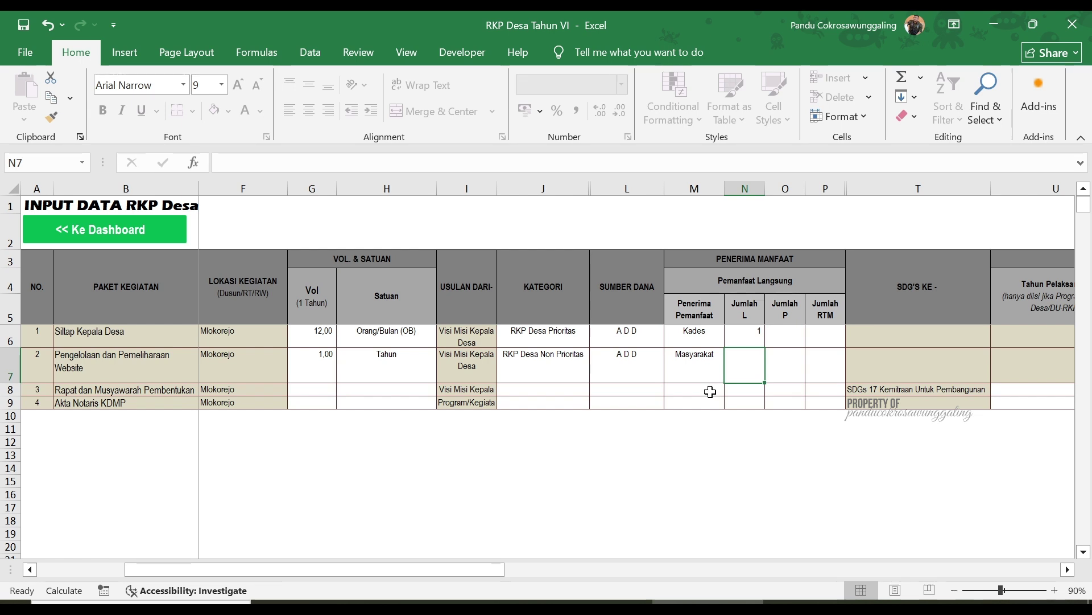
{"action": "type", "text": "1000"}
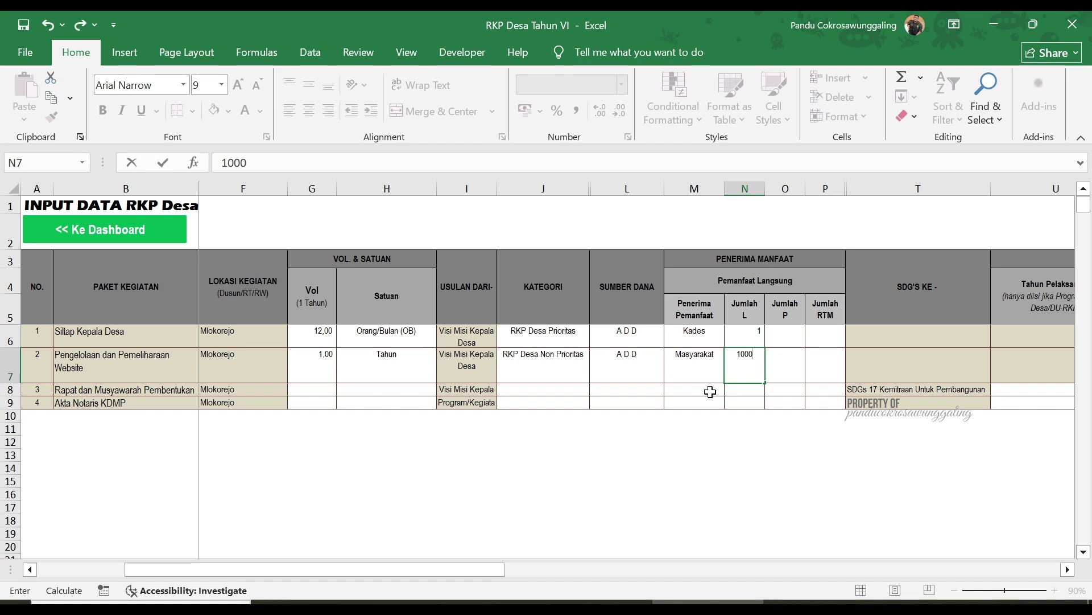
{"action": "key", "text": "Tab"}
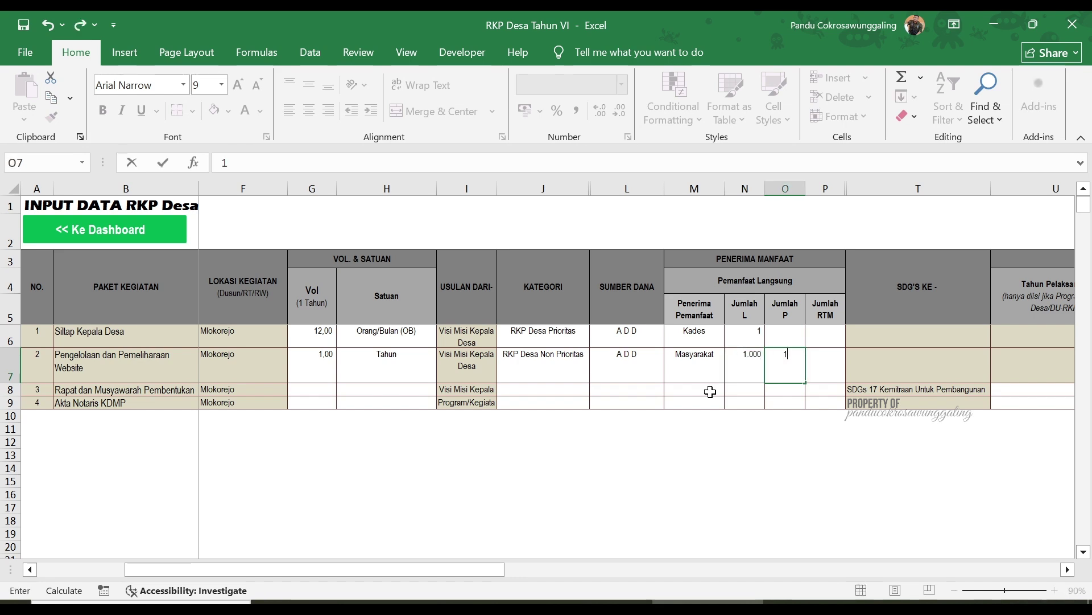
{"action": "type", "text": "1100"}
{"action": "key", "text": "Tab"}
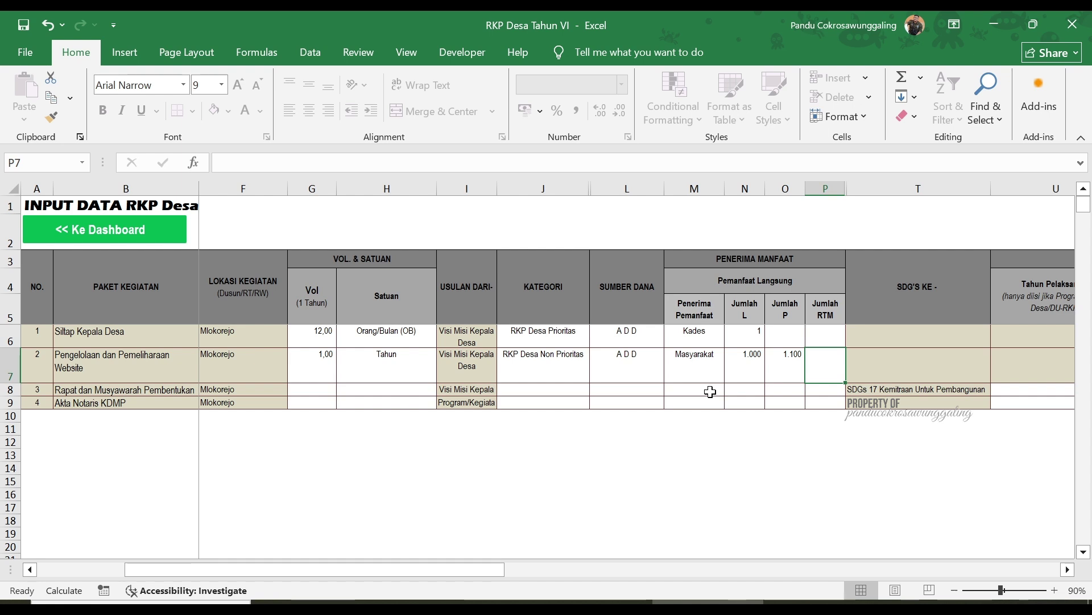
{"action": "type", "text": "10"}
{"action": "key", "text": "Return"}
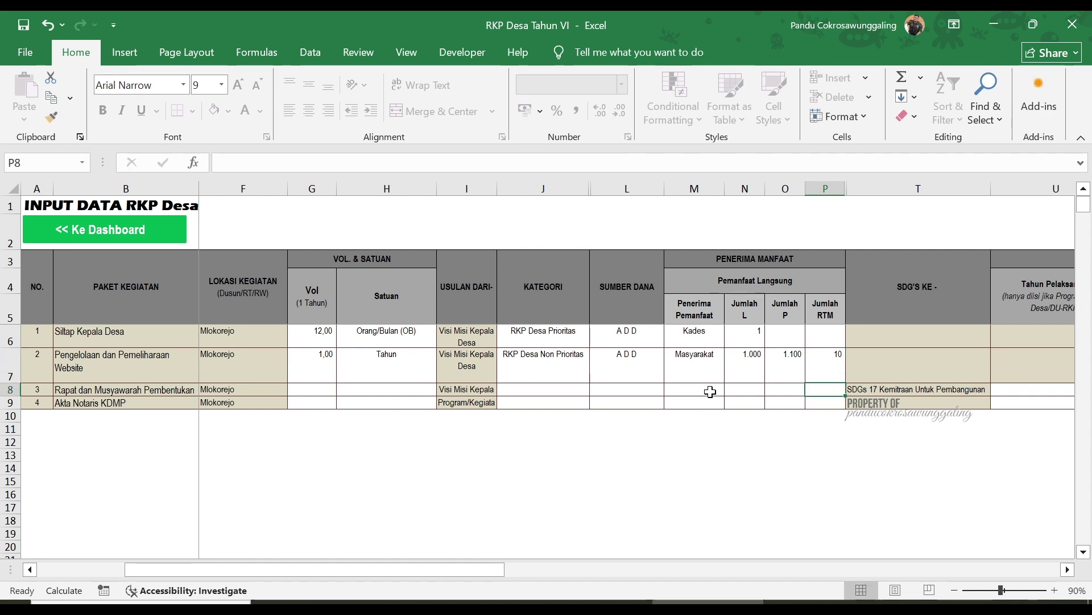
Set the Pola Pelaksanaan of the Pengelolaan dan Pemeliharaan Website activity to Swakelola.
{"action": "key", "text": "Up"}
{"action": "key", "text": "Right"}
{"action": "key", "text": "Right"}
{"action": "key", "text": "Right"}
{"action": "key", "text": "Right"}
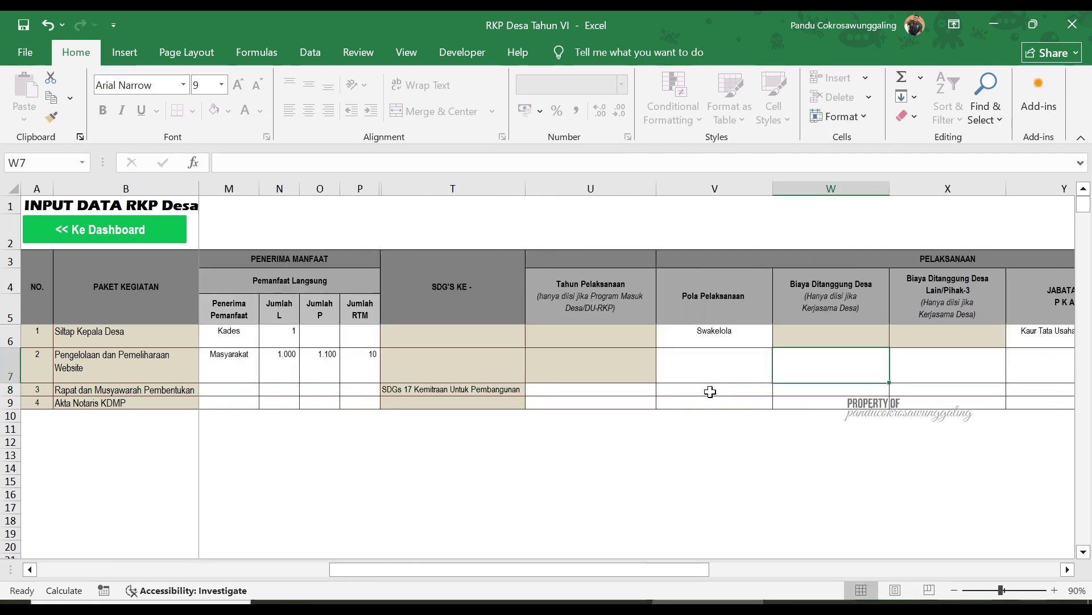
{"action": "left_click", "coordinate": [740, 370]}
{"action": "left_click", "coordinate": [781, 377]}
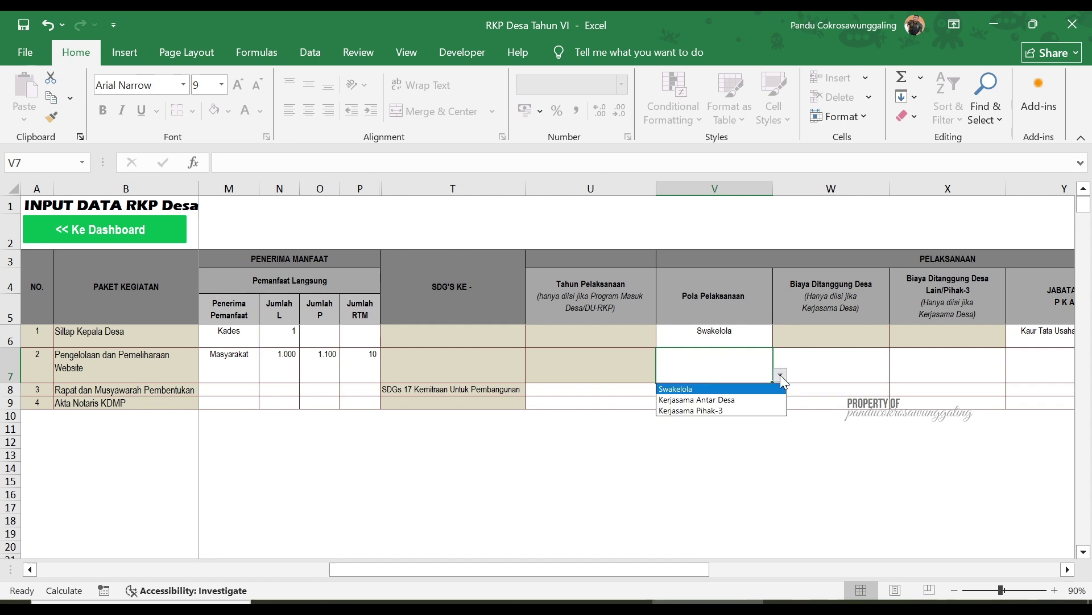
{"action": "left_click", "coordinate": [760, 388]}
Assign Kaur Tata Usaha & Umum as the Jabatan PKA of the website activity.
{"action": "key", "text": "Right"}
{"action": "key", "text": "Right"}
{"action": "key", "text": "Right"}
{"action": "key", "text": "Right"}
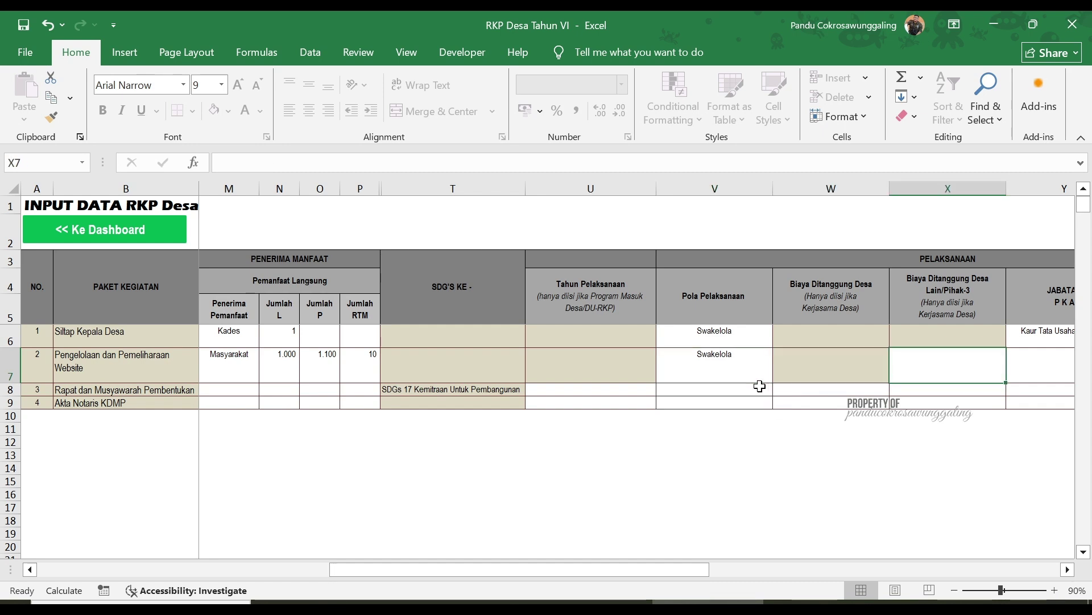
{"action": "key", "text": "Left"}
{"action": "key", "text": "Left"}
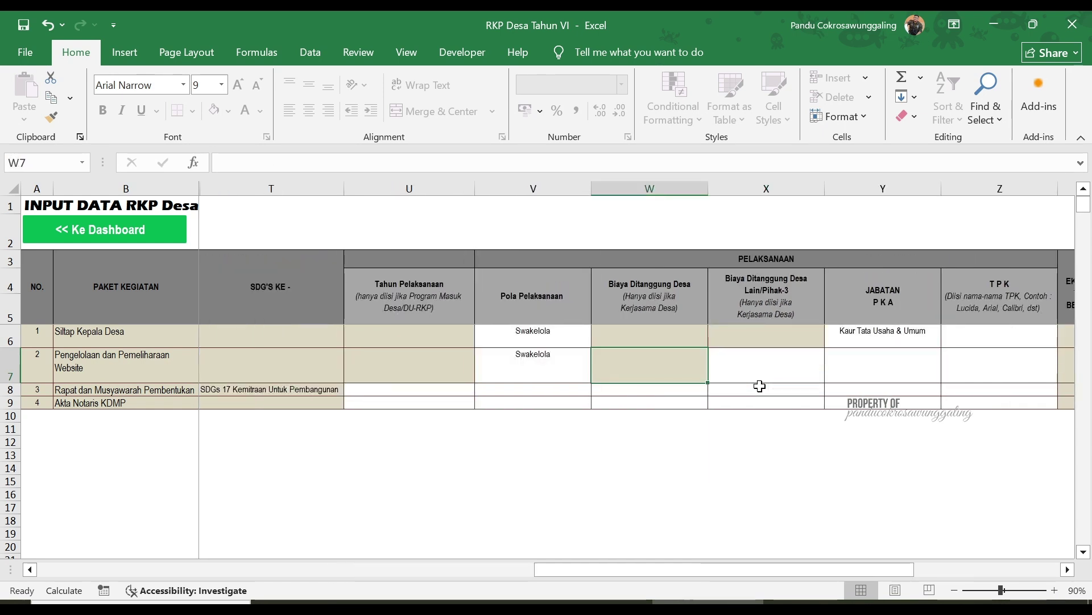
{"action": "left_click", "coordinate": [840, 367]}
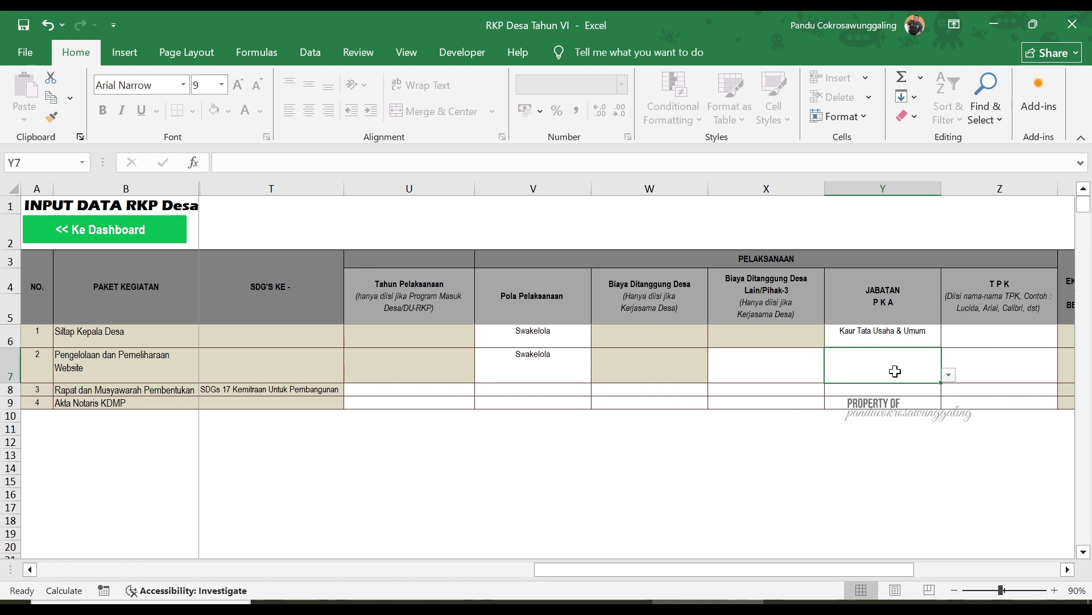
{"action": "left_click", "coordinate": [948, 375]}
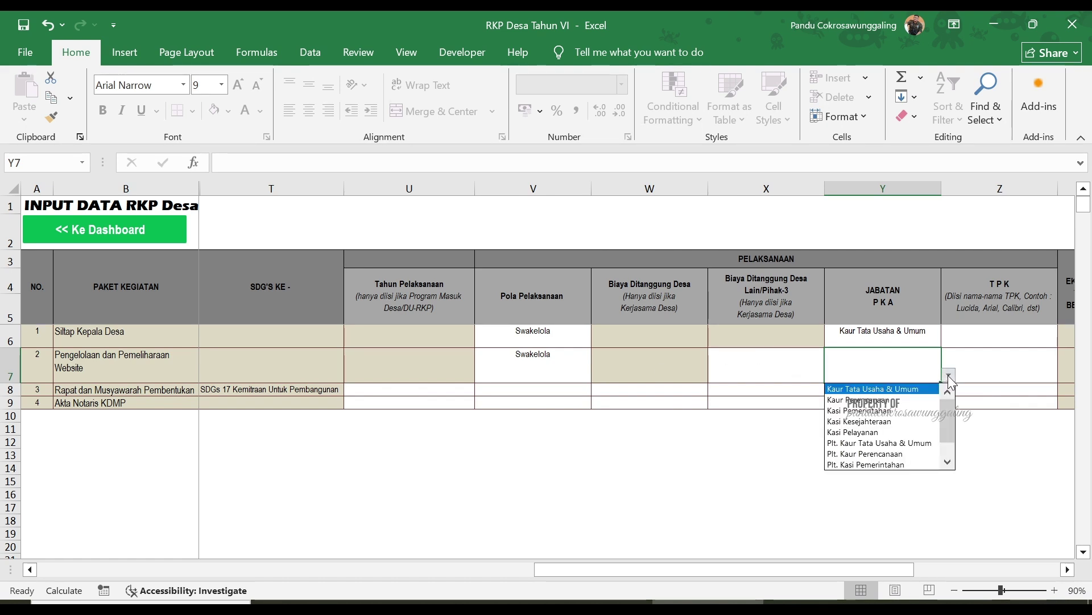
{"action": "left_click", "coordinate": [913, 390]}
Enter 20000000 as the Jumlah Rencana Anggaran Biaya (RAB) of the website activity, leaving its TPK blank.
{"action": "left_click", "coordinate": [994, 369]}
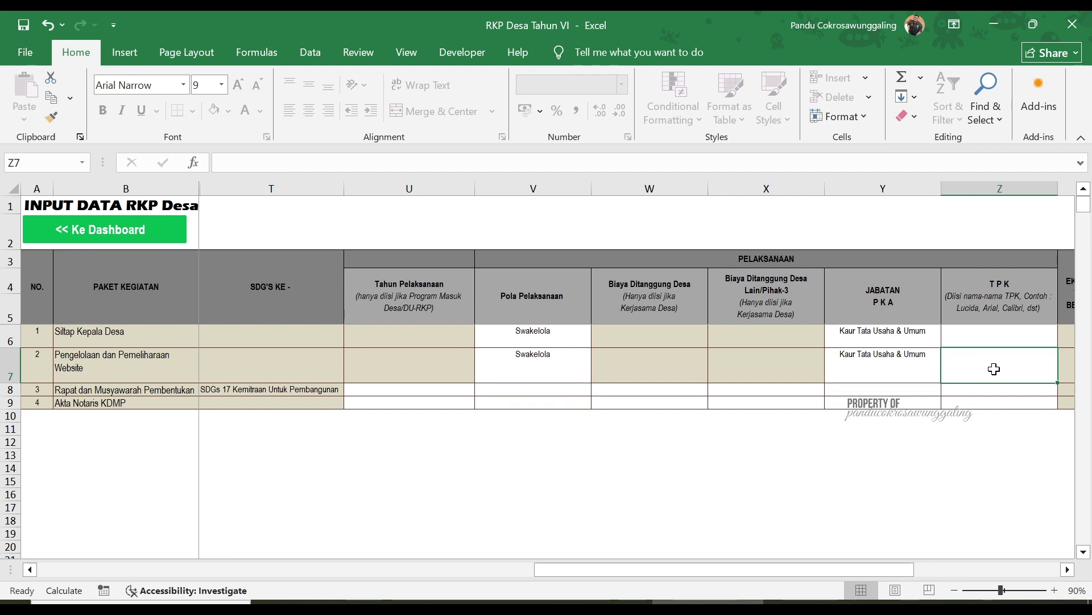
{"action": "key", "text": "Right"}
{"action": "key", "text": "Right"}
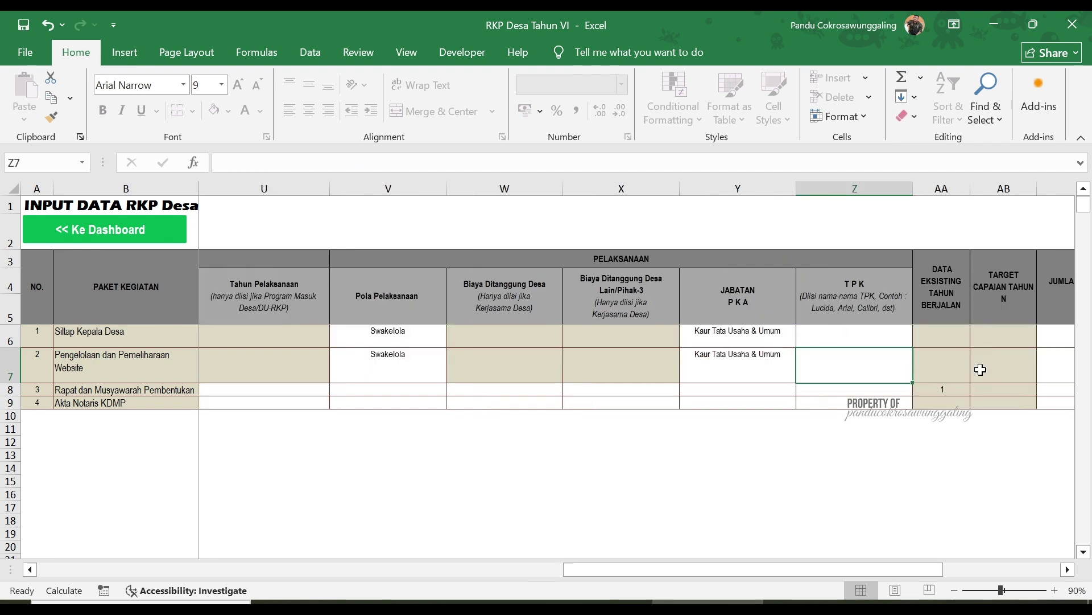
{"action": "key", "text": "Right"}
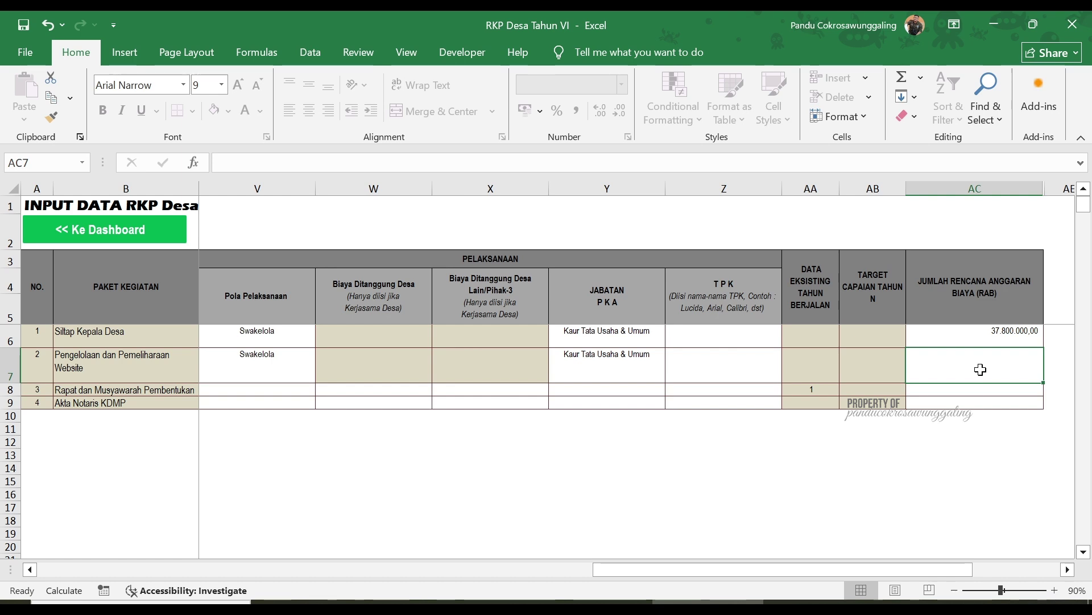
{"action": "type", "text": "200000"}
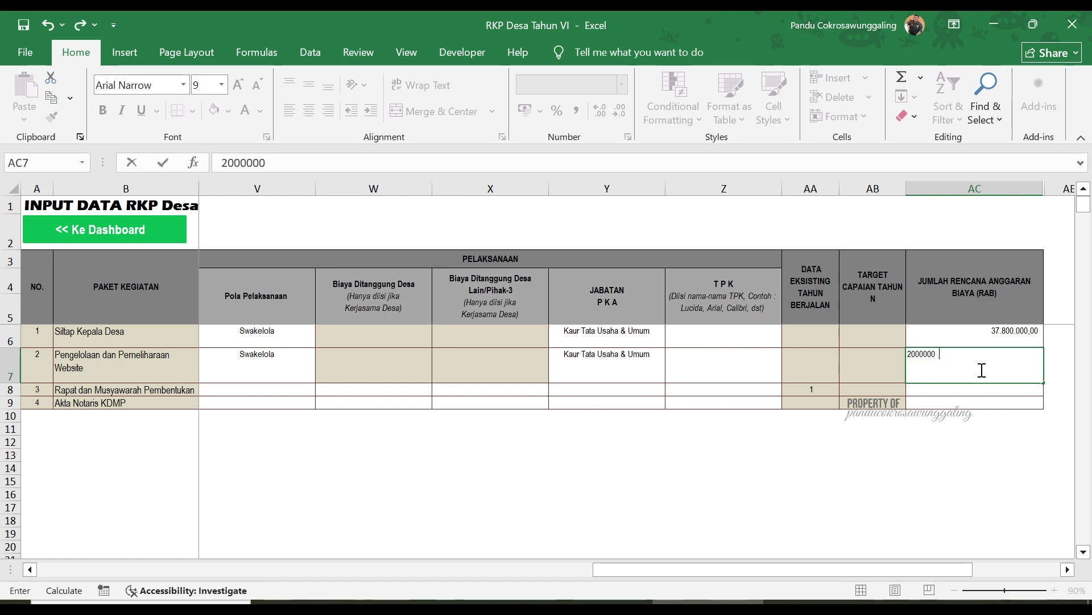
{"action": "type", "text": "0"}
{"action": "key", "text": "Return"}
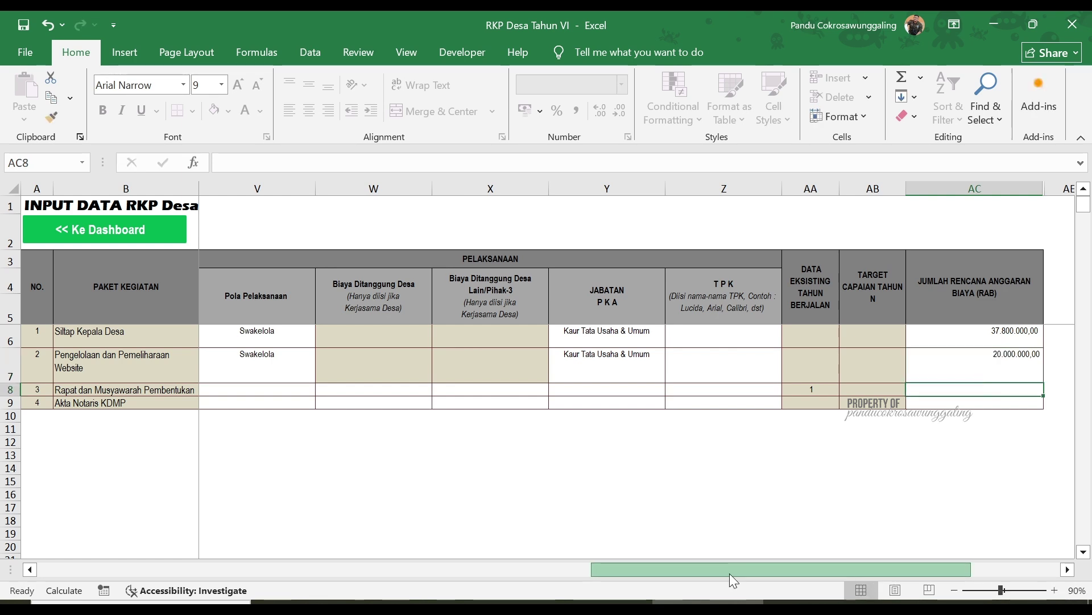
Set the yearly Vol of Rapat dan Musyawarah Pembentukan KDMP to 1 and its Satuan to Paket.
{"action": "left_click_drag", "start_coordinate": [734, 580], "coordinate": [170, 572]}
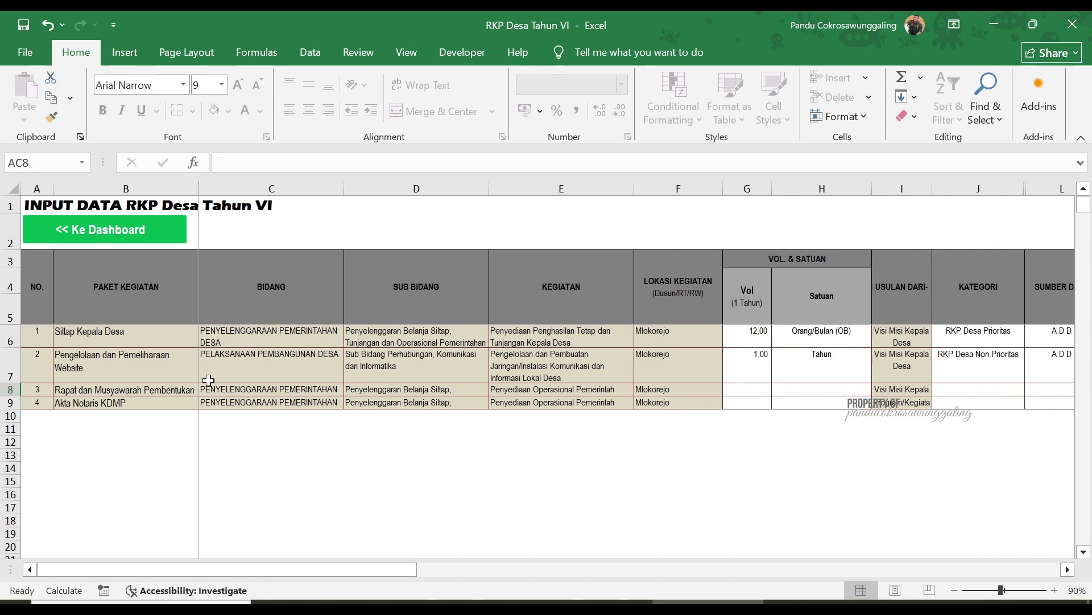
{"action": "left_click", "coordinate": [147, 394]}
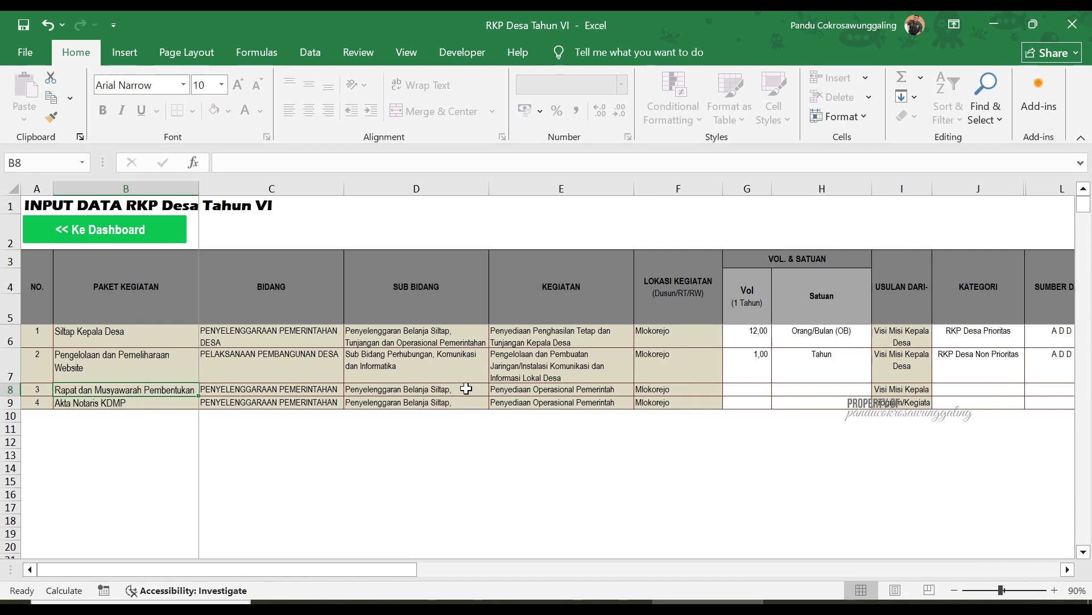
{"action": "left_click", "coordinate": [756, 387]}
{"action": "type", "text": "1"}
{"action": "key", "text": "Tab"}
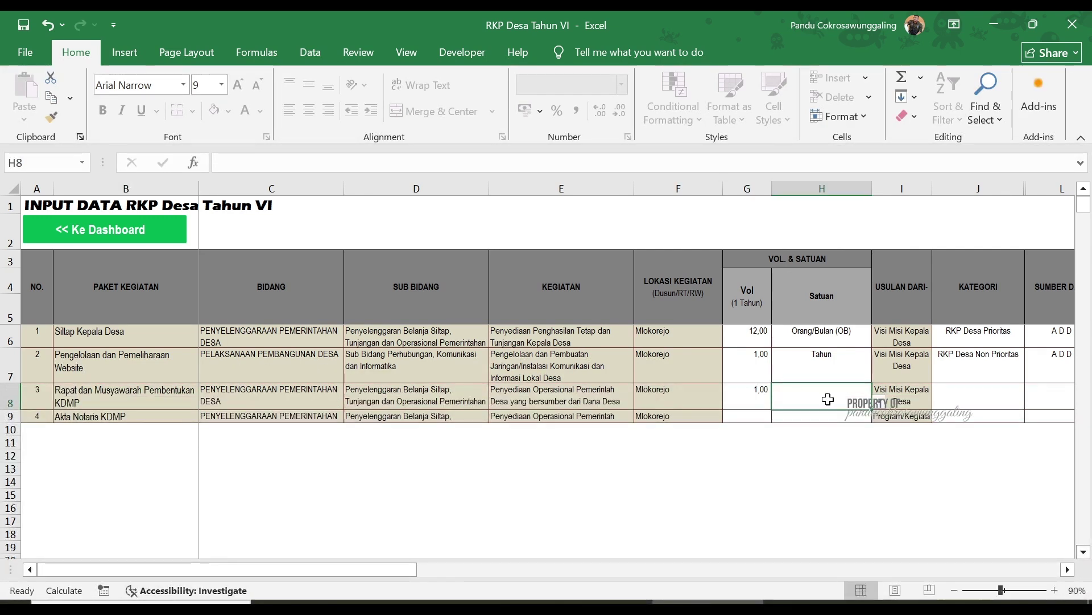
{"action": "left_click", "coordinate": [879, 402]}
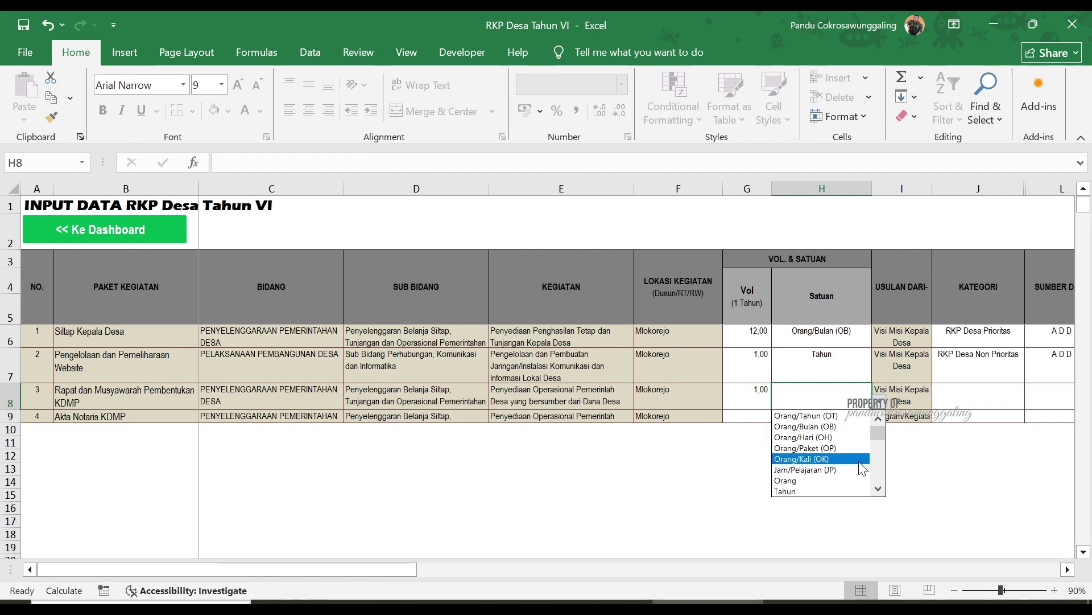
{"action": "scroll", "coordinate": [853, 461], "scroll_direction": "down", "scroll_amount": 3}
{"action": "left_click", "coordinate": [841, 438]}
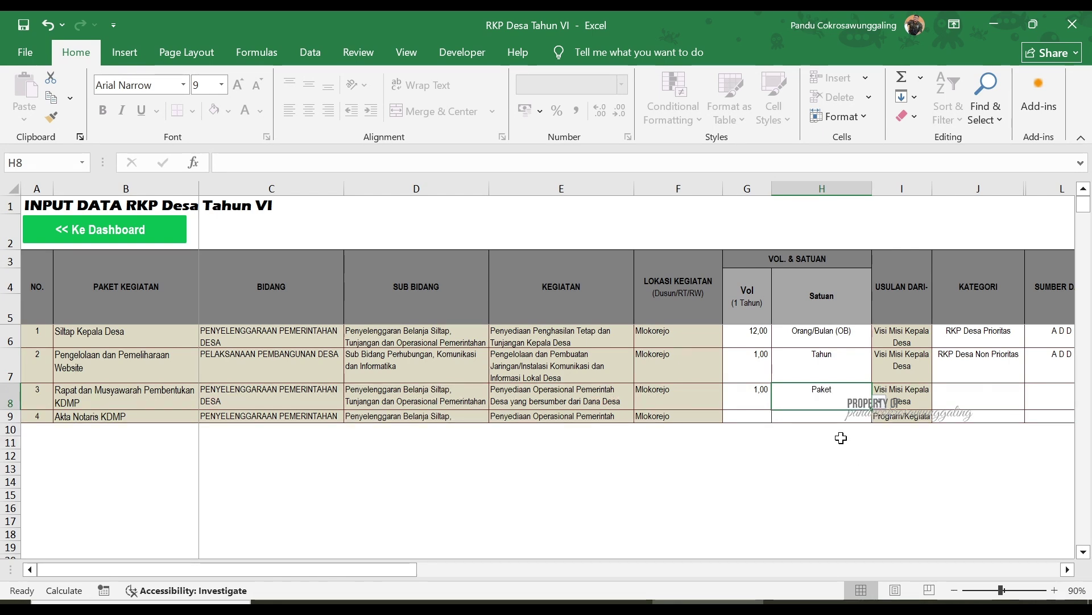
Set the Rapat dan Musyawarah Pembentukan KDMP activity's Kategori to RKP Desa Prioritas and its Sumber Dana to D D.
{"action": "left_click", "coordinate": [990, 394]}
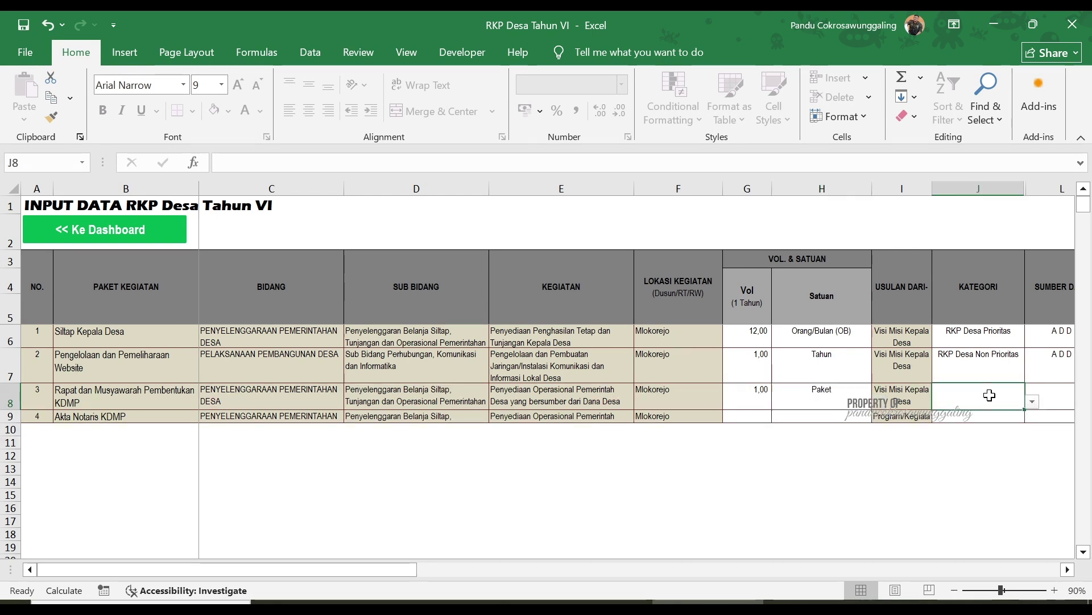
{"action": "left_click", "coordinate": [1032, 402]}
{"action": "left_click", "coordinate": [1005, 418]}
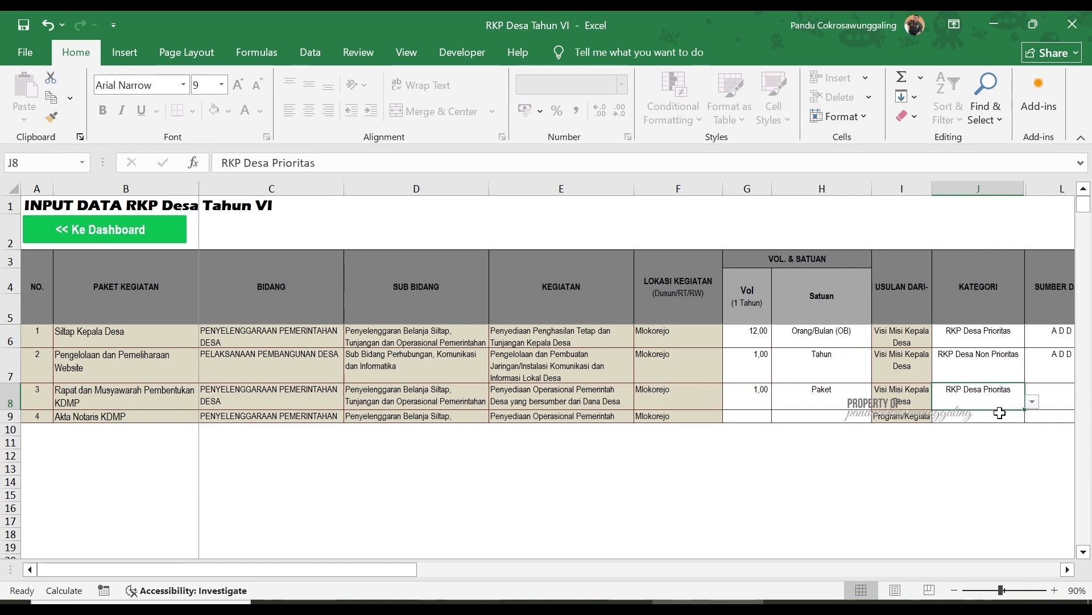
{"action": "key", "text": "Tab"}
{"action": "key", "text": "Tab"}
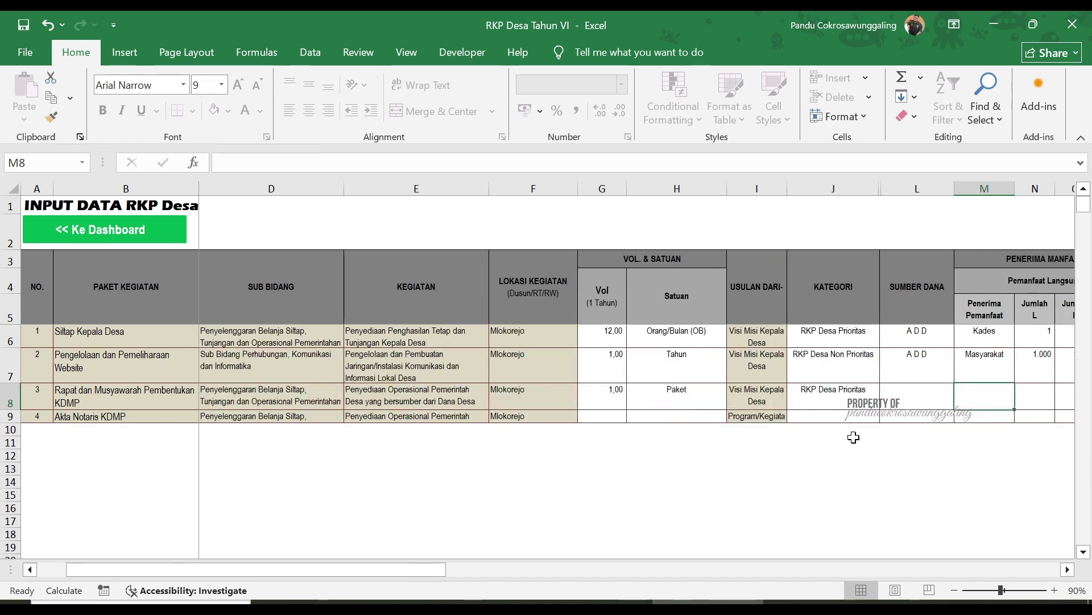
{"action": "left_click", "coordinate": [850, 400]}
{"action": "left_click", "coordinate": [920, 396]}
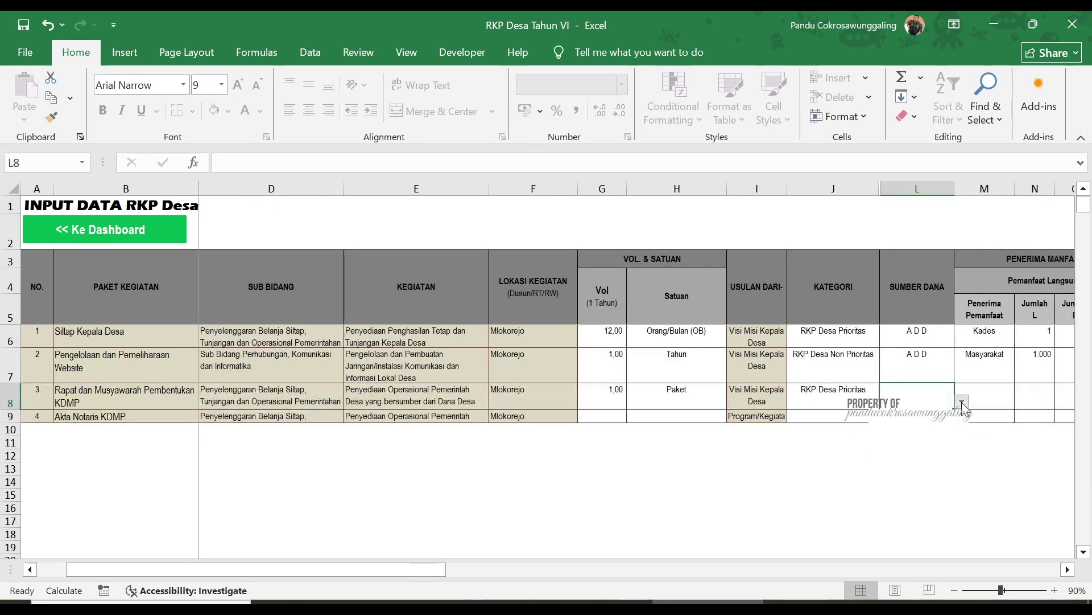
{"action": "left_click", "coordinate": [962, 403]}
{"action": "left_click", "coordinate": [920, 434]}
{"action": "key", "text": "Tab"}
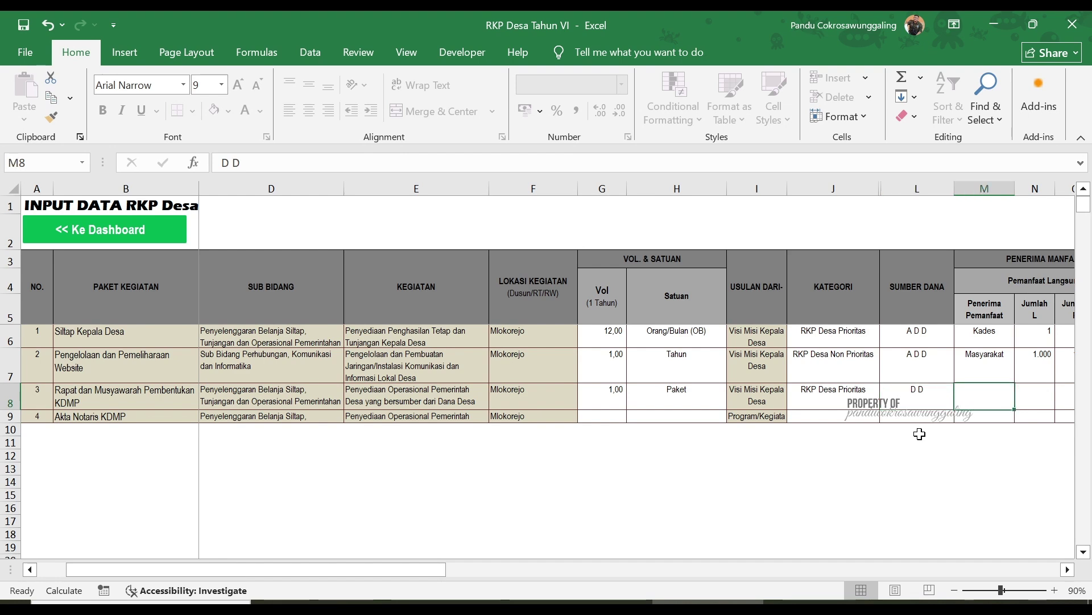
Enter the KDMP meeting activity's beneficiaries: Penerima Pemanfaat Masyarakat, Jumlah L 30, Jumlah P 80 and Jumlah RTM 10.
{"action": "key", "text": "Tab"}
{"action": "key", "text": "Tab"}
{"action": "key", "text": "Tab"}
{"action": "key", "text": "shift+Tab"}
{"action": "key", "text": "shift+Tab"}
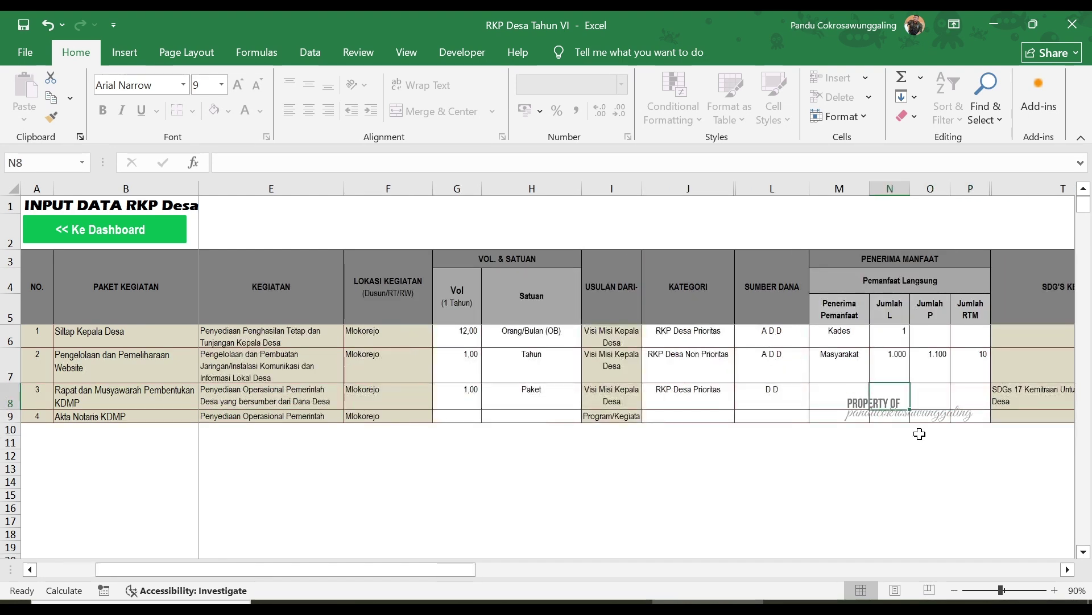
{"action": "key", "text": "shift+Tab"}
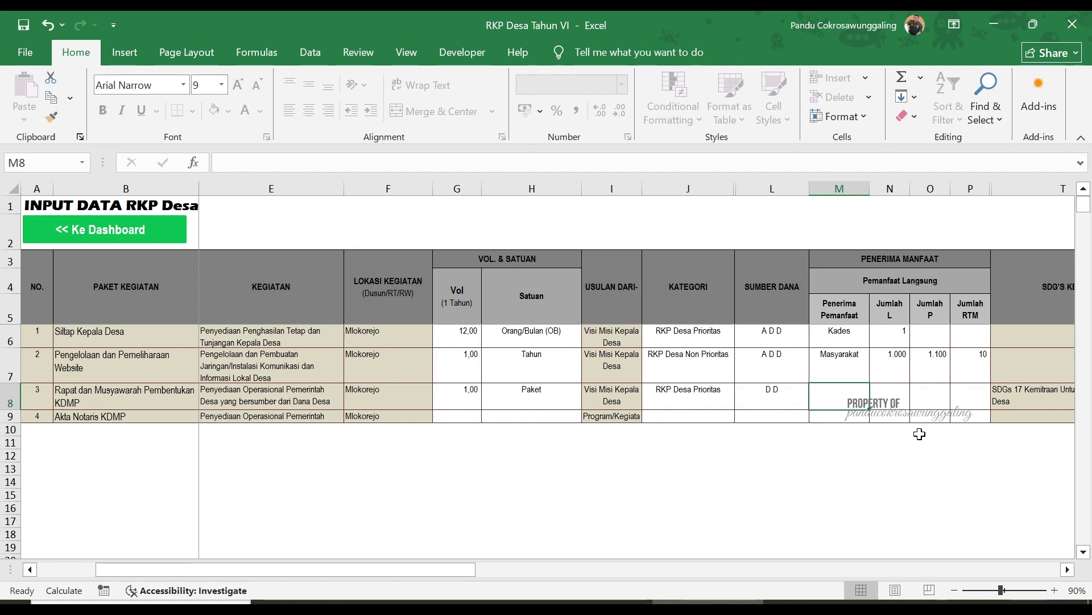
{"action": "type", "text": "Ma"}
{"action": "key", "text": "Tab"}
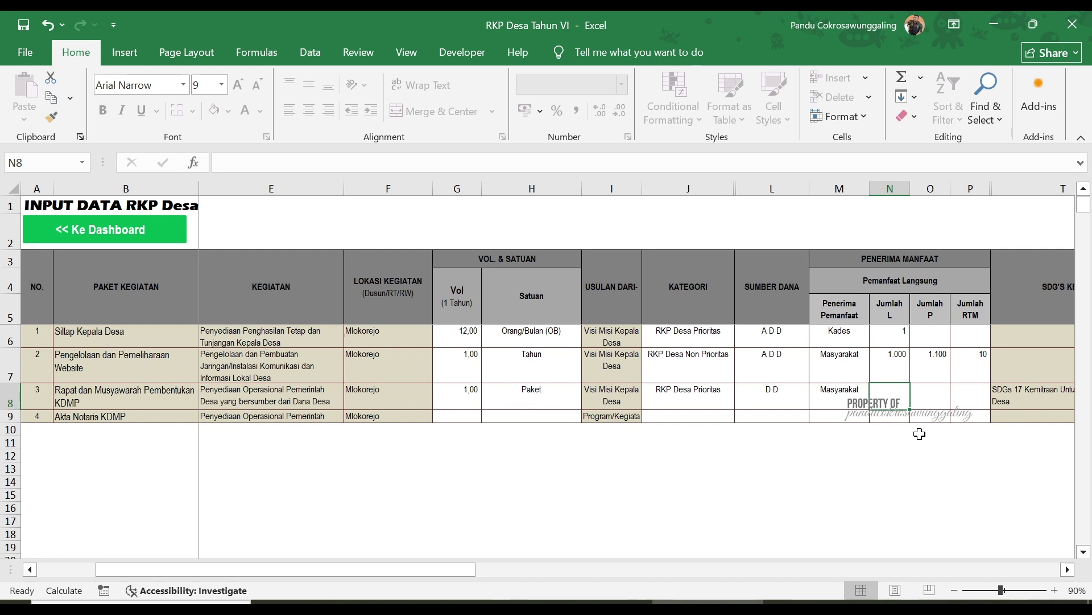
{"action": "type", "text": "30"}
{"action": "key", "text": "Tab"}
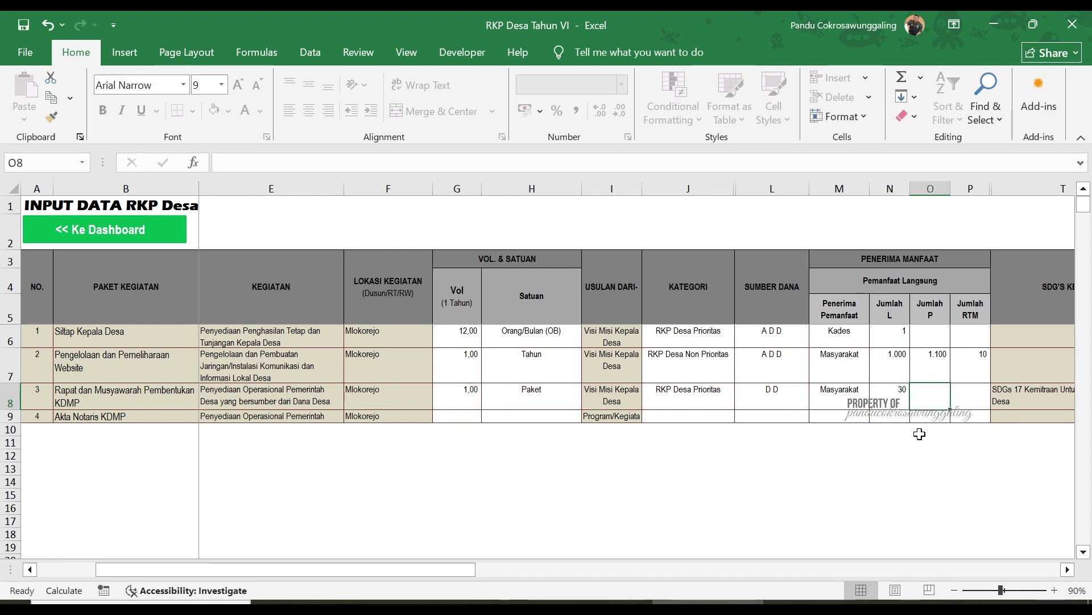
{"action": "type", "text": "80"}
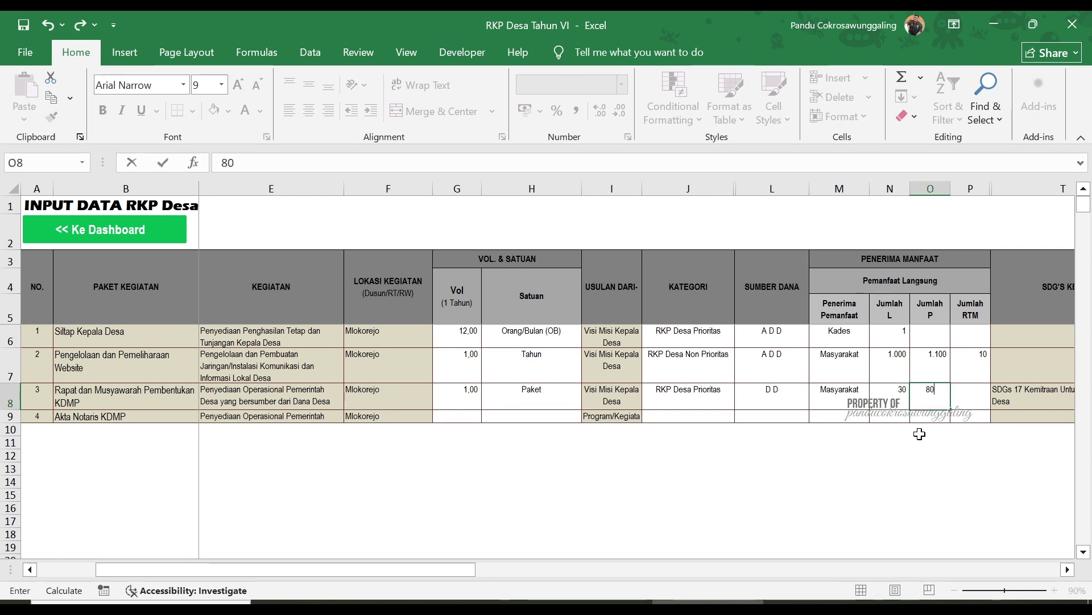
{"action": "key", "text": "Tab"}
{"action": "type", "text": "10"}
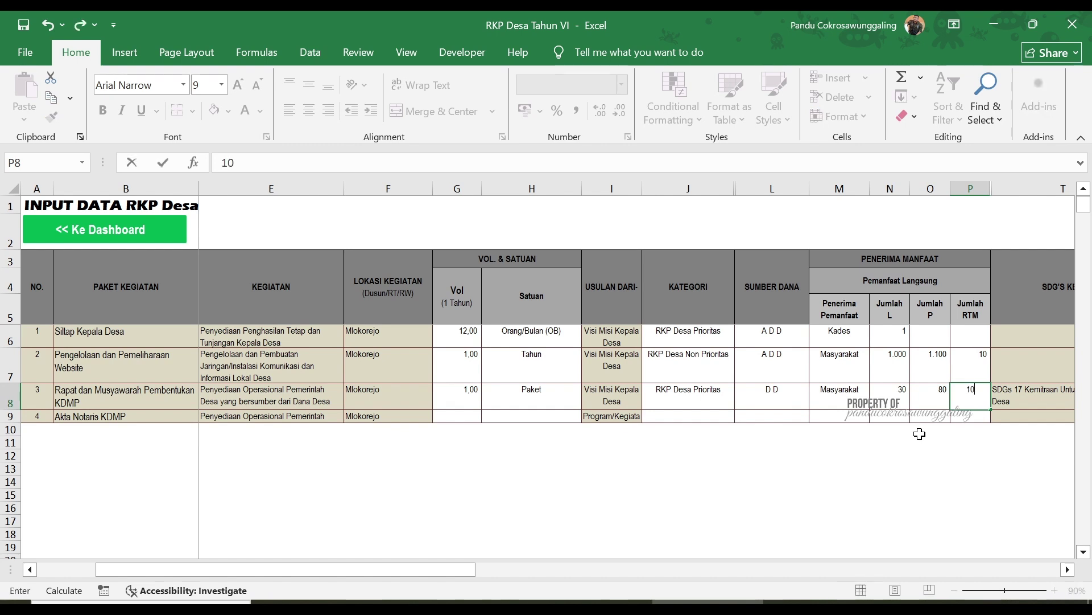
Set the Pola Pelaksanaan of Rapat dan Musyawarah Pembentukan KDMP to Swakelola.
{"action": "key", "text": "Tab"}
{"action": "key", "text": "Tab"}
{"action": "key", "text": "Tab"}
{"action": "key", "text": "Tab"}
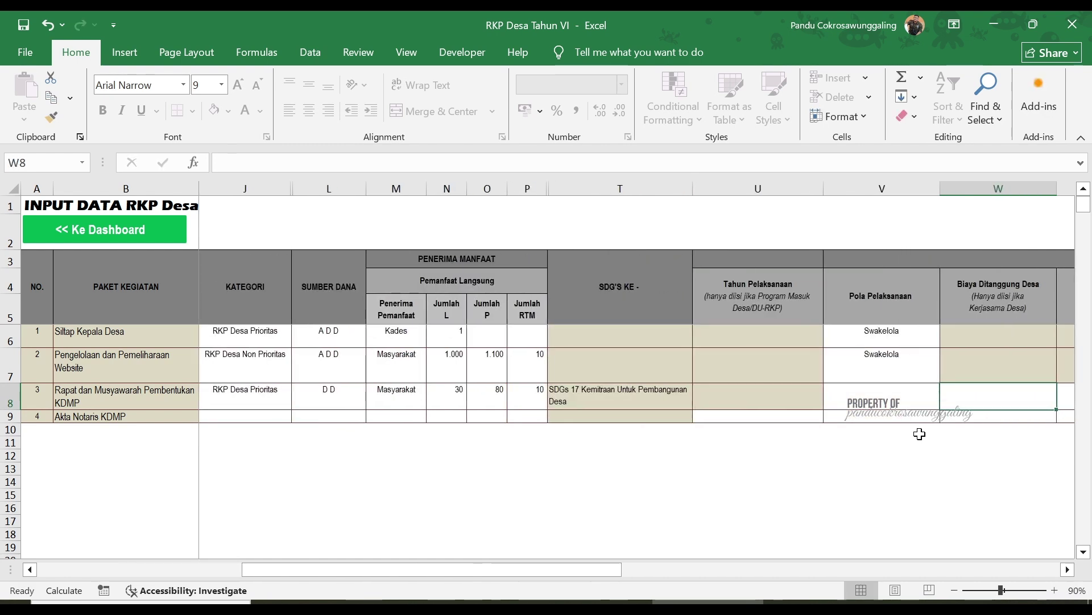
{"action": "left_click", "coordinate": [926, 401]}
{"action": "left_click", "coordinate": [948, 402]}
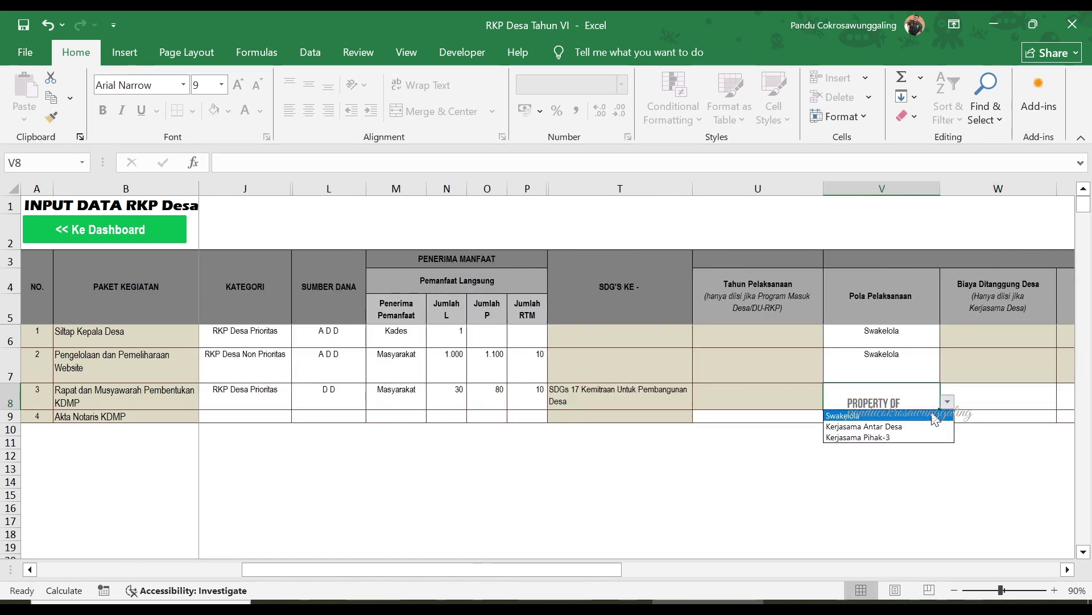
{"action": "left_click", "coordinate": [934, 416]}
Assign Kasi Pemerintahan as the Jabatan PKA of the KDMP meeting activity.
{"action": "key", "text": "Tab"}
{"action": "key", "text": "Tab"}
{"action": "key", "text": "Tab"}
{"action": "key", "text": "Tab"}
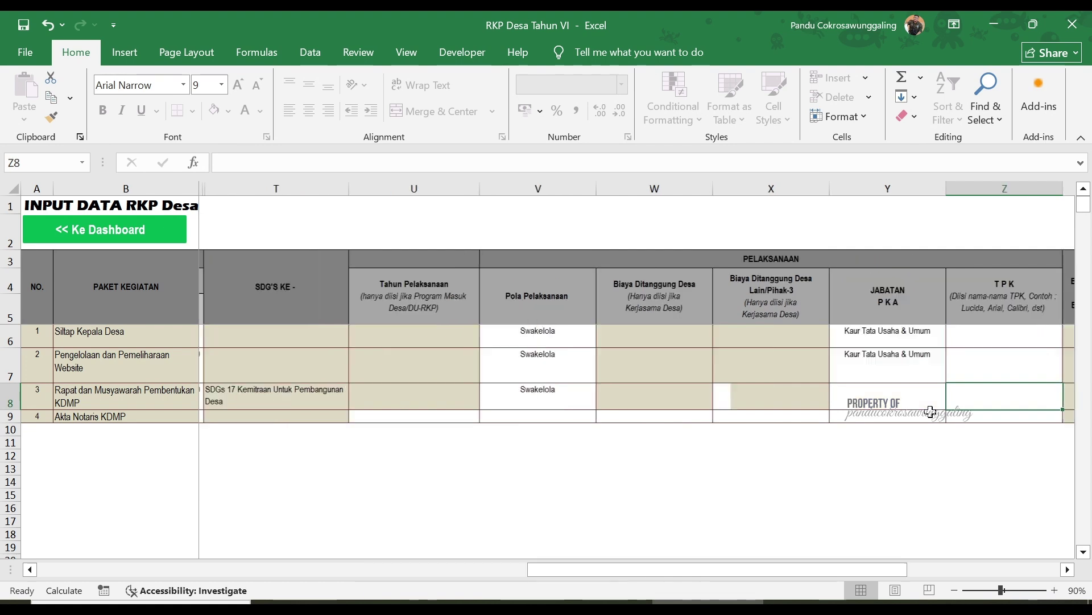
{"action": "left_click", "coordinate": [913, 397]}
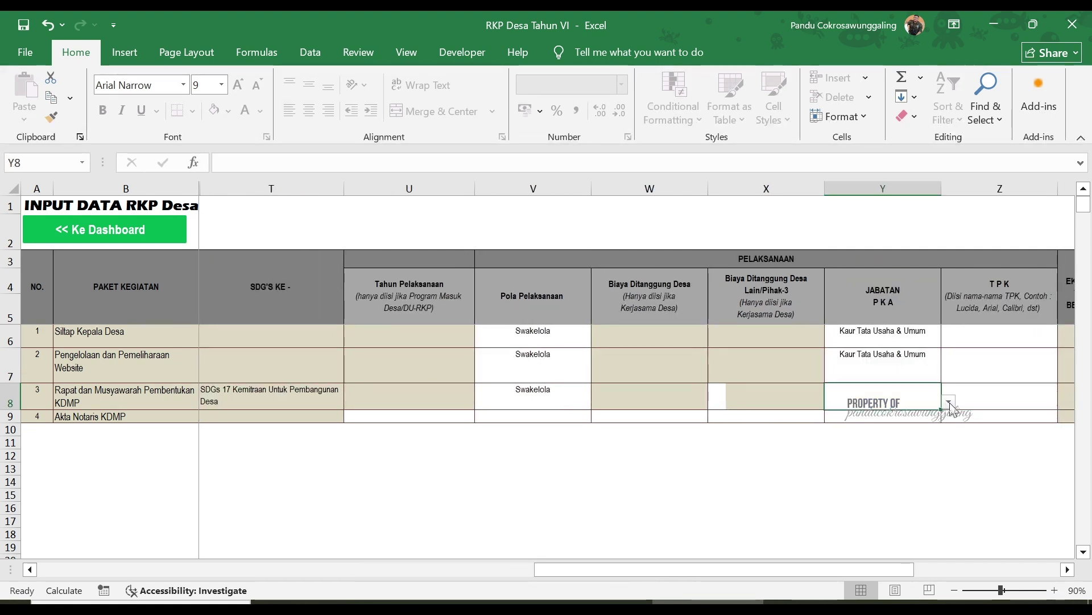
{"action": "left_click", "coordinate": [949, 402]}
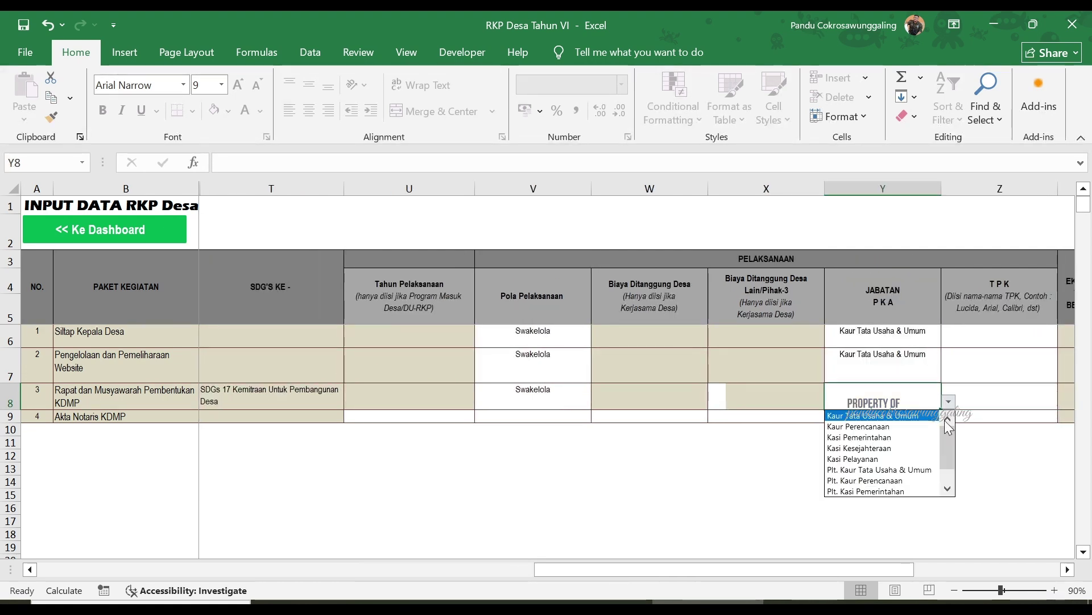
{"action": "left_click", "coordinate": [921, 438]}
Enter 5.000.000 as the Jumlah Rencana Anggaran Biaya (RAB) of Rapat dan Musyawarah Pembentukan KDMP.
{"action": "key", "text": "Tab"}
{"action": "key", "text": "Tab"}
{"action": "type", "text": "1"}
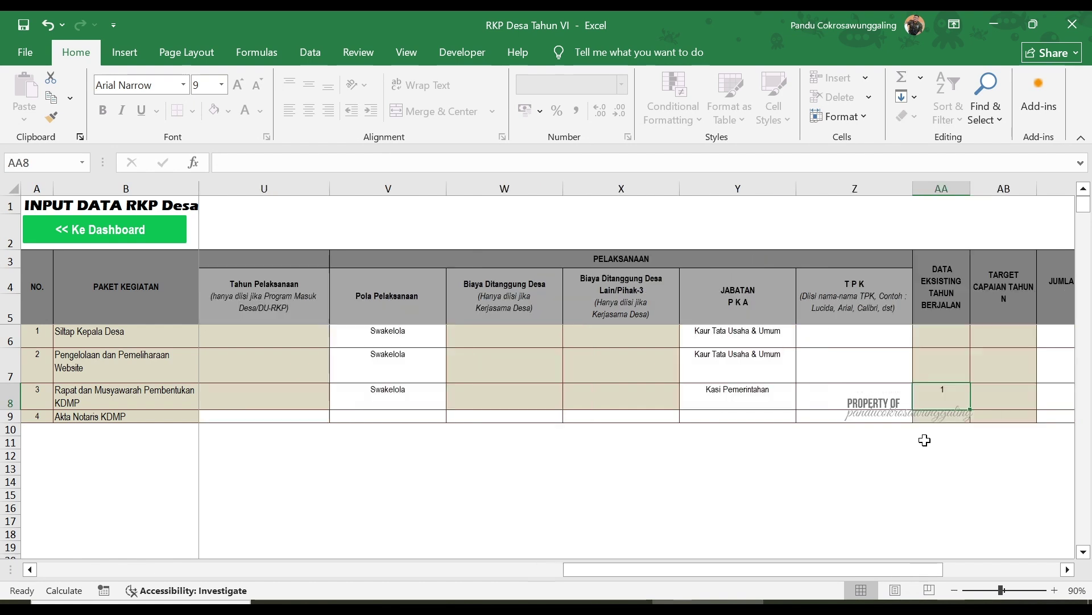
{"action": "key", "text": "Tab"}
{"action": "key", "text": "Tab"}
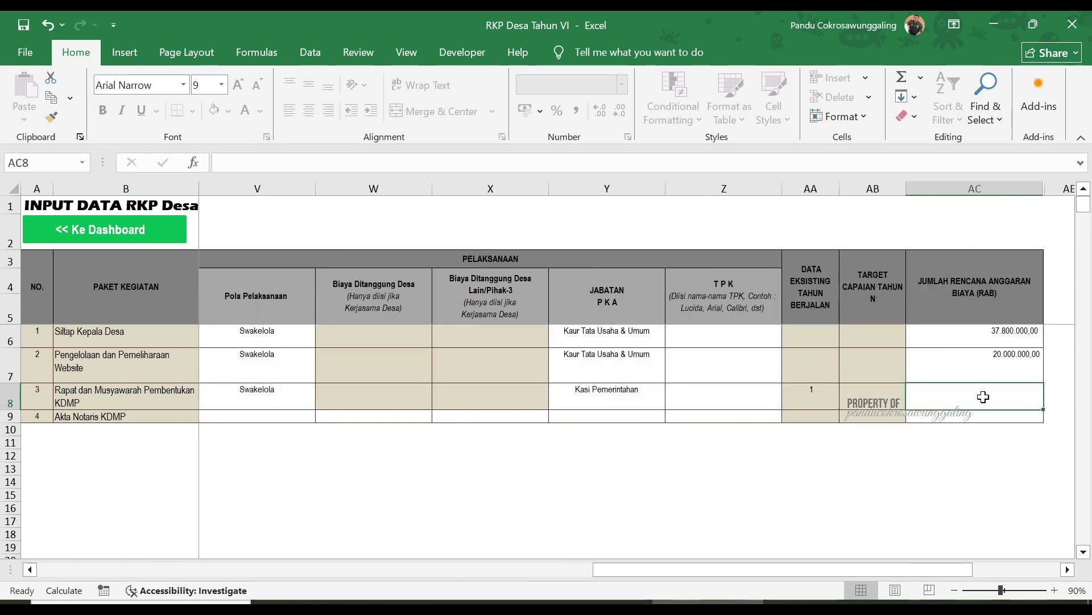
{"action": "type", "text": "5"}
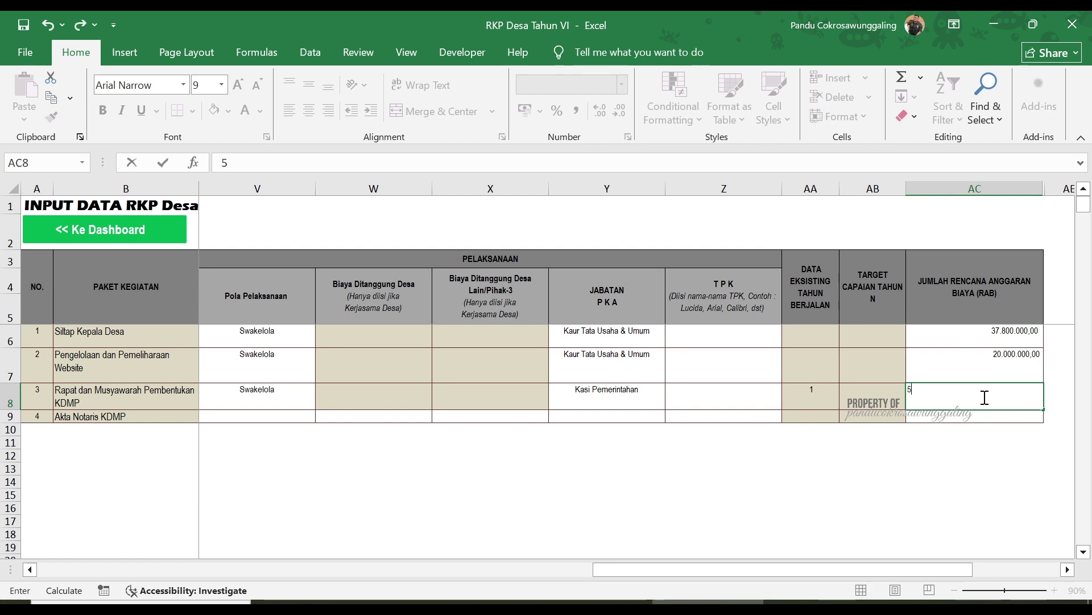
{"action": "type", "text": ".000.000"}
{"action": "key", "text": "Return"}
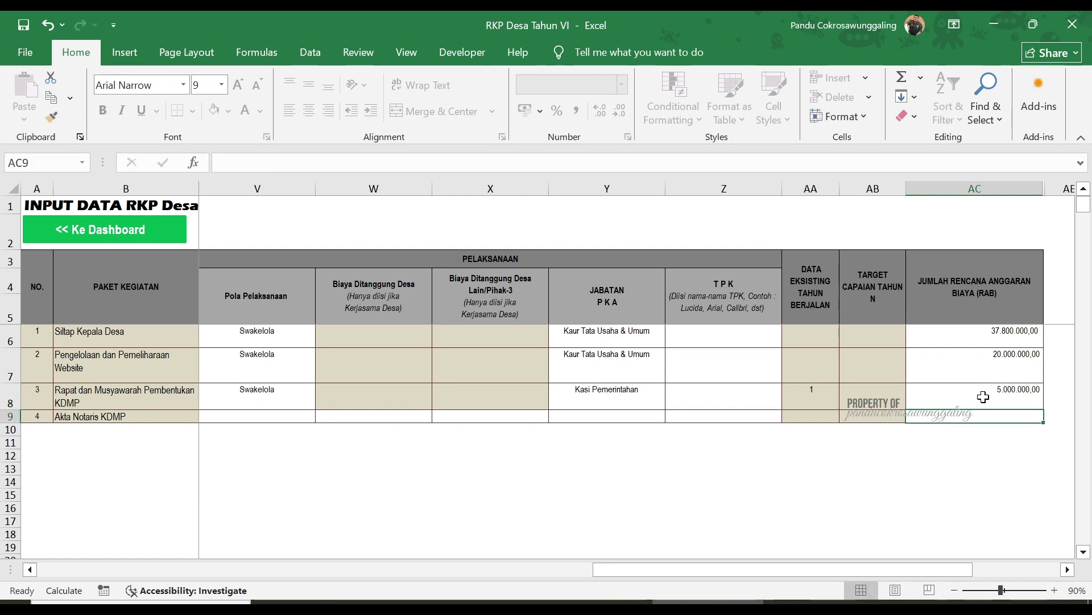
Set the yearly Vol of Akta Notaris KDMP to 1 and open the choices for its Satuan.
{"action": "left_click_drag", "start_coordinate": [800, 576], "coordinate": [243, 571]}
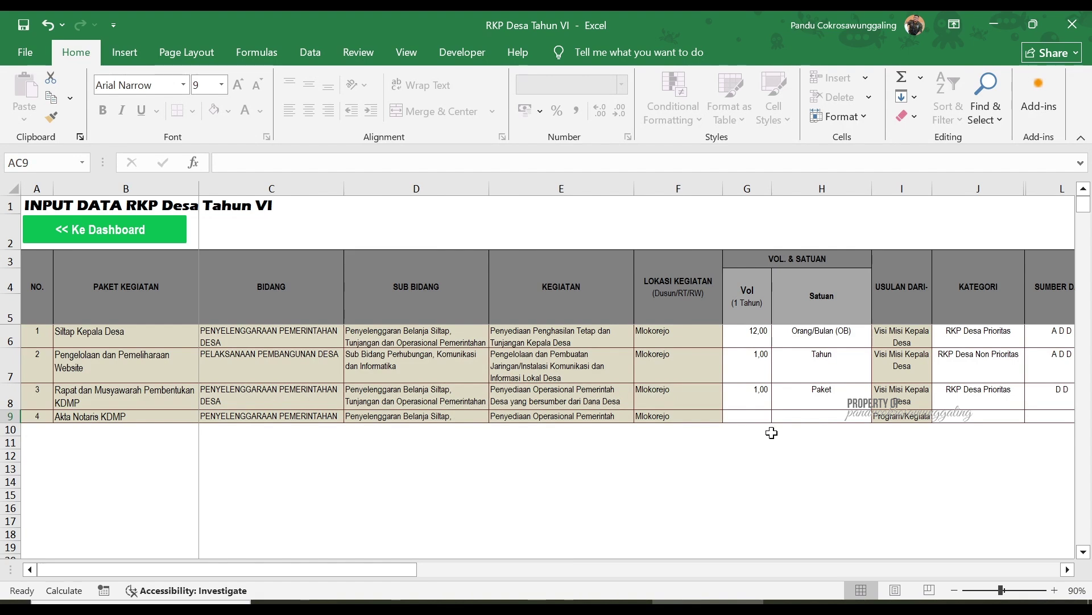
{"action": "left_click", "coordinate": [759, 415]}
{"action": "type", "text": "1"}
{"action": "key", "text": "Tab"}
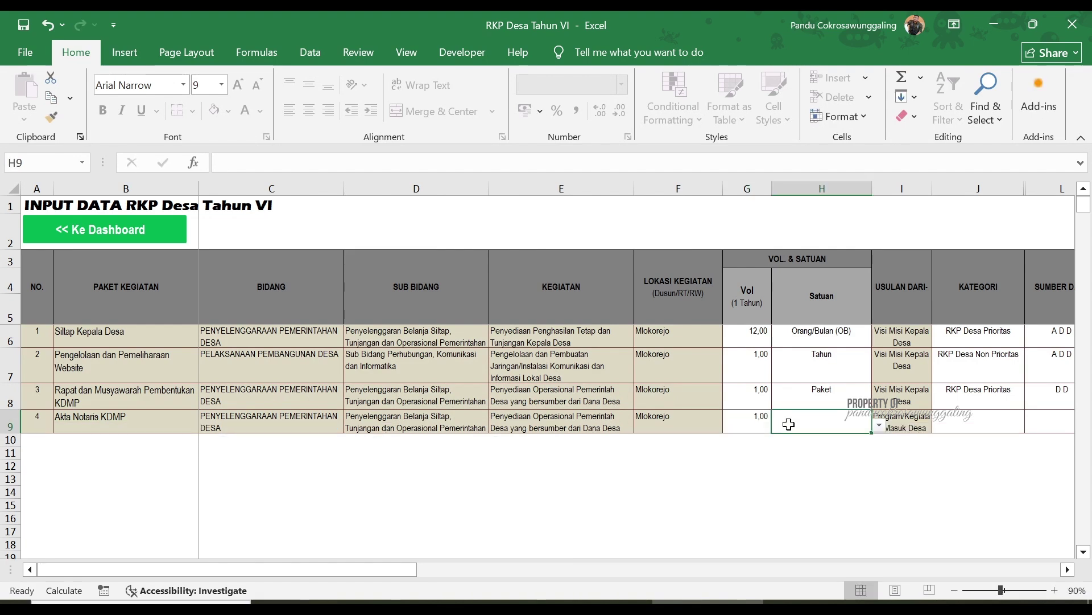
{"action": "left_click", "coordinate": [879, 424]}
{"action": "left_click", "coordinate": [877, 486]}
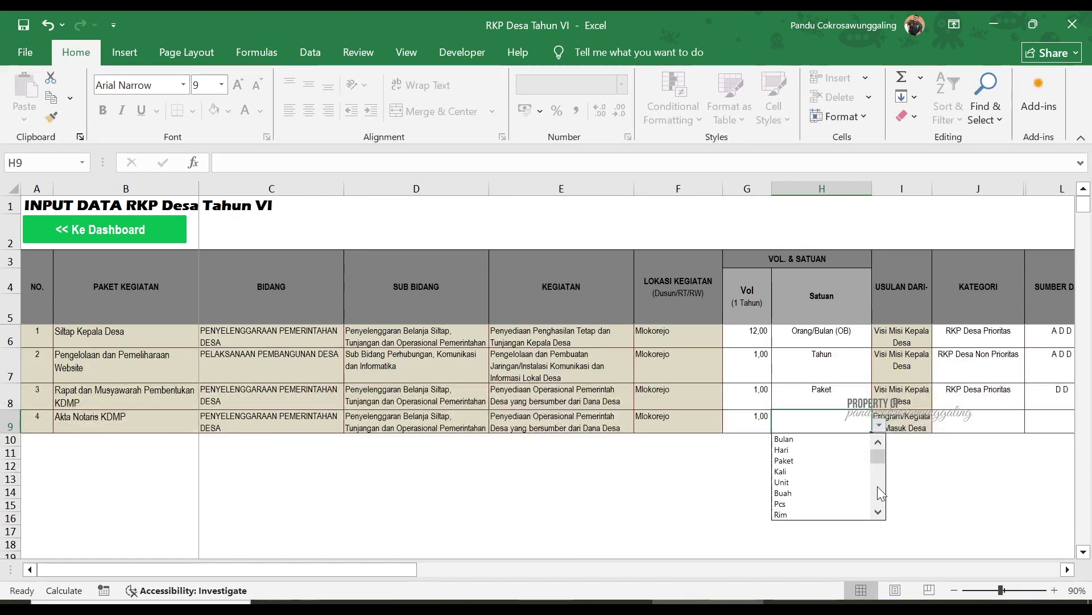
For the Akta Notaris KDMP activity, set the unit to Paket and the category to Program/Kegiatan Masuk Desa.
{"action": "left_click", "coordinate": [831, 461]}
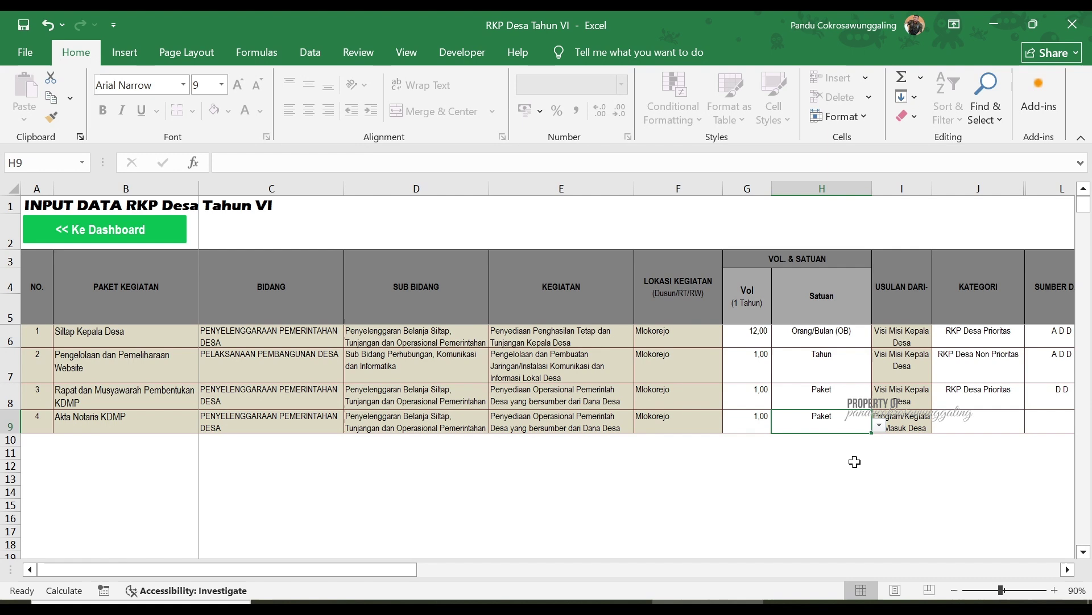
{"action": "left_click", "coordinate": [999, 423]}
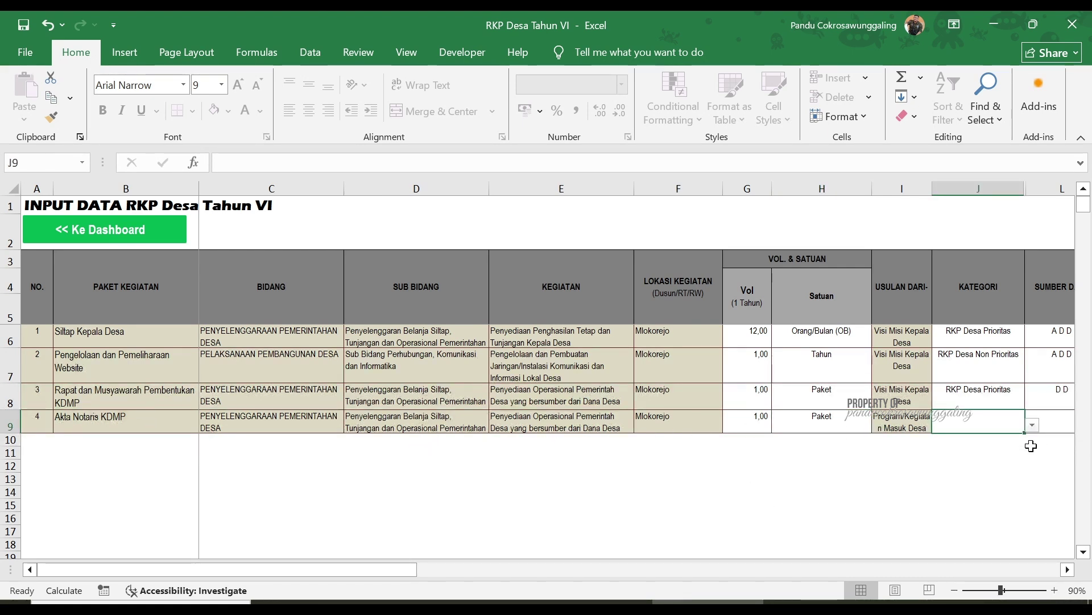
{"action": "left_click", "coordinate": [1032, 425]}
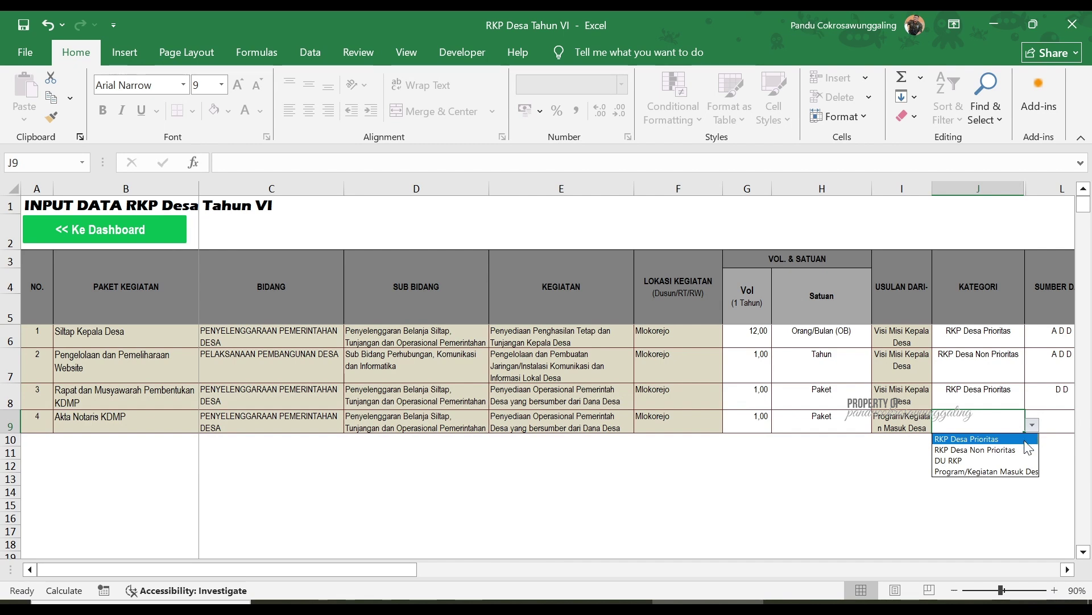
{"action": "left_click", "coordinate": [1013, 471]}
Set the funding source (Sumber Dana) of the Akta Notaris KDMP activity to OPD.
{"action": "key", "text": "Right"}
{"action": "key", "text": "Right"}
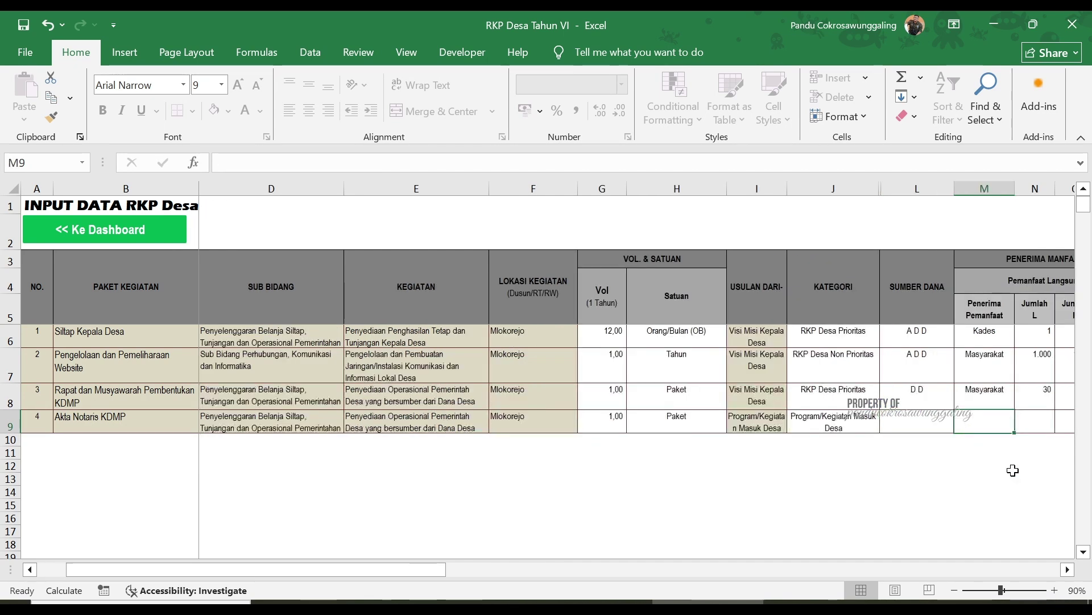
{"action": "key", "text": "Right"}
{"action": "key", "text": "Left"}
{"action": "key", "text": "Left"}
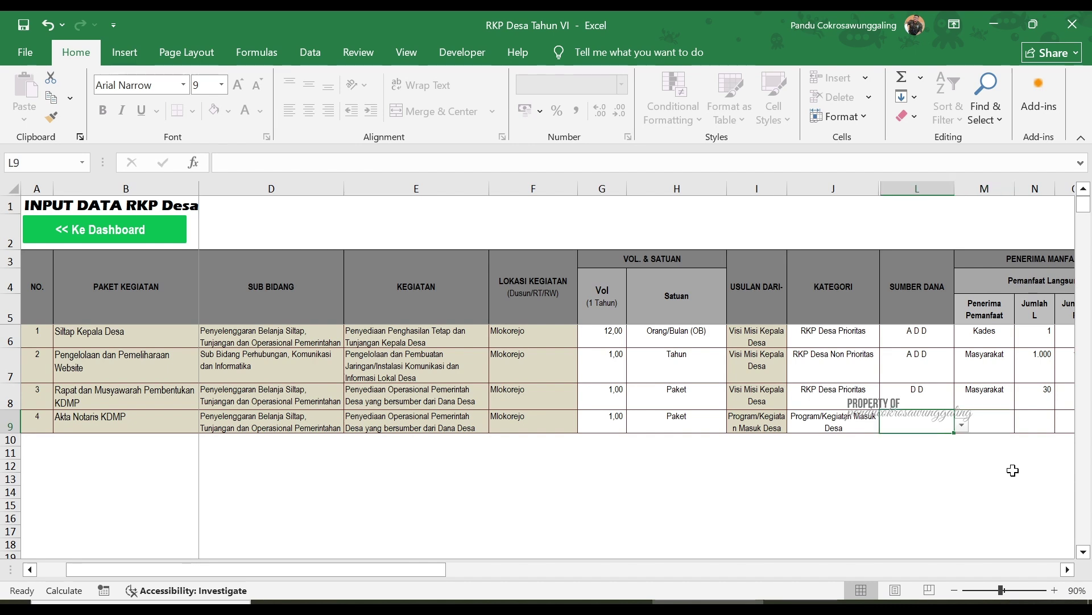
{"action": "left_click", "coordinate": [961, 425]}
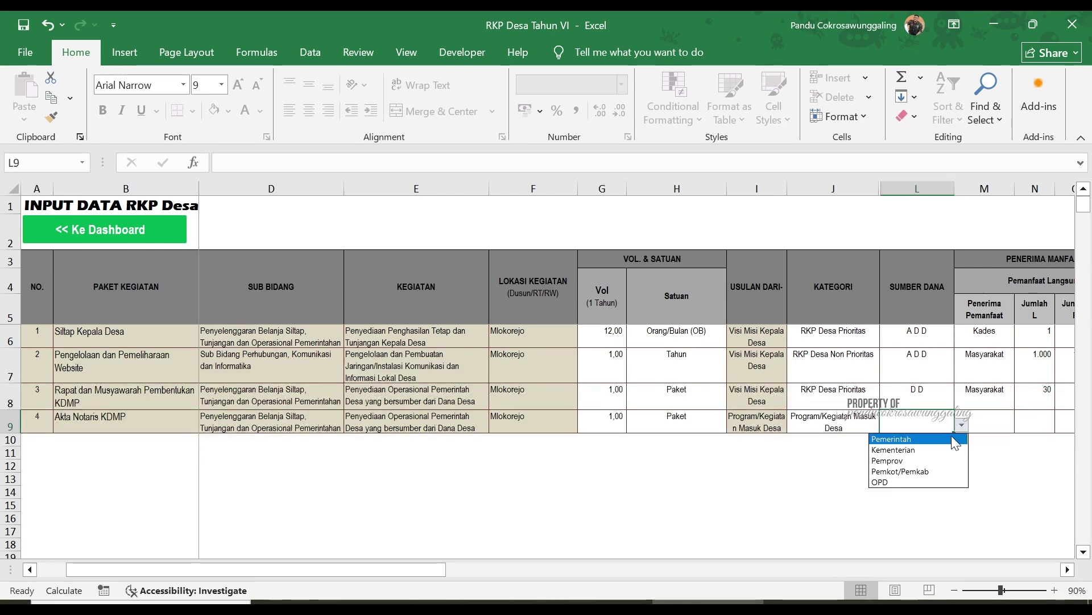
{"action": "left_click", "coordinate": [922, 483]}
Enter Pengurus KDMP as the direct beneficiary (Penerima Pemanfaat) of the Akta Notaris KDMP activity.
{"action": "key", "text": "Right"}
{"action": "key", "text": "Right"}
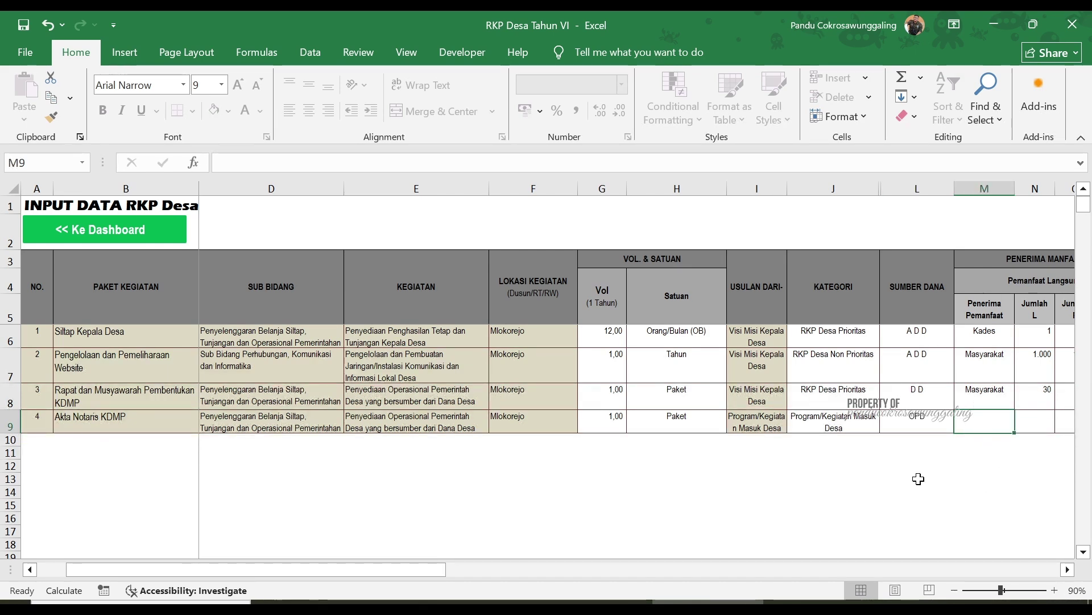
{"action": "key", "text": "Left"}
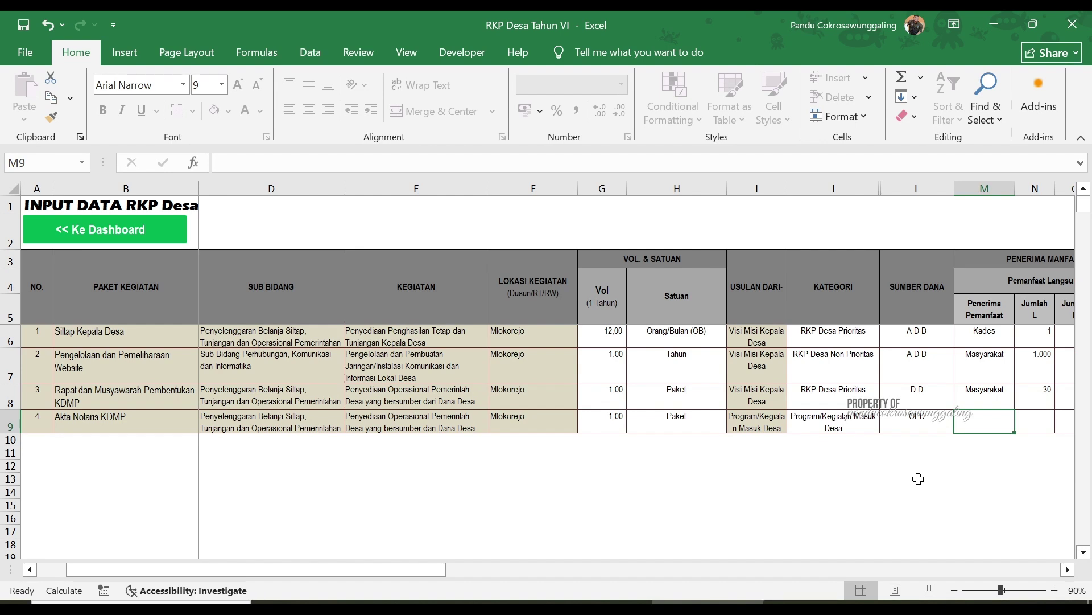
{"action": "type", "text": "Peng"}
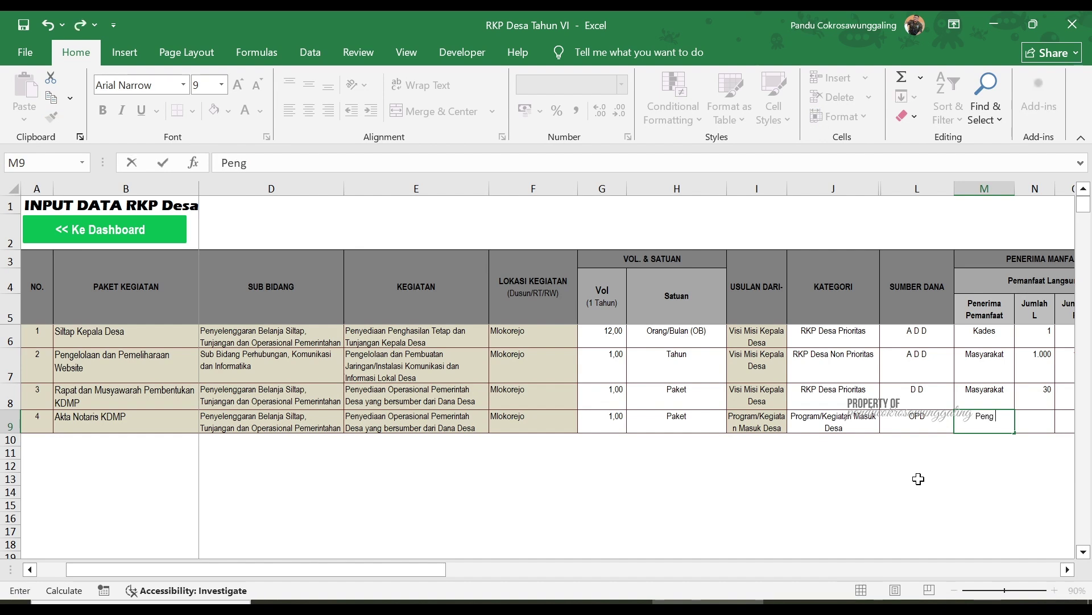
{"action": "type", "text": "urus "}
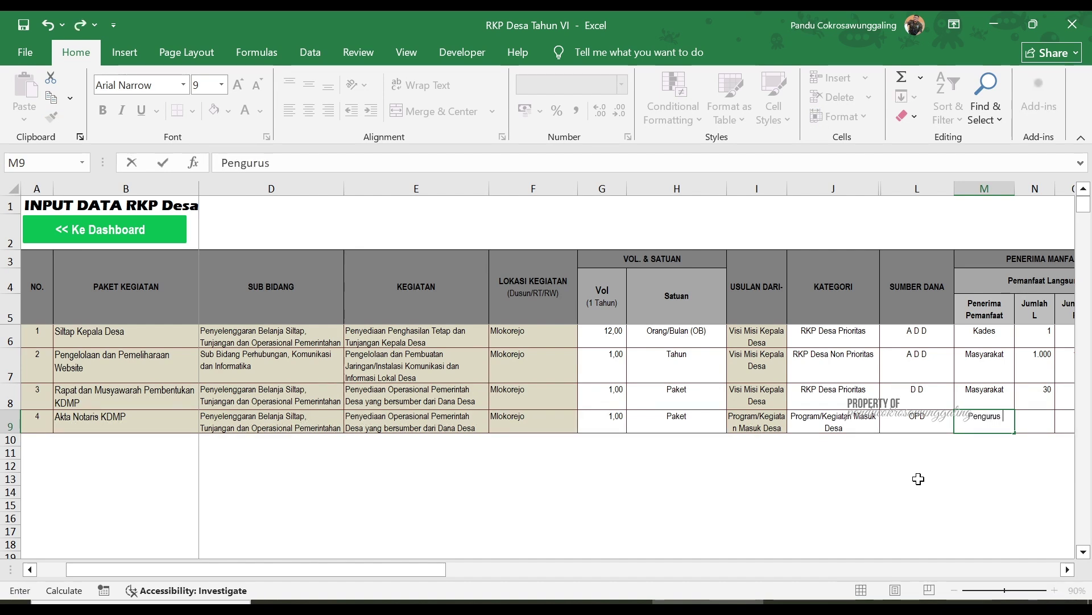
{"action": "type", "text": "KDMP"}
{"action": "key", "text": "Tab"}
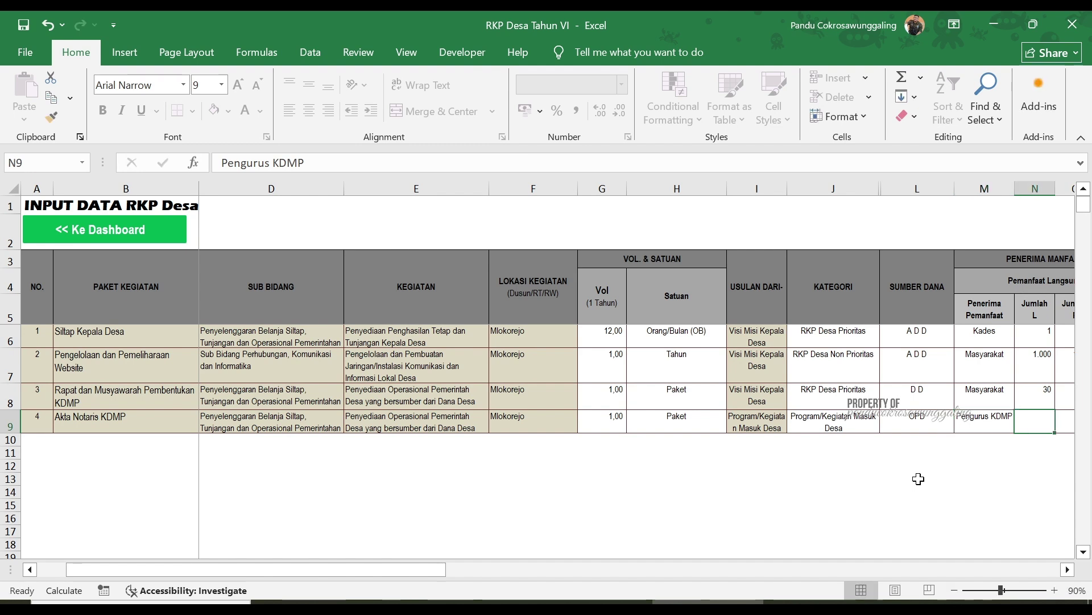
Enter the Akta Notaris KDMP beneficiary counts: 4 under Jumlah L and 3 under Jumlah P.
{"action": "scroll", "coordinate": [918, 479], "scroll_direction": "right", "scroll_amount": 2}
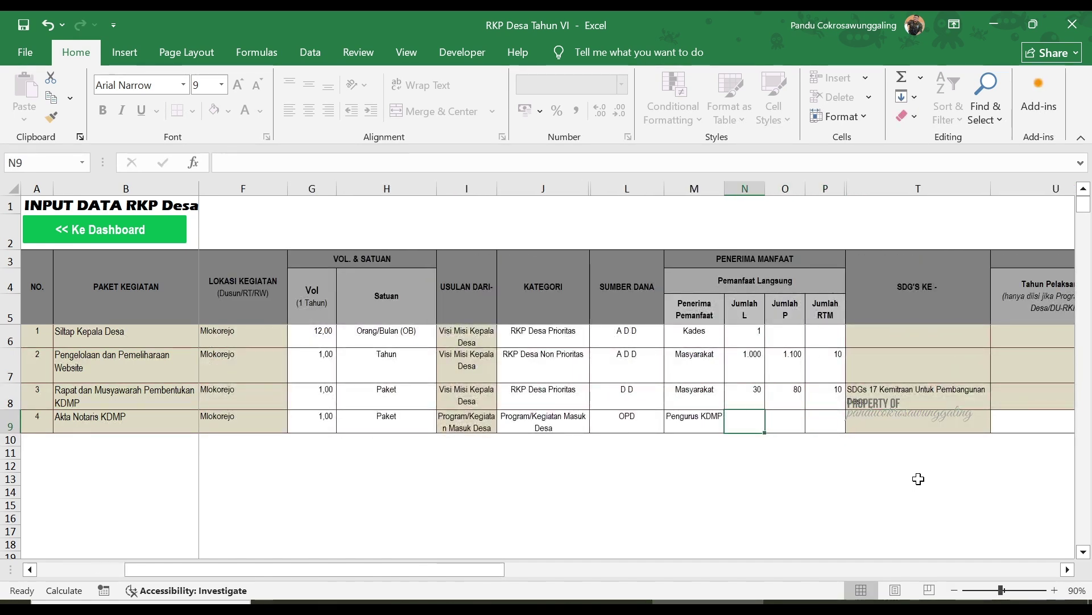
{"action": "type", "text": "4"}
{"action": "key", "text": "Tab"}
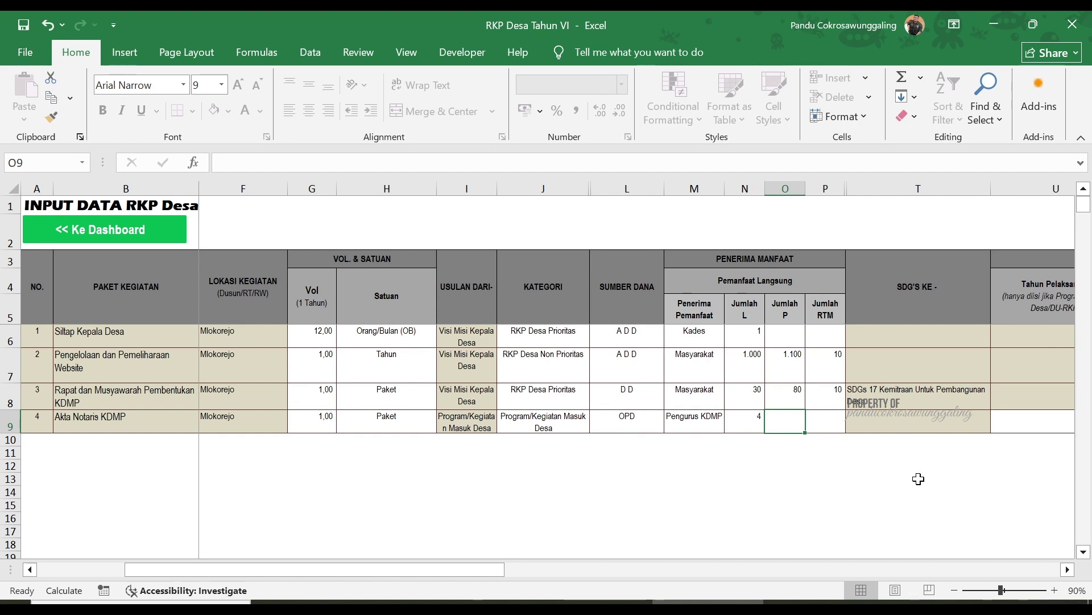
{"action": "type", "text": "3"}
{"action": "key", "text": "Tab"}
Enter 2025 as the implementation year (Tahun Pelaksanaan) for the Akta Notaris KDMP activity.
{"action": "key", "text": "Tab"}
{"action": "key", "text": "Tab"}
{"action": "key", "text": "Tab"}
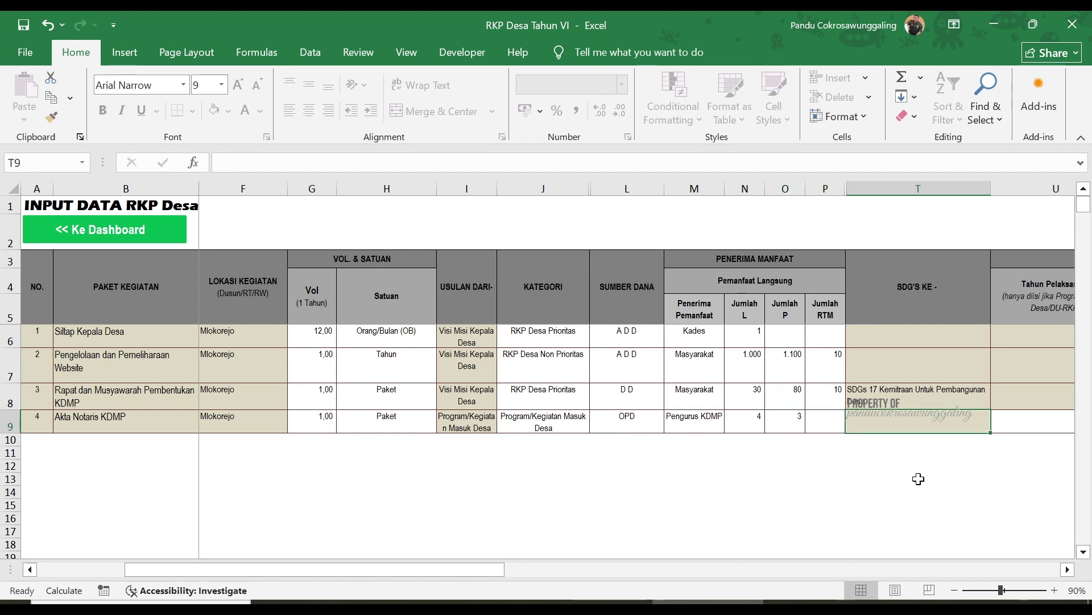
{"action": "key", "text": "shift+Tab"}
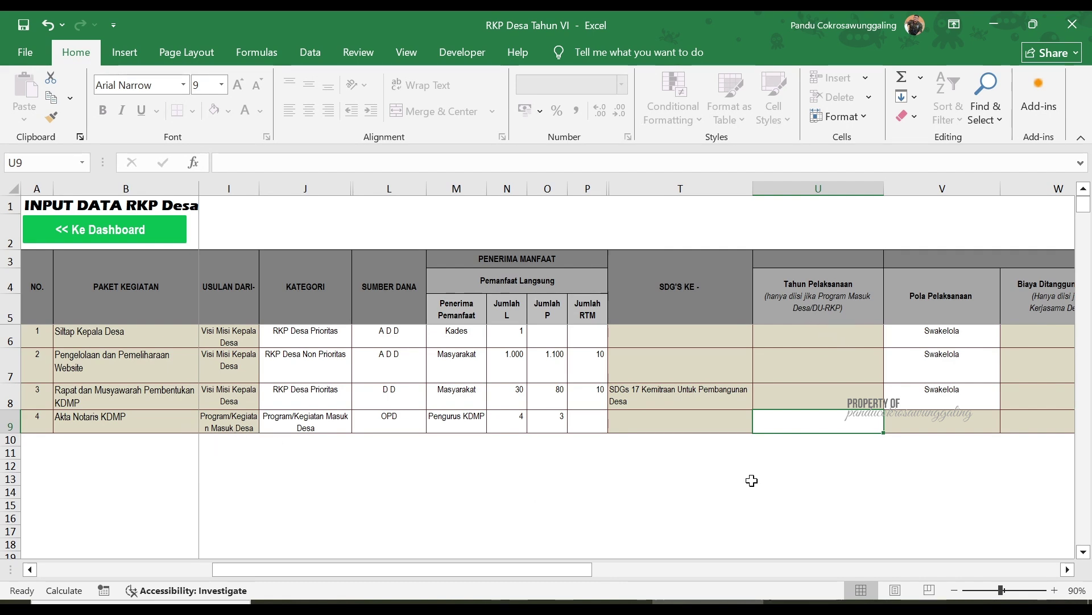
{"action": "type", "text": "2025"}
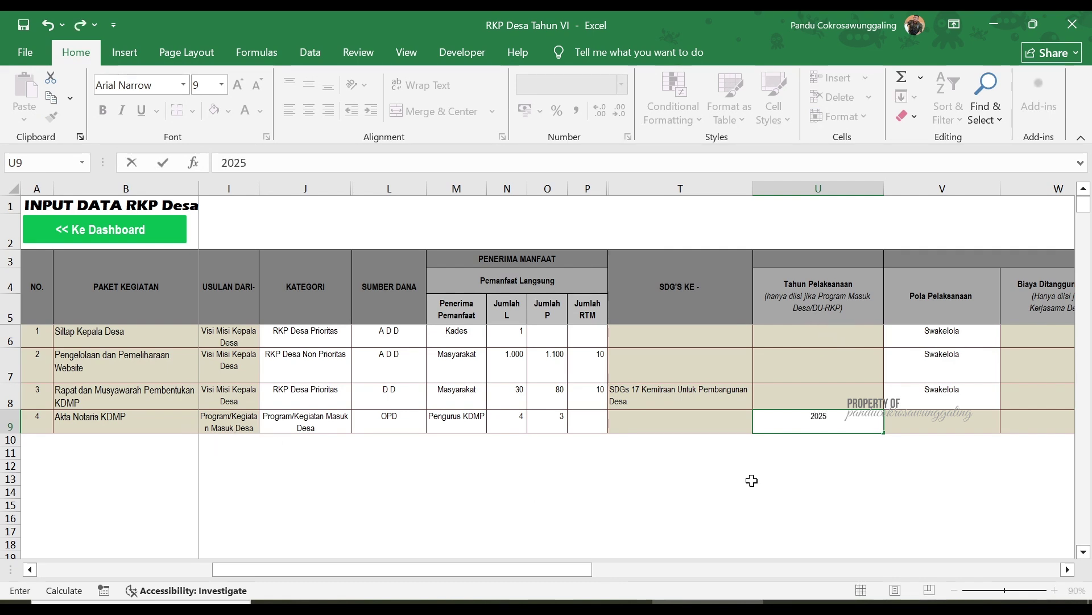
Enter 2500000 as the budget plan amount (Jumlah Rencana Anggaran Biaya) for the Akta Notaris KDMP activity.
{"action": "key", "text": "Tab"}
{"action": "key", "text": "Tab"}
{"action": "key", "text": "Tab"}
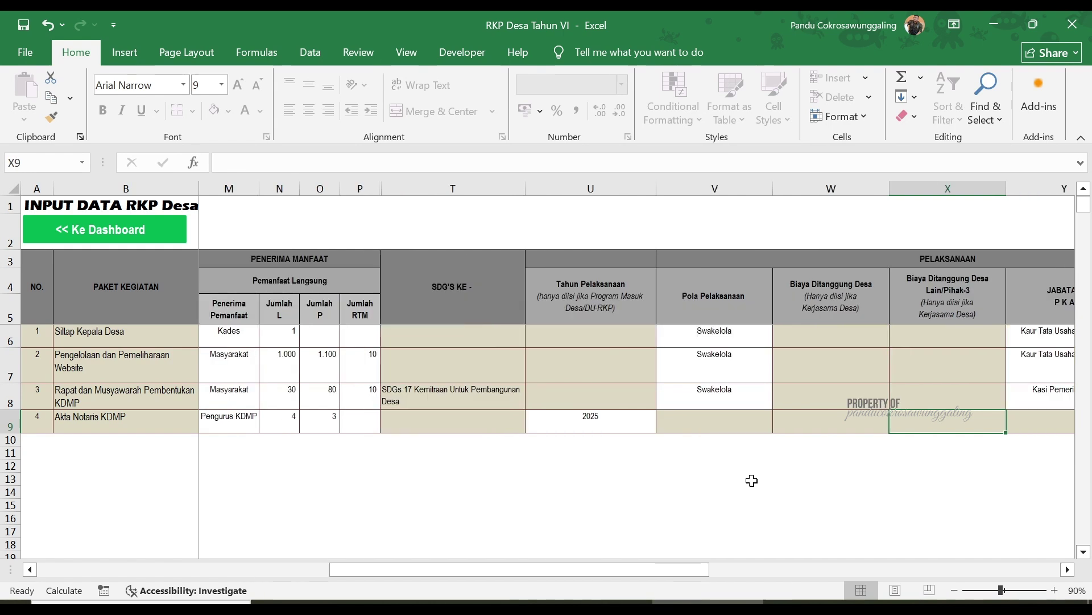
{"action": "key", "text": "Tab"}
{"action": "key", "text": "Tab"}
{"action": "key", "text": "Tab"}
{"action": "key", "text": "Tab"}
{"action": "key", "text": "Tab"}
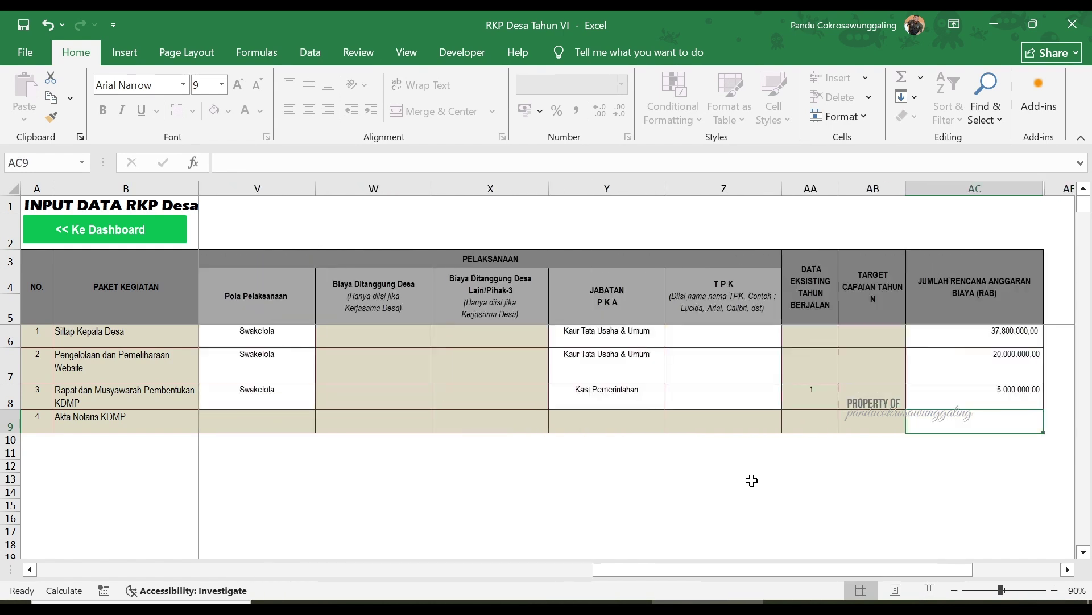
{"action": "type", "text": "2500000"}
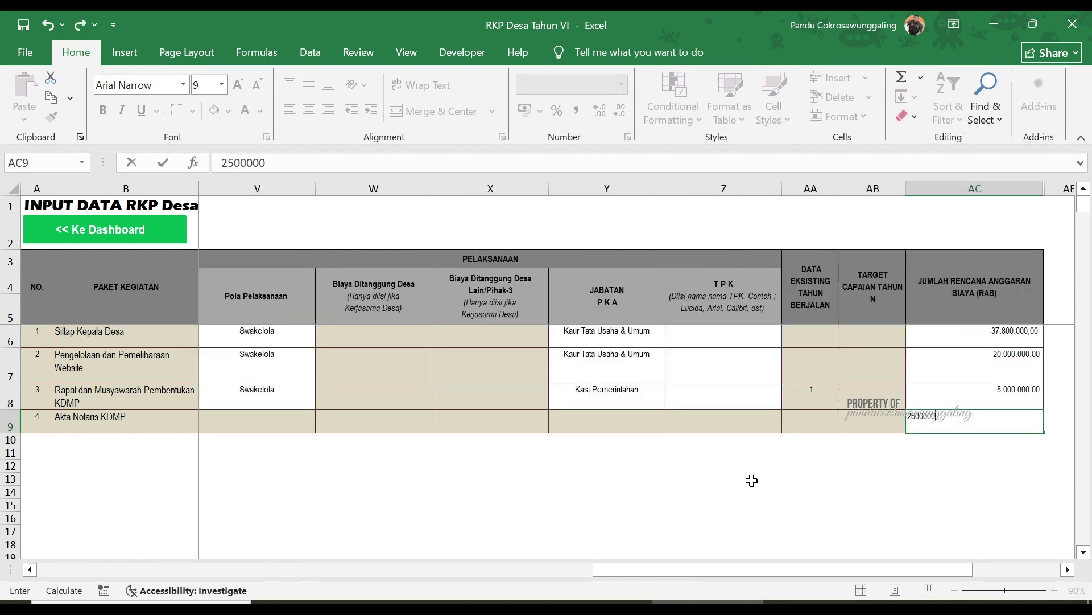
{"action": "key", "text": "Return"}
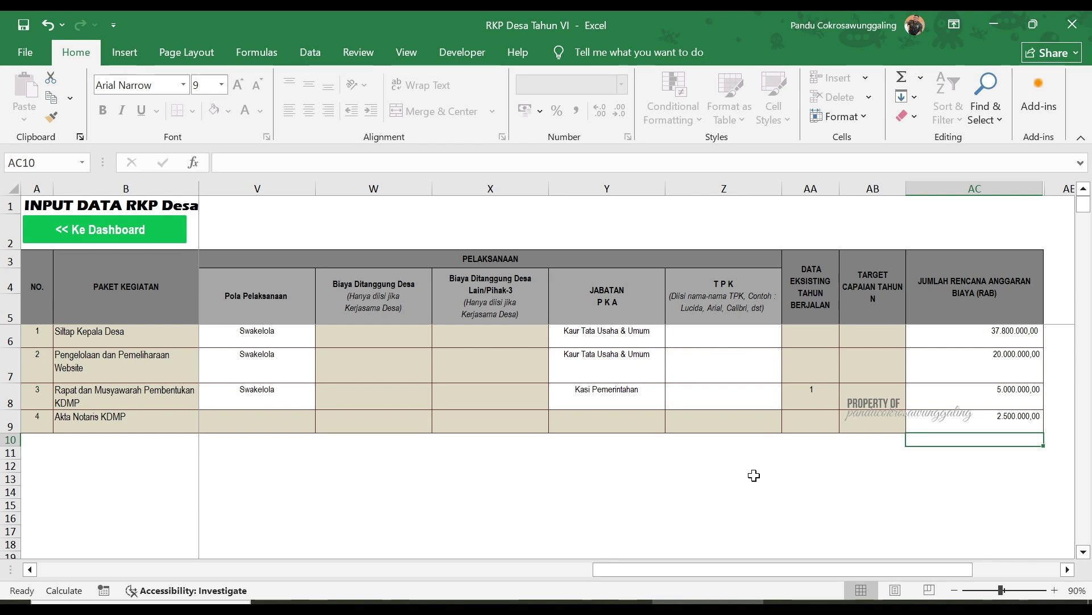
Save the workbook and return from the input data sheet to the dashboard.
{"action": "scroll", "coordinate": [119, 555], "scroll_direction": "left", "scroll_amount": 6}
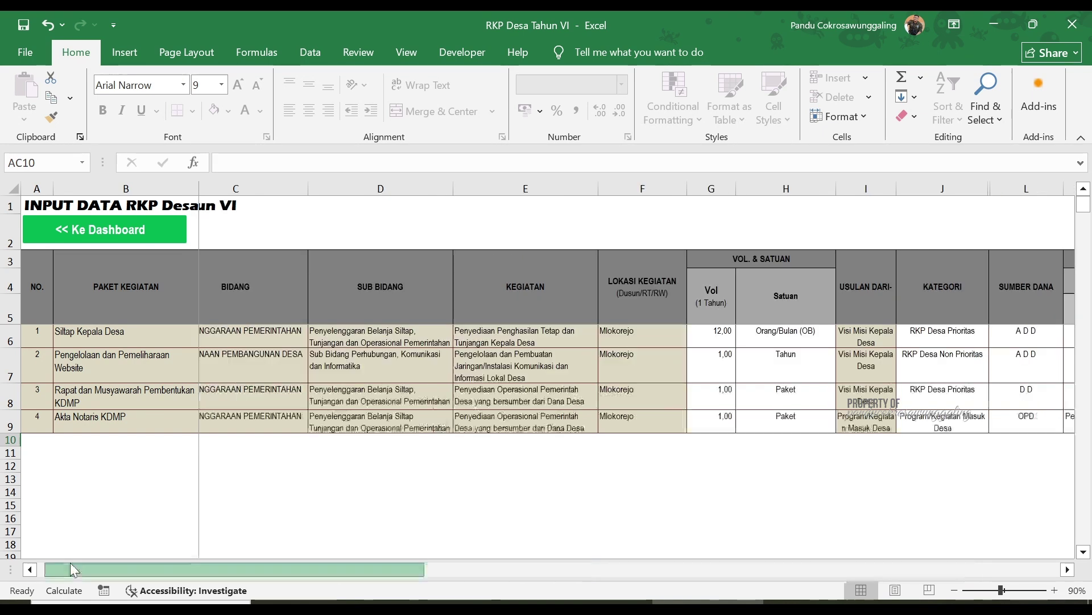
{"action": "key", "text": "ctrl+s"}
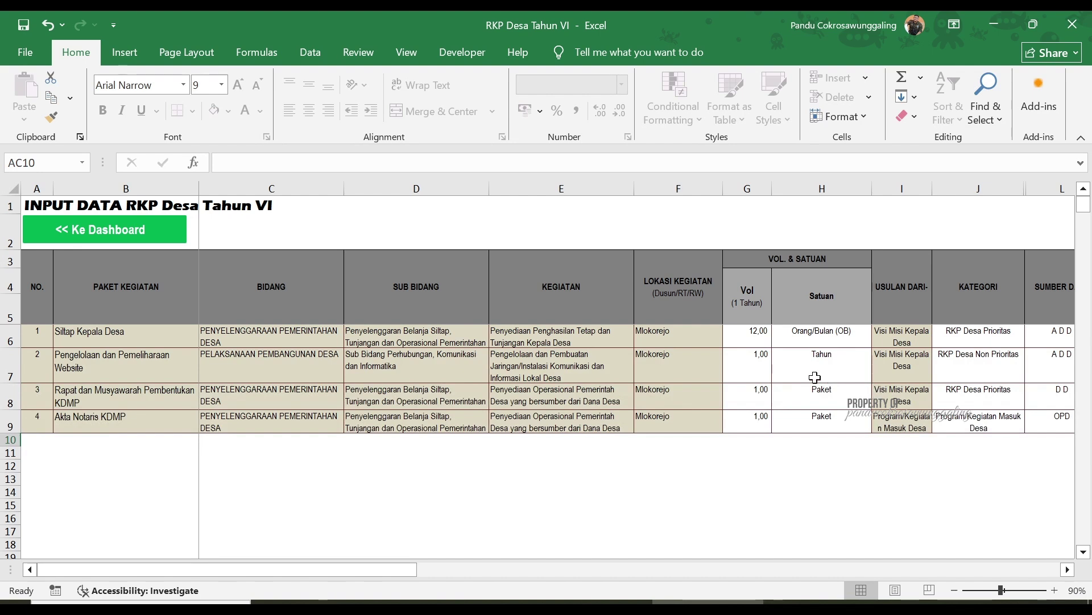
{"action": "left_click", "coordinate": [120, 232]}
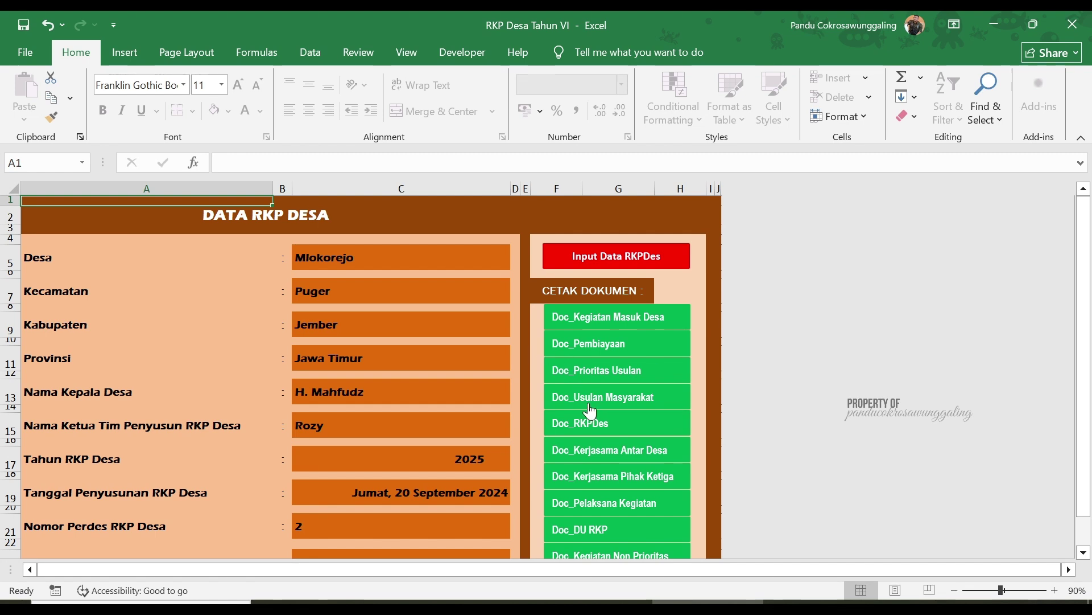
Review the Doc_Kegiatan Masuk Desa document at 80% zoom and return to the dashboard.
{"action": "left_click", "coordinate": [623, 322]}
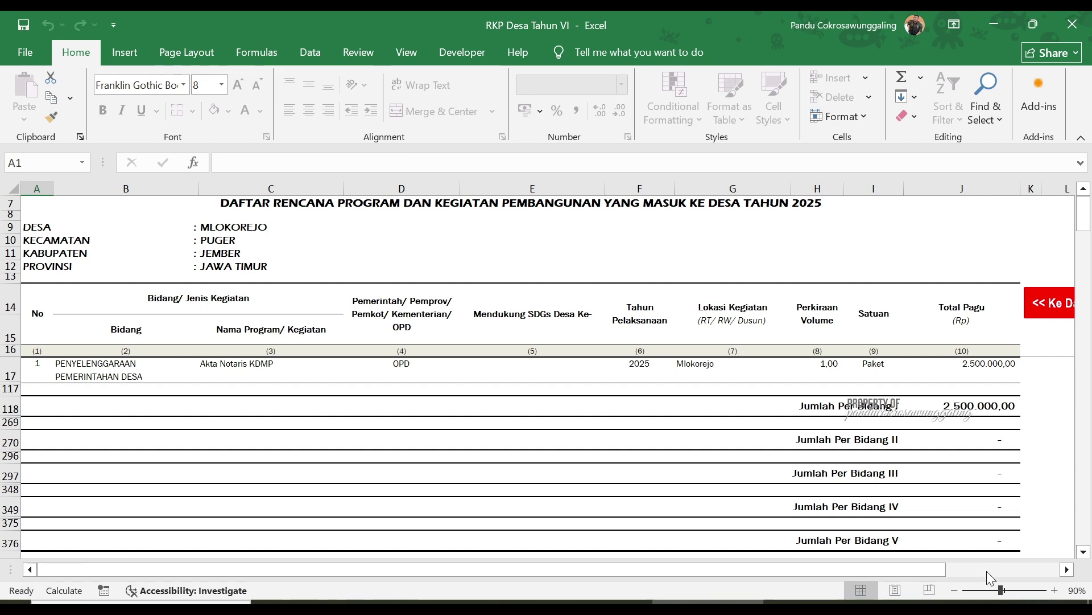
{"action": "left_click", "coordinate": [954, 590]}
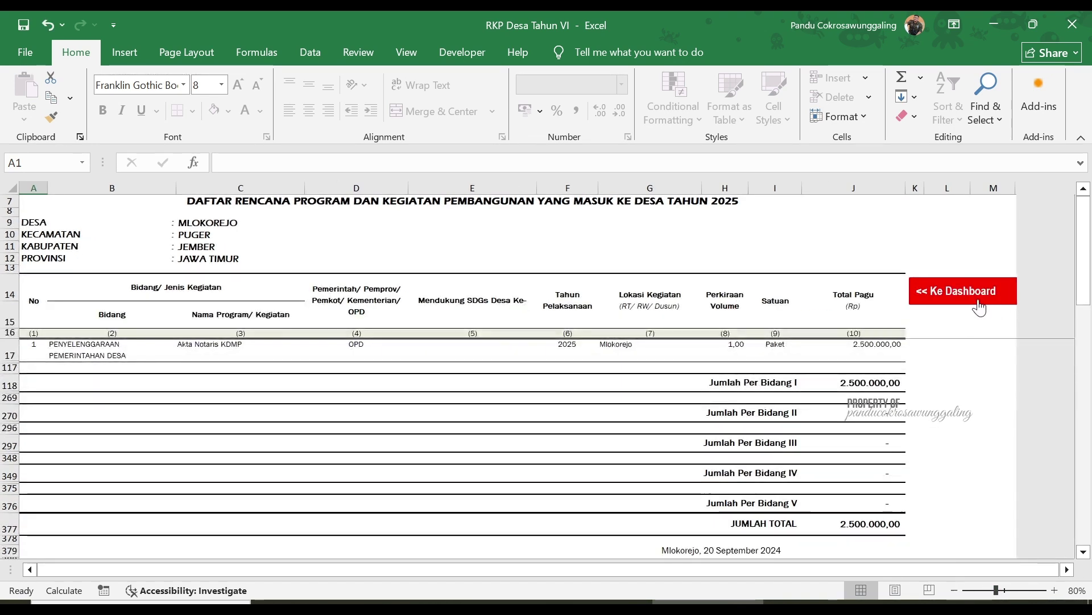
{"action": "left_click", "coordinate": [960, 295]}
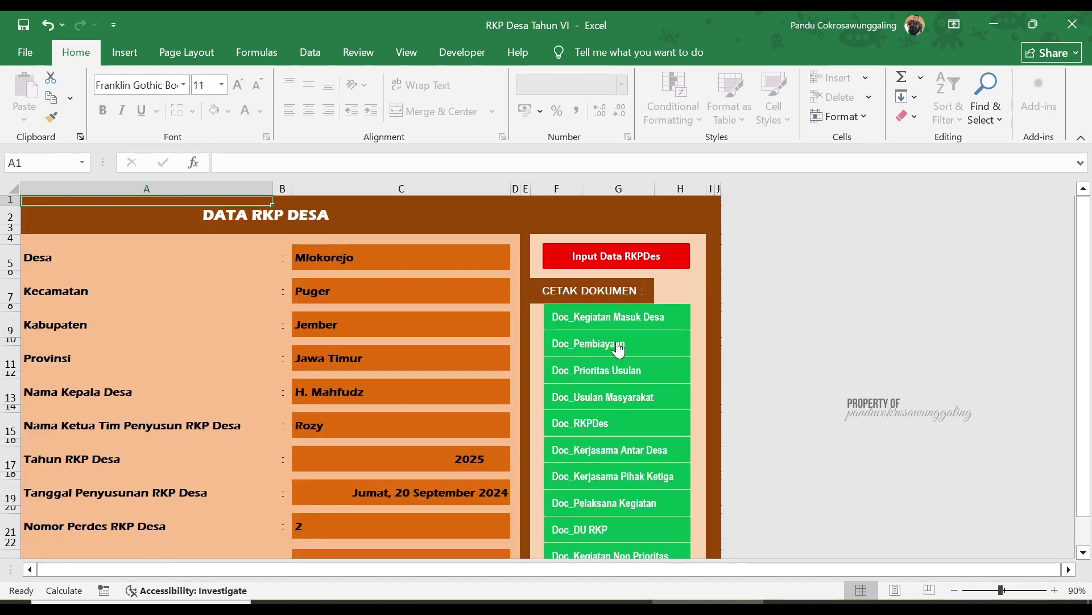
Examine the Doc_Pembiayaan document down to its JUMLAH TOTAL row and signature section, and return to the dashboard.
{"action": "left_click", "coordinate": [596, 345]}
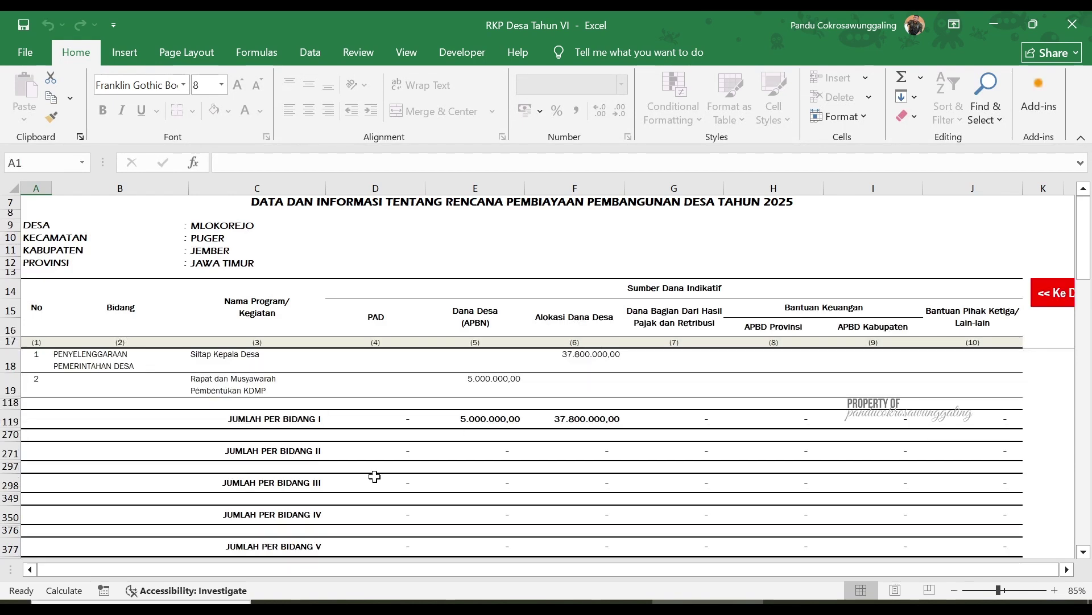
{"action": "scroll", "coordinate": [507, 421], "scroll_direction": "down", "scroll_amount": 2}
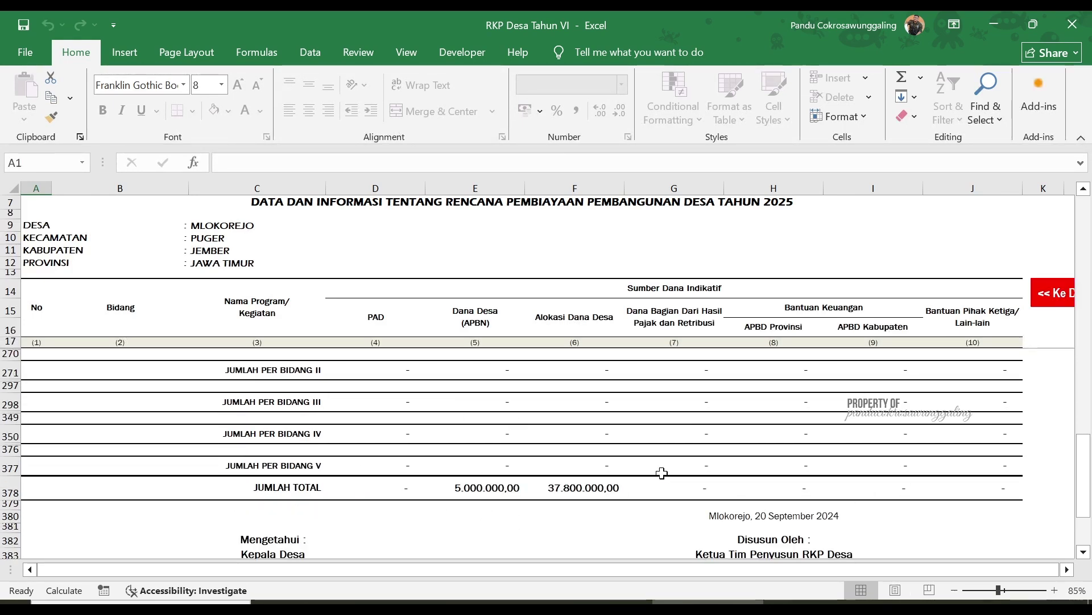
{"action": "scroll", "coordinate": [662, 473], "scroll_direction": "up", "scroll_amount": 1}
{"action": "scroll", "coordinate": [662, 473], "scroll_direction": "down", "scroll_amount": 1}
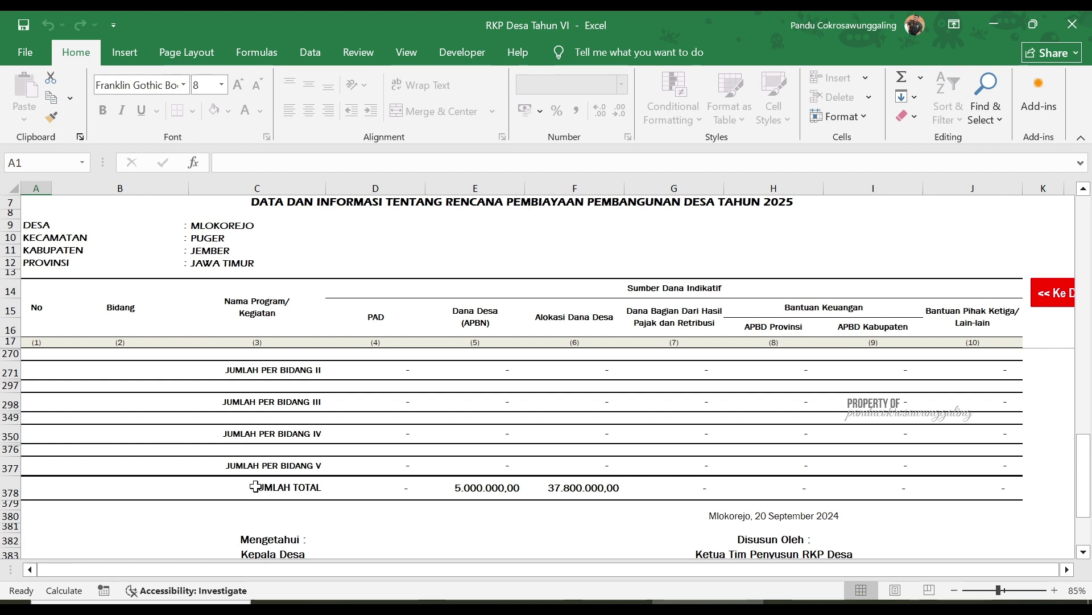
{"action": "left_click", "coordinate": [10, 493]}
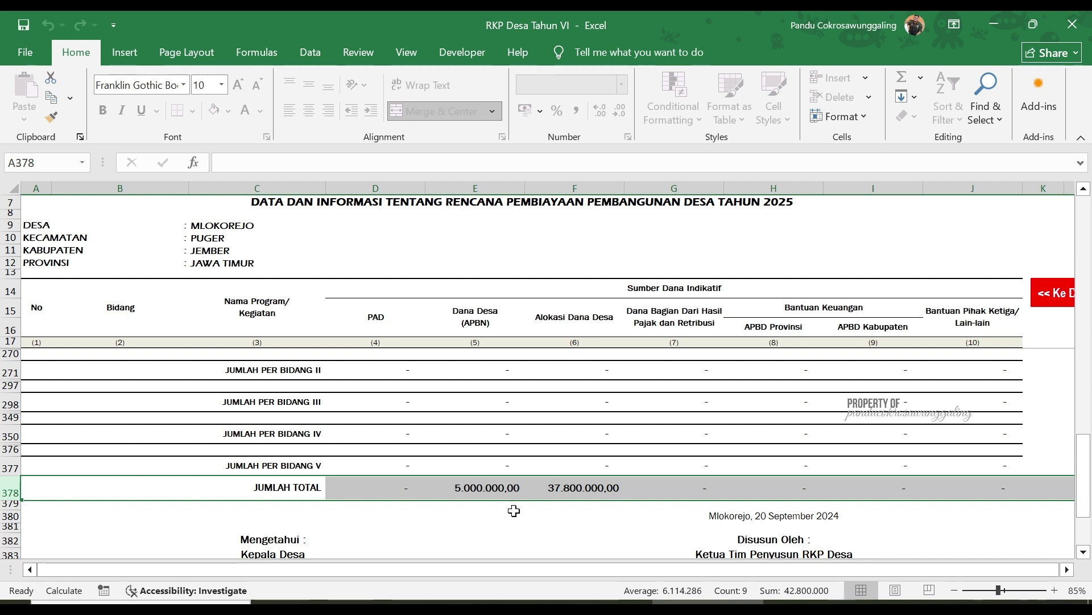
{"action": "scroll", "coordinate": [929, 441], "scroll_direction": "down", "scroll_amount": 2}
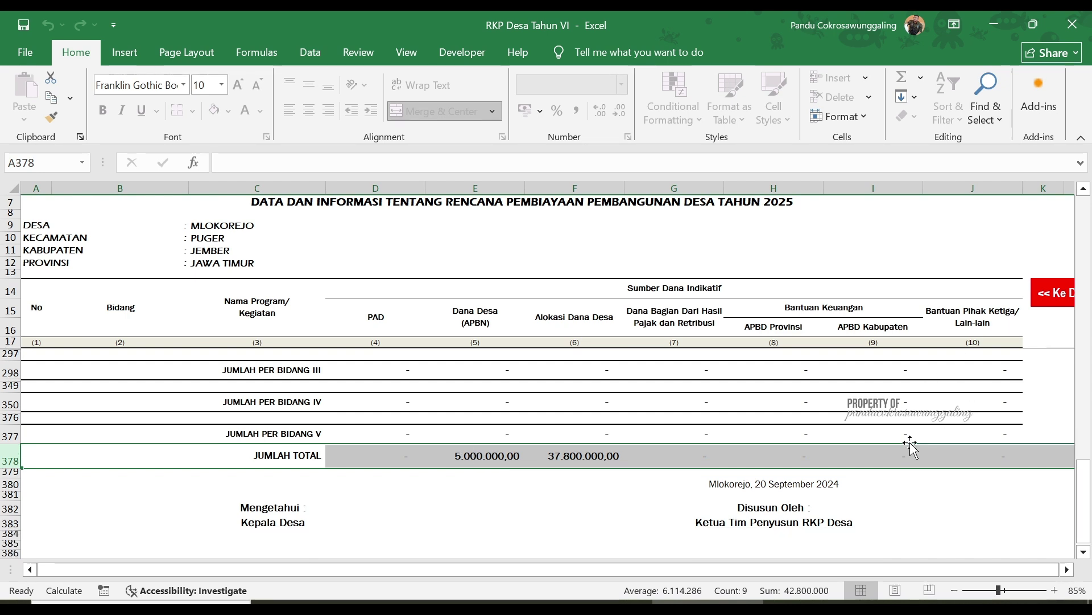
{"action": "scroll", "coordinate": [965, 451], "scroll_direction": "up", "scroll_amount": 3}
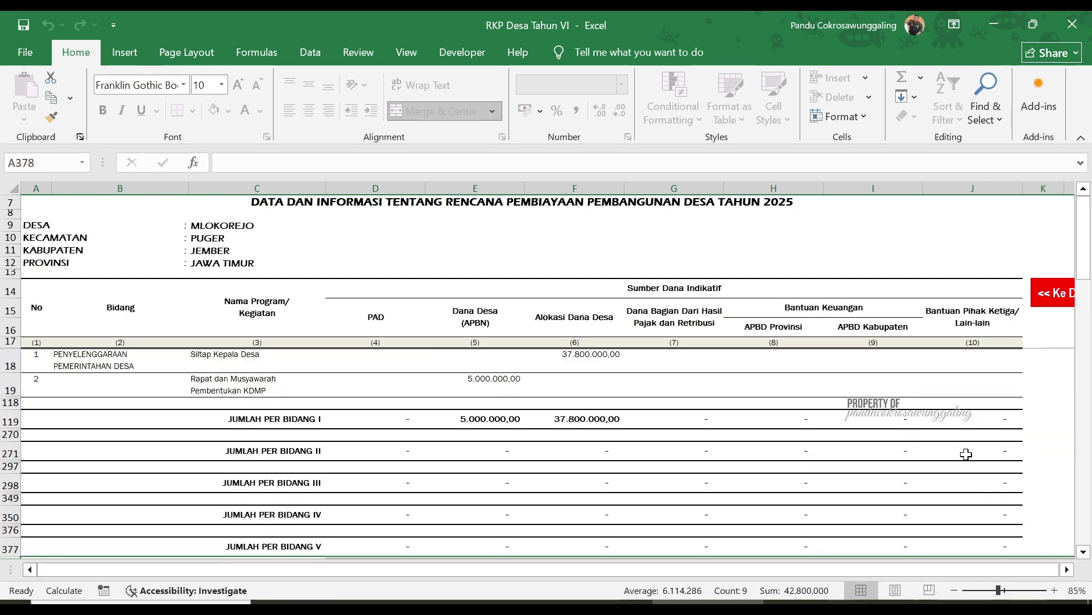
{"action": "left_click", "coordinate": [1051, 294]}
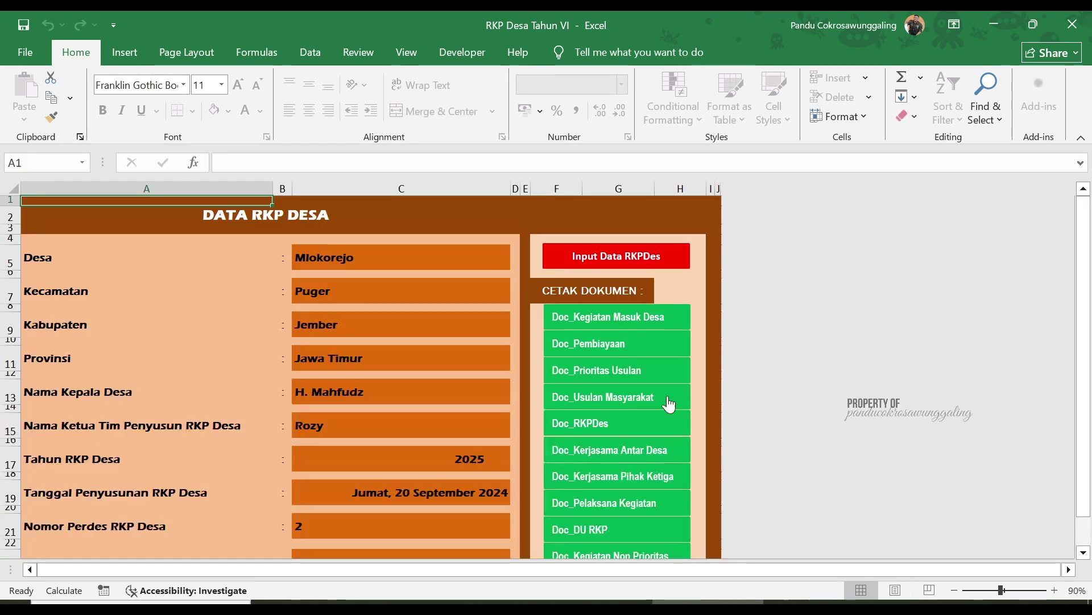
Review the Doc_Prioritas Usulan and Doc_Usulan Masyarakat documents, returning to the dashboard after each.
{"action": "left_click", "coordinate": [627, 371]}
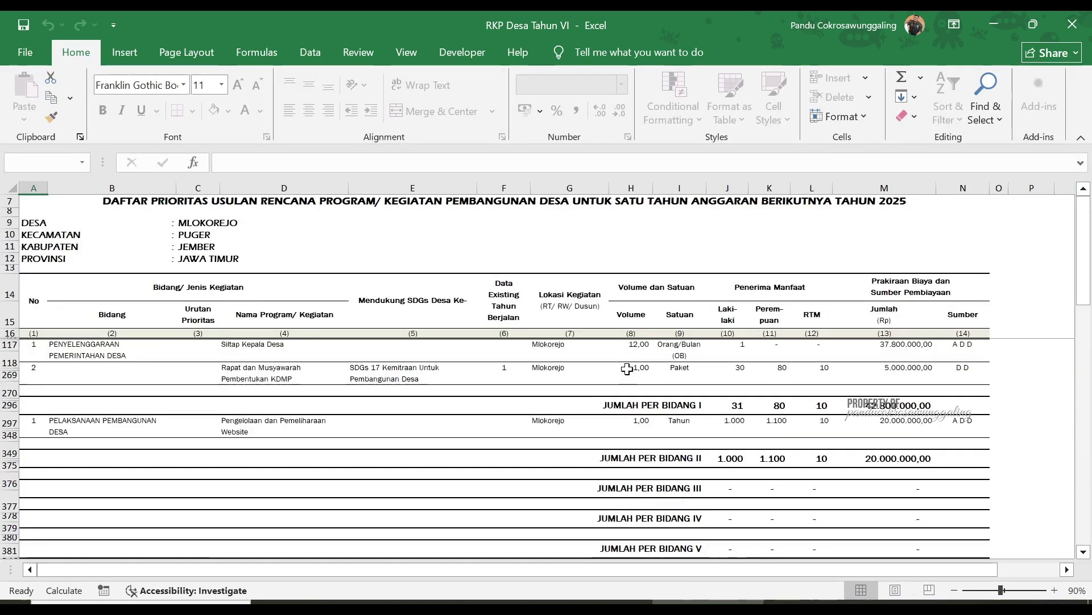
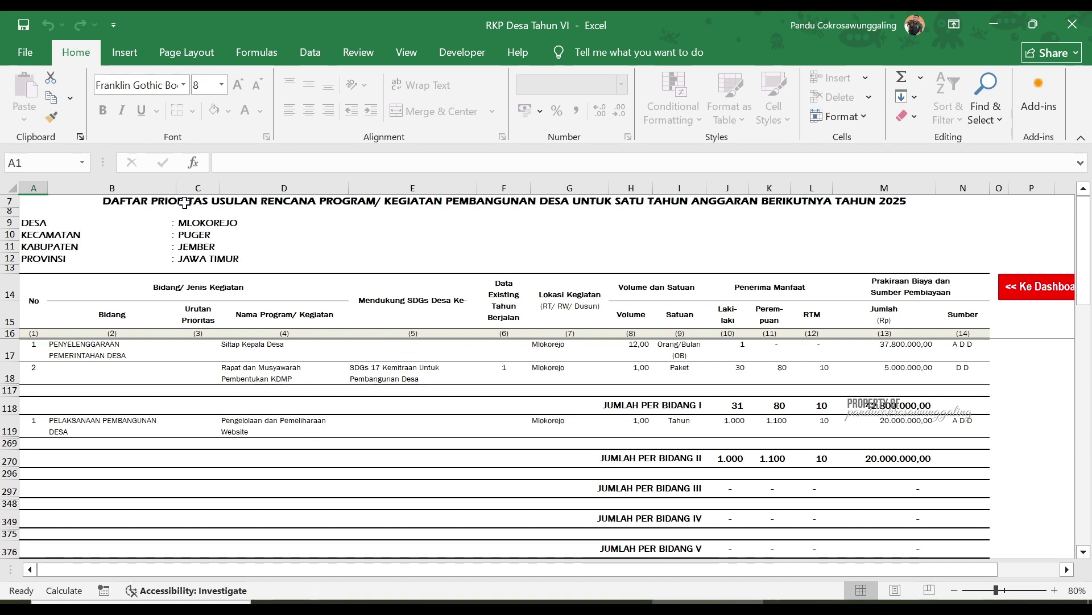
{"action": "left_click", "coordinate": [1036, 291]}
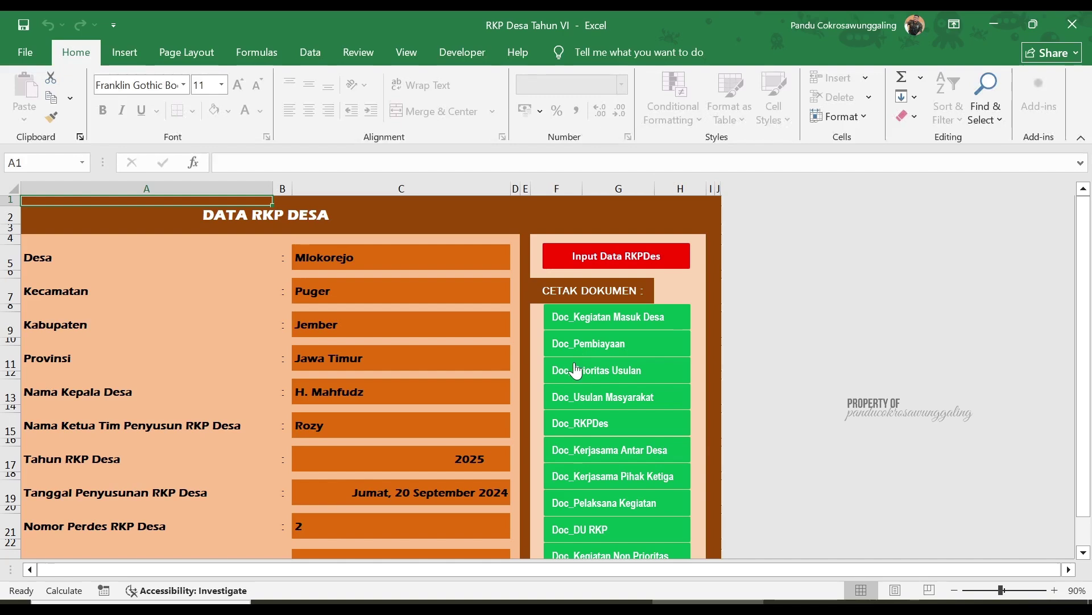
{"action": "left_click", "coordinate": [607, 395]}
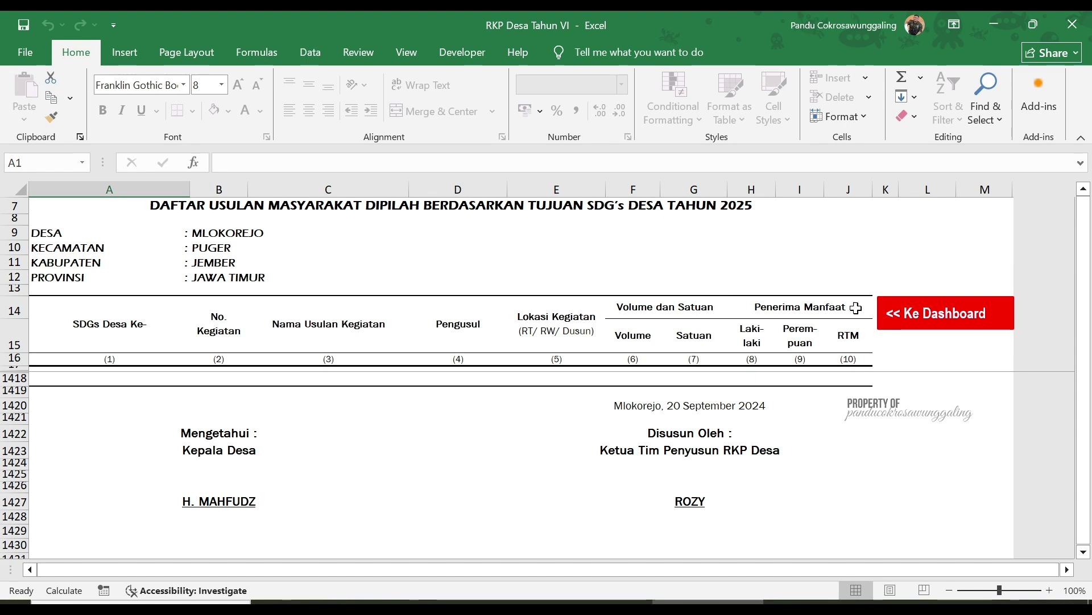
{"action": "left_click", "coordinate": [936, 319]}
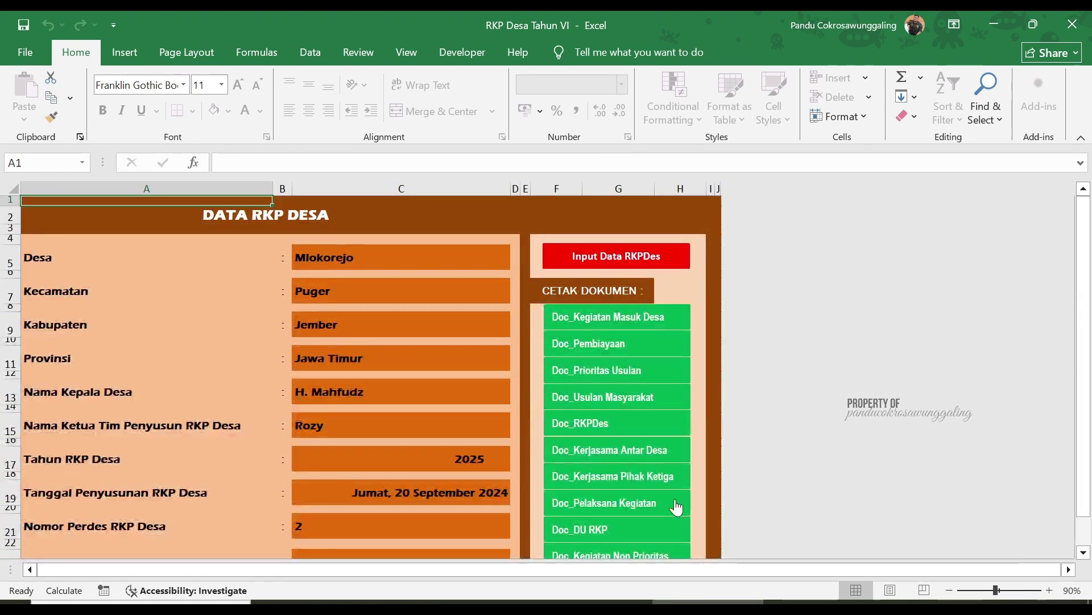
Switch to the RPJM Desa workbook and check the Asal Usulan entries and the Rencana Pelaksanaan columns of the activities.
{"action": "key", "text": "ctrl+Tab"}
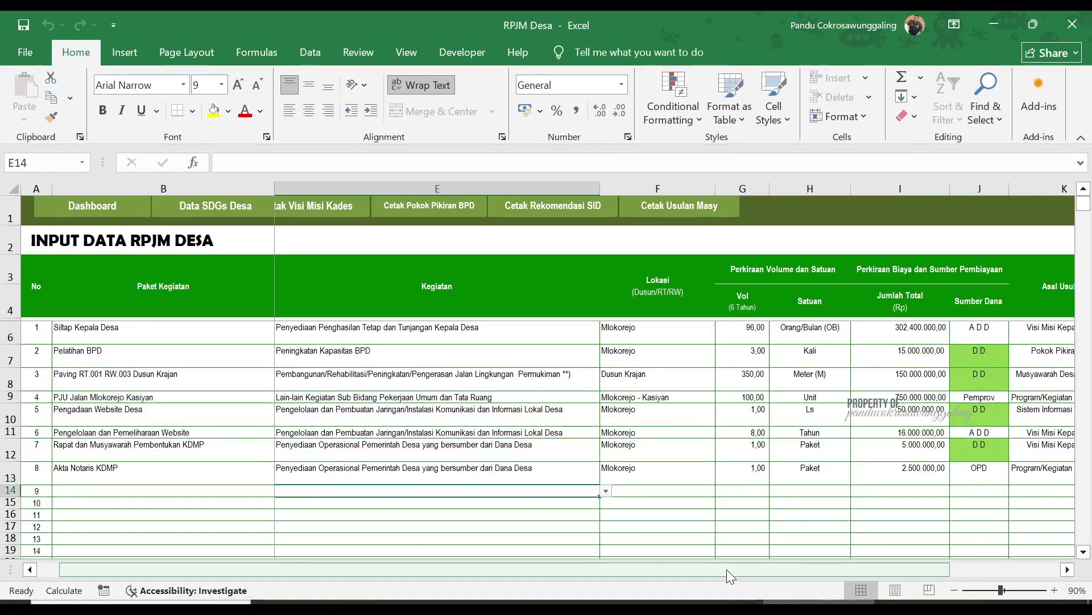
{"action": "left_click_drag", "start_coordinate": [726, 569], "coordinate": [744, 558]}
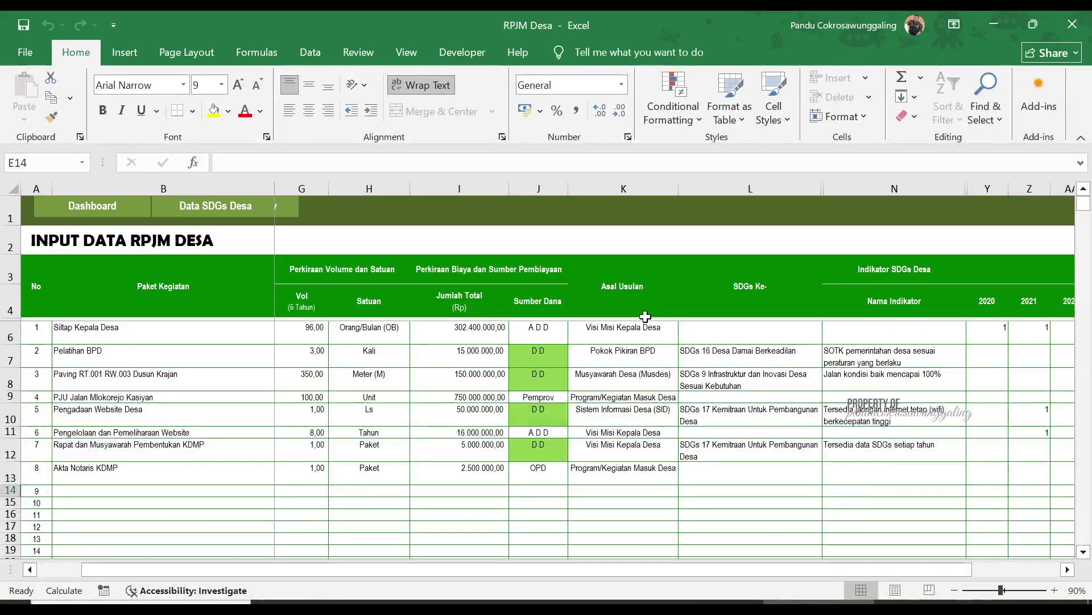
{"action": "left_click", "coordinate": [657, 380]}
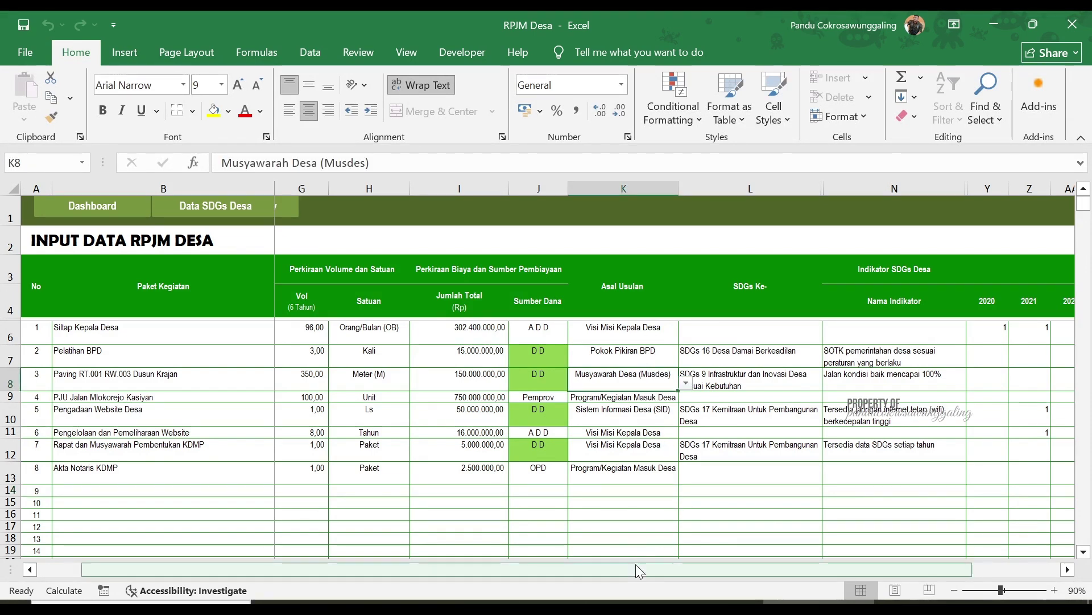
{"action": "left_click_drag", "start_coordinate": [630, 565], "coordinate": [690, 551]}
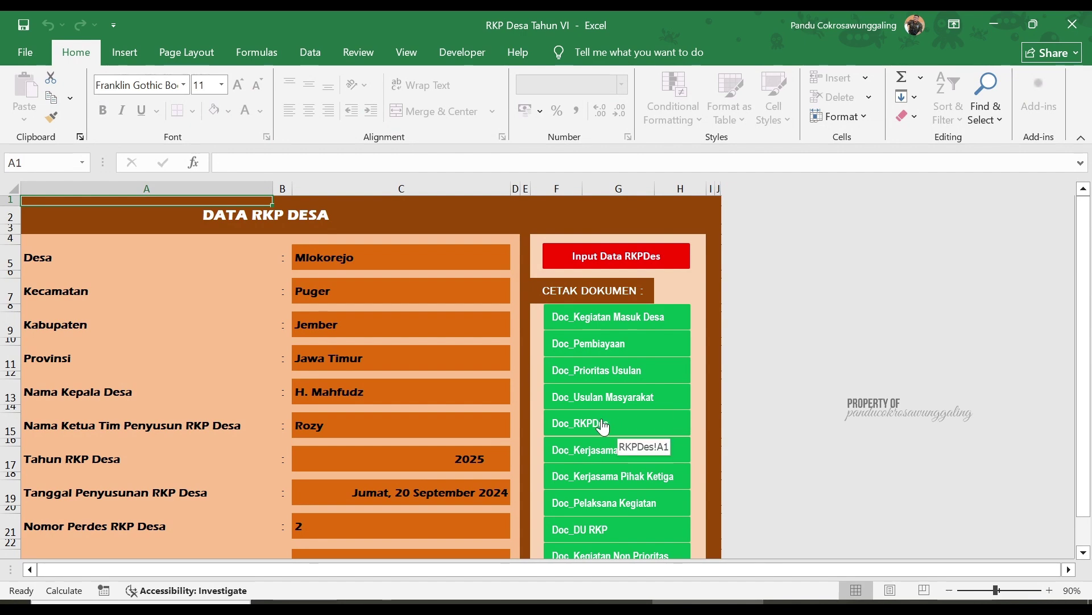
Examine the activities and totals listed in the Doc_RKPDes document of the RKP Desa workbook and return to the dashboard.
{"action": "left_click", "coordinate": [608, 415]}
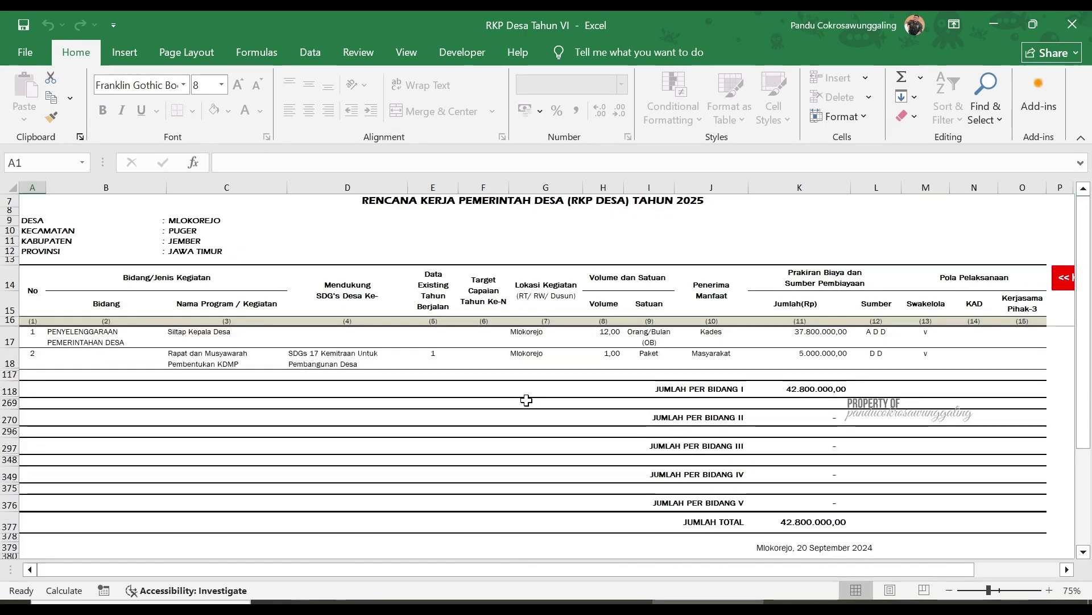
{"action": "scroll", "coordinate": [527, 400], "scroll_direction": "down", "scroll_amount": 2}
{"action": "scroll", "coordinate": [523, 406], "scroll_direction": "up", "scroll_amount": 2}
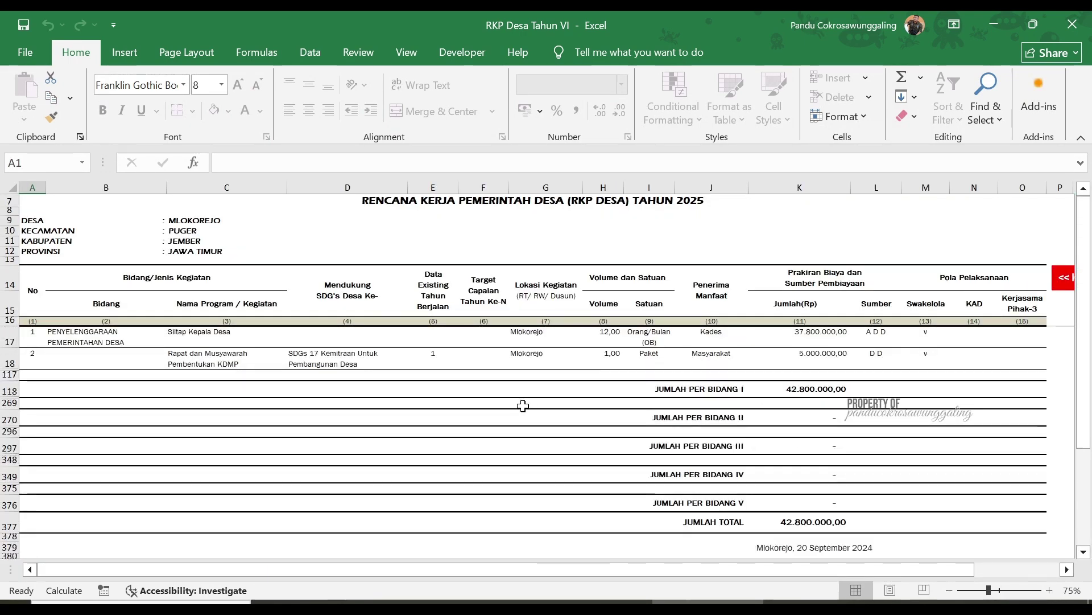
{"action": "left_click", "coordinate": [412, 433]}
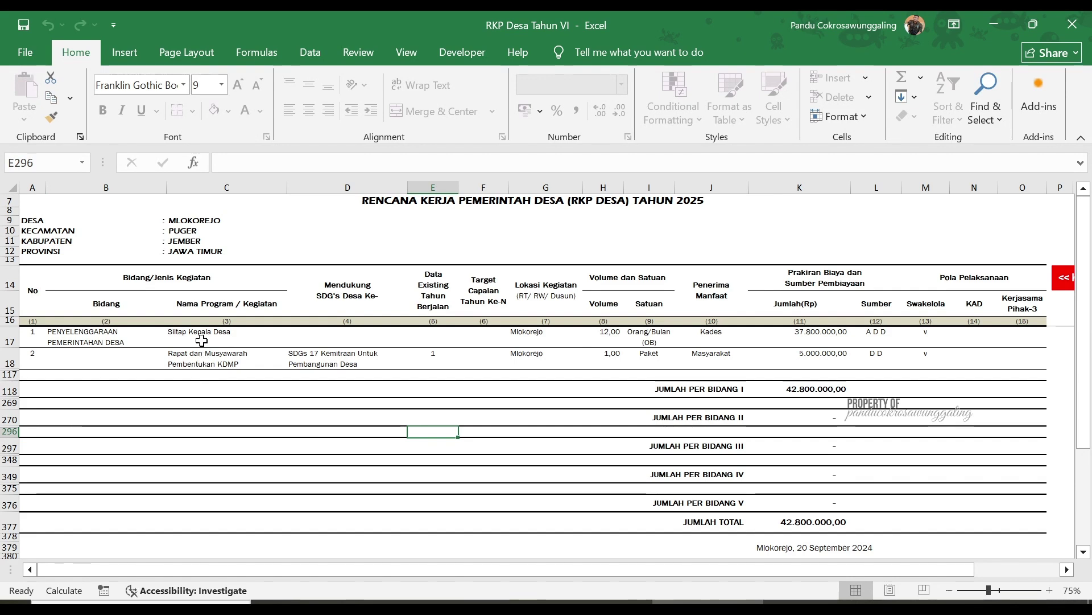
{"action": "left_click", "coordinate": [203, 360]}
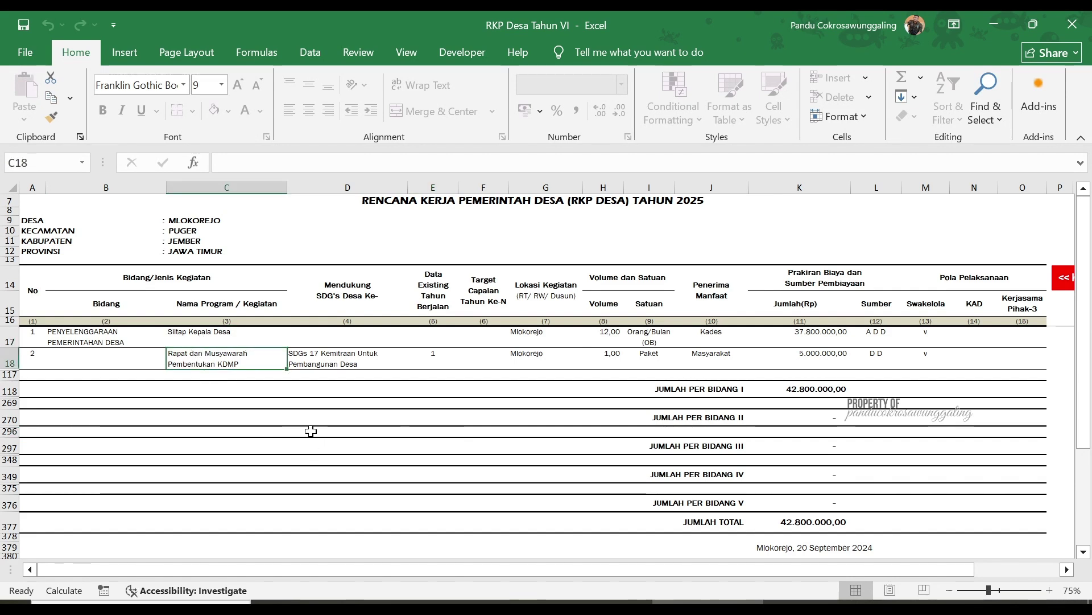
{"action": "left_click", "coordinate": [219, 339]}
{"action": "left_click", "coordinate": [224, 360]}
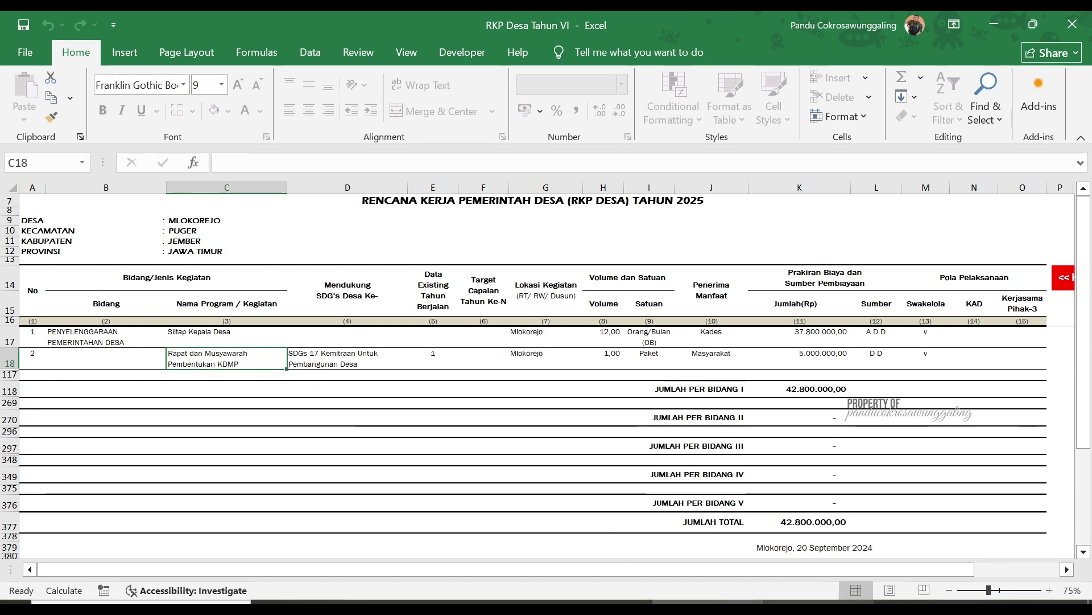
{"action": "left_click", "coordinate": [1064, 288]}
Check the KATEGORI values of the website maintenance and Akta Notaris KDMP activities in the RKPDes input data, and return to the dashboard.
{"action": "left_click", "coordinate": [624, 272]}
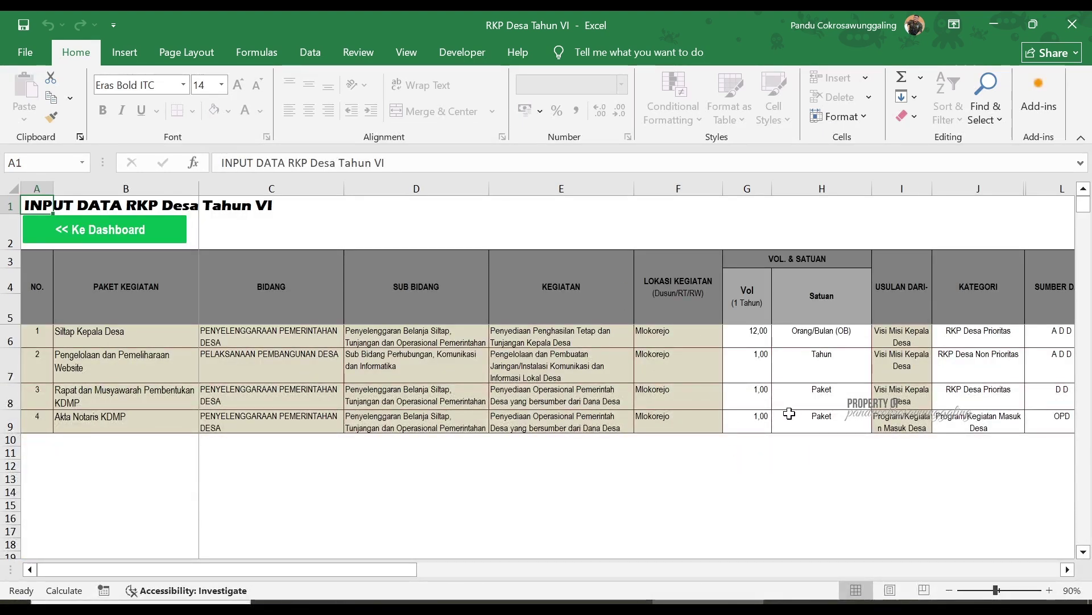
{"action": "left_click", "coordinate": [986, 360]}
{"action": "left_click", "coordinate": [983, 419]}
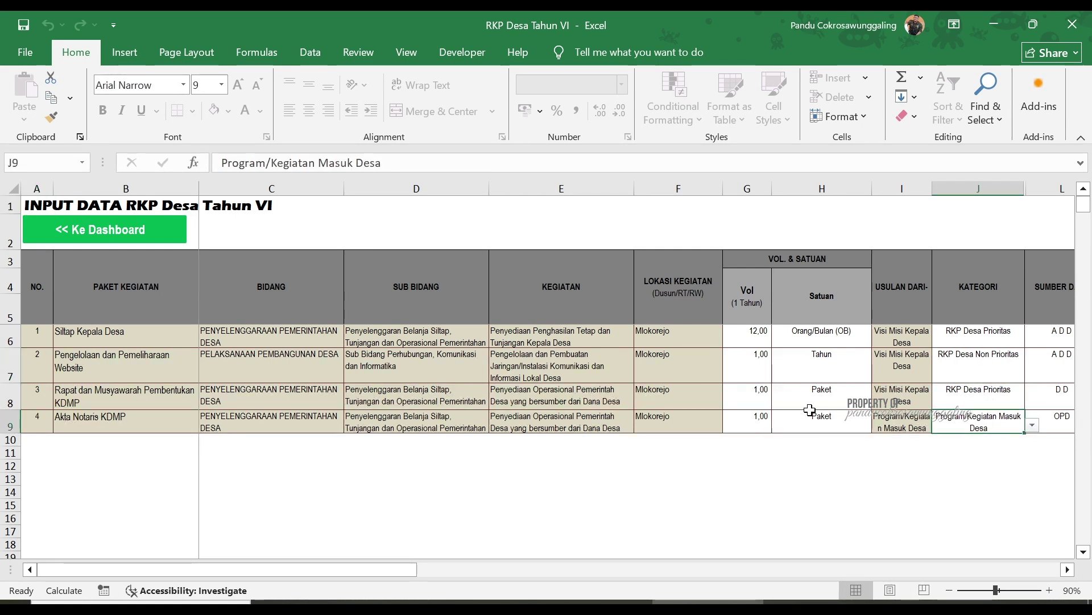
{"action": "left_click", "coordinate": [144, 230]}
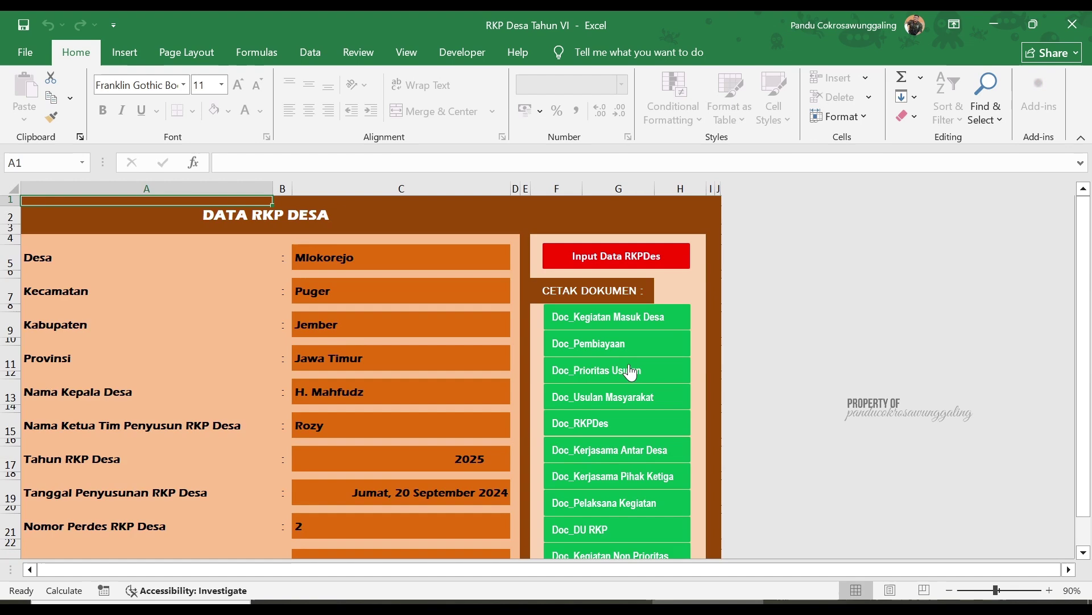
Recheck the Doc_RKPDes document and view the Doc_Kerjasama Antar Desa document, returning to the dashboard after each.
{"action": "left_click", "coordinate": [612, 427]}
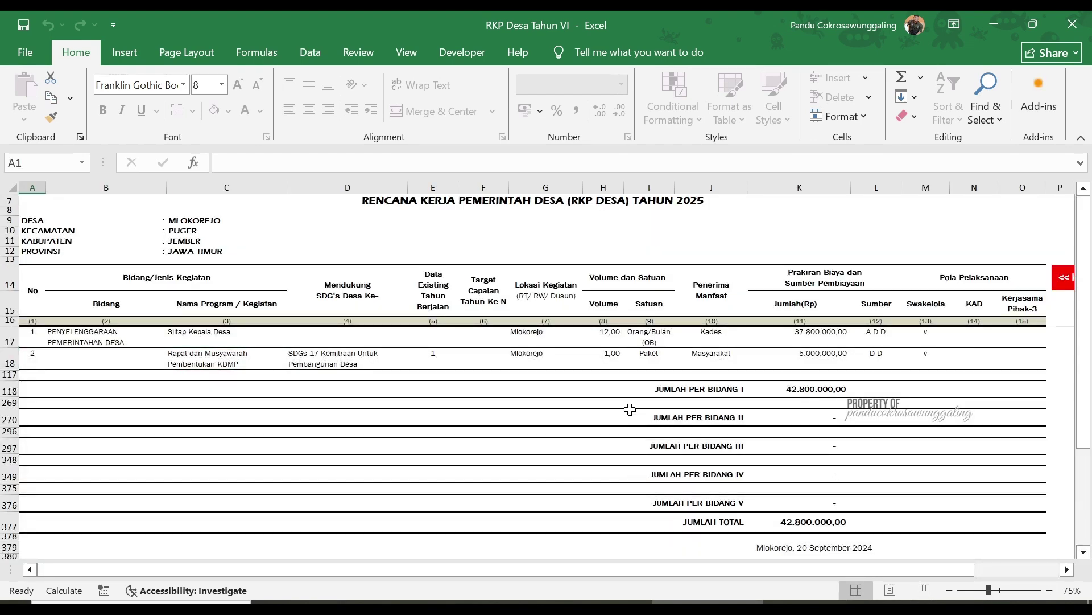
{"action": "left_click", "coordinate": [1063, 278]}
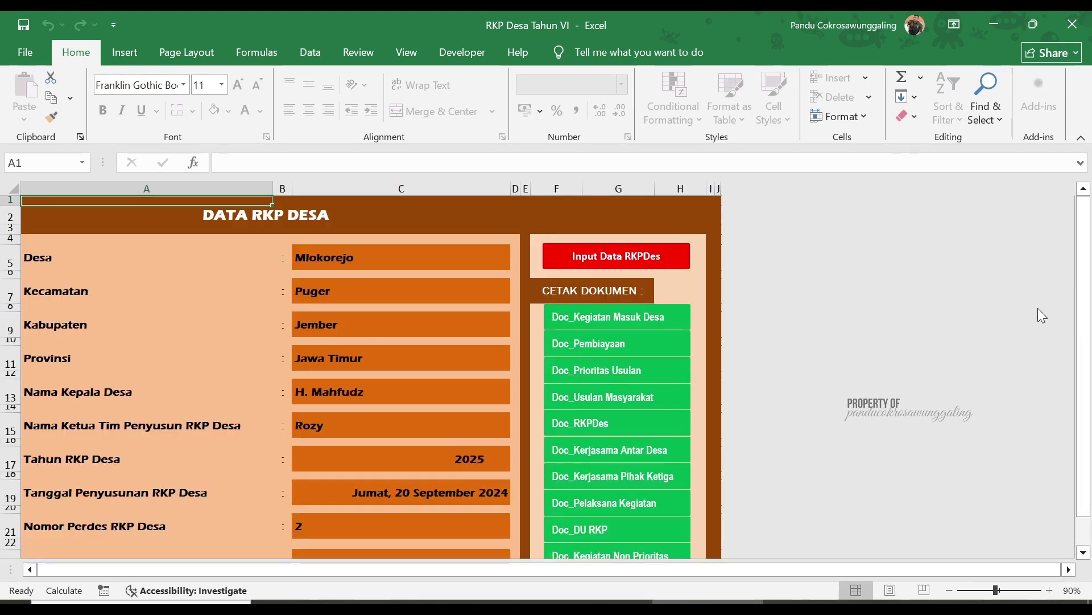
{"action": "left_click", "coordinate": [669, 461]}
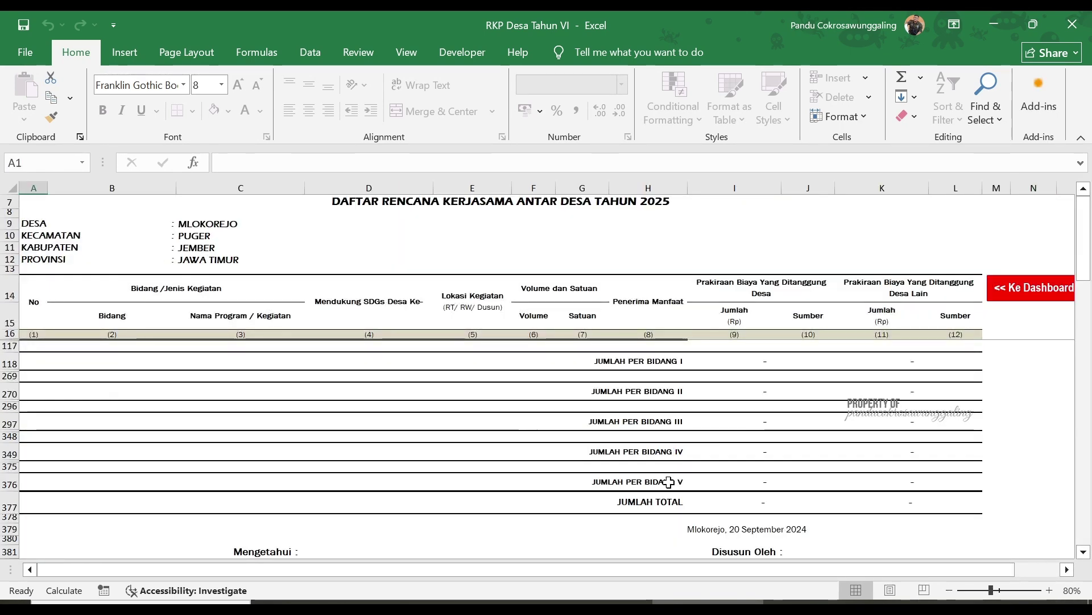
{"action": "left_click", "coordinate": [1027, 288]}
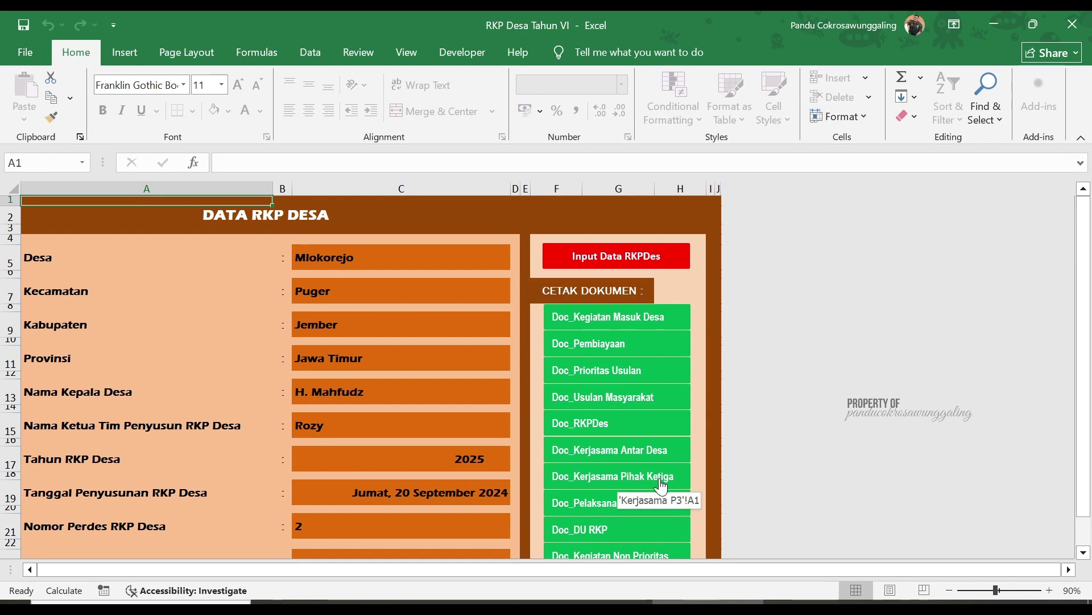
Review the Doc_Pelaksana Kegiatan and Doc_DU RKP documents, returning to the dashboard after each.
{"action": "left_click", "coordinate": [615, 511]}
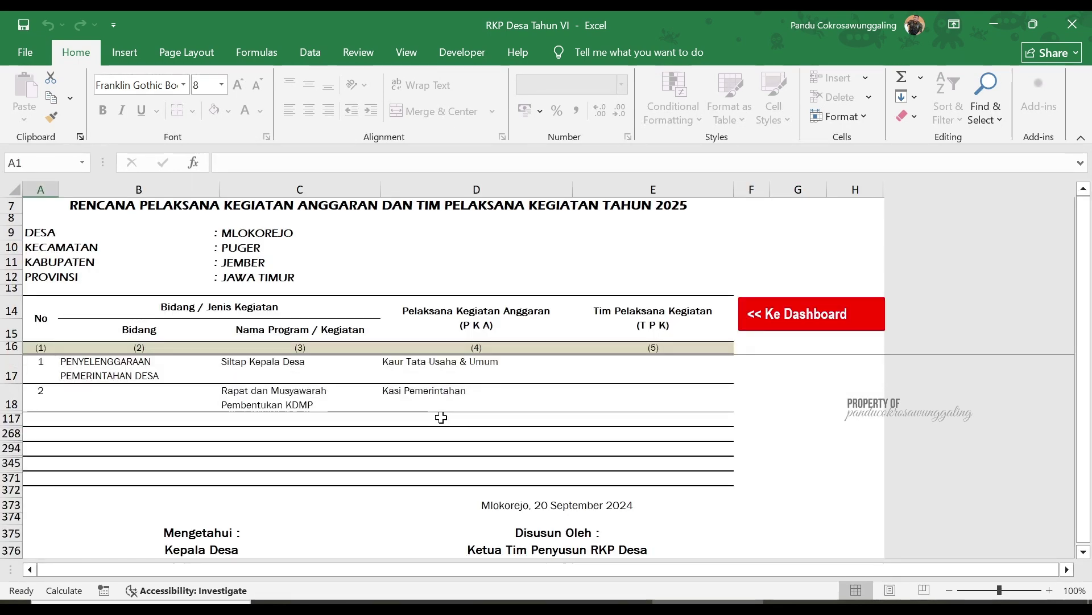
{"action": "left_click", "coordinate": [814, 329]}
{"action": "scroll", "coordinate": [678, 483], "scroll_direction": "down", "scroll_amount": 1}
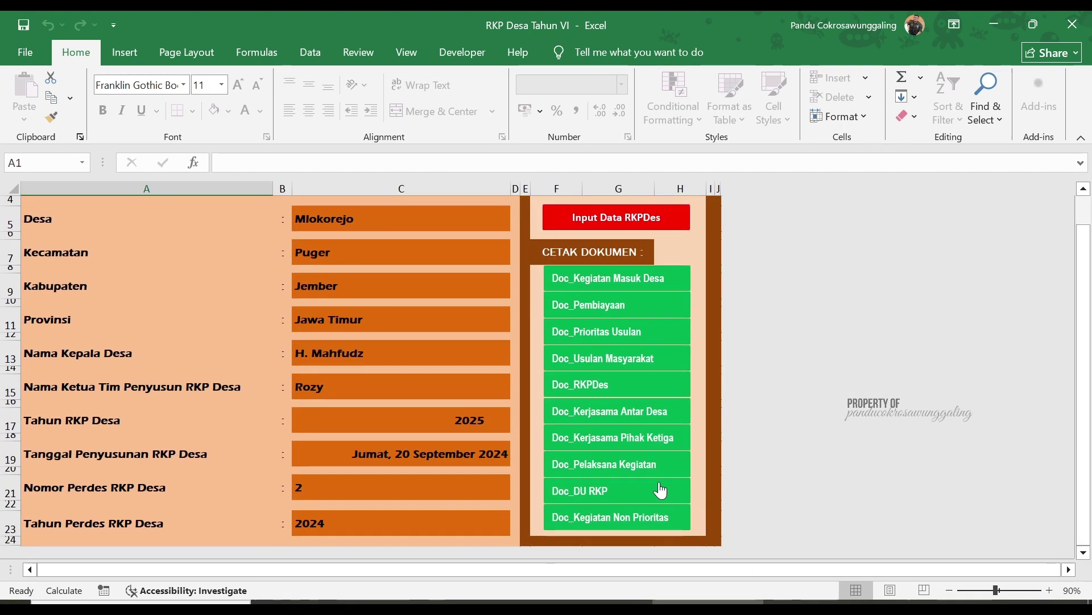
{"action": "left_click", "coordinate": [659, 489]}
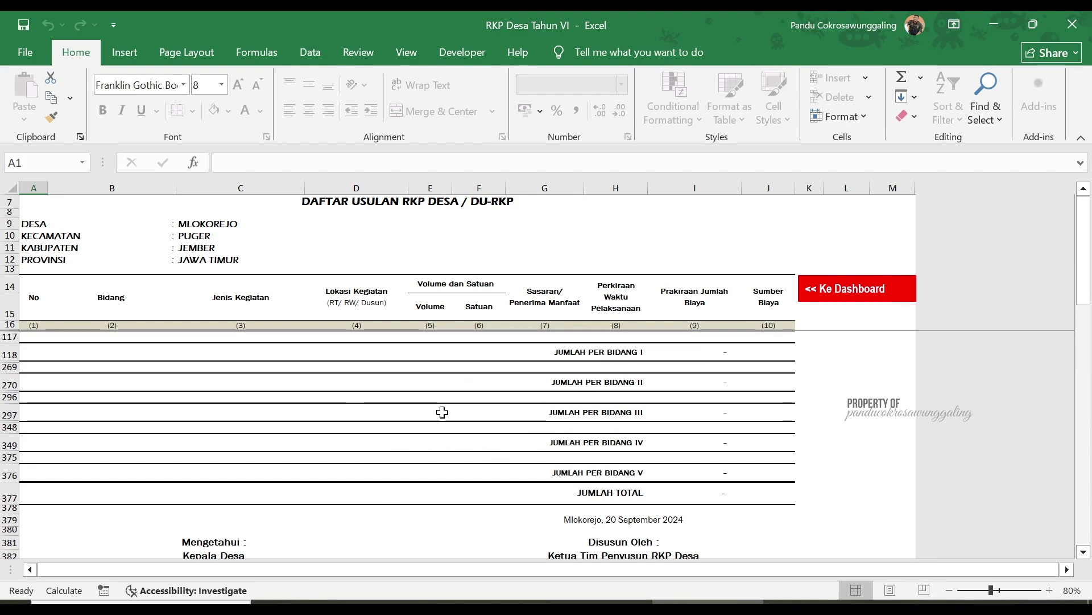
{"action": "left_click", "coordinate": [875, 306]}
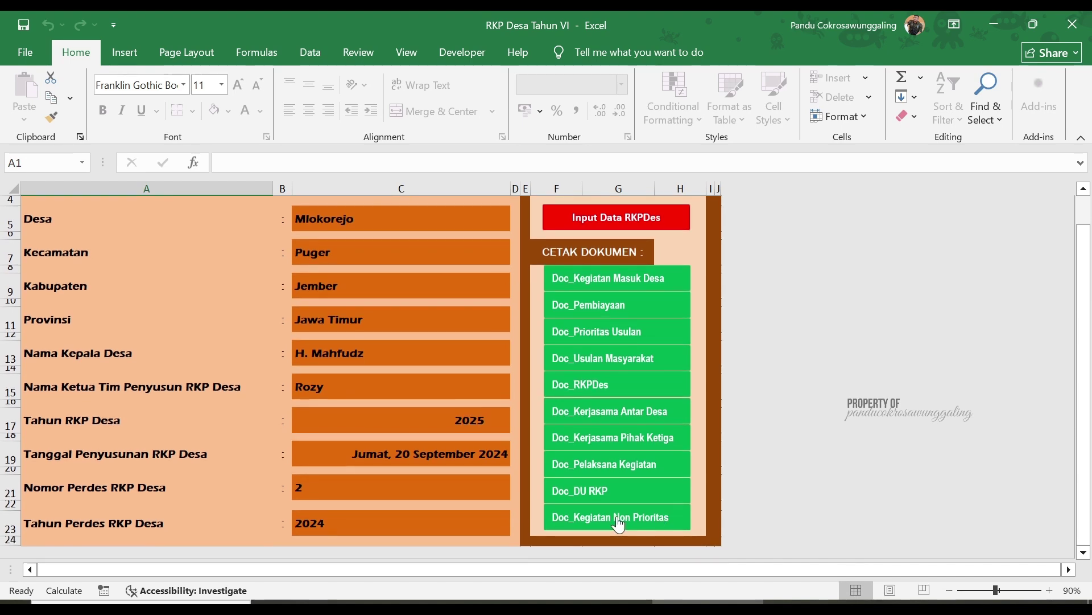
Review the Doc_Kegiatan Non Prioritas document and return to the dashboard.
{"action": "left_click", "coordinate": [618, 517]}
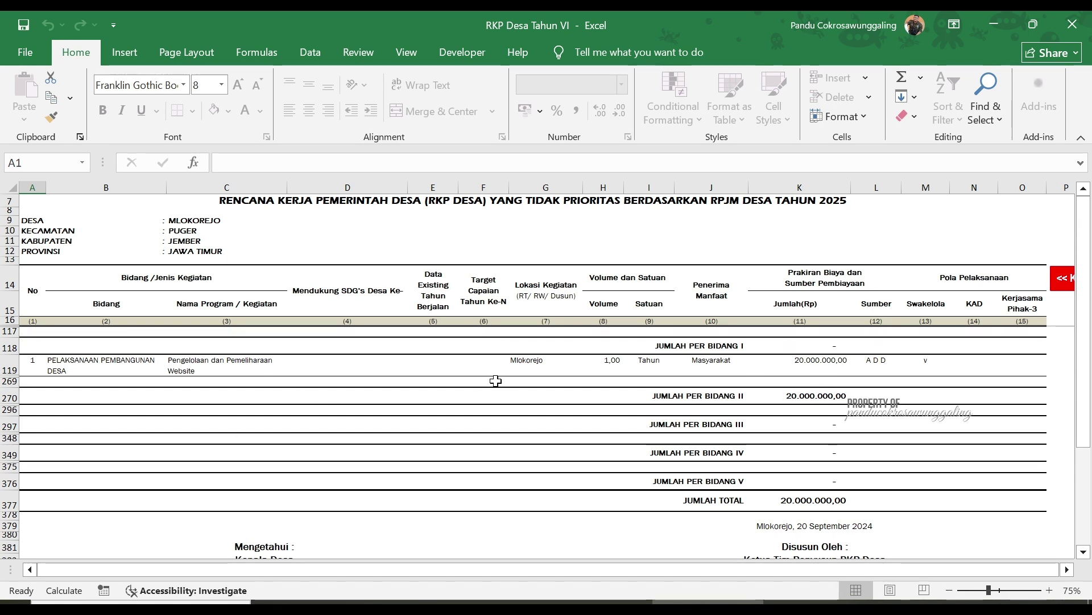
{"action": "left_click", "coordinate": [1058, 280]}
{"action": "scroll", "coordinate": [459, 411], "scroll_direction": "up", "scroll_amount": 1}
{"action": "scroll", "coordinate": [459, 411], "scroll_direction": "down", "scroll_amount": 1}
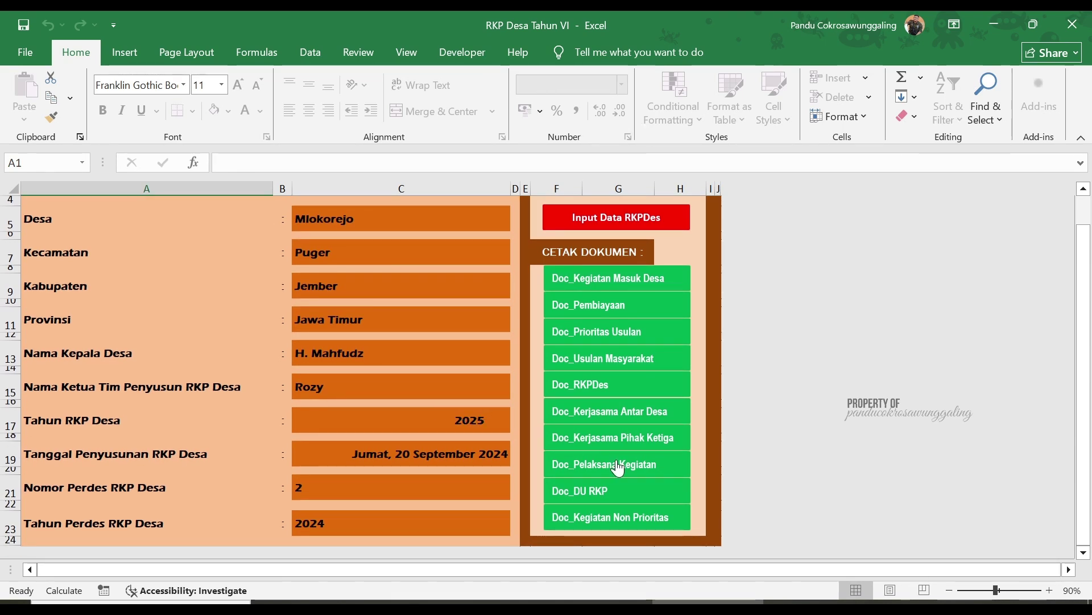
Switch to the RPJM Desa workbook and enter PJU Jalan Desa Krajan as Paket Kegiatan number 9 in the input data.
{"action": "left_click", "coordinate": [785, 608]}
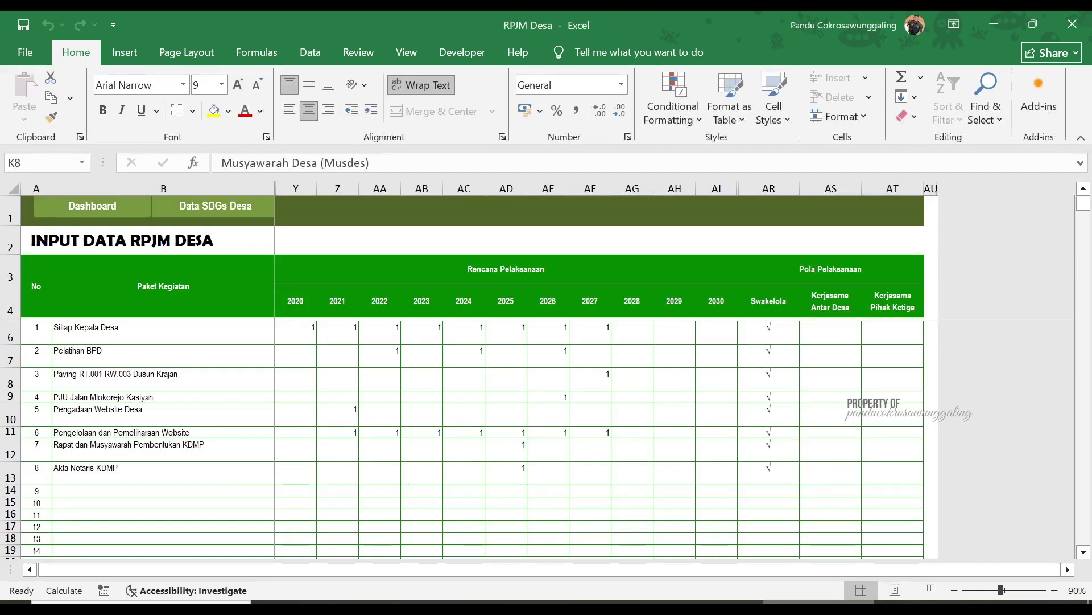
{"action": "left_click_drag", "start_coordinate": [728, 572], "coordinate": [244, 575]}
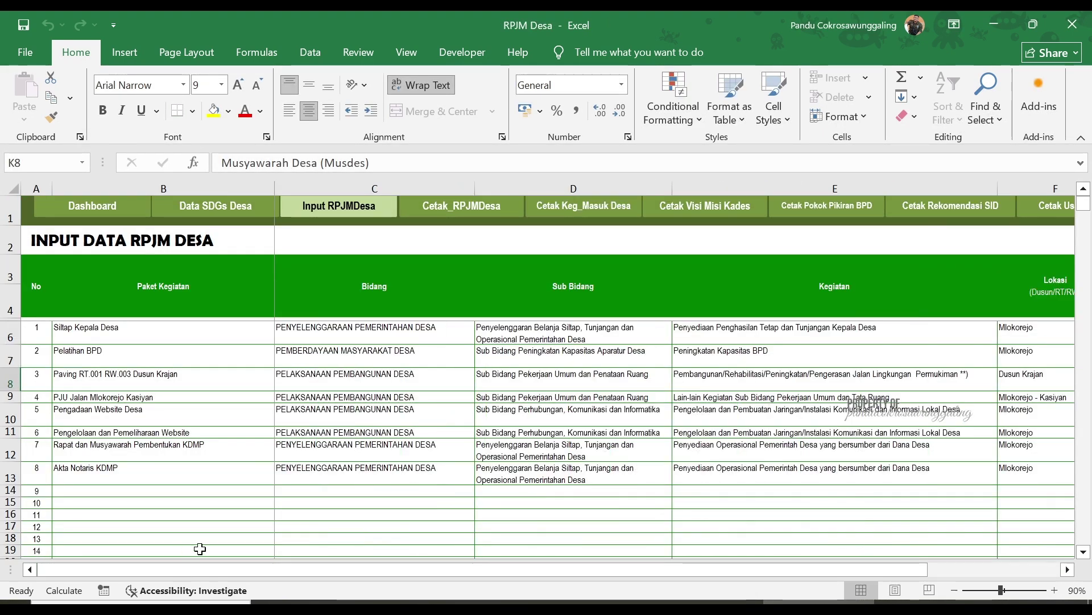
{"action": "left_click", "coordinate": [103, 492]}
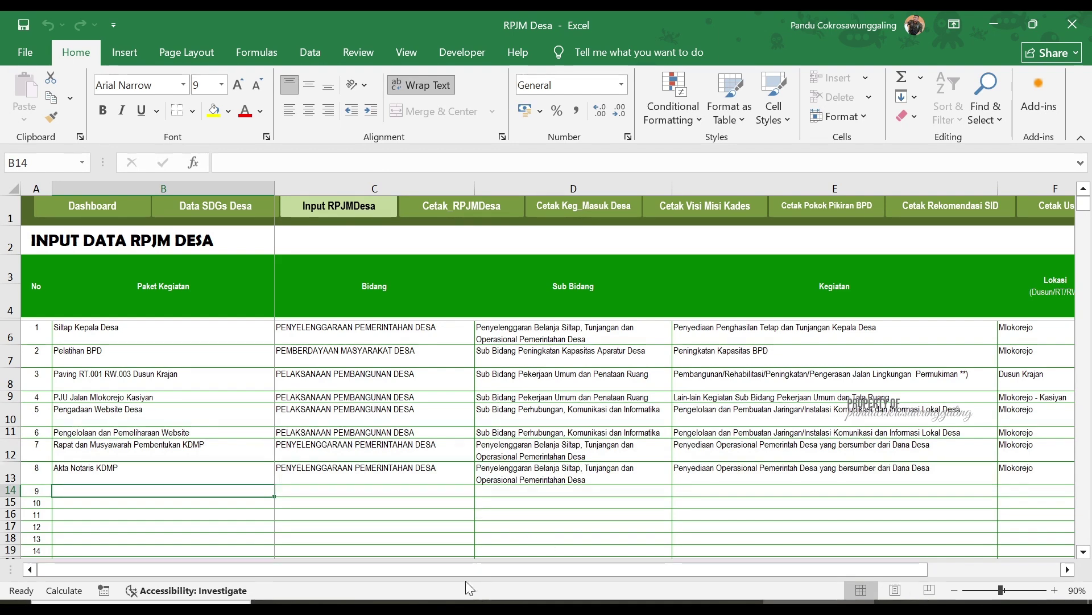
{"action": "mouse_move", "coordinate": [462, 571]}
{"action": "left_mouse_down"}
{"action": "mouse_move", "coordinate": [446, 564]}
{"action": "mouse_move", "coordinate": [470, 572]}
{"action": "left_mouse_up"}
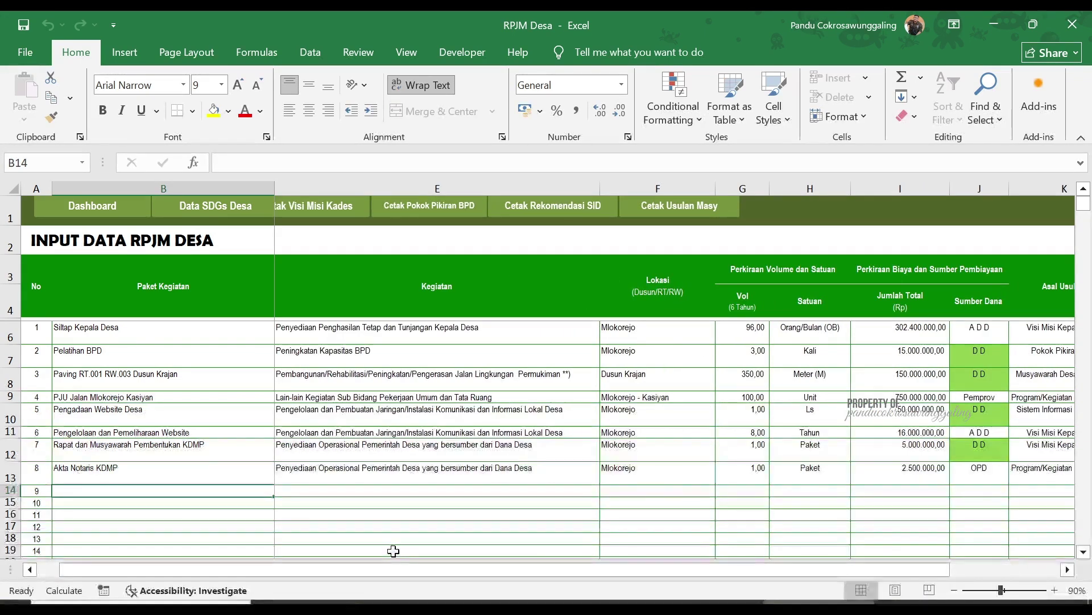
{"action": "type", "text": "PJU"}
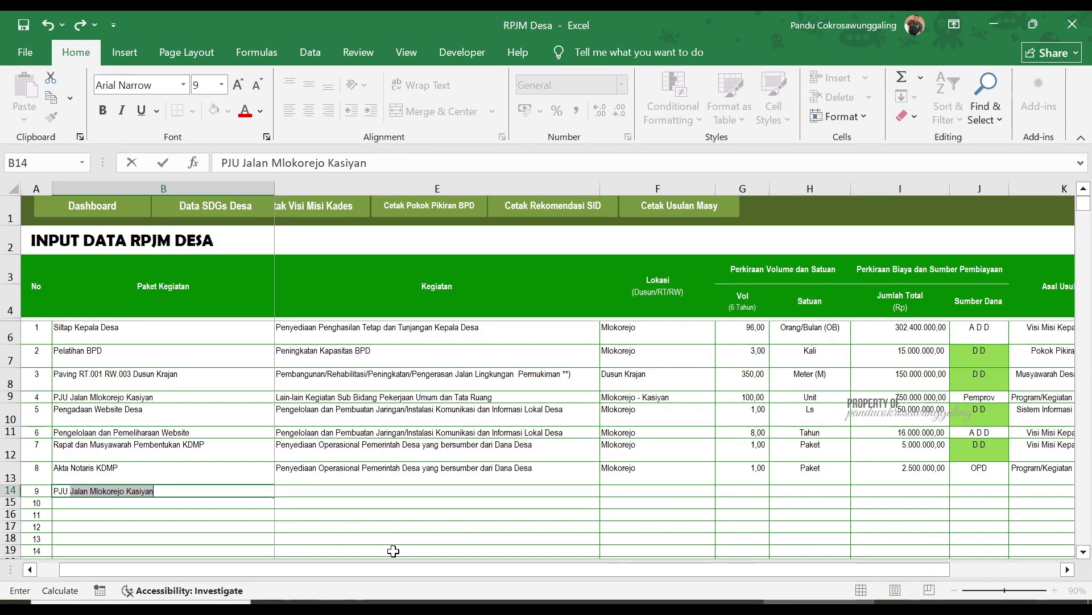
{"action": "type", "text": " Jalan "}
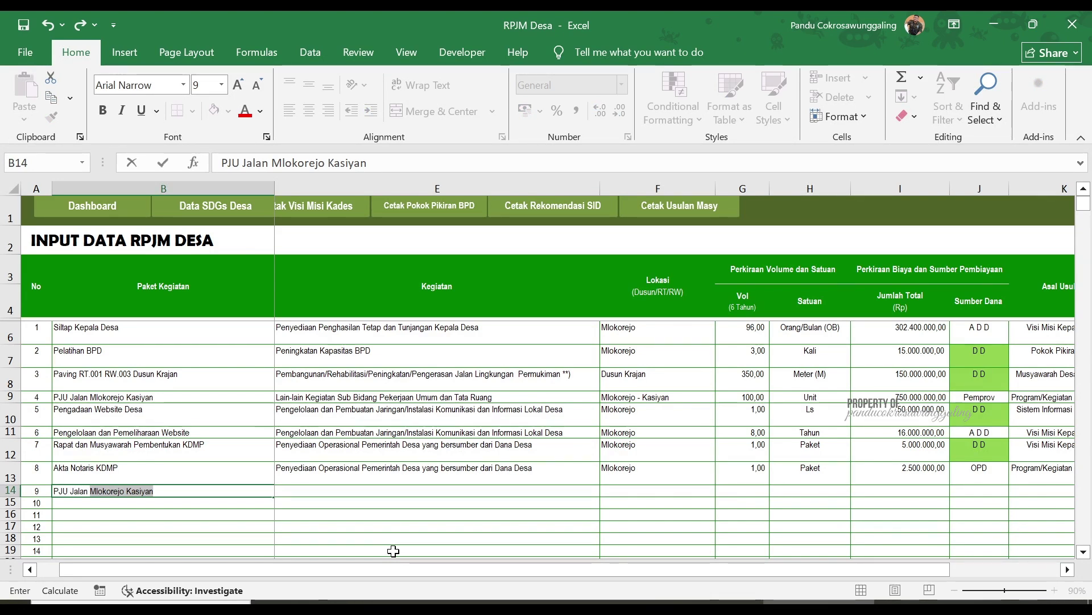
{"action": "type", "text": "Desa "}
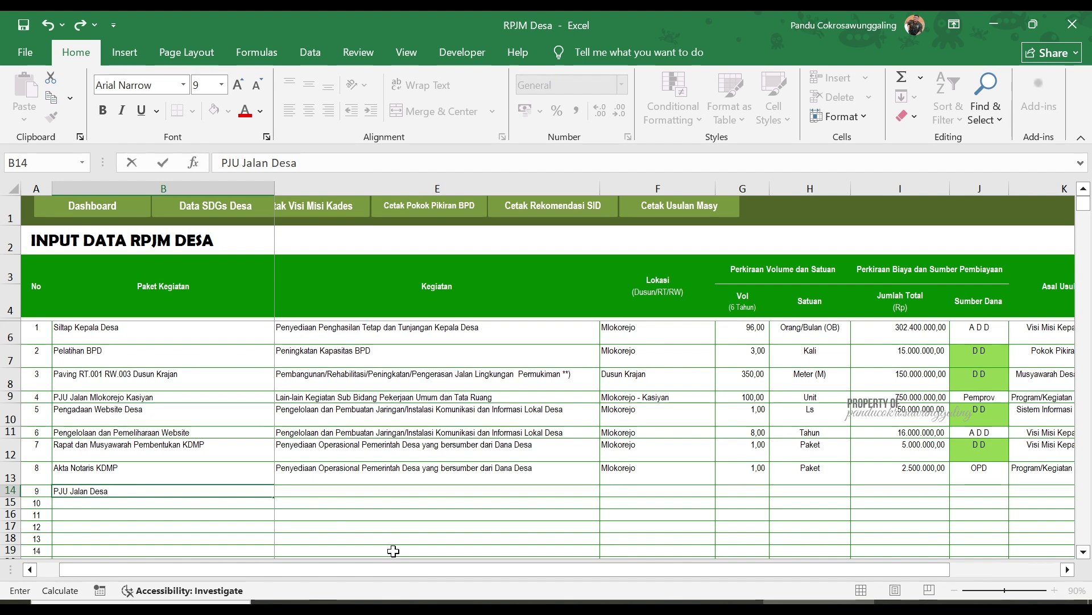
{"action": "type", "text": "Krajan"}
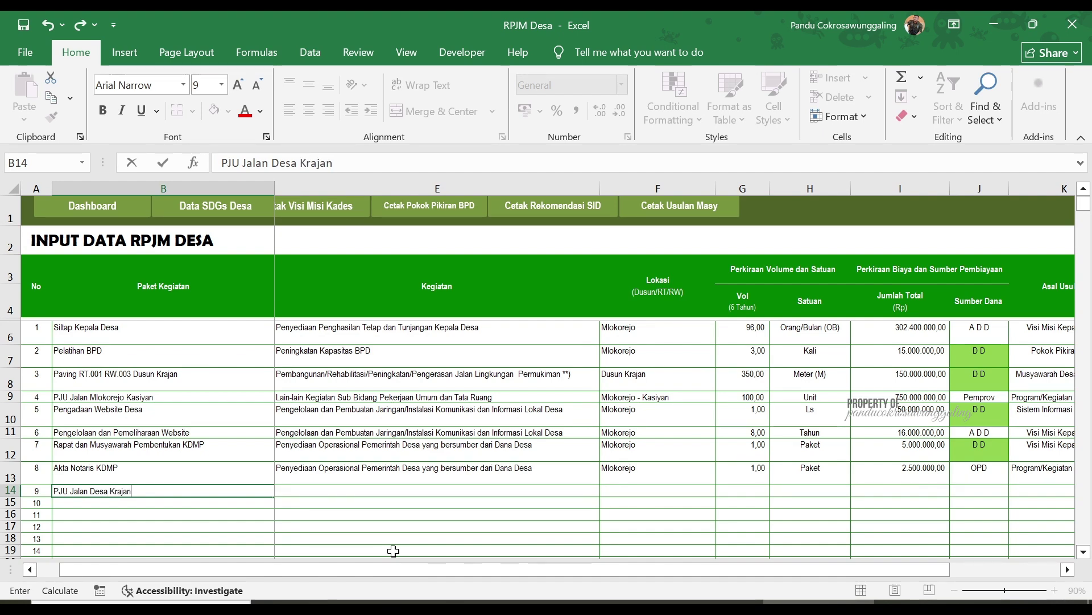
{"action": "key", "text": "Return"}
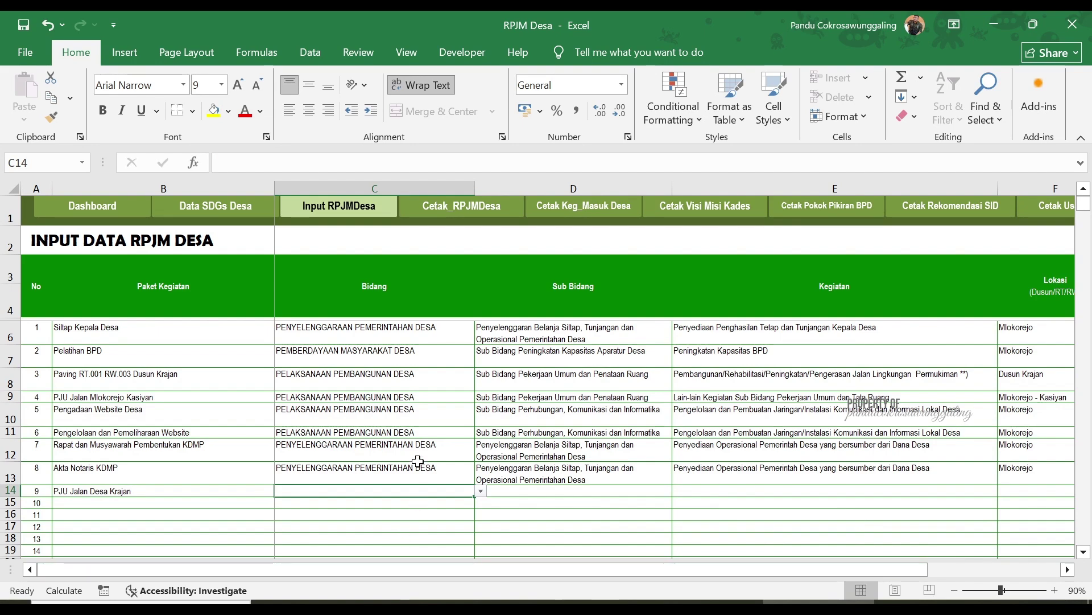
Copy the Bidang, Sub Bidang and Kegiatan values of PJU Jalan Mlokorejo Kasiyan to the PJU Jalan Desa Krajan row.
{"action": "left_click_drag", "start_coordinate": [440, 398], "coordinate": [714, 398]}
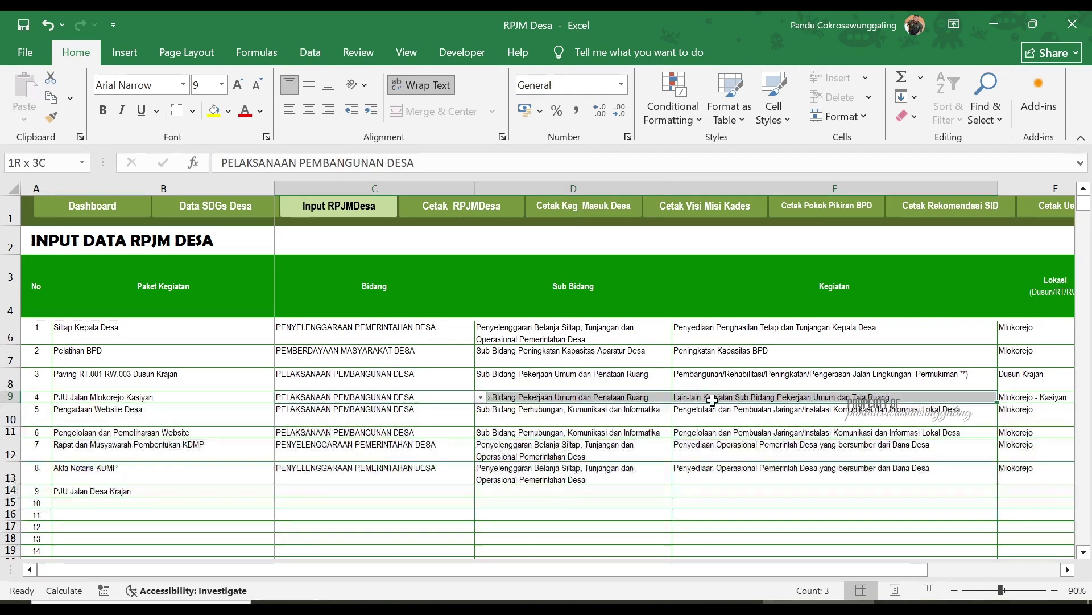
{"action": "key", "text": "ctrl+c"}
{"action": "left_click", "coordinate": [367, 491]}
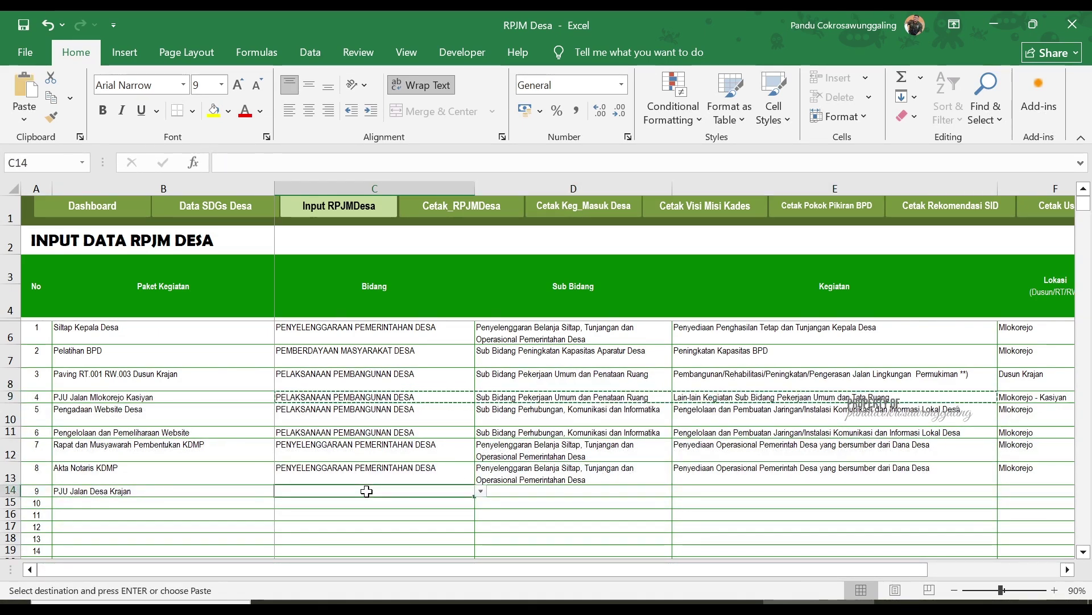
{"action": "key", "text": "ctrl+v"}
{"action": "key", "text": "Escape"}
Set the Lokasi of PJU Jalan Desa Krajan to Krajan and its volume and unit to 1 Paket.
{"action": "key", "text": "Right"}
{"action": "key", "text": "Right"}
{"action": "key", "text": "Right"}
{"action": "key", "text": "Right"}
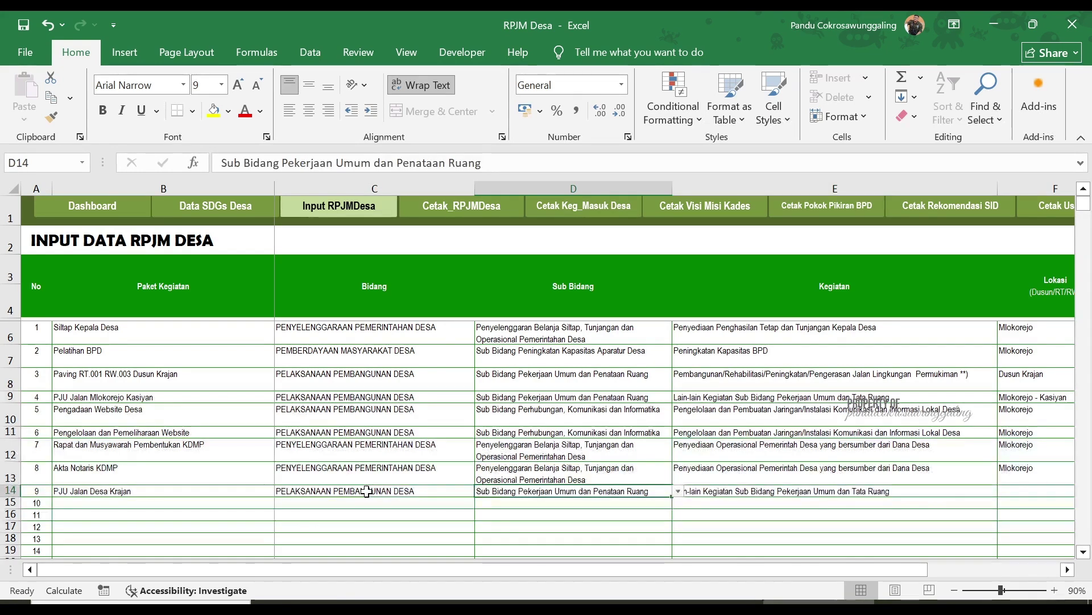
{"action": "key", "text": "Left"}
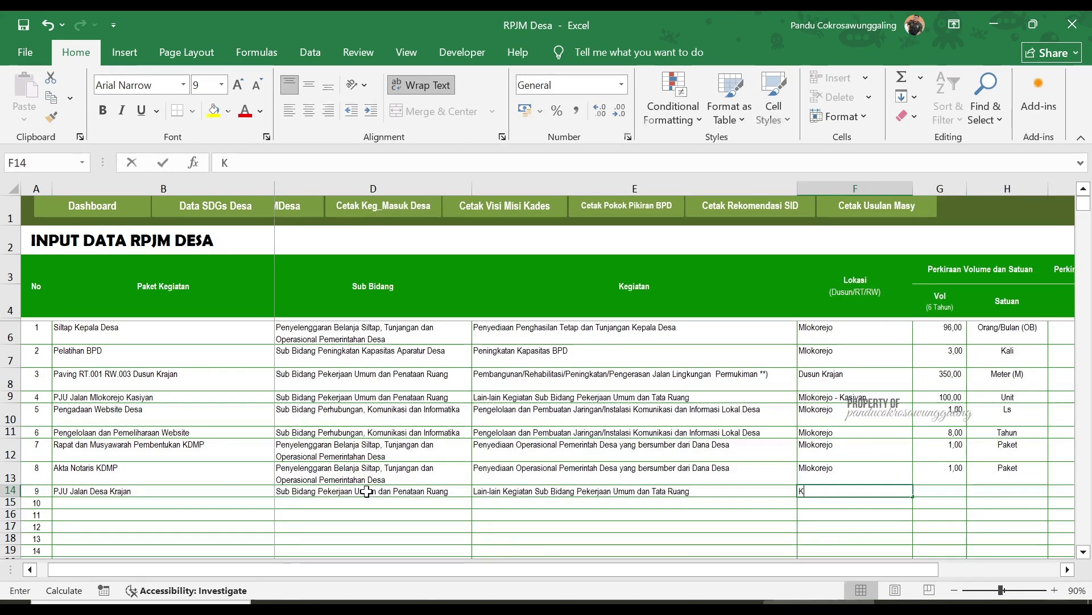
{"action": "type", "text": "Krajan"}
{"action": "key", "text": "Right"}
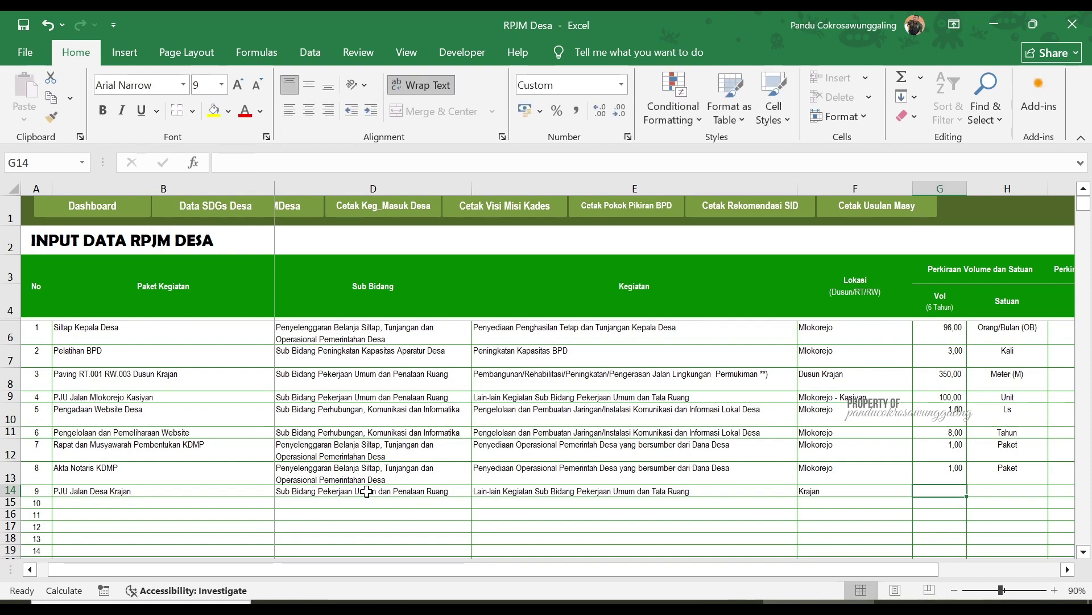
{"action": "type", "text": "1"}
{"action": "key", "text": "Right"}
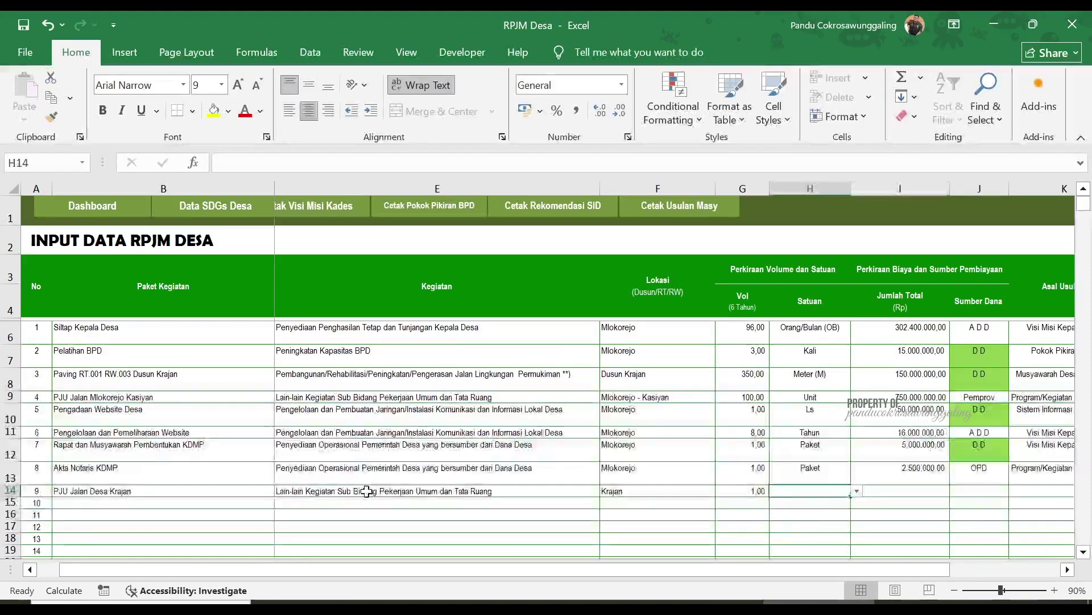
{"action": "left_click", "coordinate": [856, 491]}
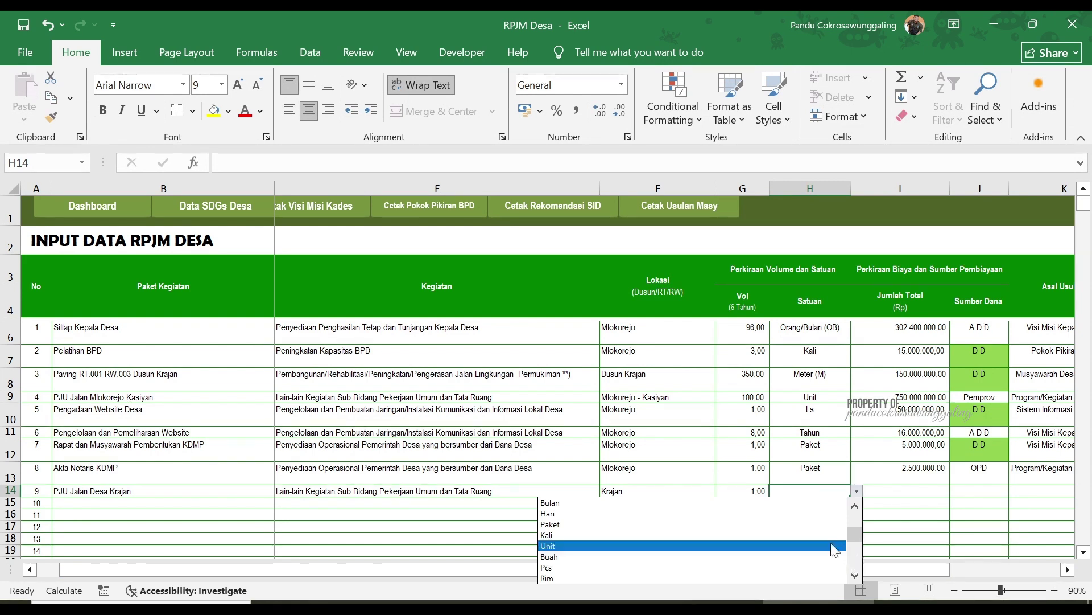
{"action": "left_click", "coordinate": [801, 524]}
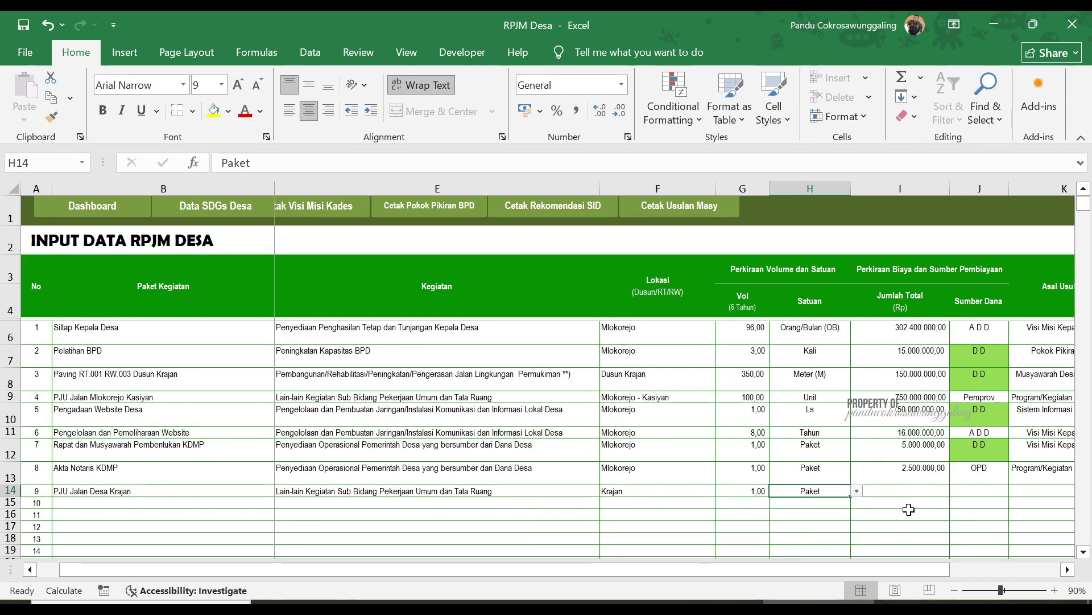
Enter a Jumlah Total of Rp 150.000.000 for PJU Jalan Desa Krajan.
{"action": "left_click", "coordinate": [908, 493]}
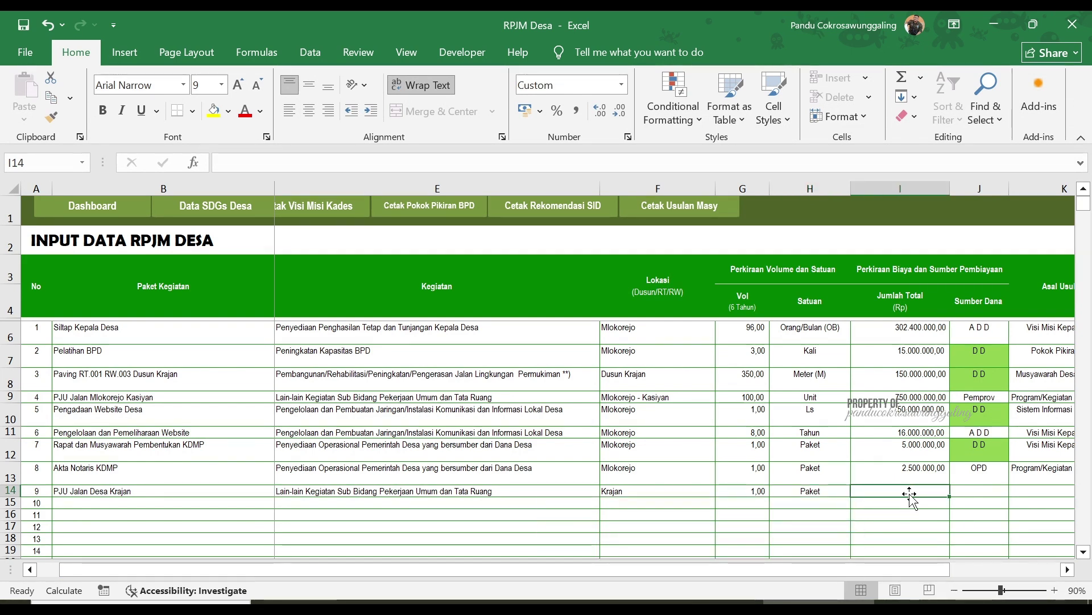
{"action": "type", "text": "150000"}
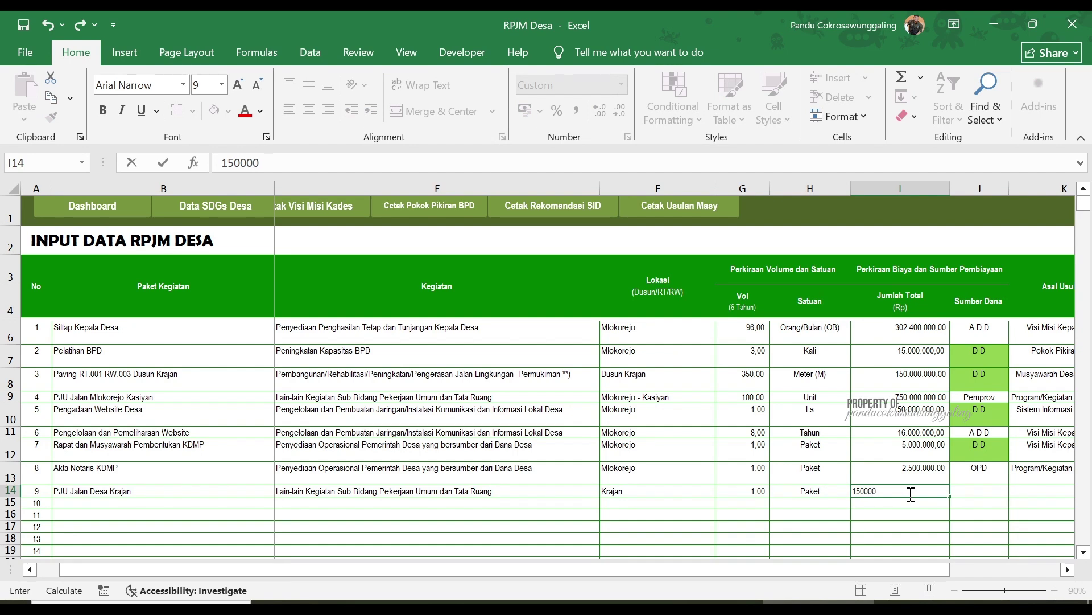
{"action": "key", "text": "Tab"}
{"action": "key", "text": "Tab"}
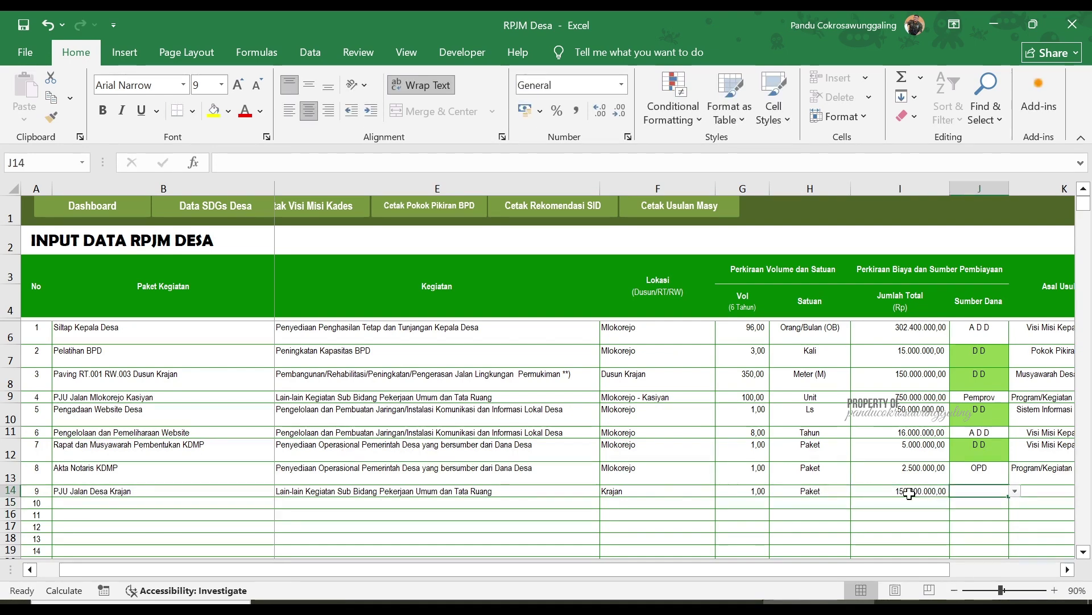
{"action": "key", "text": "Left"}
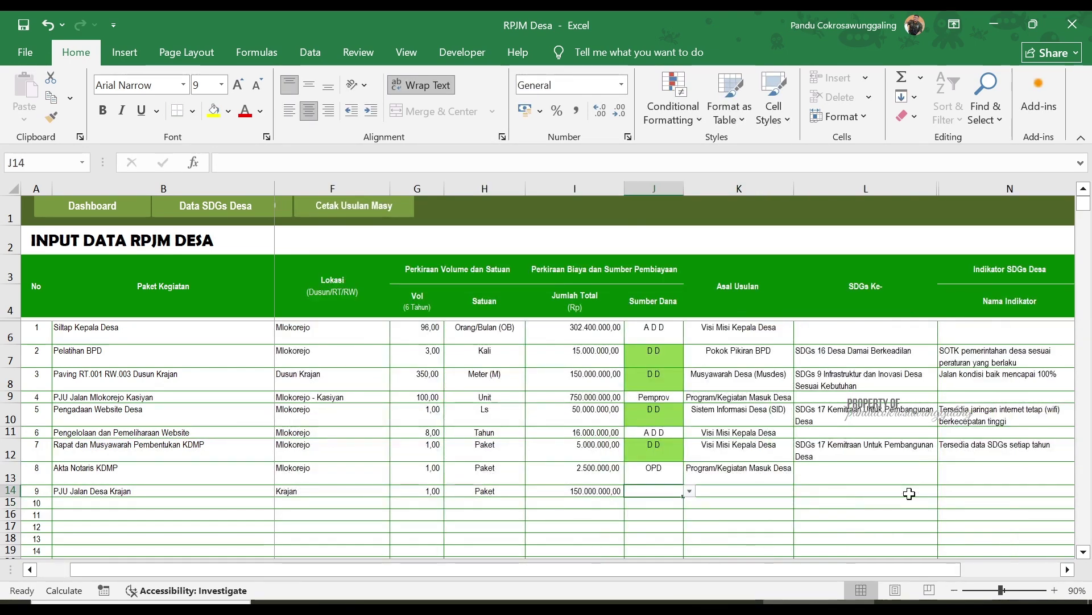
Set the Sumber Dana of PJU Jalan Desa Krajan to OPD.
{"action": "left_click", "coordinate": [690, 491]}
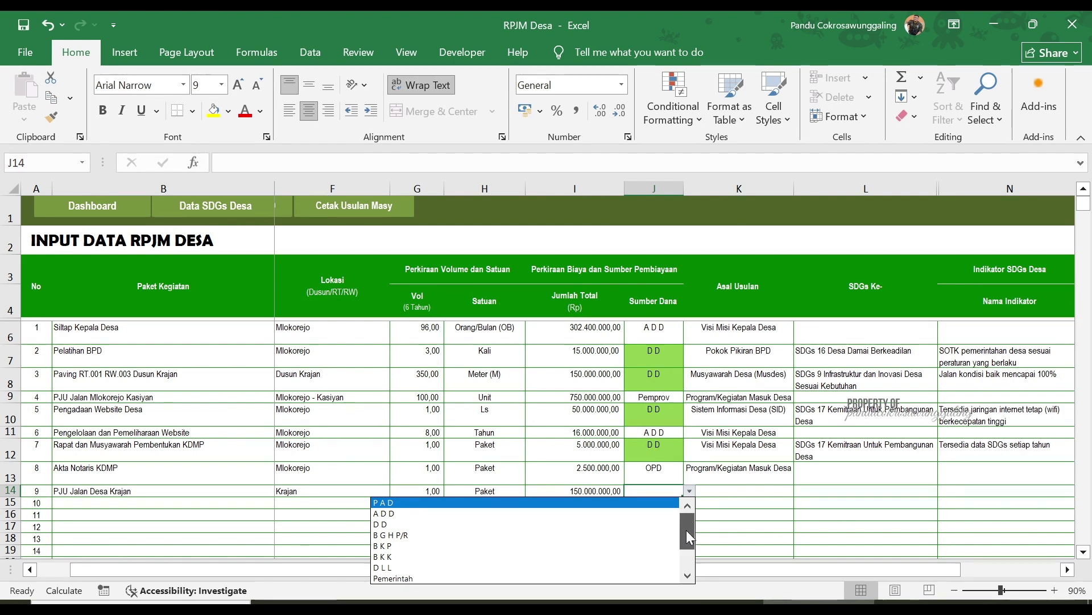
{"action": "left_click_drag", "start_coordinate": [687, 531], "coordinate": [685, 550]}
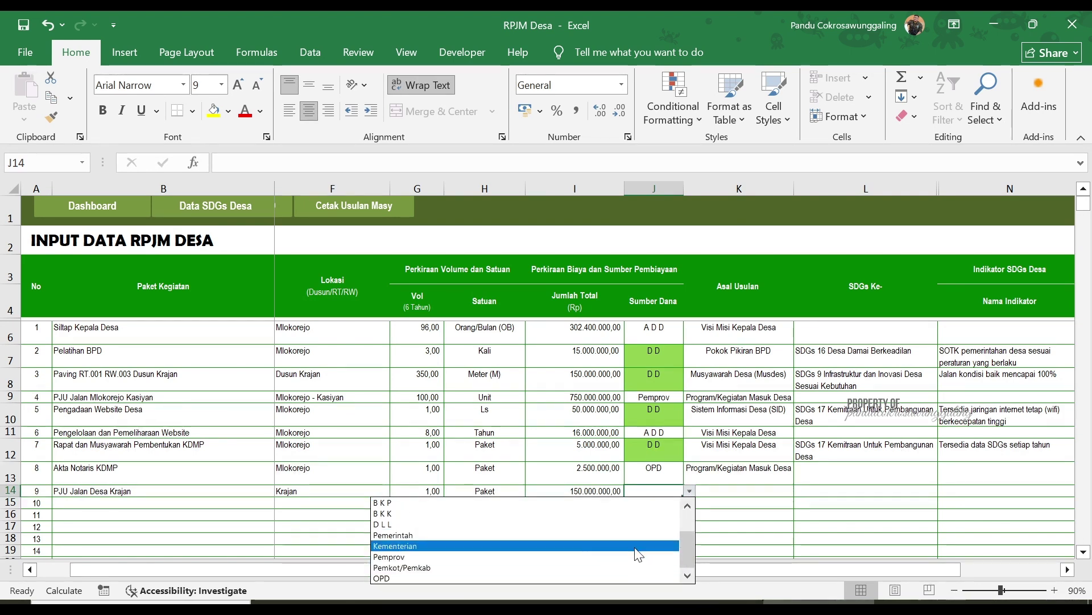
{"action": "left_click", "coordinate": [628, 576]}
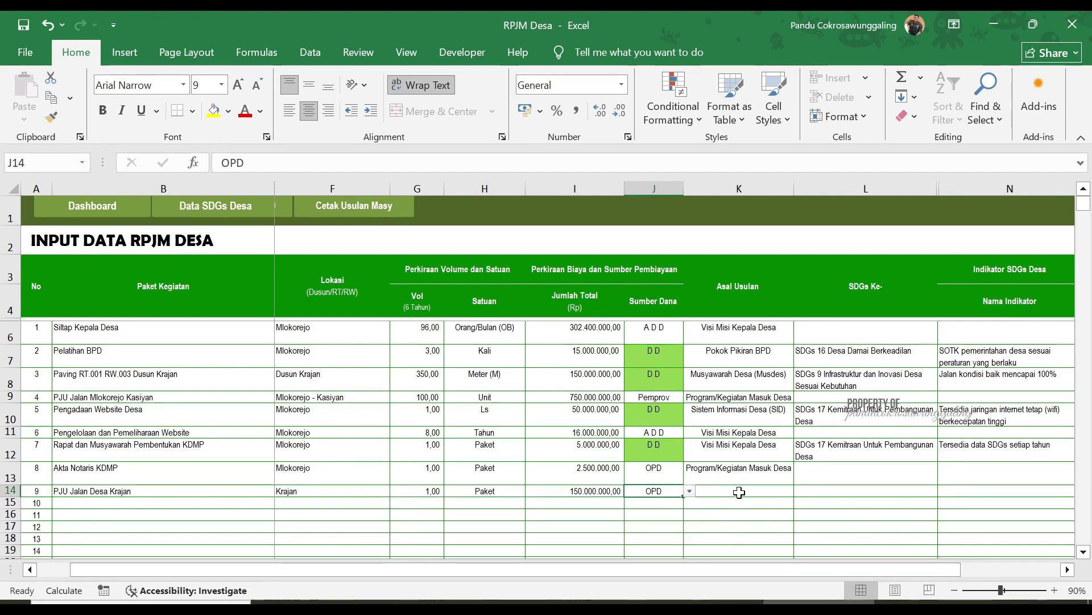
Set the Sumber Dana of PJU Jalan Desa Krajan to Pemprov and its Asal Usulan to Program/Kegiatan Masuk Desa.
{"action": "left_click", "coordinate": [691, 491]}
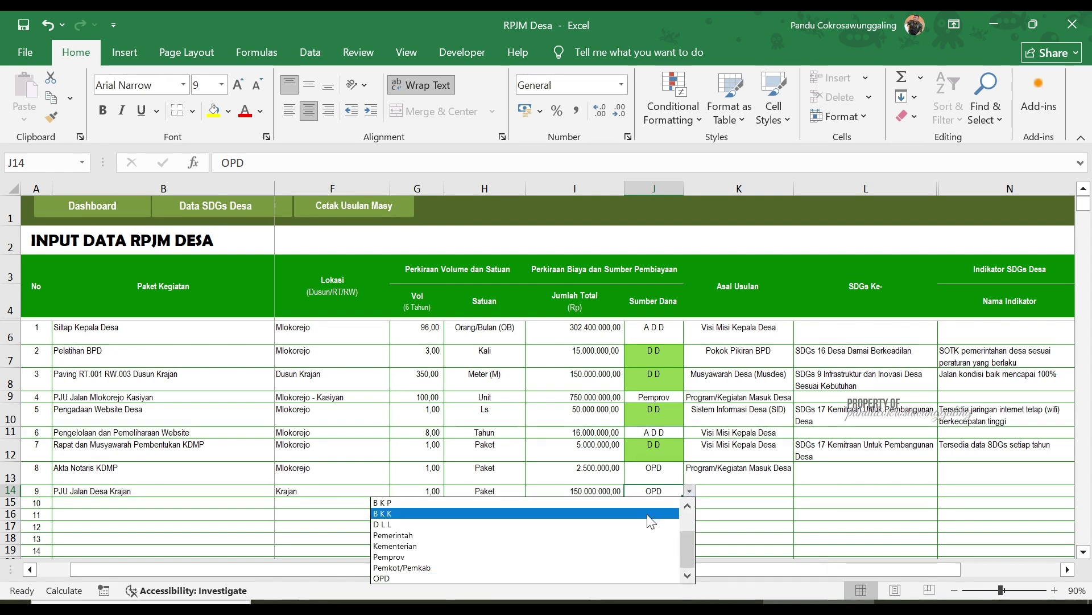
{"action": "left_click", "coordinate": [617, 557]}
{"action": "left_click", "coordinate": [753, 493]}
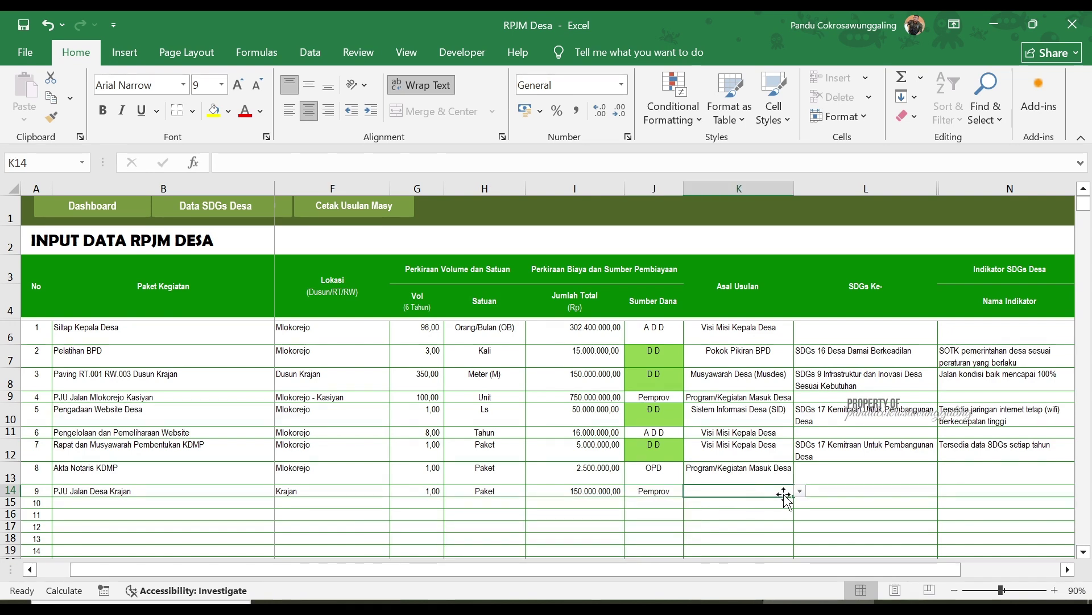
{"action": "left_click", "coordinate": [800, 492]}
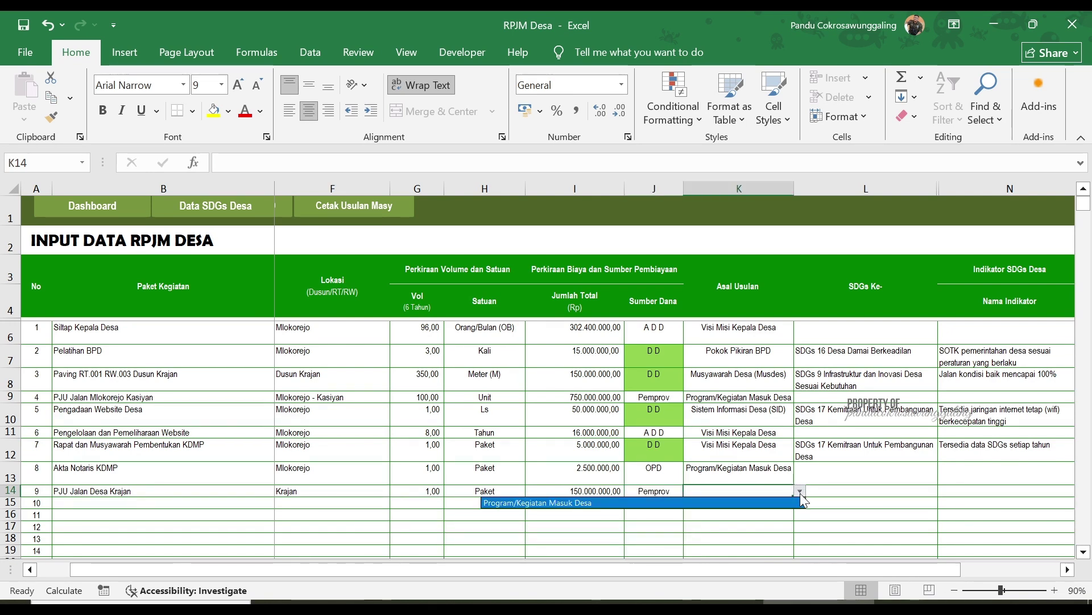
{"action": "left_click", "coordinate": [740, 503]}
Enter 1 under 2025 in the Rencana Pelaksanaan of PJU Jalan Desa Krajan.
{"action": "key", "text": "Right"}
{"action": "key", "text": "Right"}
{"action": "key", "text": "Right"}
{"action": "key", "text": "Right"}
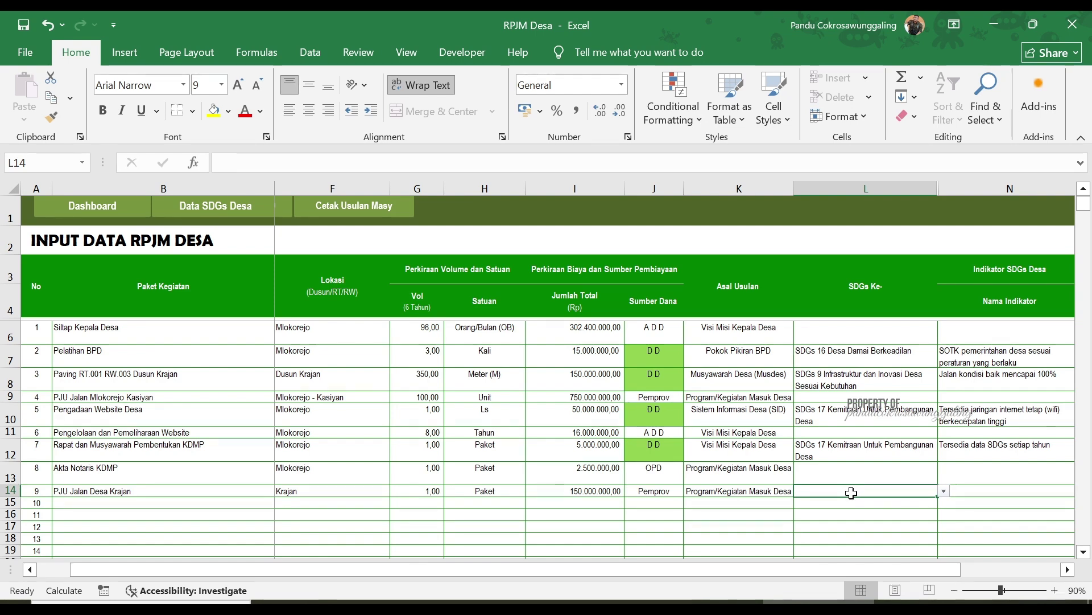
{"action": "key", "text": "Right"}
{"action": "key", "text": "Right"}
{"action": "key", "text": "Right"}
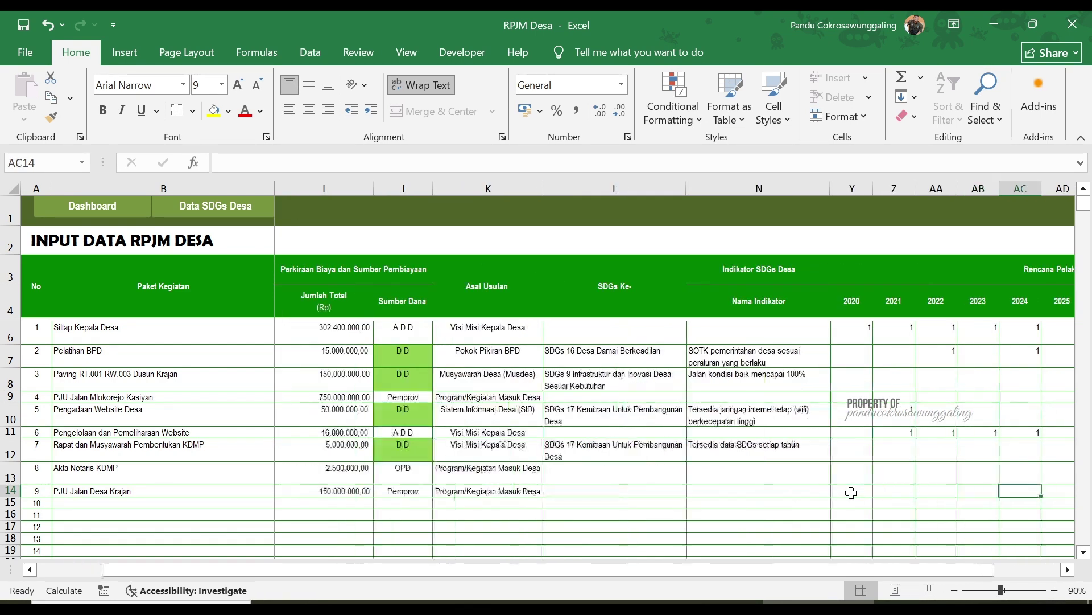
{"action": "key", "text": "Right"}
{"action": "key", "text": "Right"}
{"action": "key", "text": "Left"}
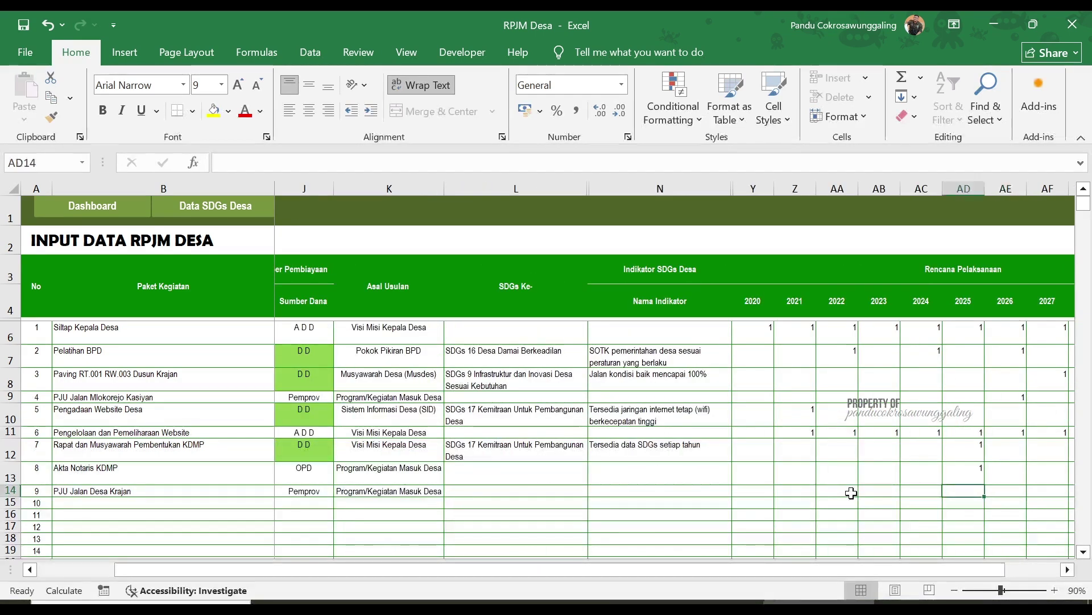
{"action": "key", "text": "Right"}
{"action": "key", "text": "Right"}
{"action": "key", "text": "Left"}
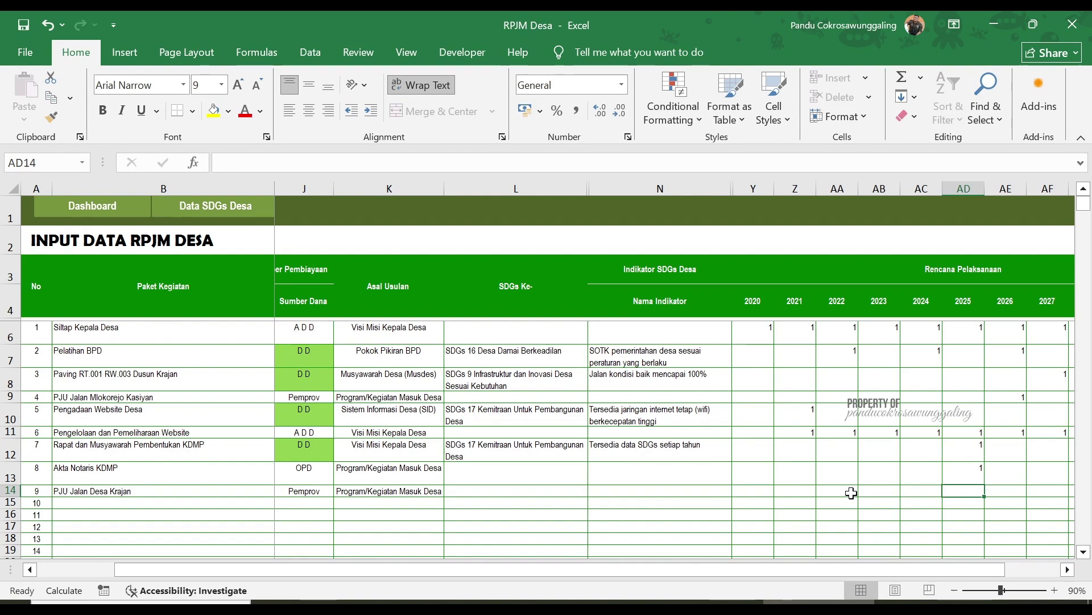
{"action": "key", "text": "Right"}
{"action": "key", "text": "Right"}
{"action": "key", "text": "Right"}
{"action": "key", "text": "Right"}
{"action": "key", "text": "Right"}
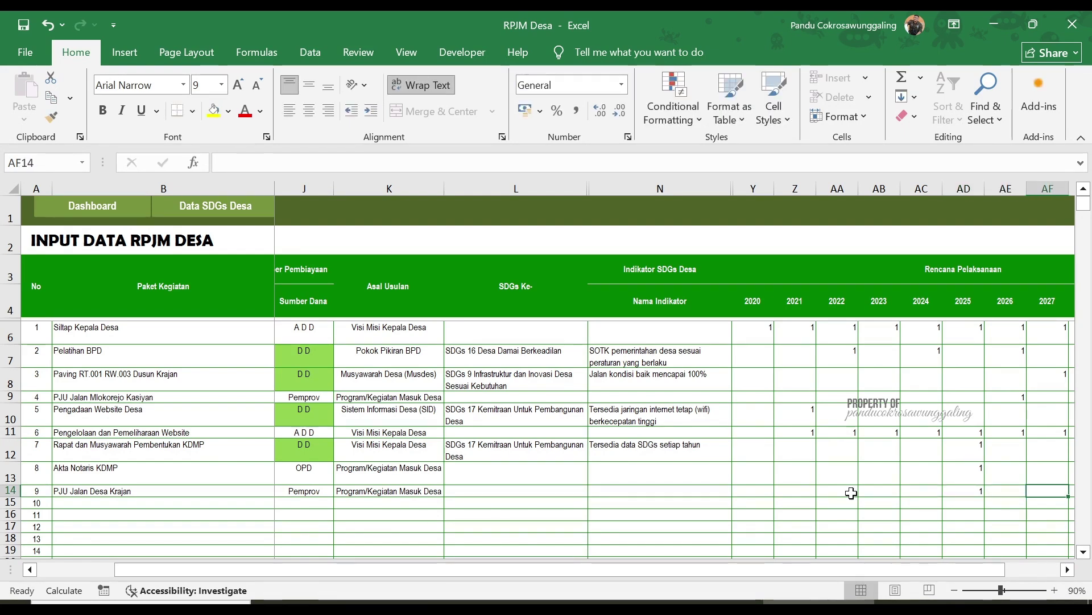
Fill the Swakelola check mark from Akta Notaris KDMP down to PJU Jalan Desa Krajan and save the workbook.
{"action": "key", "text": "Right"}
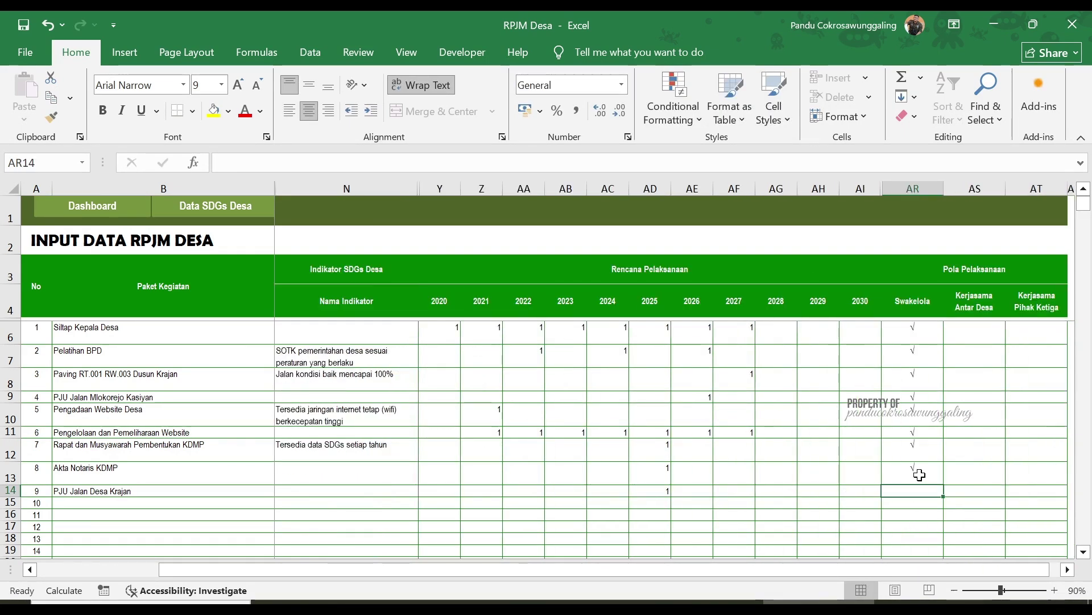
{"action": "key", "text": "Up"}
{"action": "left_click_drag", "start_coordinate": [943, 487], "coordinate": [944, 497]}
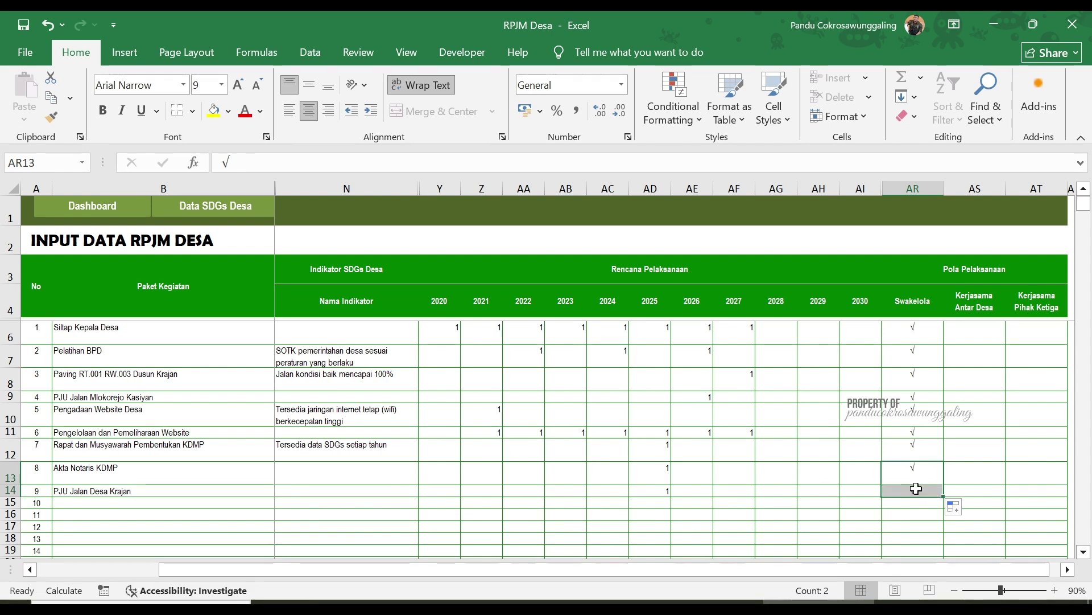
{"action": "left_click", "coordinate": [922, 490]}
{"action": "key", "text": "ctrl+s"}
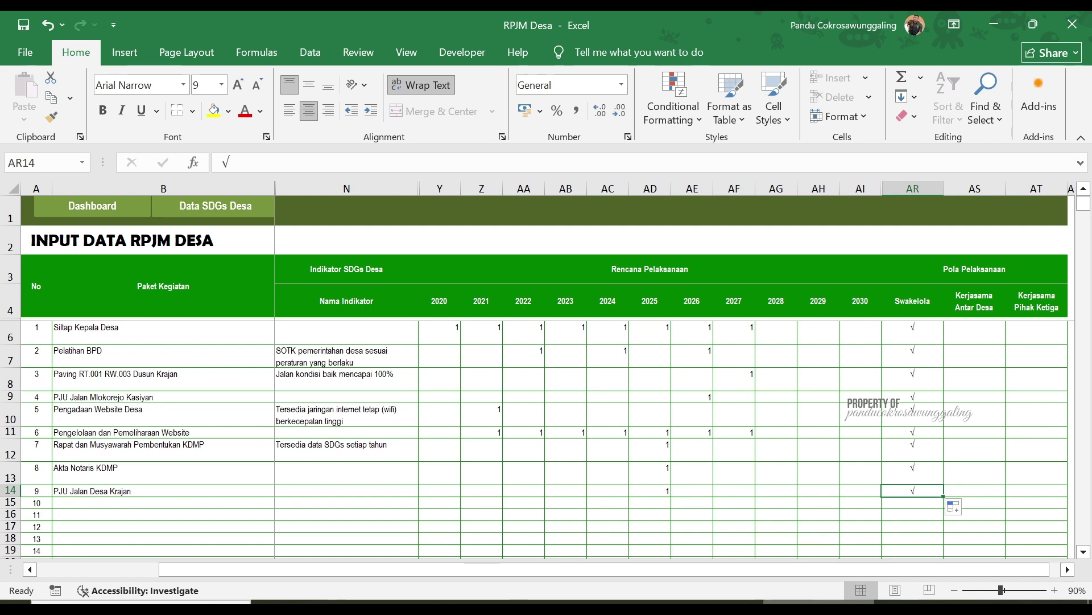
Switch to the RKP Desa Tahun VI workbook's input data and set PJU Jalan Desa Krajan's Vol to 1 and Satuan to Paket.
{"action": "key", "text": "alt+Tab"}
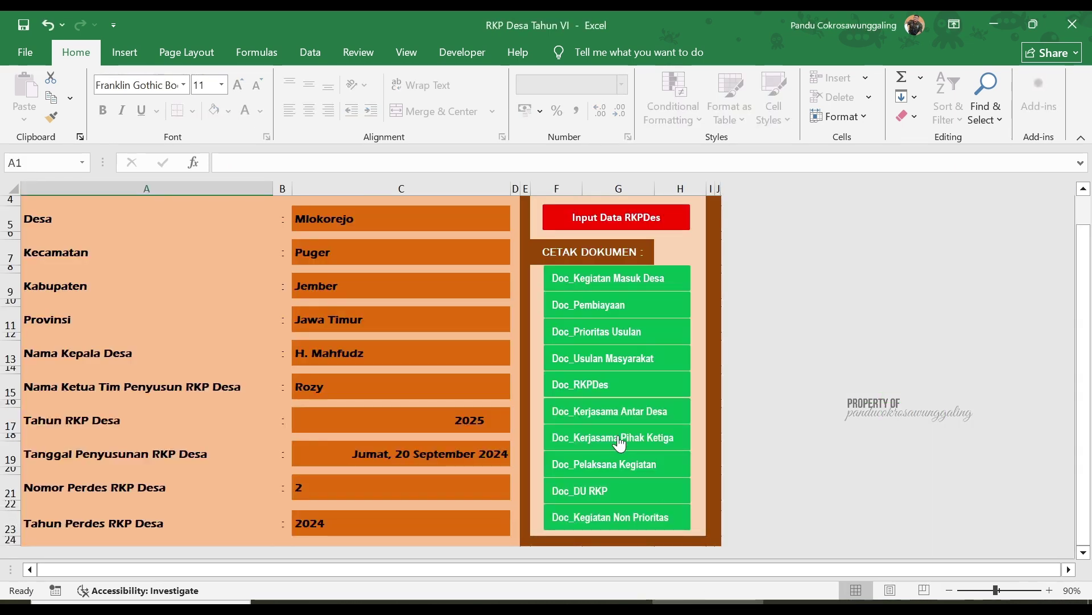
{"action": "left_click", "coordinate": [638, 258]}
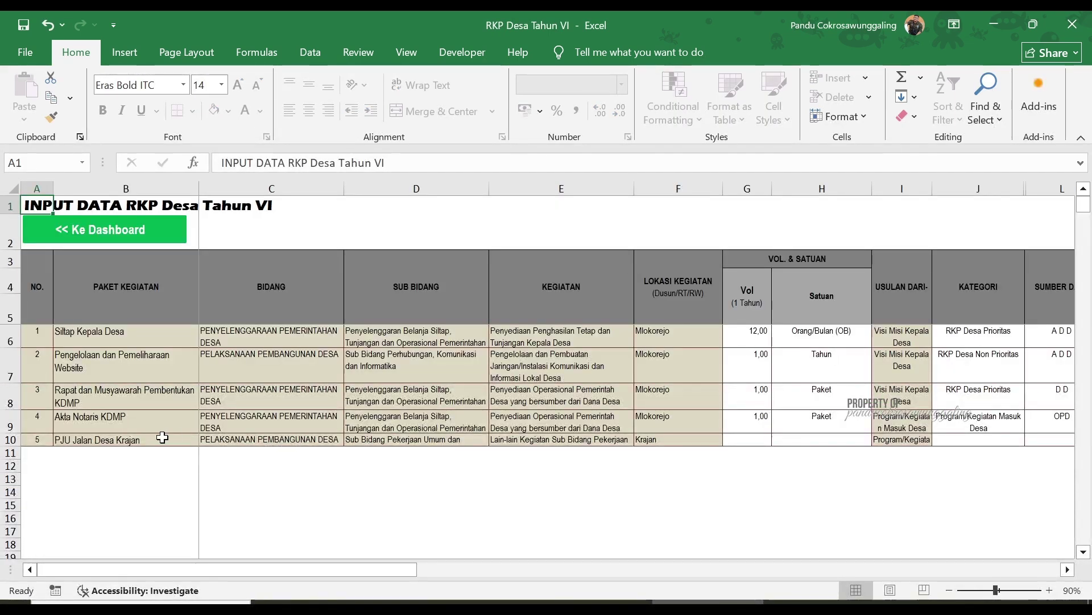
{"action": "left_click", "coordinate": [118, 442]}
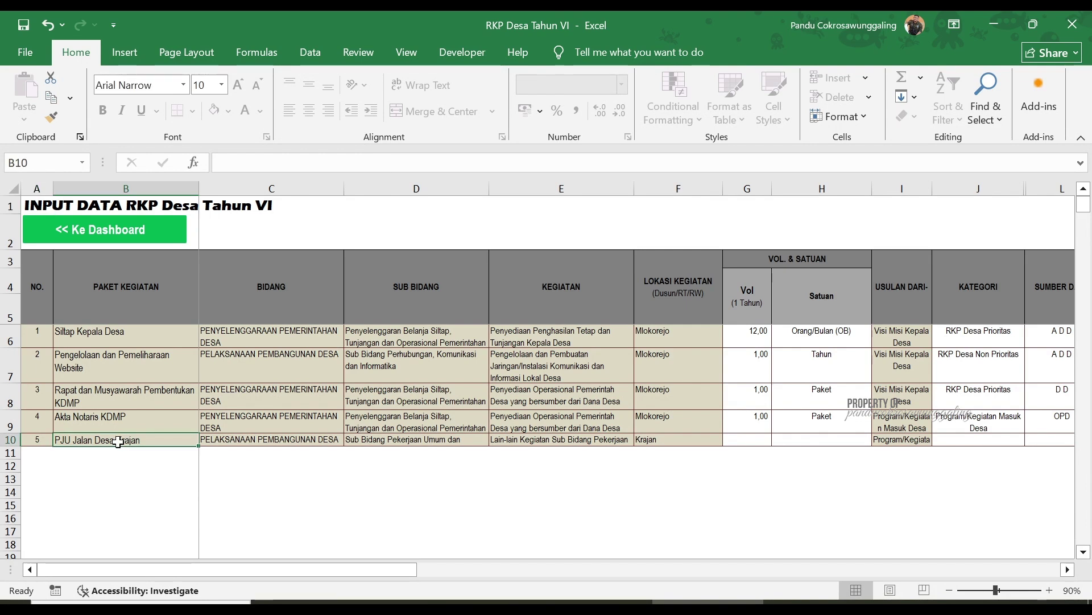
{"action": "left_click", "coordinate": [759, 443]}
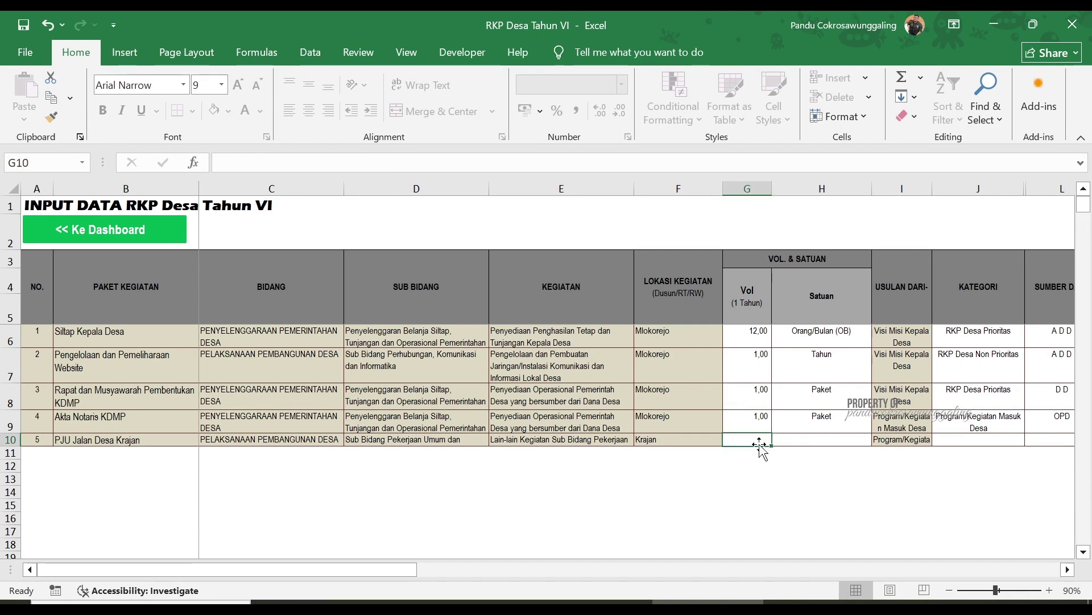
{"action": "type", "text": "1"}
{"action": "left_click", "coordinate": [798, 439]}
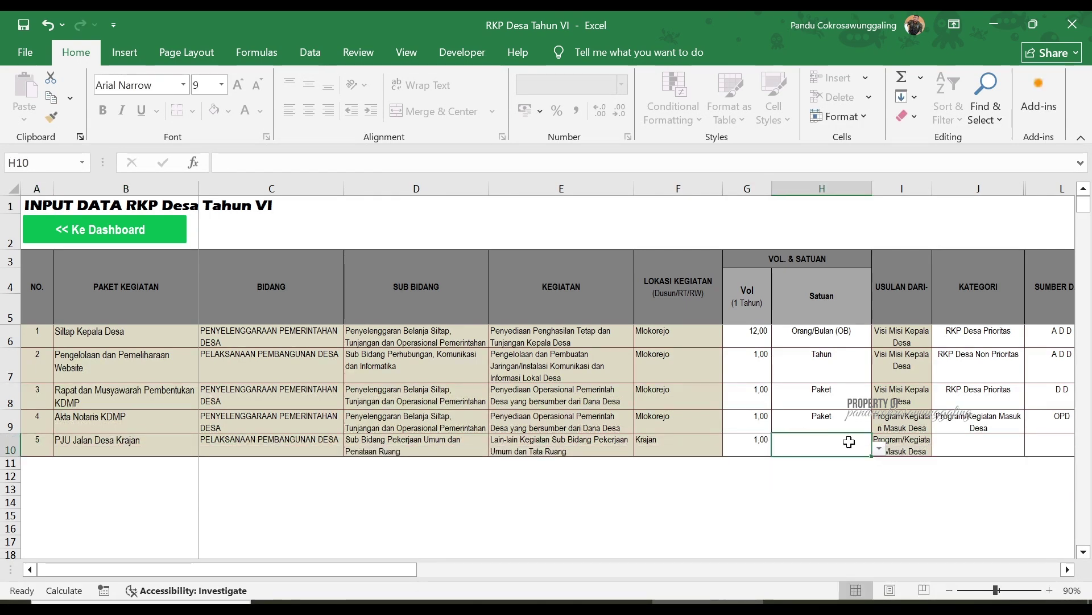
{"action": "left_click", "coordinate": [880, 449]}
{"action": "scroll", "coordinate": [874, 515], "scroll_direction": "down", "scroll_amount": 2}
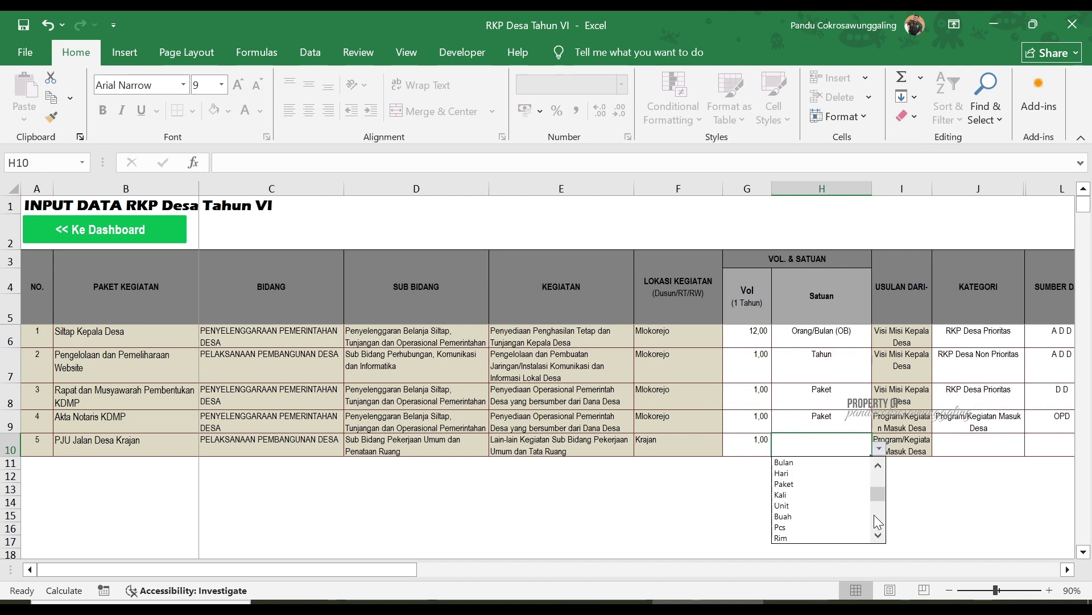
{"action": "left_click", "coordinate": [820, 484]}
Set the Kategori of PJU Jalan Desa Krajan to DU RKP and its Sumber Dana to Pemprov.
{"action": "left_click", "coordinate": [974, 445]}
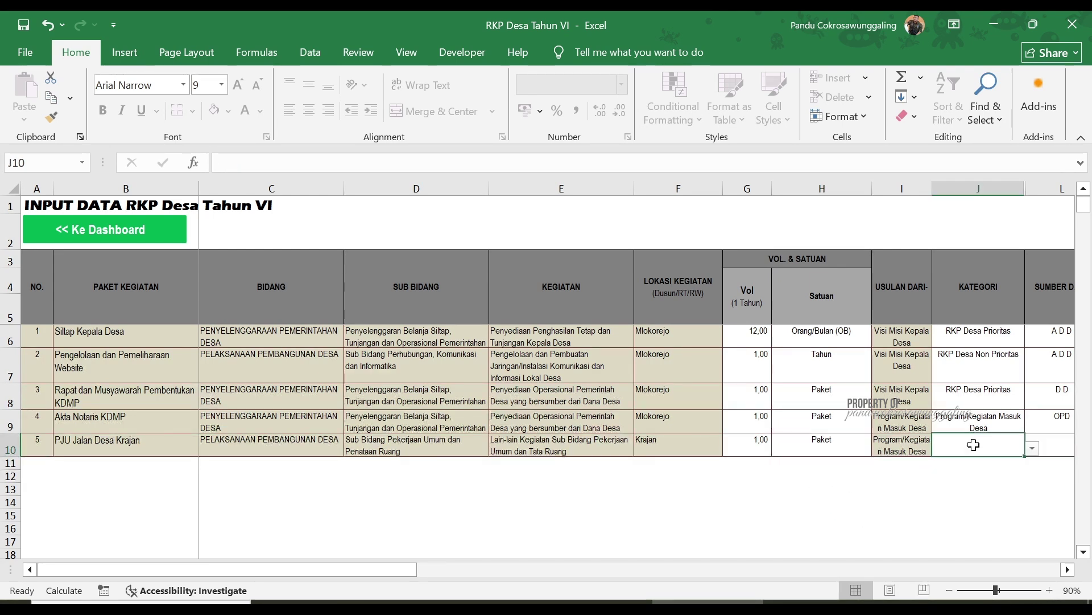
{"action": "left_click", "coordinate": [1033, 449]}
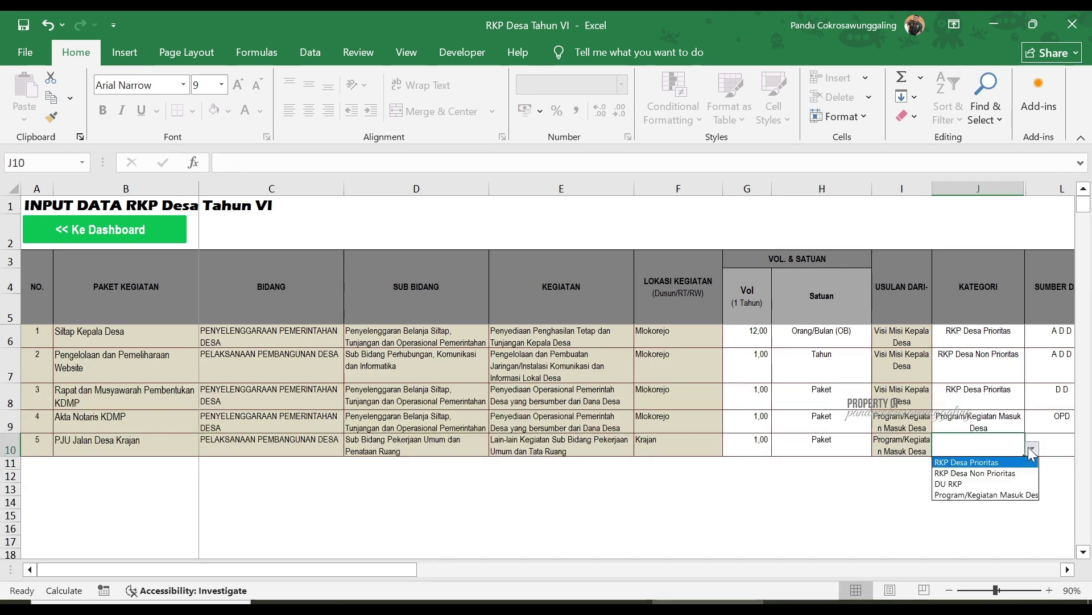
{"action": "left_click", "coordinate": [991, 480]}
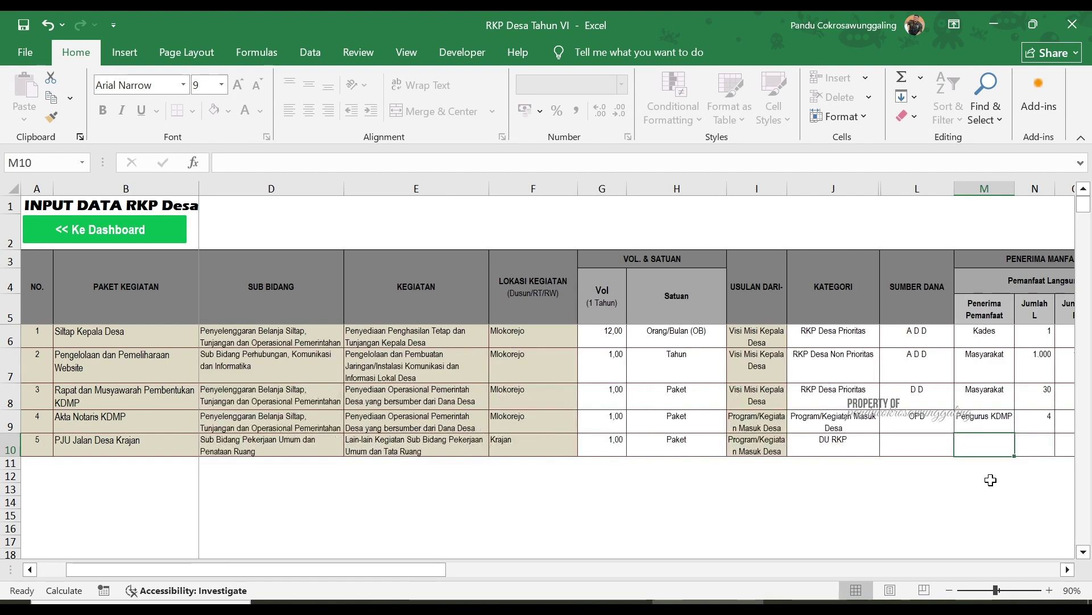
{"action": "left_click", "coordinate": [925, 443]}
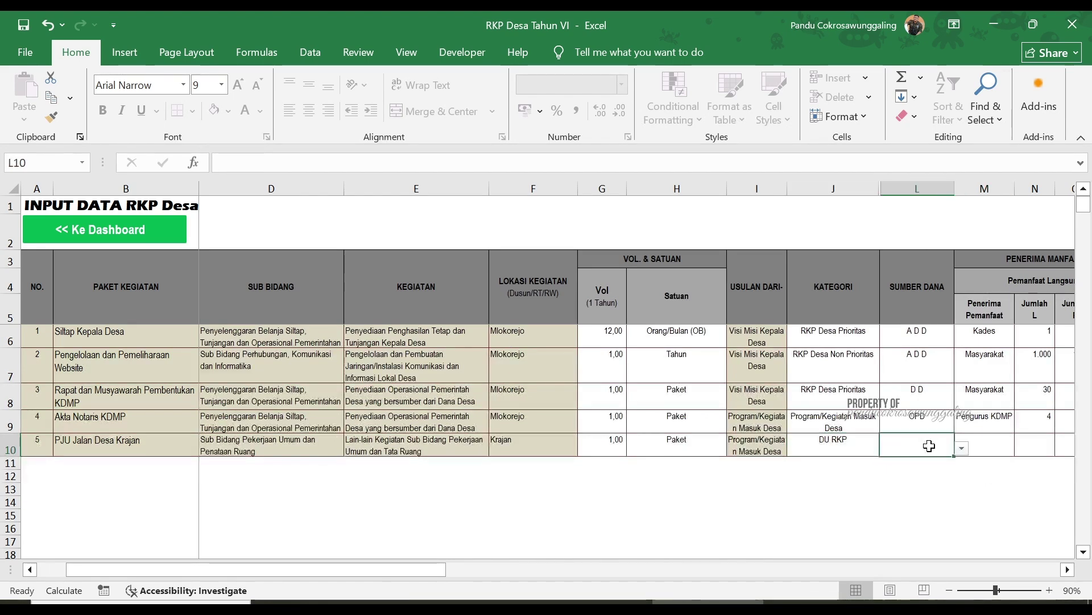
{"action": "left_click", "coordinate": [961, 449]}
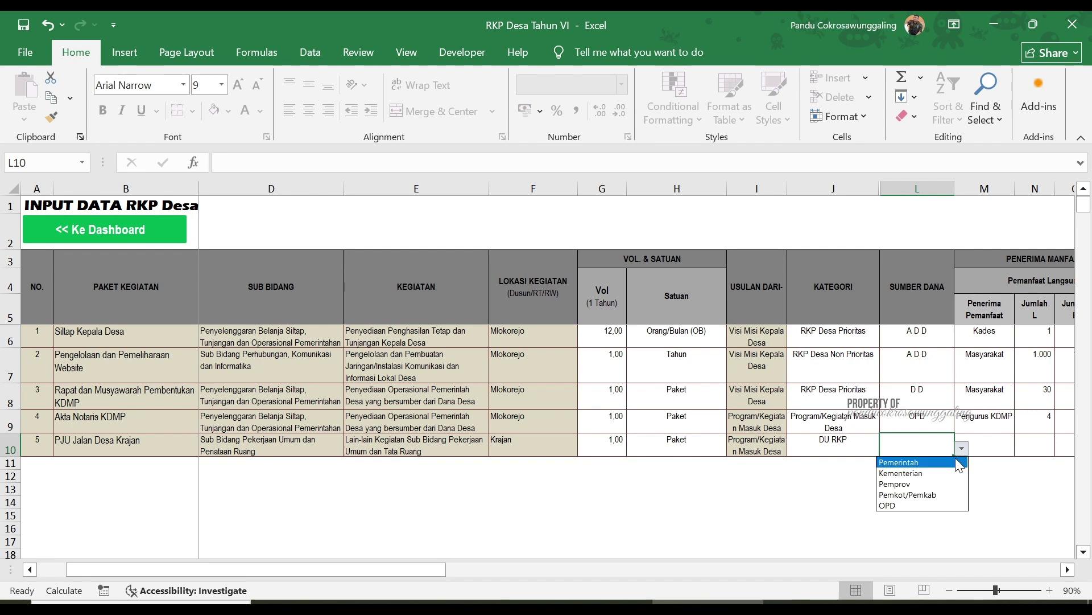
{"action": "left_click", "coordinate": [935, 484]}
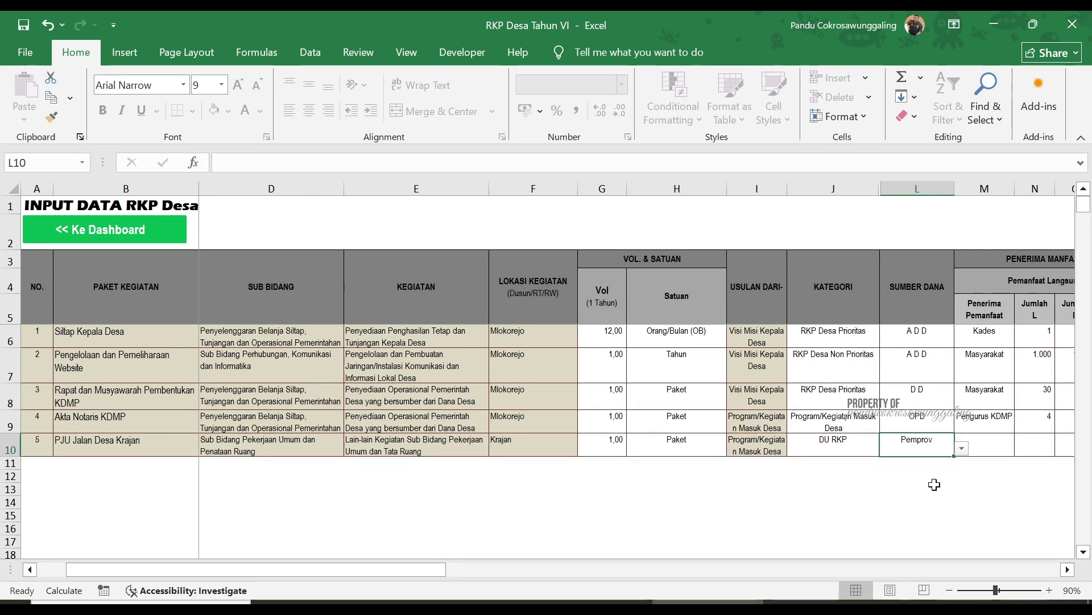
Enter Masyarakat as the Penerima Pemanfaat of PJU Jalan Desa Krajan.
{"action": "key", "text": "Right"}
{"action": "key", "text": "Right"}
{"action": "key", "text": "Right"}
{"action": "key", "text": "Right"}
{"action": "key", "text": "Left"}
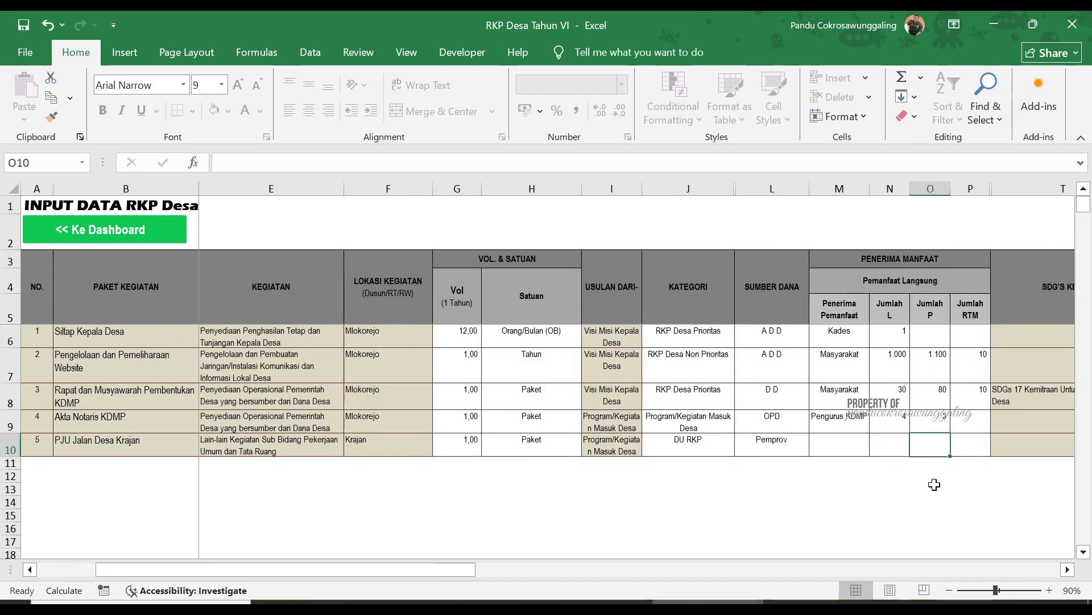
{"action": "key", "text": "Left"}
{"action": "key", "text": "Left"}
{"action": "type", "text": "Ma"}
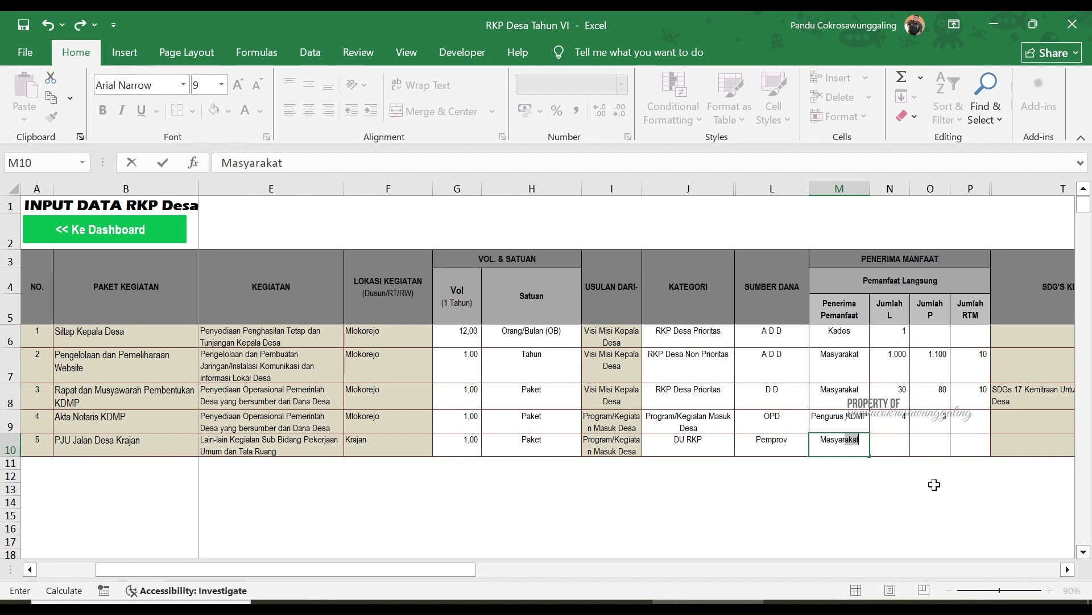
Enter the beneficiary numbers of PJU Jalan Desa Krajan: 300 for Jumlah L, 350 for Jumlah P and 15 for Jumlah RTM.
{"action": "key", "text": "Right"}
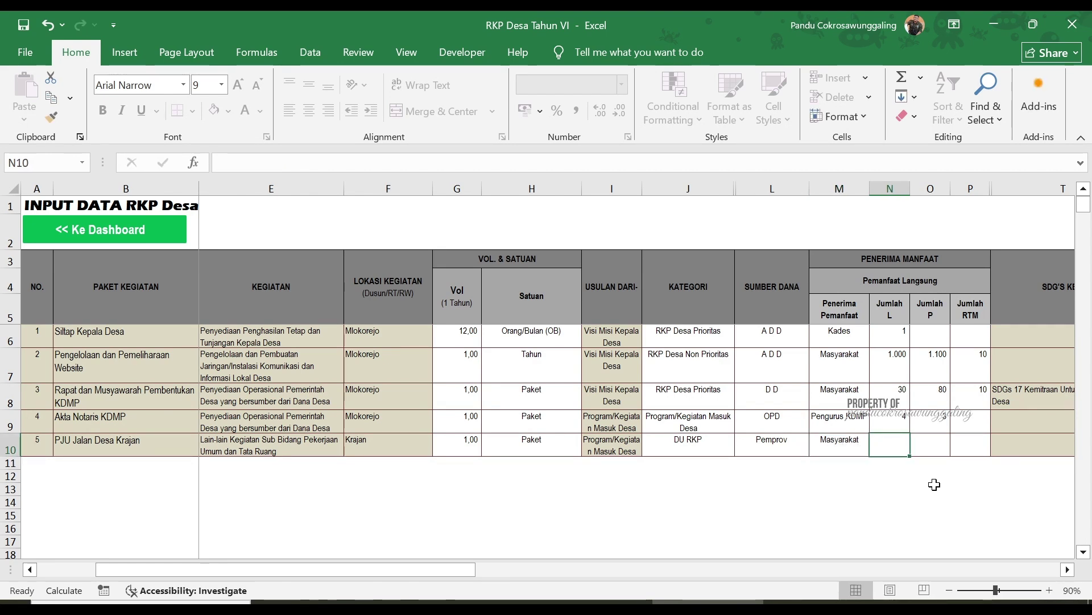
{"action": "type", "text": "300"}
{"action": "key", "text": "Tab"}
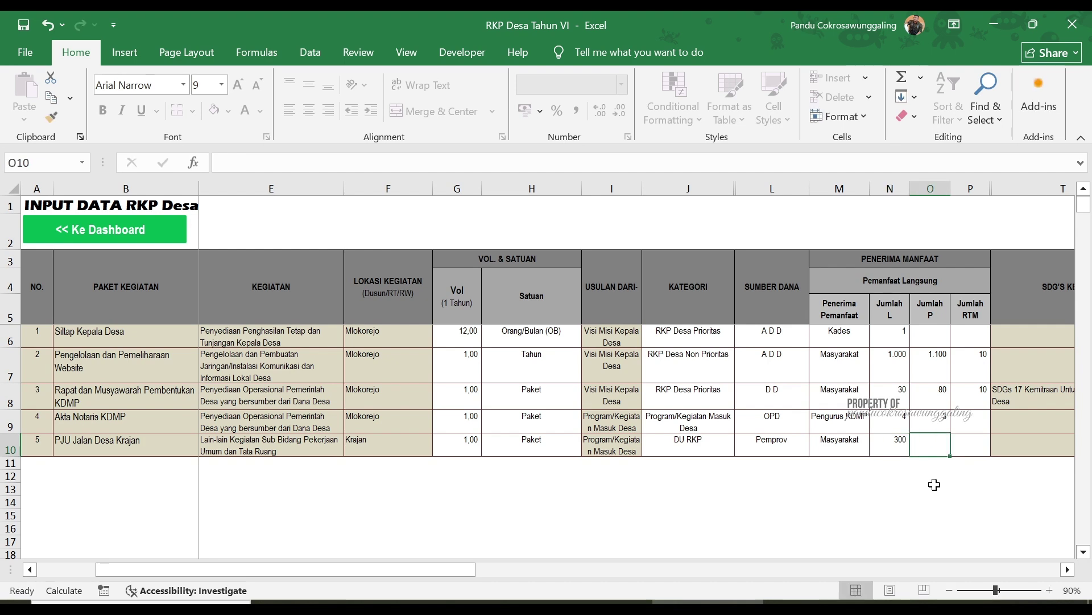
{"action": "type", "text": "350"}
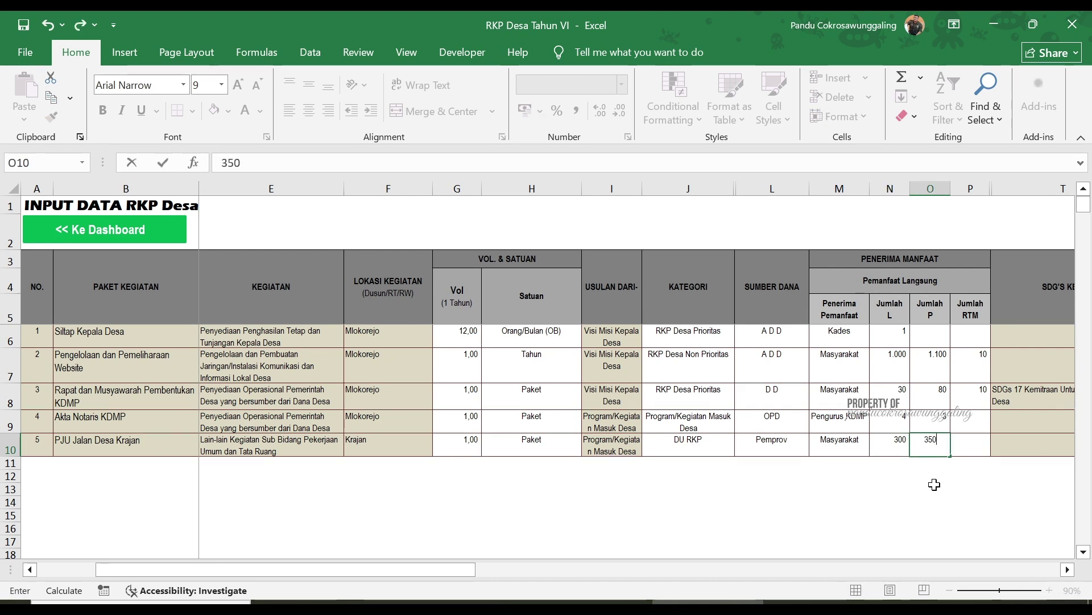
{"action": "key", "text": "Tab"}
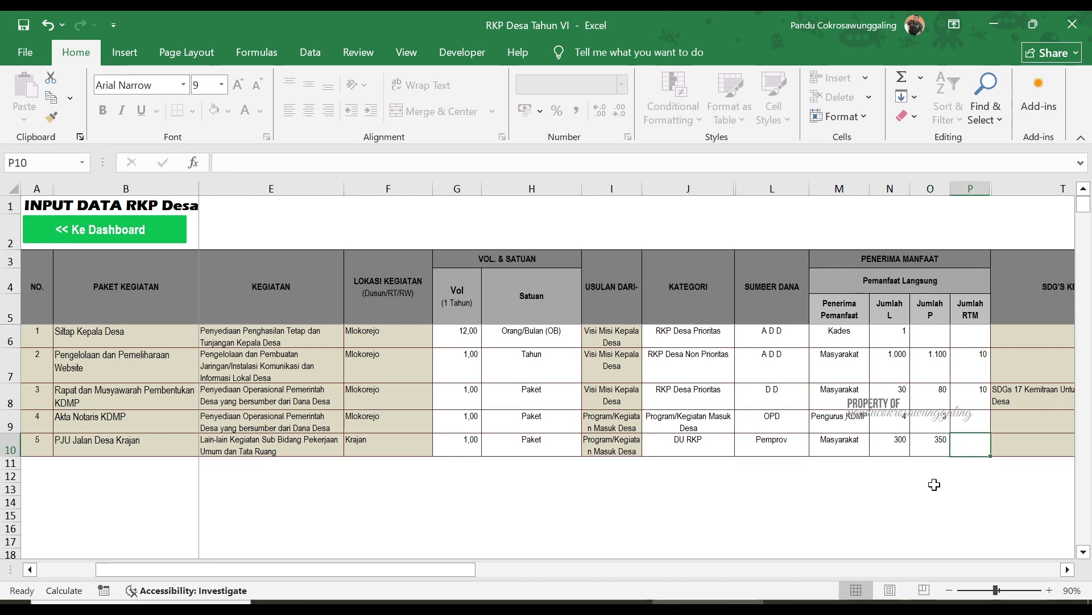
{"action": "type", "text": "15"}
{"action": "key", "text": "Tab"}
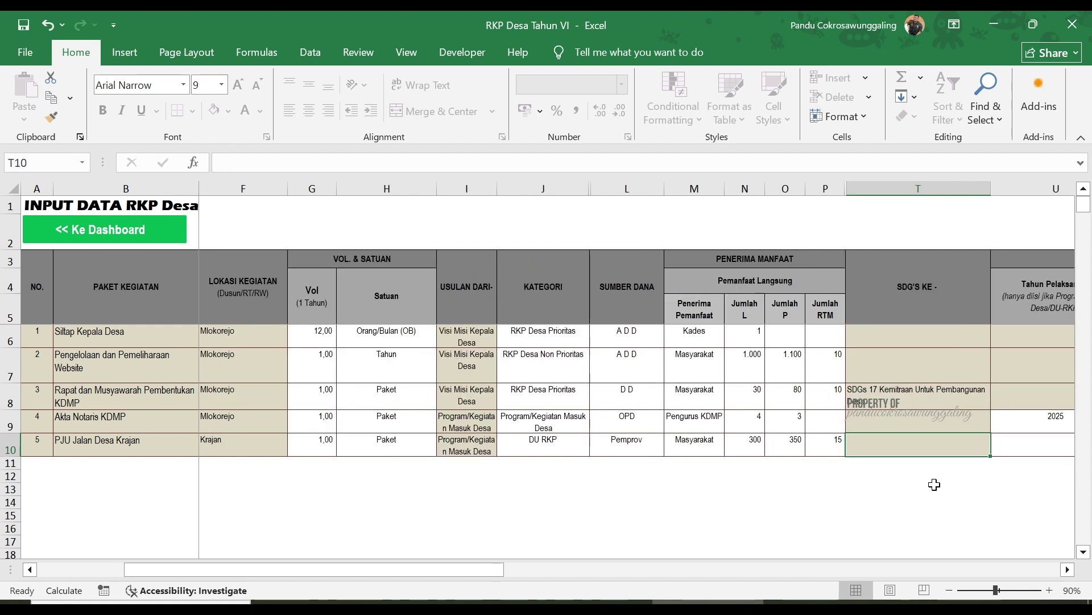
Set the Tahun Pelaksanaan of PJU Jalan Desa Krajan to 2026.
{"action": "key", "text": "Tab"}
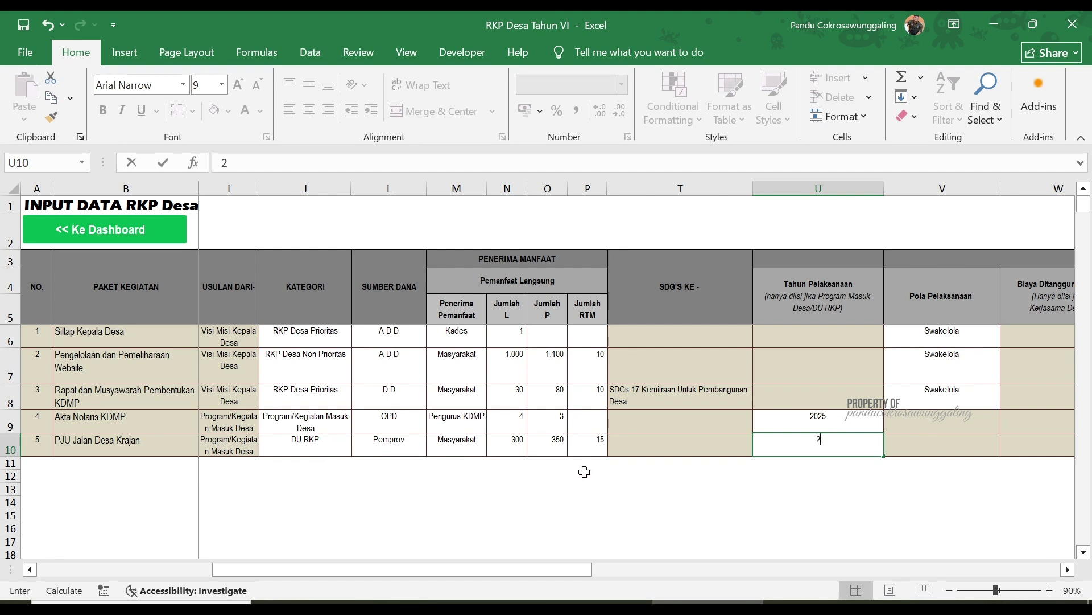
{"action": "type", "text": "026"}
{"action": "key", "text": "ctrl+Return"}
Enter 150000000 as the Jumlah Rencana Anggaran Biaya (RAB) of PJU Jalan Desa Krajan and save the workbook.
{"action": "key", "text": "Right"}
{"action": "key", "text": "Right"}
{"action": "key", "text": "Right"}
{"action": "key", "text": "Right"}
{"action": "key", "text": "Right"}
{"action": "key", "text": "Right"}
{"action": "key", "text": "Right"}
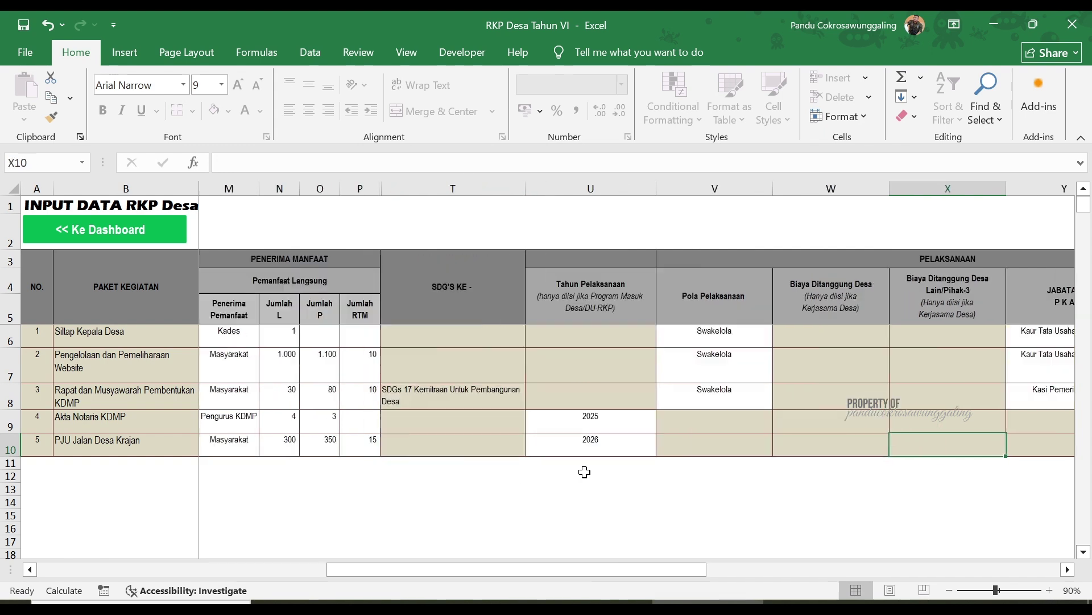
{"action": "key", "text": "Right"}
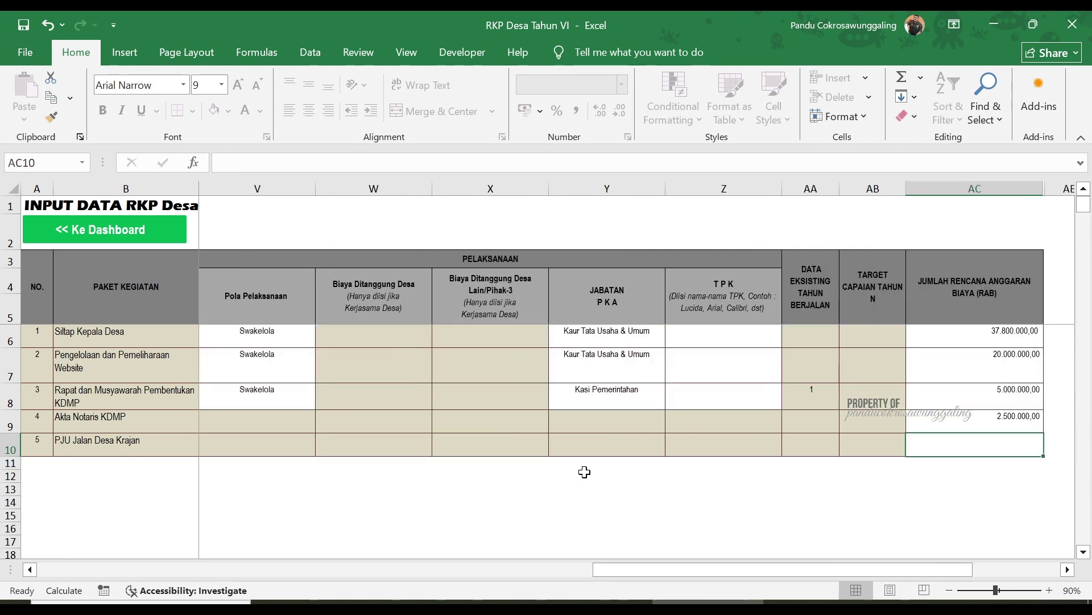
{"action": "type", "text": "150000000"}
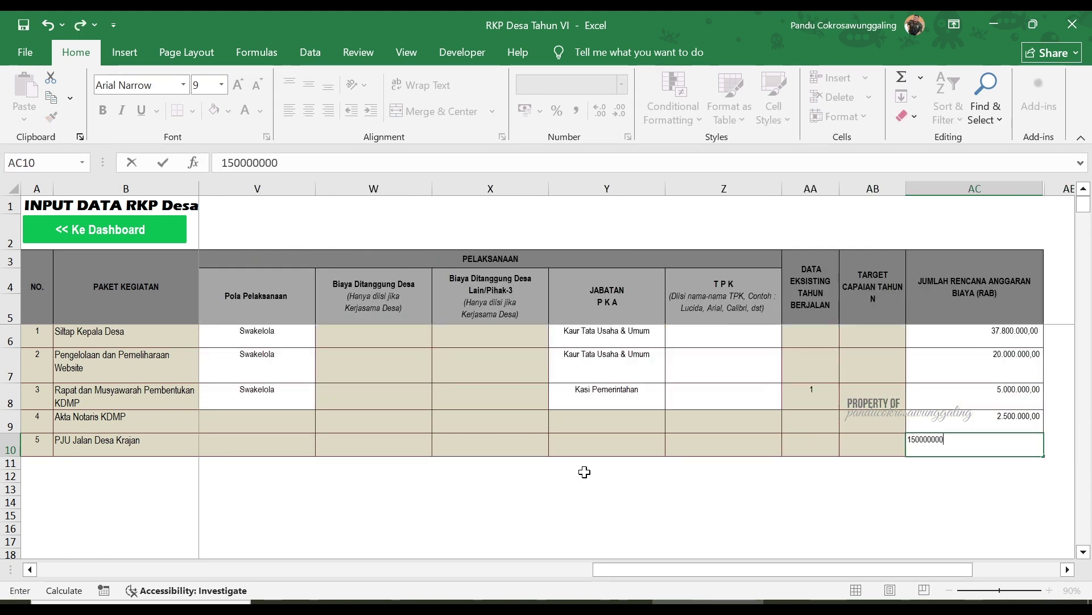
{"action": "key", "text": "Return"}
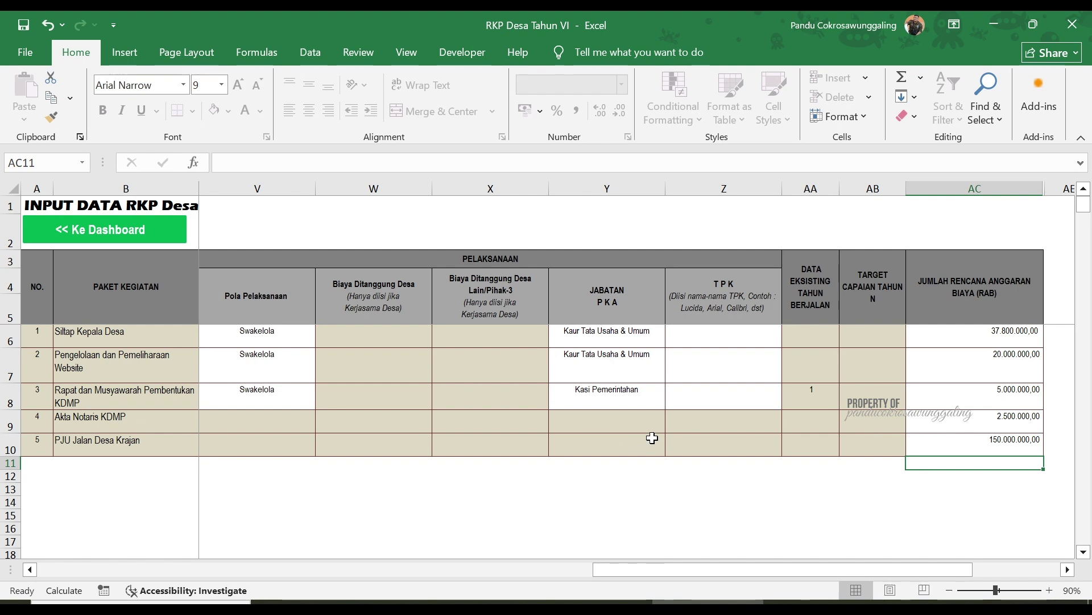
{"action": "key", "text": "ctrl+s"}
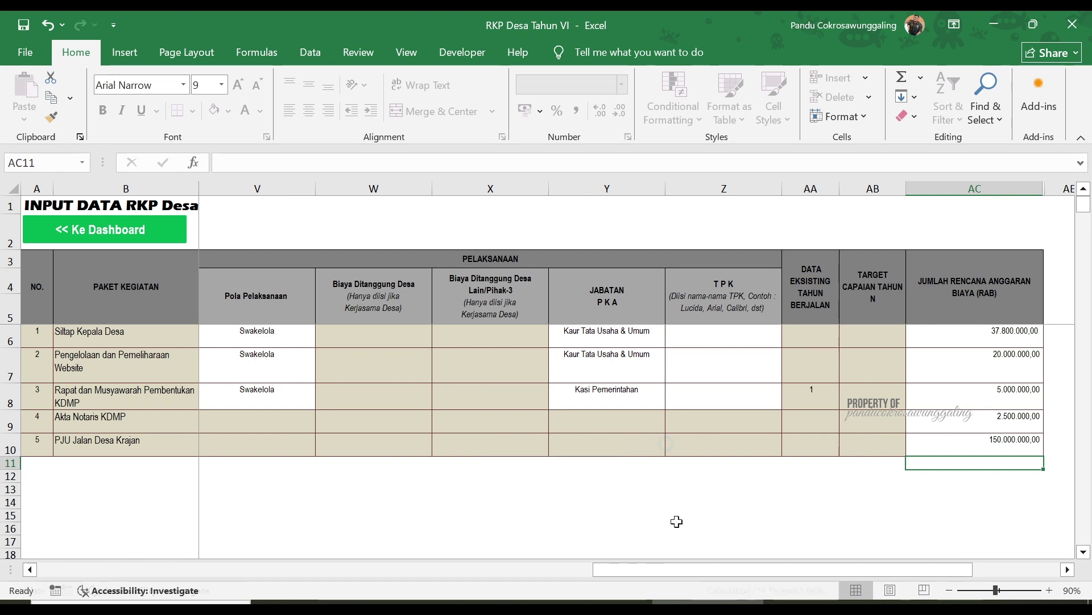
Return to the RKP Desa dashboard, check the DU RKP document for the PJU Jalan Desa Krajan entry, and leave the document.
{"action": "left_click_drag", "start_coordinate": [764, 569], "coordinate": [126, 572]}
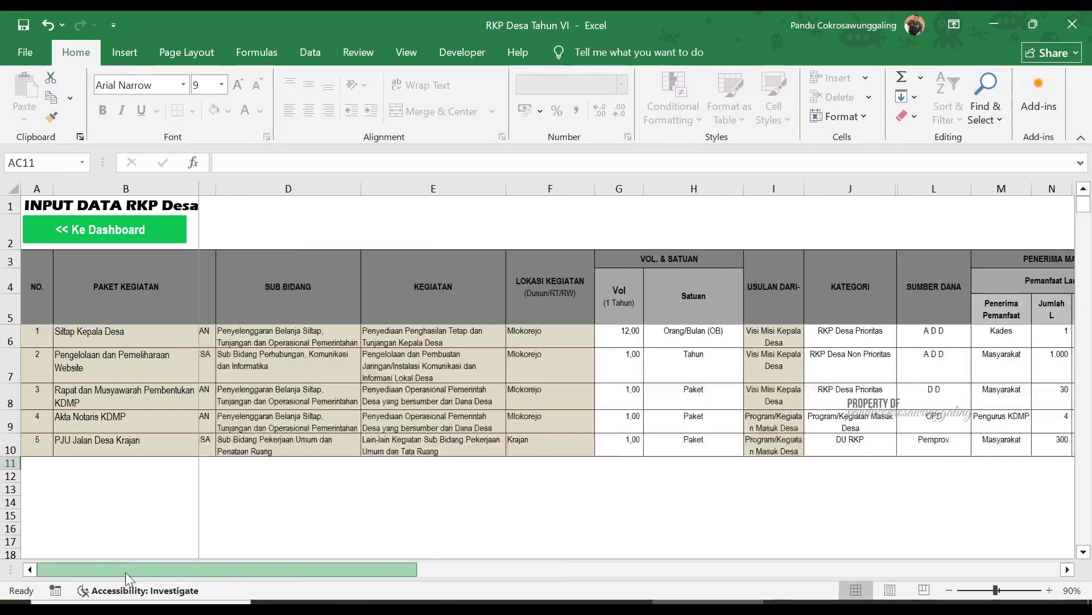
{"action": "left_click", "coordinate": [135, 232]}
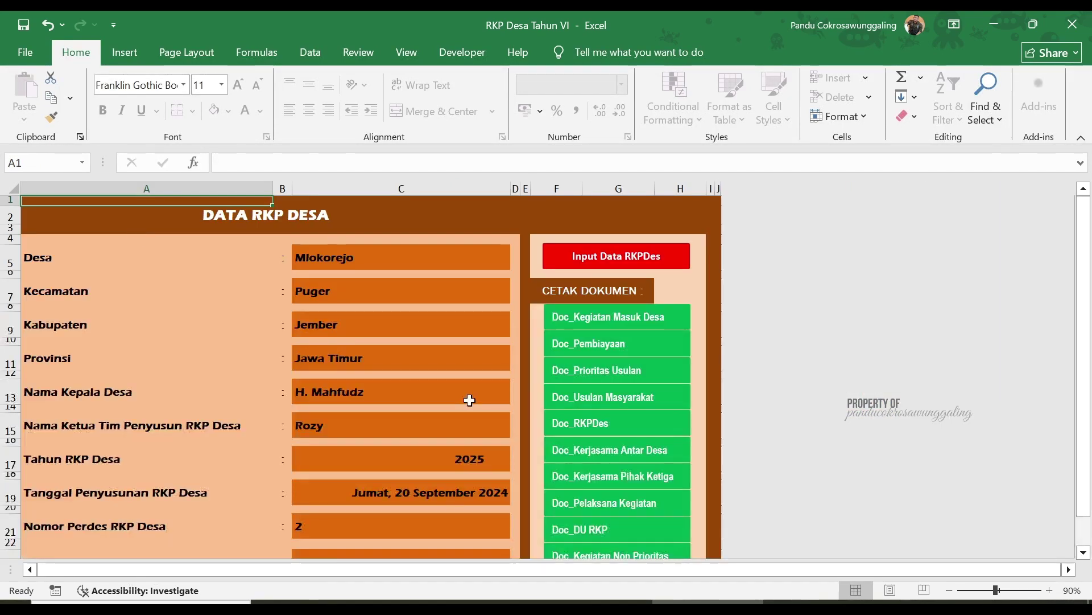
{"action": "left_click", "coordinate": [563, 529]}
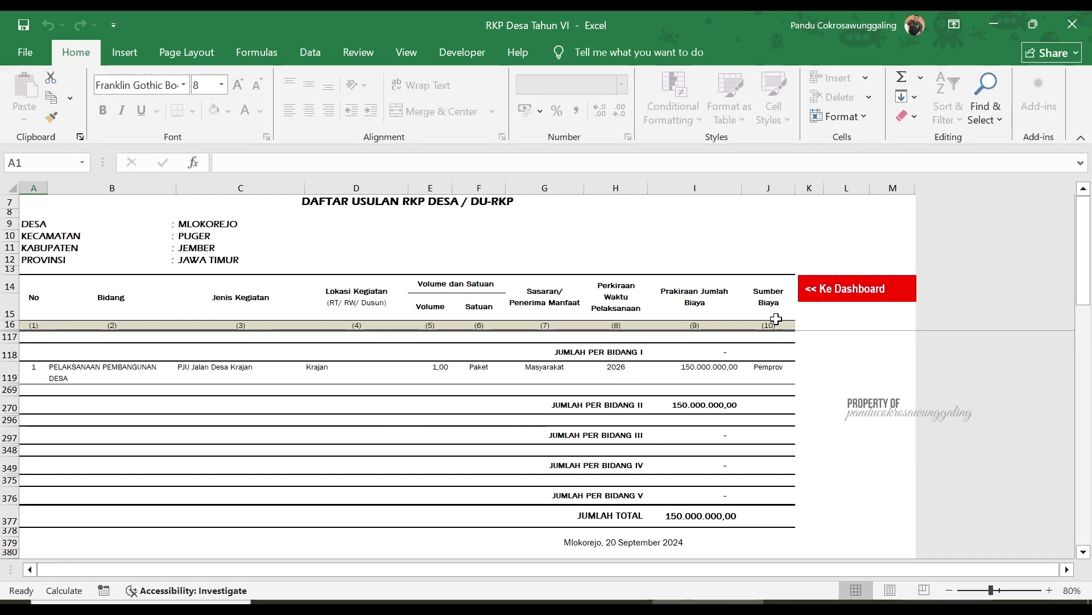
{"action": "left_click", "coordinate": [847, 293]}
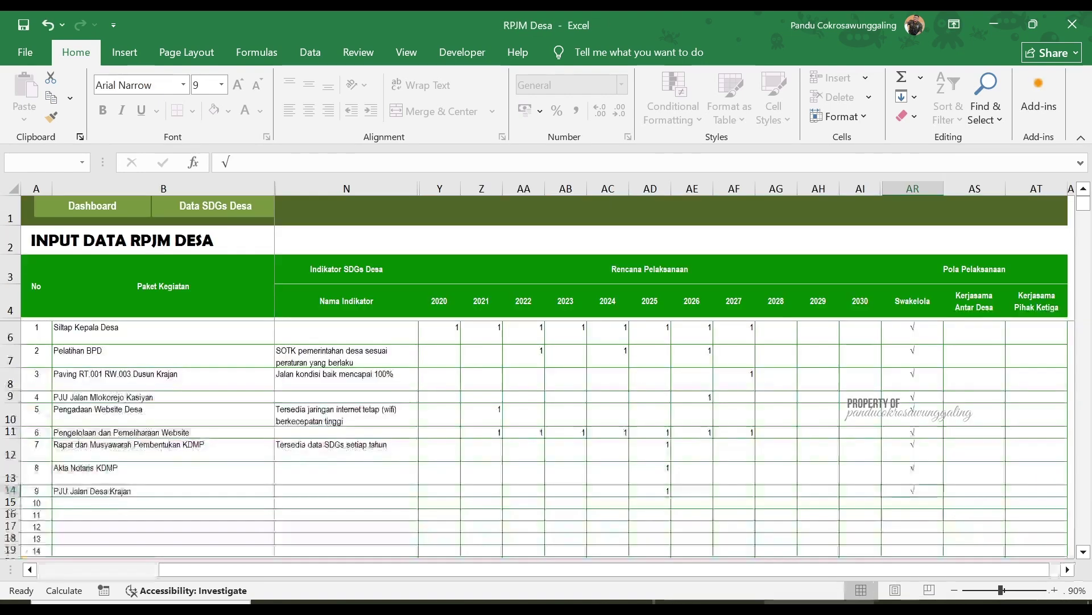
Add Pelatihan Perangkat Desa as Paket Kegiatan number 10 in the RPJM Desa workbook's input data.
{"action": "left_click", "coordinate": [117, 506]}
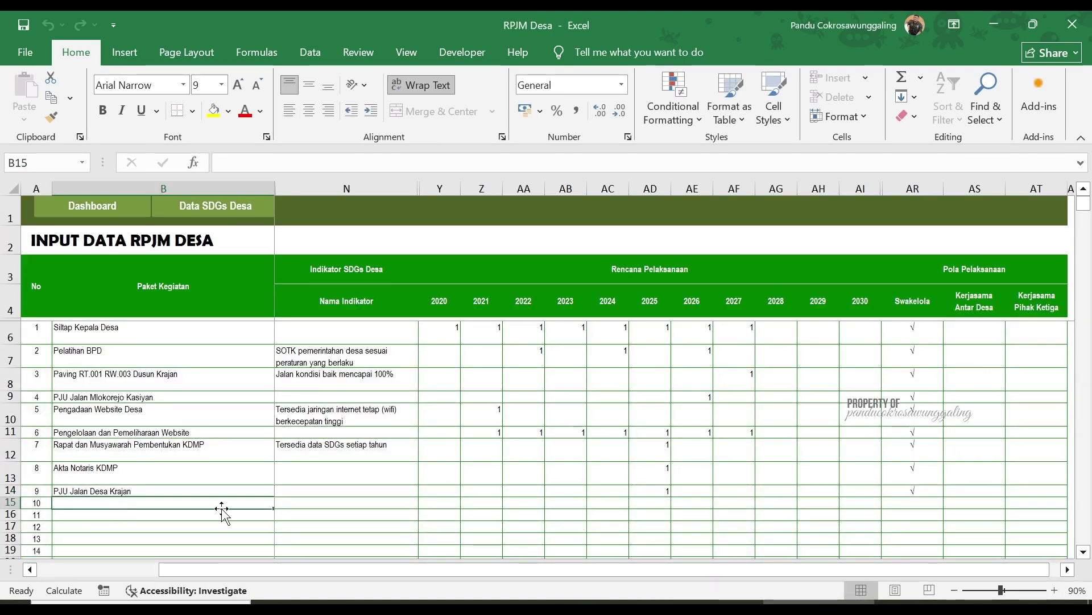
{"action": "type", "text": "Pelatihan "}
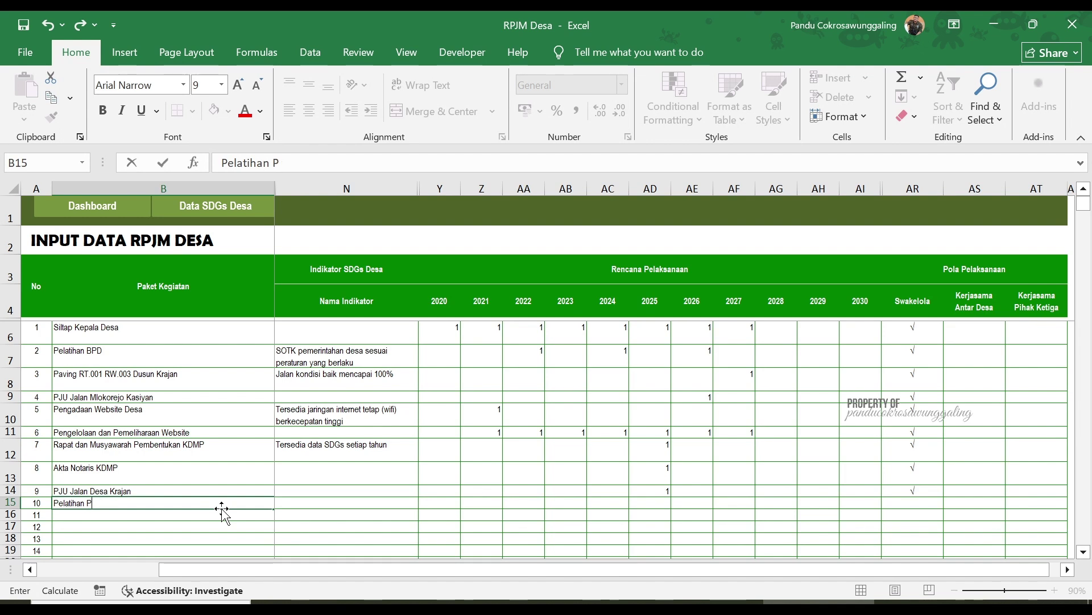
{"action": "type", "text": "Perangkat DEsa"}
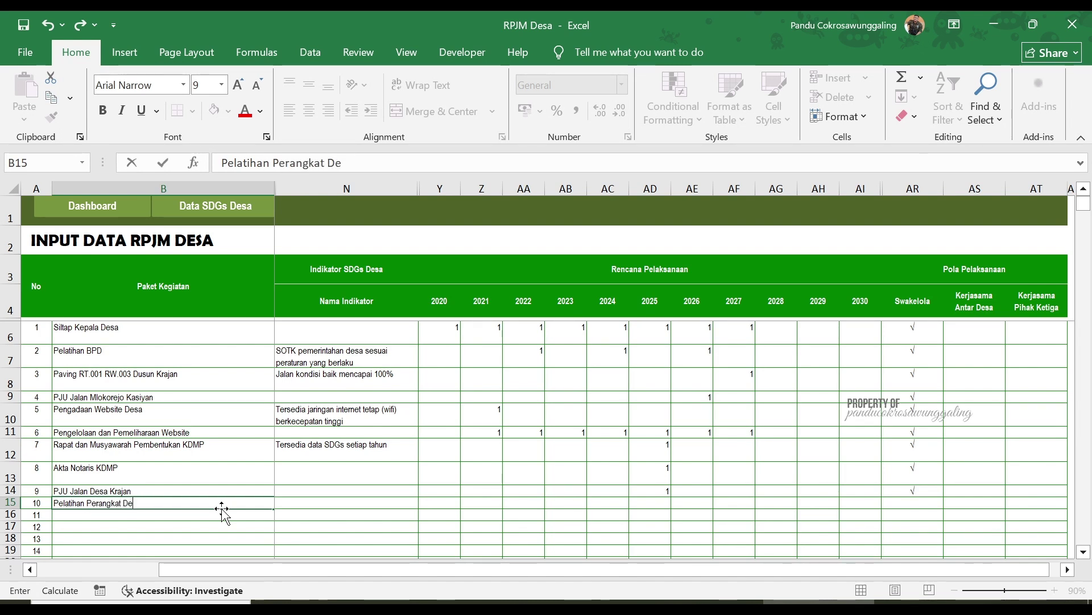
{"action": "key", "text": "Up"}
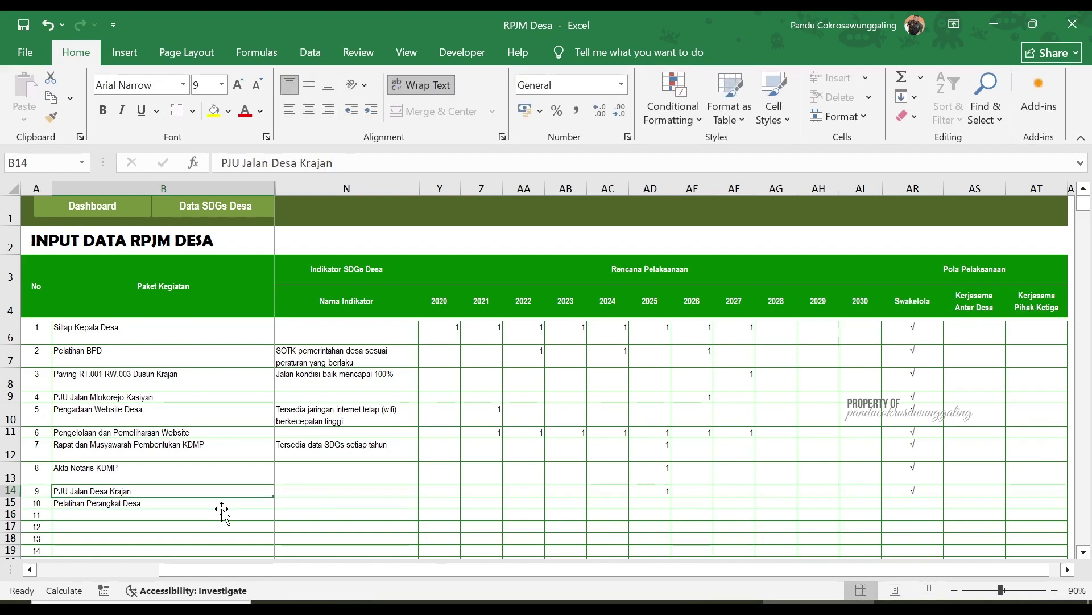
Set the Bidang of Pelatihan Perangkat Desa to PEMBERDAYAAN MASYARAKAT DESA.
{"action": "key", "text": "Down"}
{"action": "key", "text": "Right"}
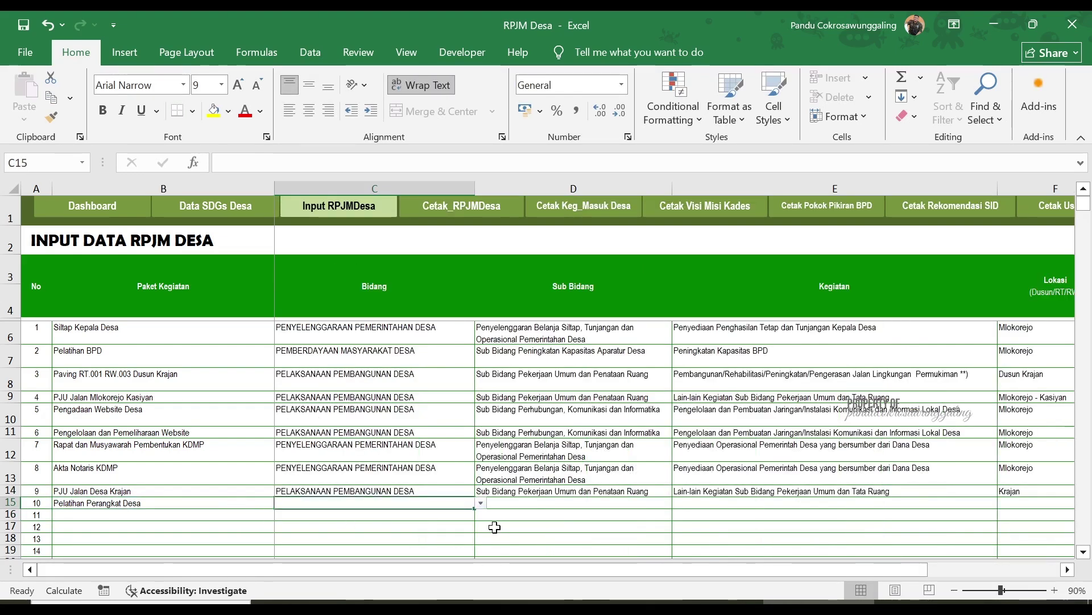
{"action": "left_click", "coordinate": [482, 503]}
{"action": "left_click", "coordinate": [365, 547]}
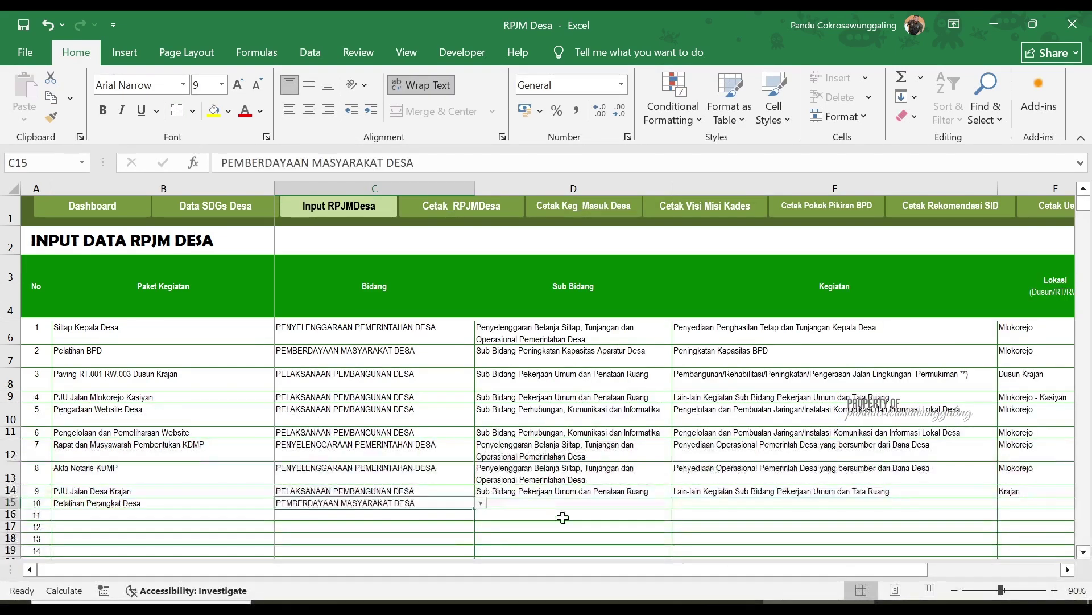
Set Pelatihan Perangkat Desa's Sub Bidang to Sub Bidang Peningkatan Kapasitas Aparatur Desa and its Kegiatan to Peningkatan Kapatitas Perangkat Desa.
{"action": "left_click", "coordinate": [581, 506]}
{"action": "left_click", "coordinate": [678, 503]}
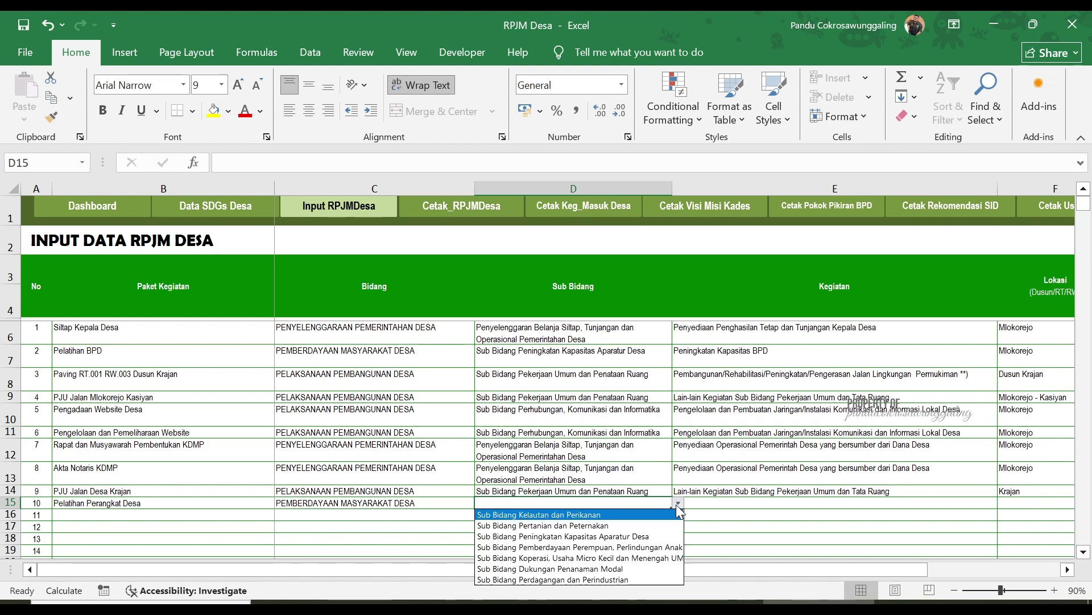
{"action": "left_click", "coordinate": [661, 536]}
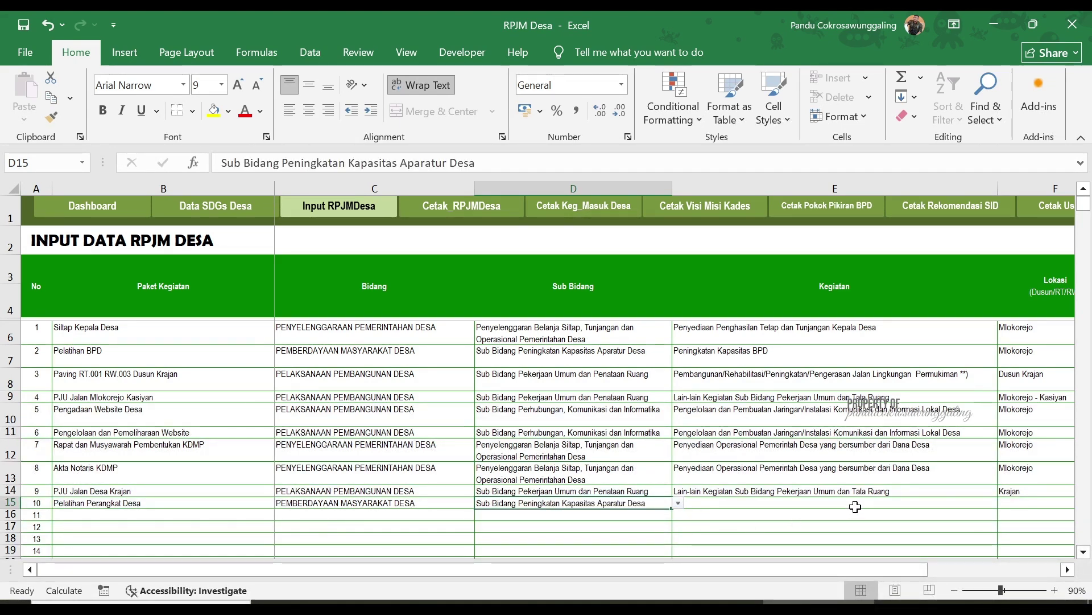
{"action": "left_click", "coordinate": [876, 504]}
{"action": "left_click", "coordinate": [1003, 505]}
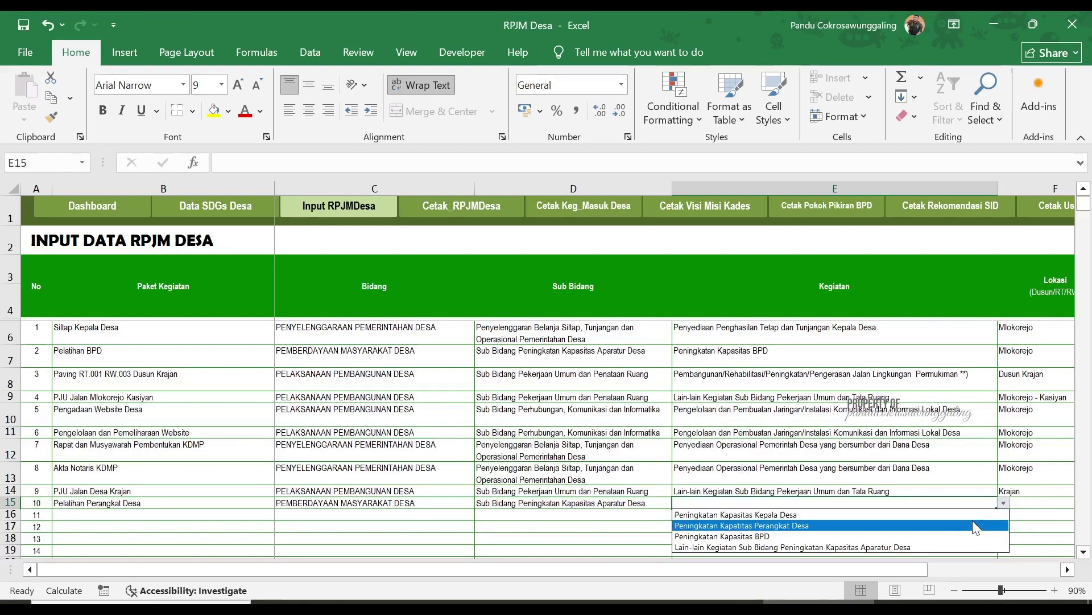
{"action": "left_click", "coordinate": [964, 524]}
Enter Mlokorejo as the Lokasi of Pelatihan Perangkat Desa.
{"action": "key", "text": "Tab"}
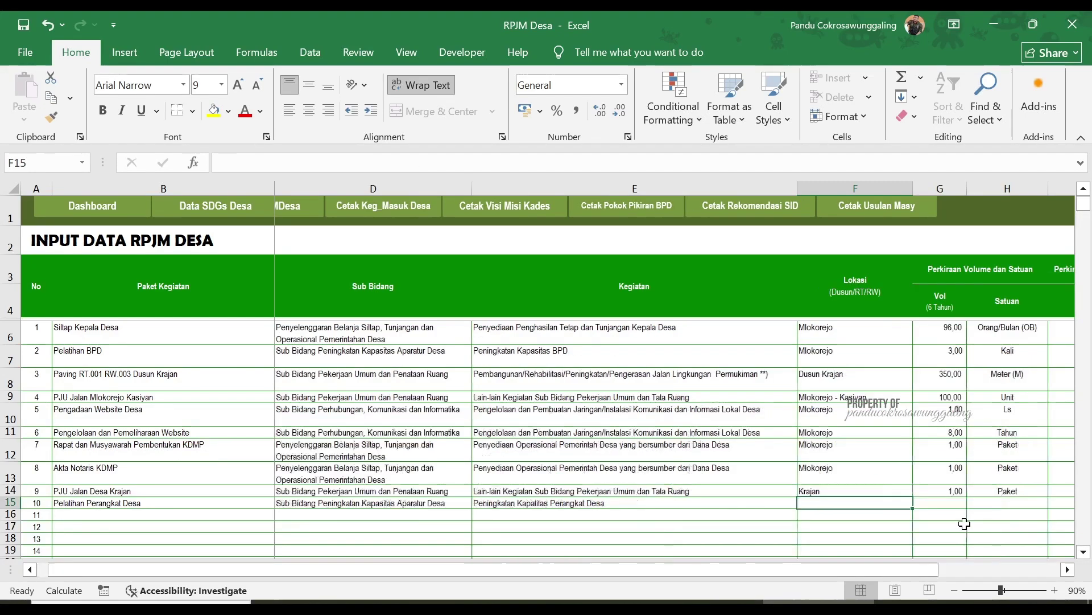
{"action": "type", "text": "Ml"}
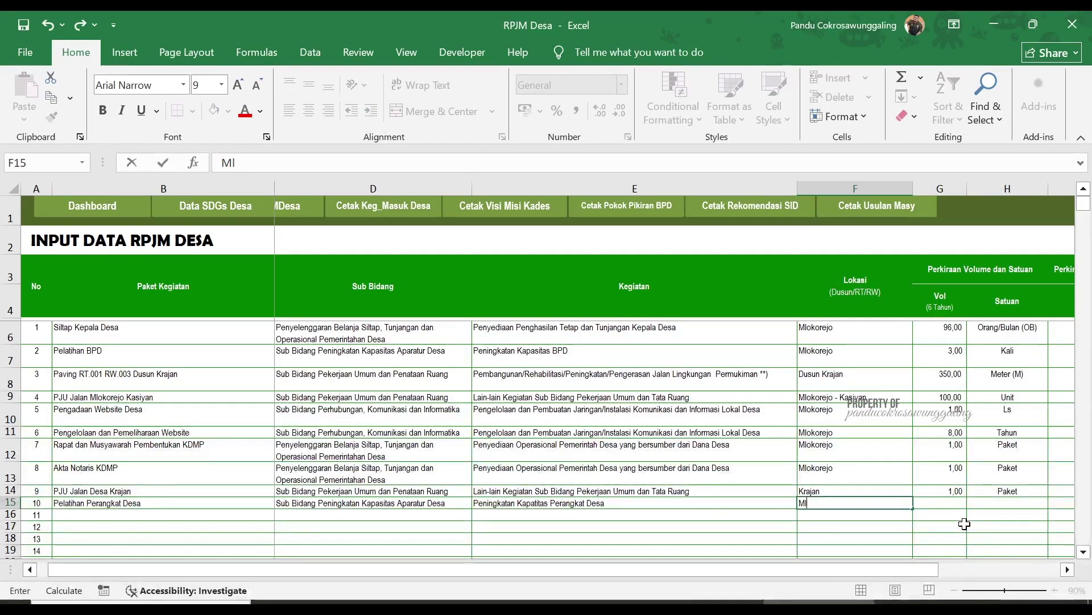
{"action": "type", "text": "okorejo"}
{"action": "key", "text": "Tab"}
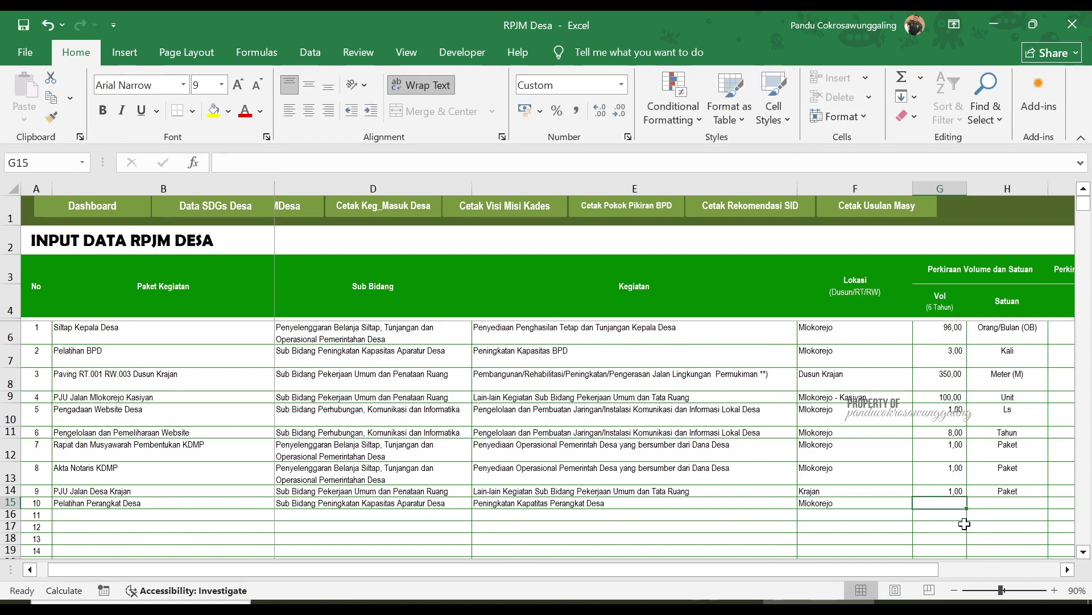
Enter a six-year volume of 1 for Pelatihan Perangkat Desa and choose Tahun as its Satuan.
{"action": "type", "text": "1"}
{"action": "key", "text": "Tab"}
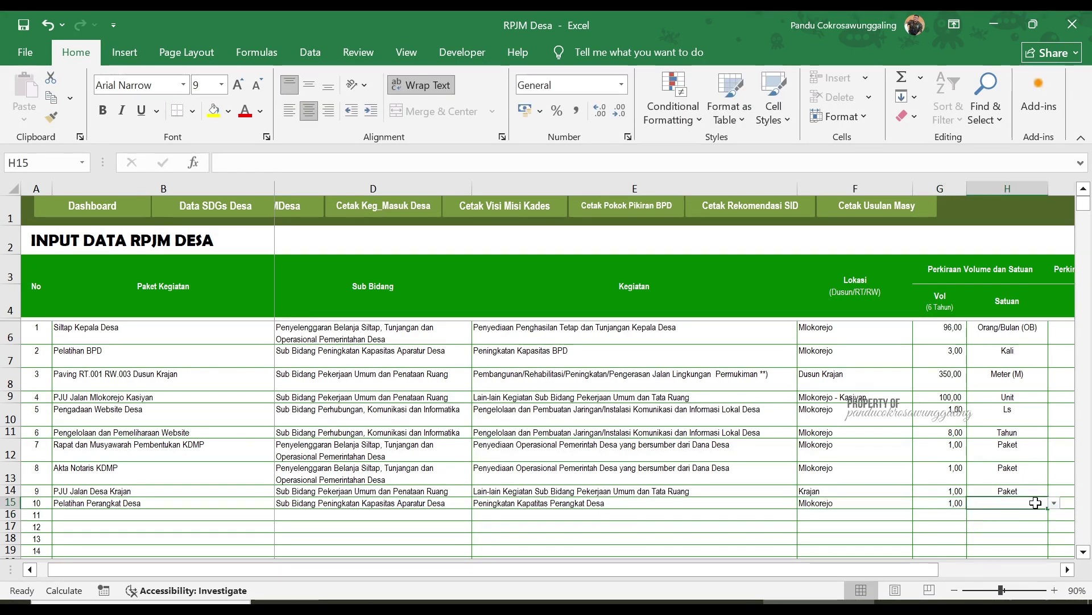
{"action": "left_click", "coordinate": [1054, 503]}
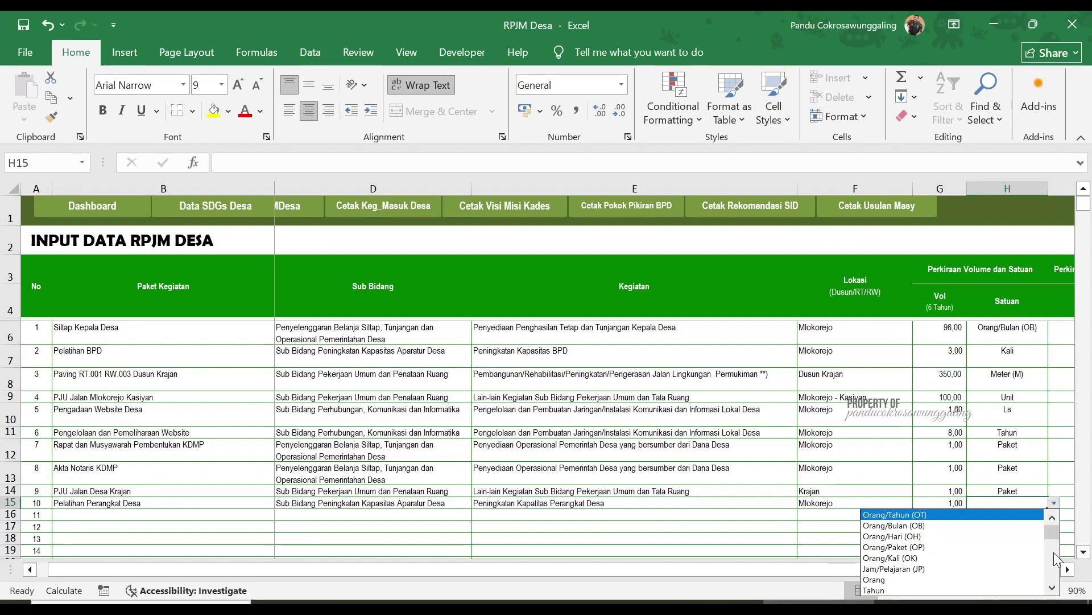
{"action": "left_click", "coordinate": [992, 590]}
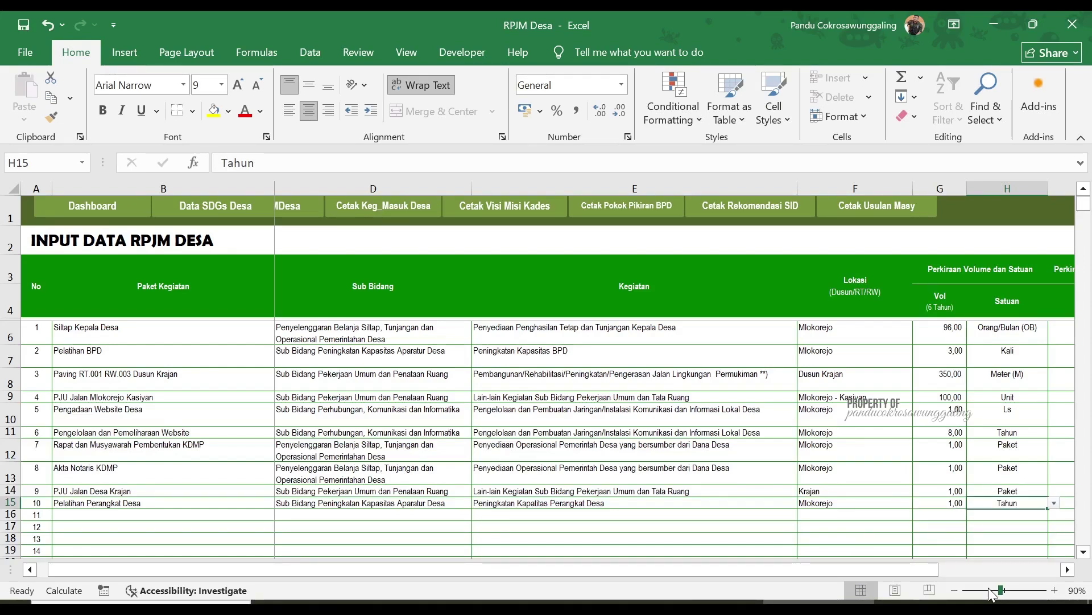
Change the six-year volume of Pelatihan Perangkat Desa to 8.
{"action": "key", "text": "Right"}
{"action": "key", "text": "Right"}
{"action": "key", "text": "Left"}
{"action": "key", "text": "Left"}
{"action": "key", "text": "Left"}
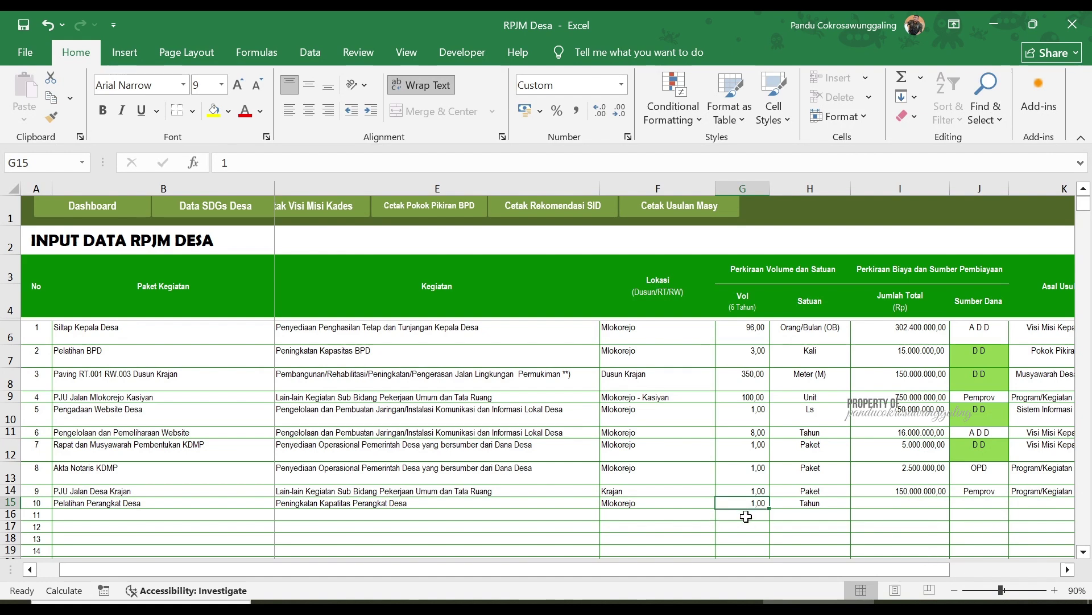
{"action": "type", "text": "8"}
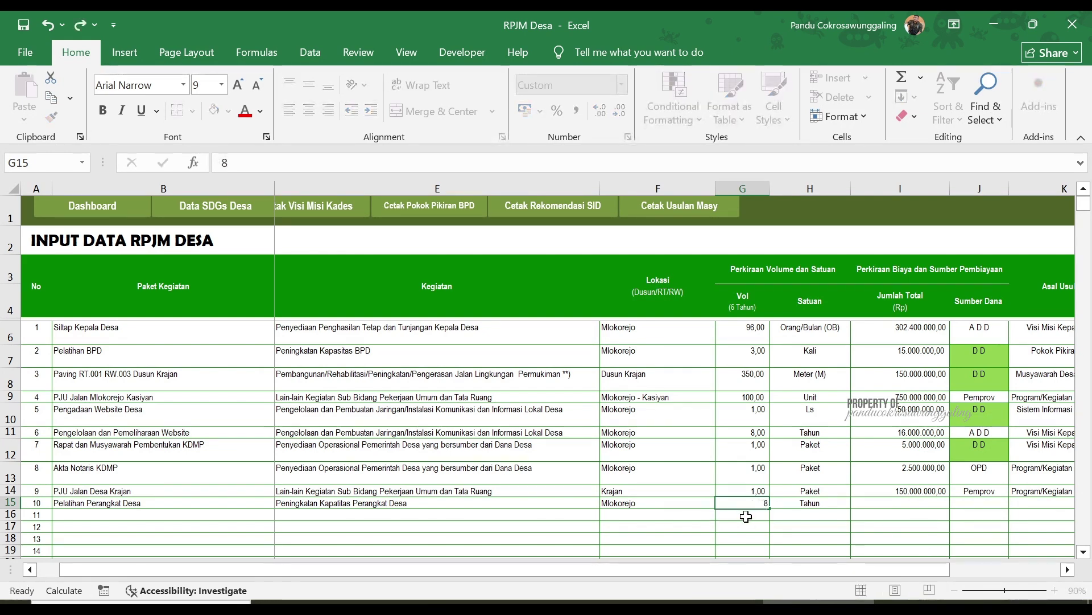
{"action": "key", "text": "Tab"}
Enter 40.000.000 as the Jumlah Total of Pelatihan Perangkat Desa and set its Sumber Dana to D D.
{"action": "key", "text": "Tab"}
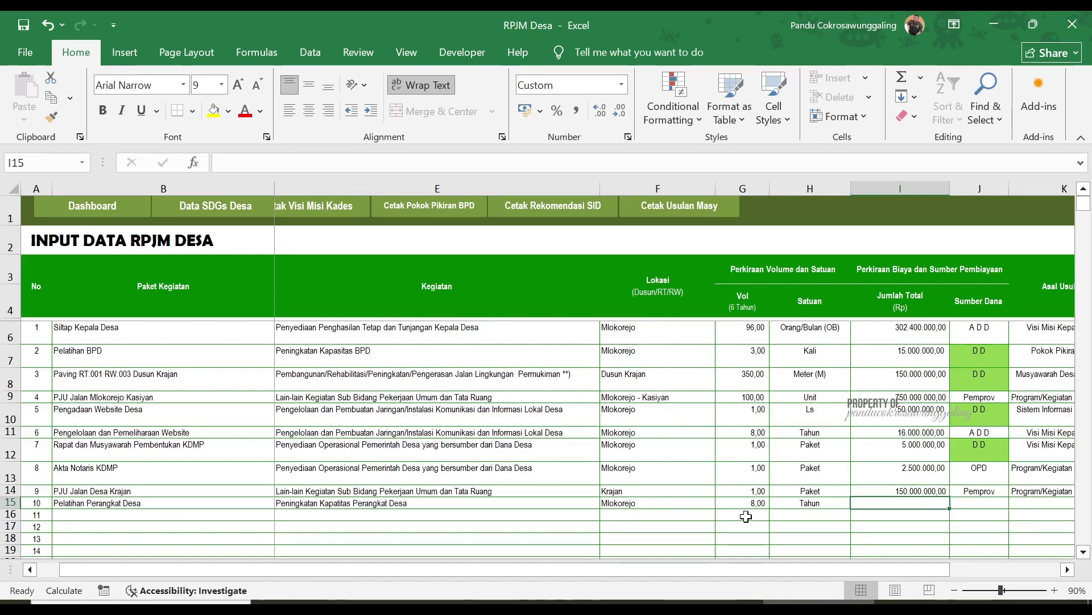
{"action": "type", "text": "40.000.000"}
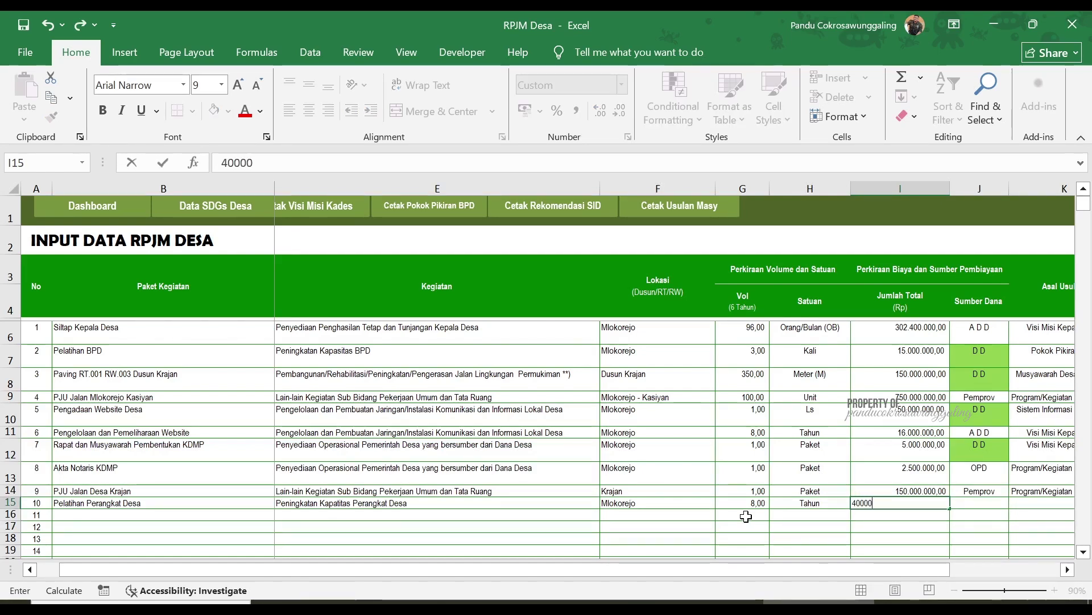
{"action": "key", "text": "Return"}
{"action": "key", "text": "Up"}
{"action": "key", "text": "Right"}
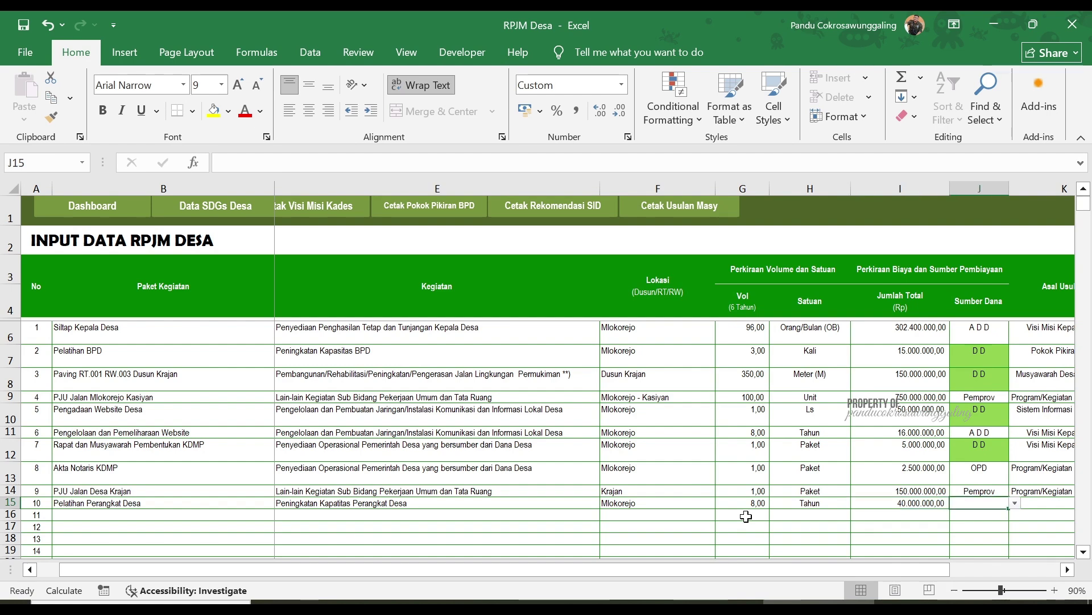
{"action": "left_click", "coordinate": [1014, 502]}
{"action": "left_click", "coordinate": [958, 540]}
Set the Asal Usulan of Pelatihan Perangkat Desa to Sistem Informasi Desa (SID).
{"action": "key", "text": "Right"}
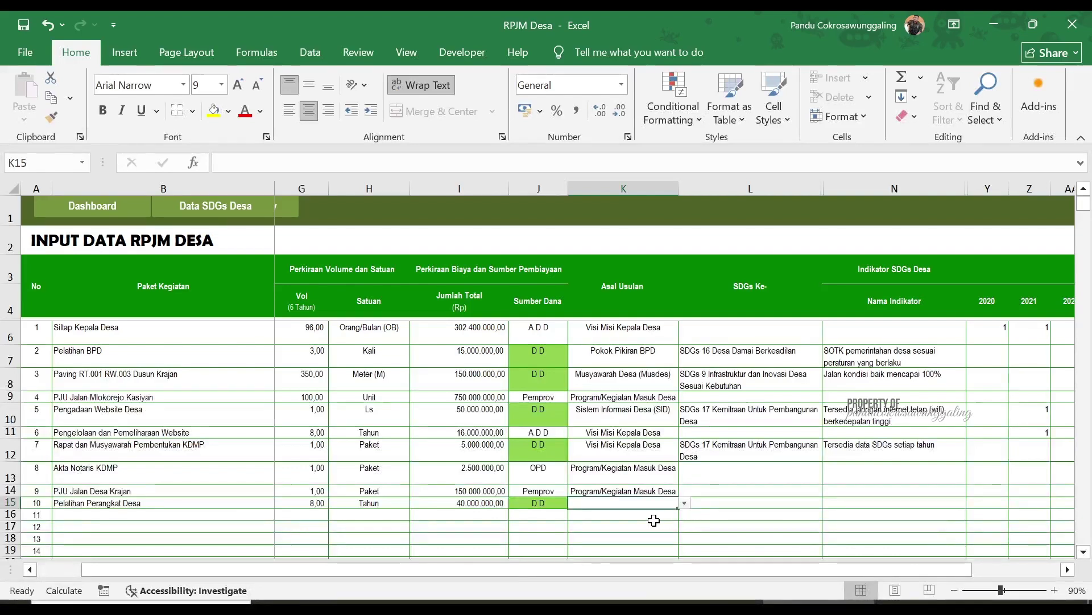
{"action": "left_click", "coordinate": [684, 503]}
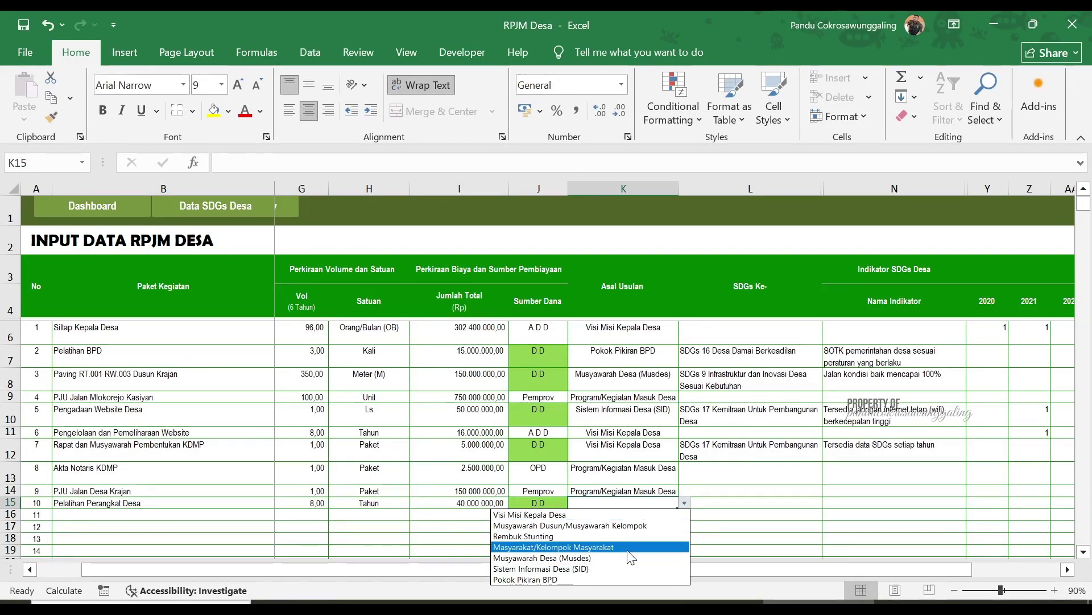
{"action": "left_click", "coordinate": [641, 568]}
Assign SDGs 16 Desa Damai Berkeadilan to Pelatihan Perangkat Desa with the indicator Laporan pertanggungjawaban Kades dan laporan keuangan diterima dalam Musdes.
{"action": "left_click", "coordinate": [757, 503]}
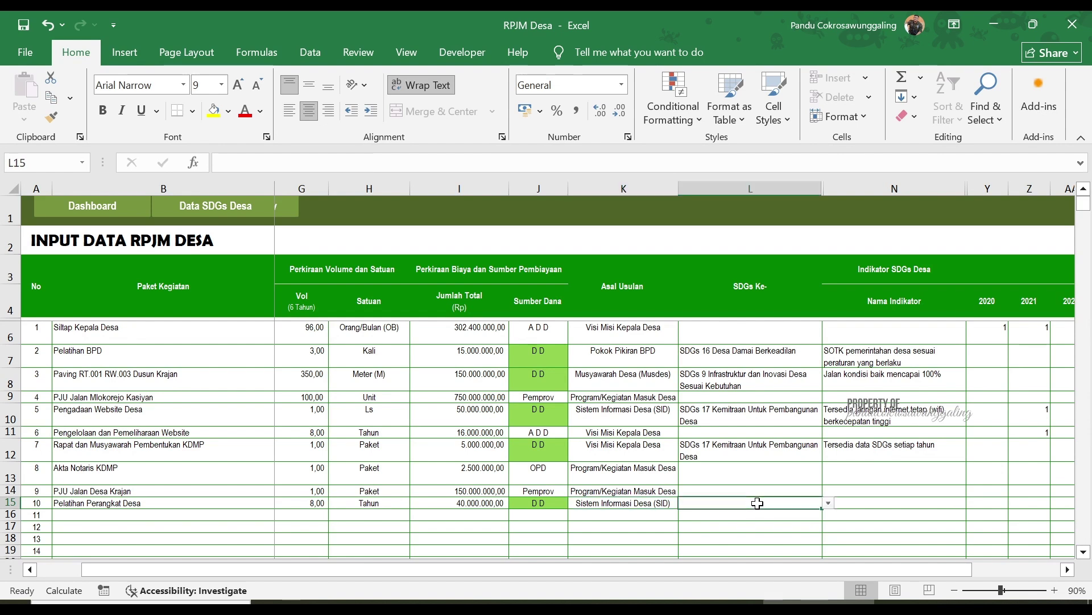
{"action": "left_click", "coordinate": [829, 504]}
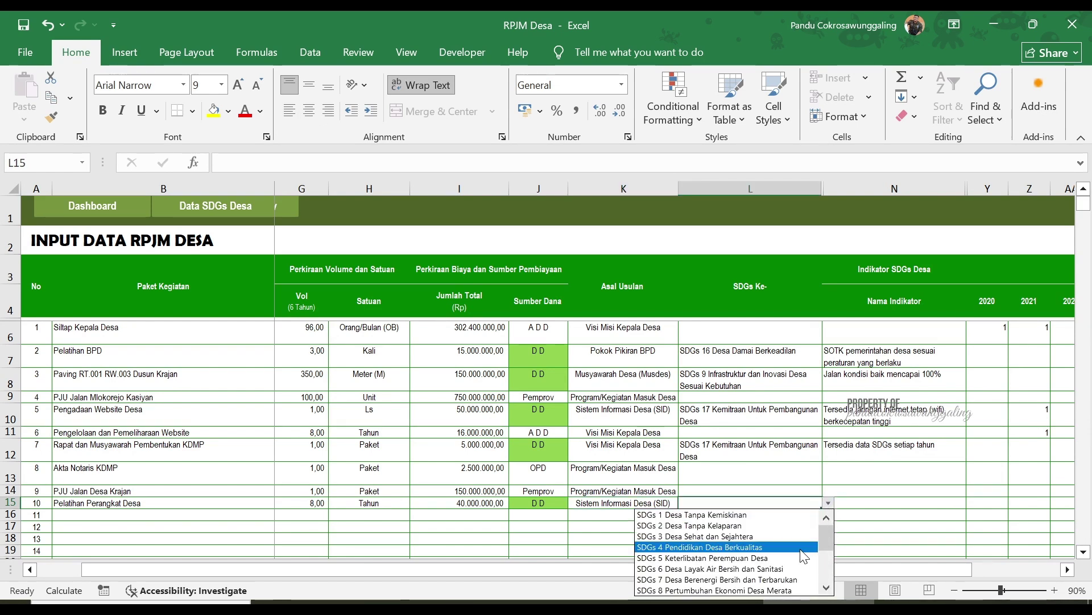
{"action": "scroll", "coordinate": [805, 569], "scroll_direction": "down", "scroll_amount": 3}
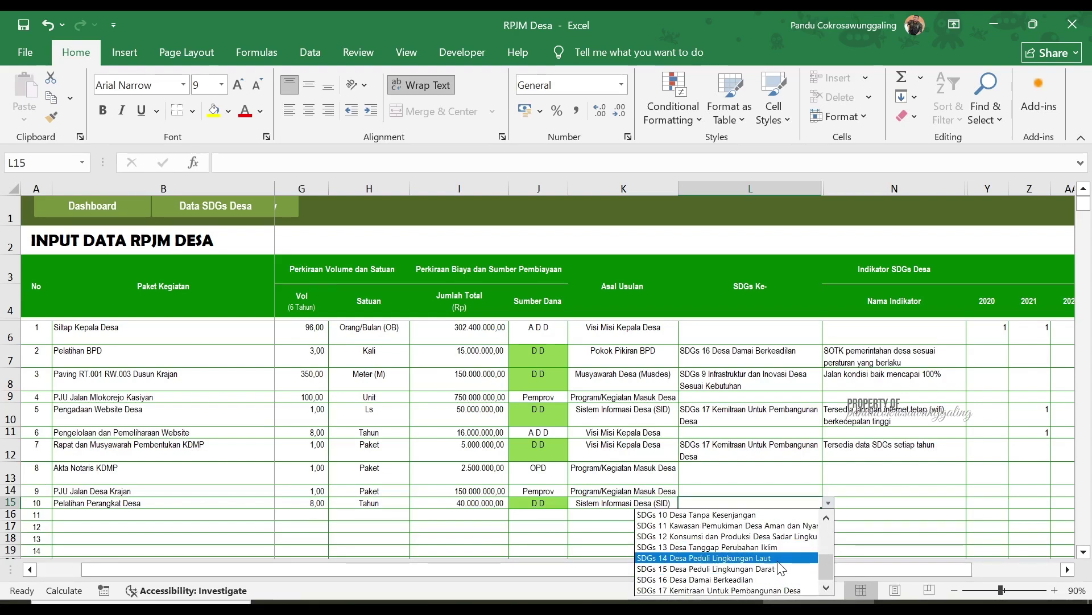
{"action": "left_click", "coordinate": [777, 580]}
{"action": "left_click", "coordinate": [910, 504]}
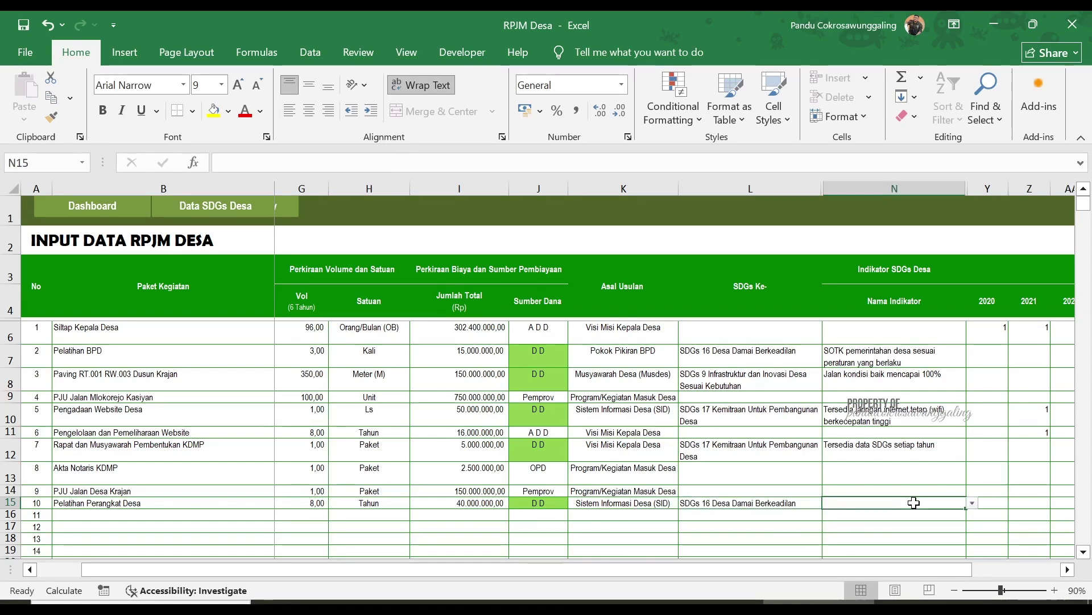
{"action": "left_click", "coordinate": [972, 504]}
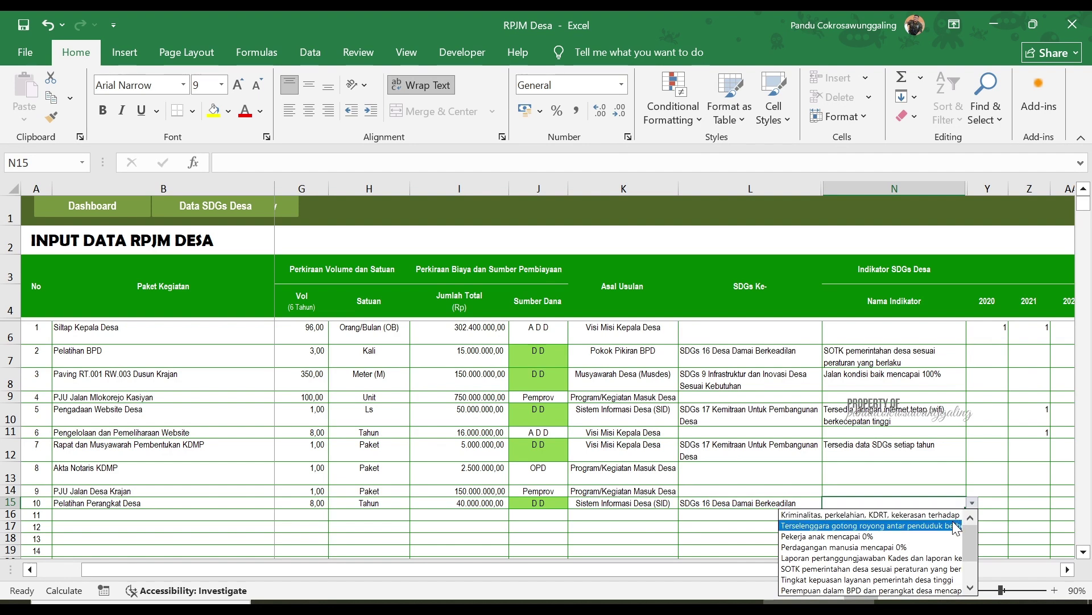
{"action": "left_click", "coordinate": [938, 559]}
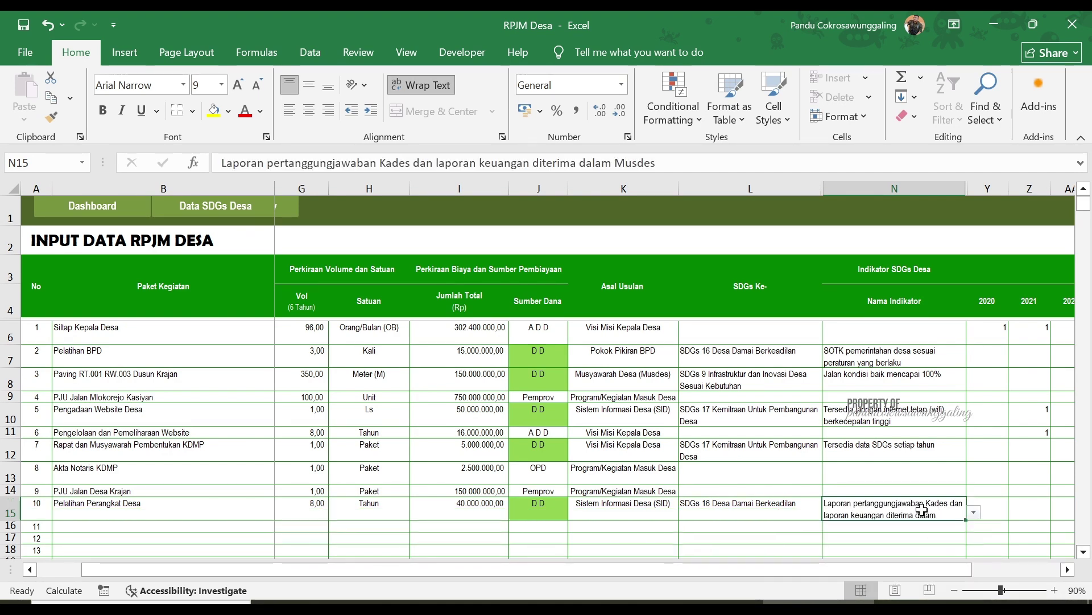
Enter 1 in the Rencana Pelaksanaan of Pelatihan Perangkat Desa for every year from 2020 through 2027.
{"action": "key", "text": "Right"}
{"action": "key", "text": "Right"}
{"action": "key", "text": "Right"}
{"action": "key", "text": "Right"}
{"action": "key", "text": "Right"}
{"action": "key", "text": "Right"}
{"action": "key", "text": "Right"}
{"action": "key", "text": "Right"}
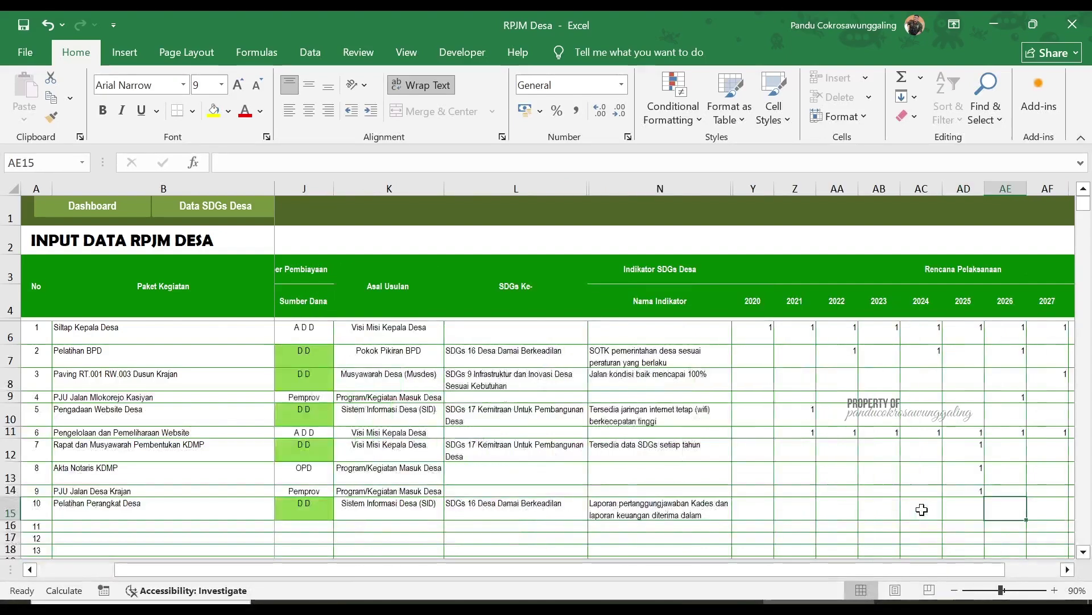
{"action": "key", "text": "Right"}
{"action": "key", "text": "Left"}
{"action": "key", "text": "Left"}
{"action": "key", "text": "Left"}
{"action": "key", "text": "Left"}
{"action": "key", "text": "Left"}
{"action": "key", "text": "Left"}
{"action": "key", "text": "Left"}
{"action": "key", "text": "Left"}
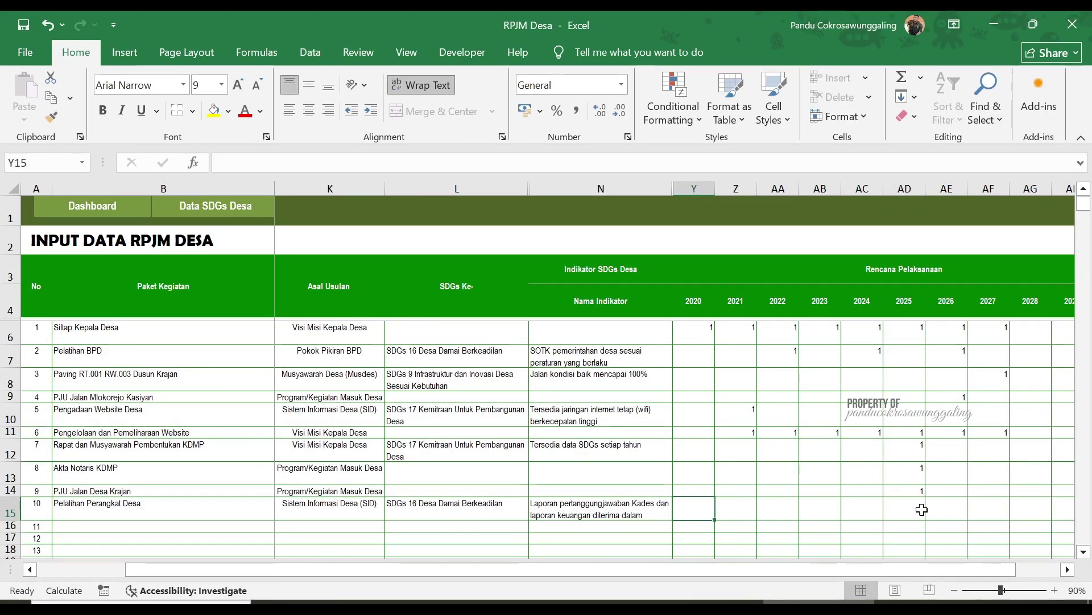
{"action": "type", "text": "1"}
{"action": "key", "text": "Right"}
{"action": "type", "text": "1"}
{"action": "key", "text": "Right"}
{"action": "type", "text": "1"}
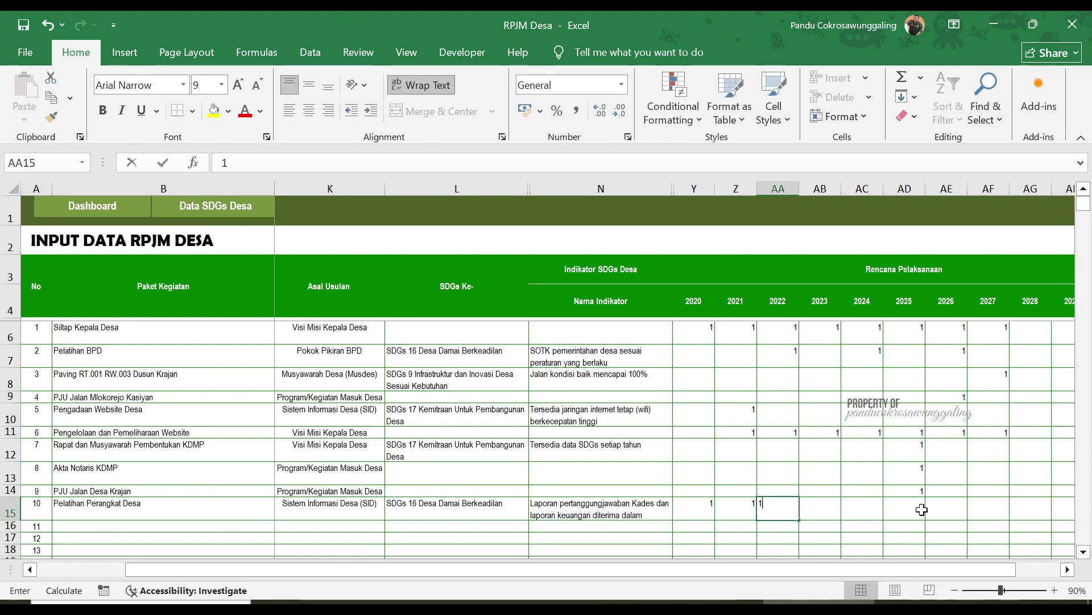
{"action": "key", "text": "Right"}
{"action": "type", "text": "1"}
{"action": "key", "text": "Right"}
{"action": "type", "text": "1"}
{"action": "key", "text": "Right"}
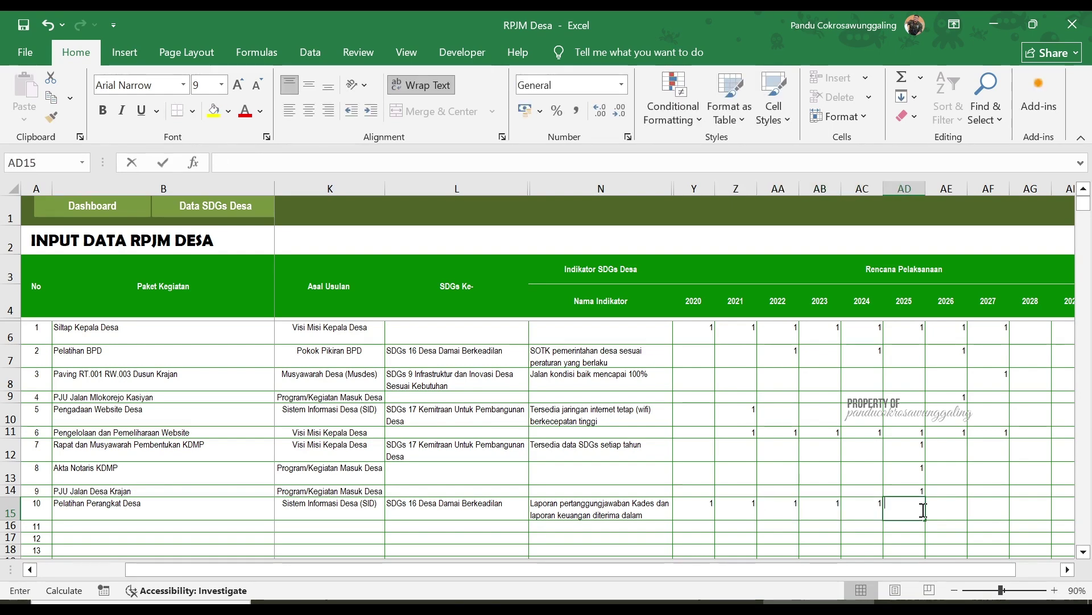
{"action": "type", "text": "1"}
{"action": "key", "text": "Right"}
{"action": "type", "text": "1"}
{"action": "key", "text": "Right"}
{"action": "type", "text": "1"}
{"action": "key", "text": "Right"}
{"action": "key", "text": "Right"}
{"action": "key", "text": "Right"}
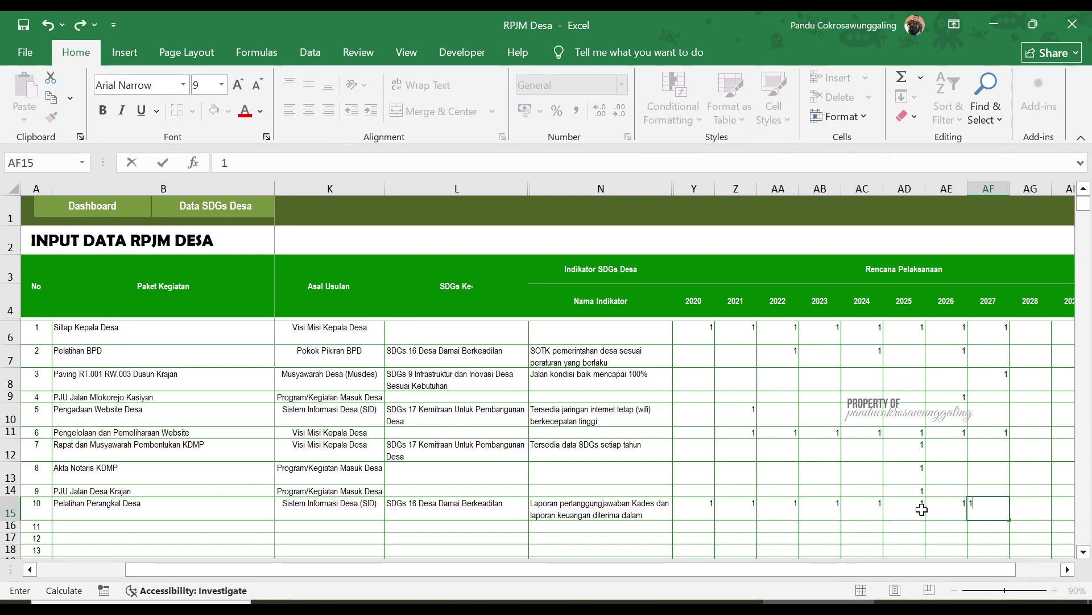
{"action": "key", "text": "Right"}
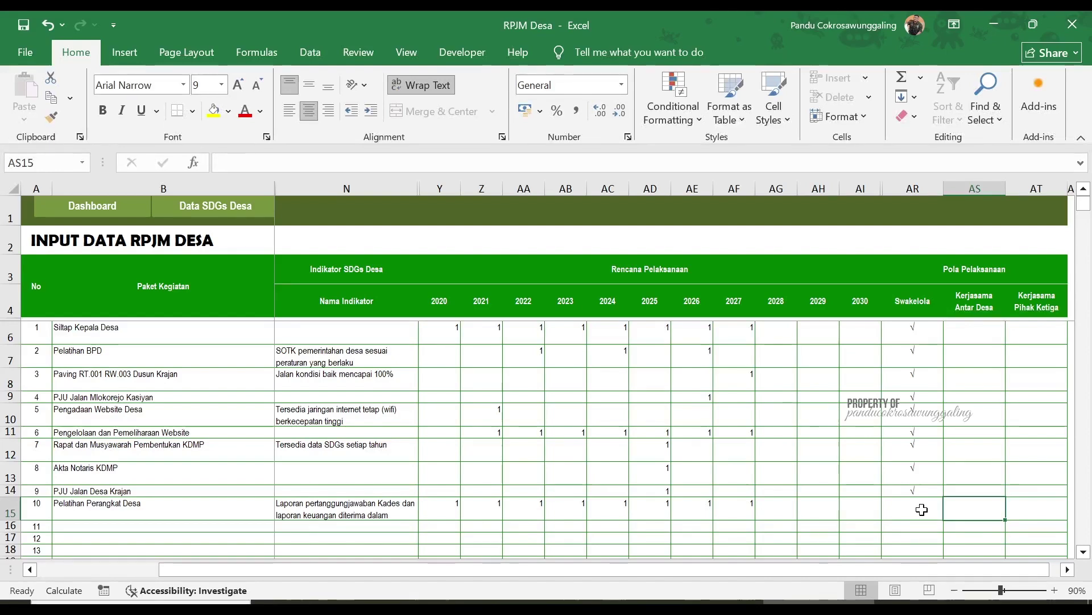
Copy the √ mark from PJU Jalan Desa Krajan into Kerjasama Antar Desa for Pelatihan Perangkat Desa and save the workbook.
{"action": "left_click", "coordinate": [932, 491]}
{"action": "key", "text": "Right"}
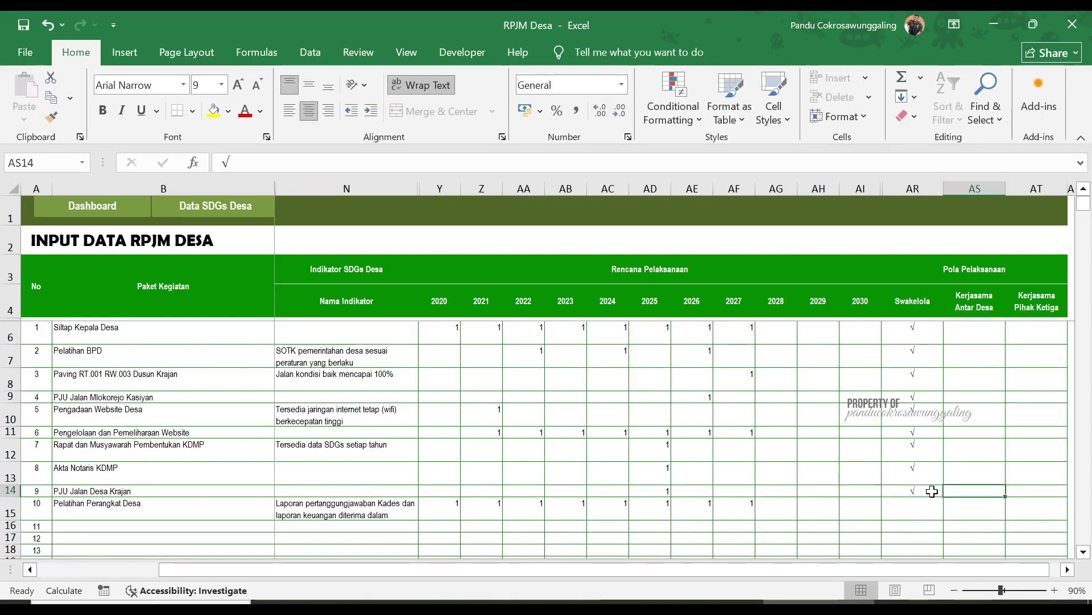
{"action": "key", "text": "Left"}
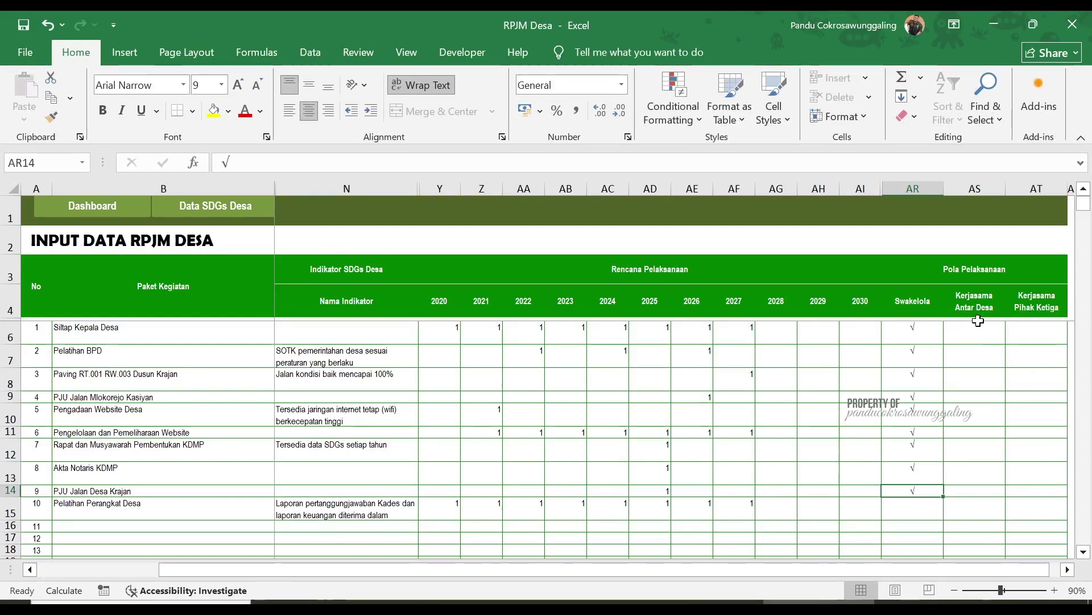
{"action": "key", "text": "ctrl+c"}
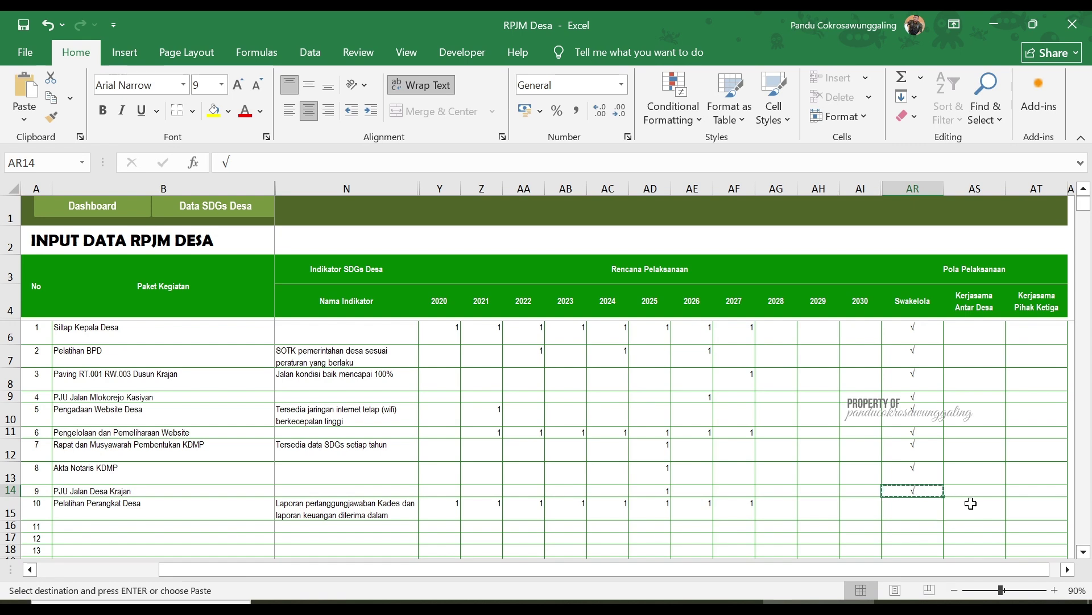
{"action": "left_click", "coordinate": [971, 504]}
{"action": "key", "text": "ctrl+v"}
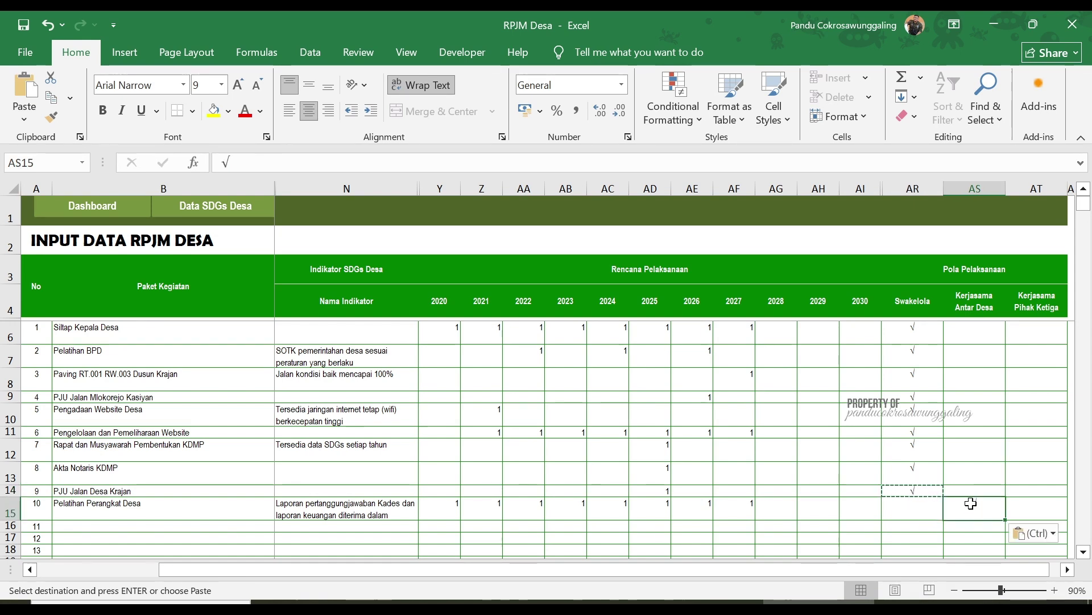
{"action": "key", "text": "Escape"}
{"action": "left_click", "coordinate": [917, 503]}
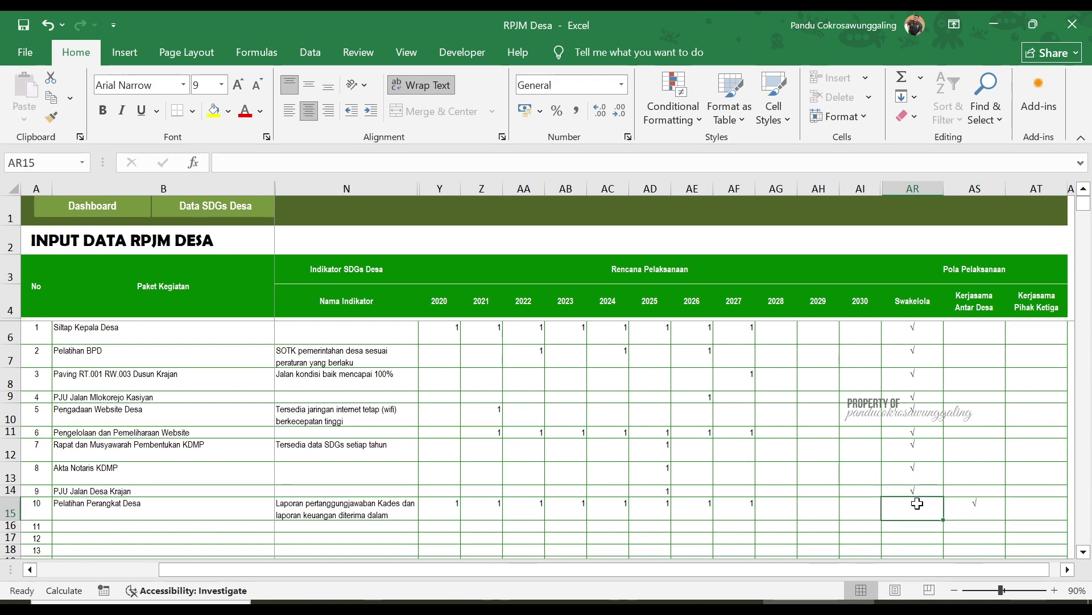
{"action": "key", "text": "ctrl+s"}
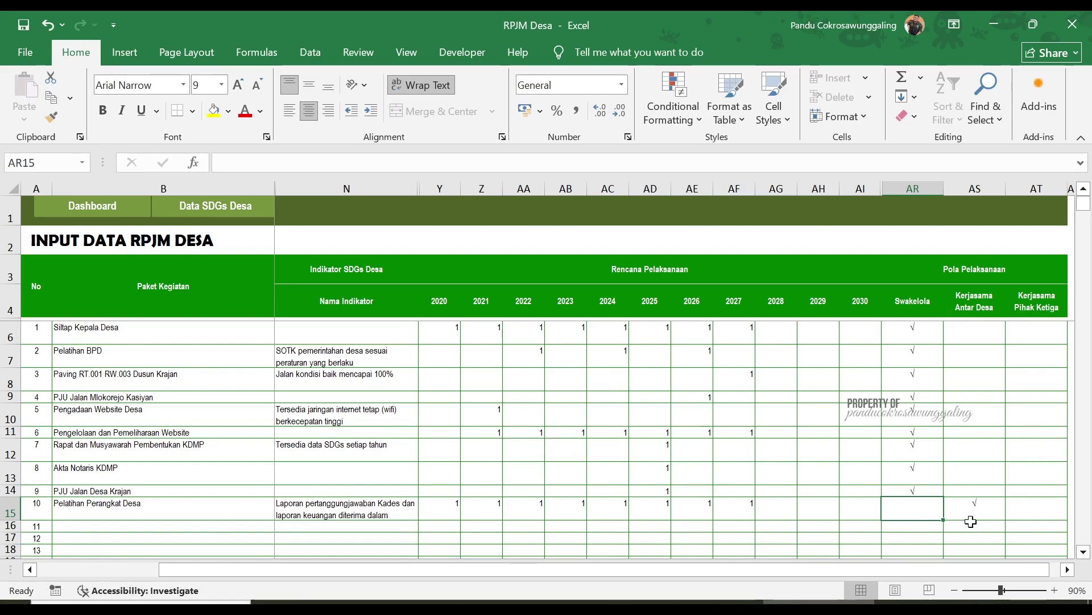
{"action": "scroll", "coordinate": [971, 521], "scroll_direction": "left", "scroll_amount": 10}
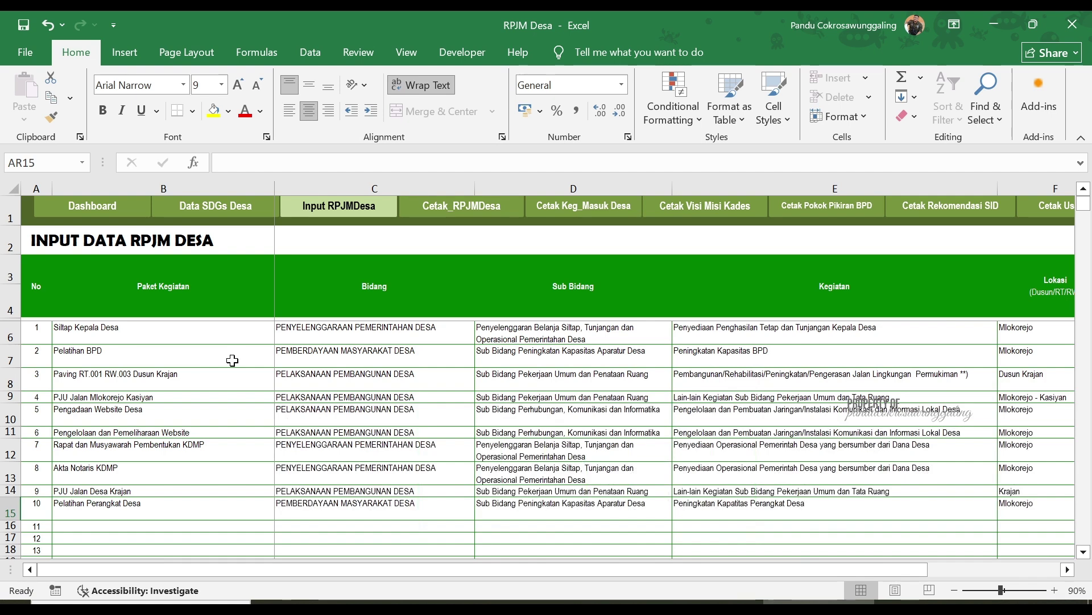
Return to the RPJM Desa dashboard, switch to the RKP Desa Tahun VI workbook and open its RKPDes data input sheet at Pelatihan Perangkat Desa.
{"action": "left_click", "coordinate": [96, 217]}
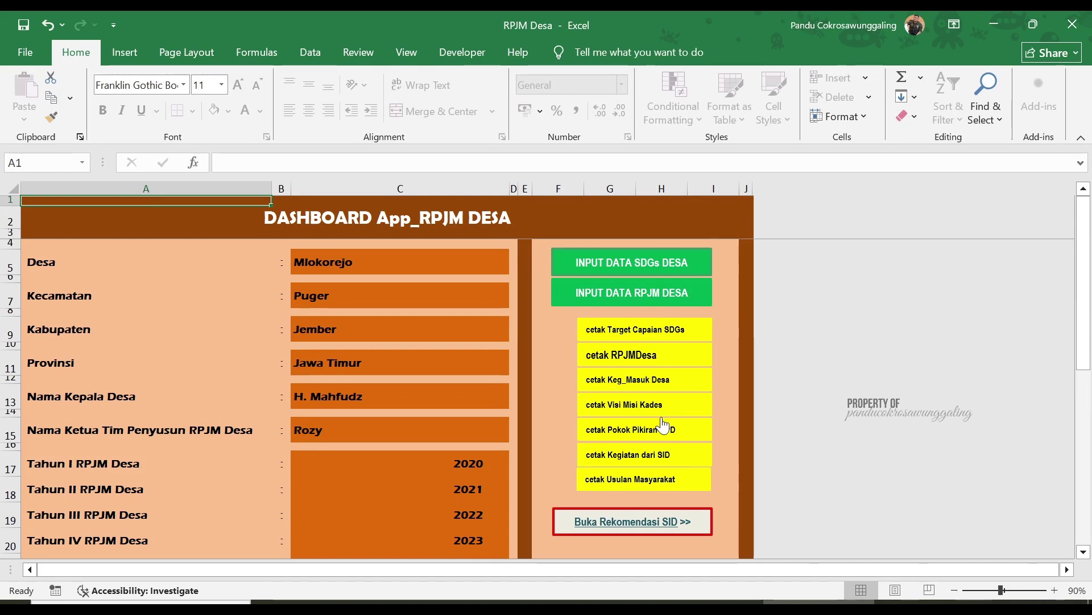
{"action": "key", "text": "alt+Tab"}
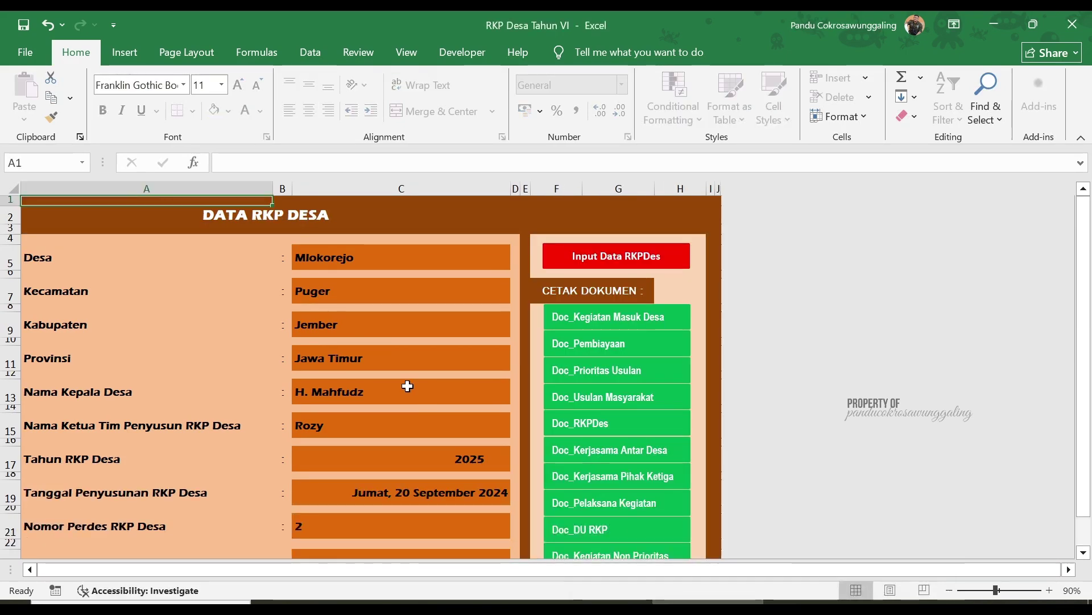
{"action": "left_click", "coordinate": [620, 257]}
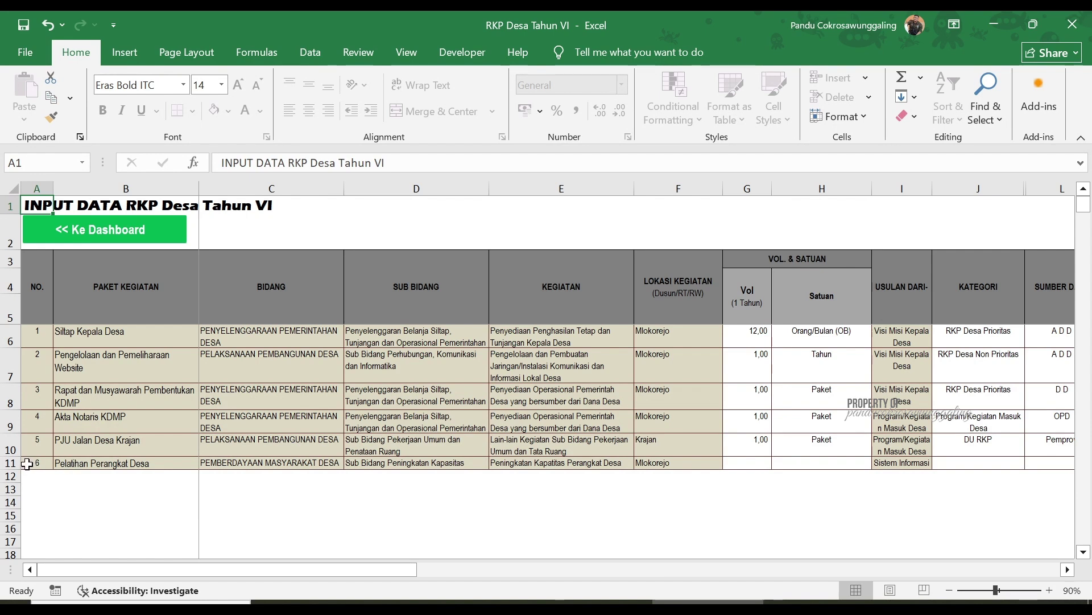
{"action": "left_click", "coordinate": [10, 463]}
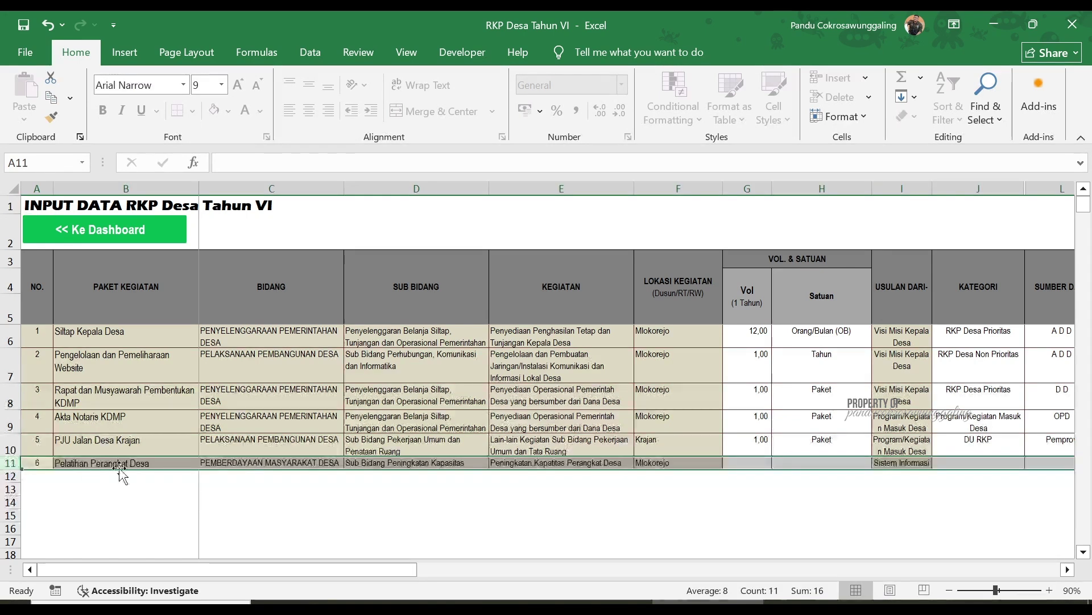
{"action": "left_click", "coordinate": [264, 463]}
Set the volume of Pelatihan Perangkat Desa to 1 and its Satuan to Paket.
{"action": "left_click", "coordinate": [757, 460]}
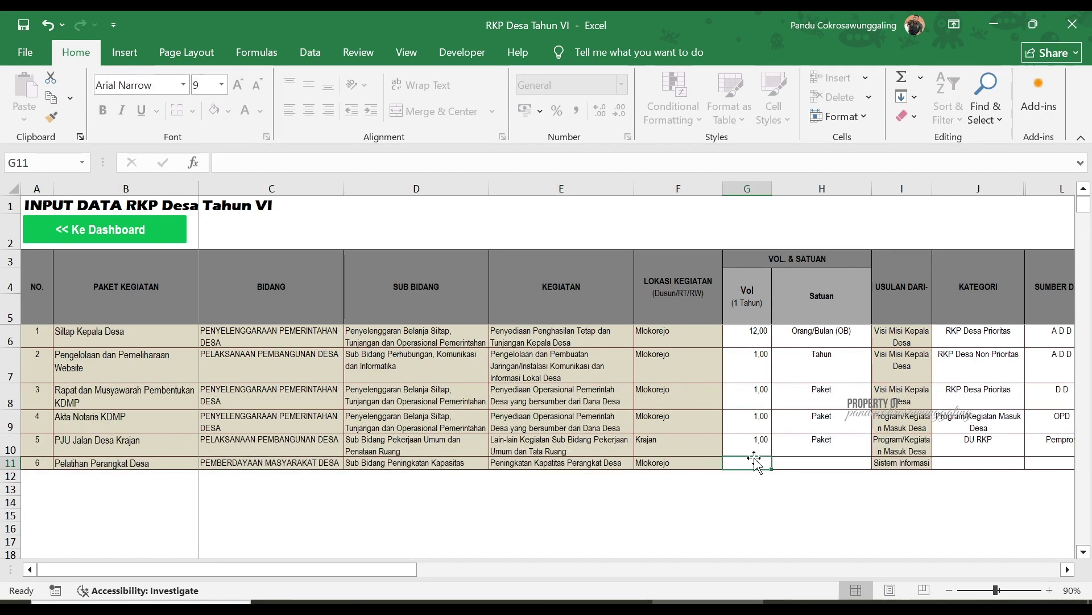
{"action": "type", "text": "1"}
{"action": "key", "text": "Tab"}
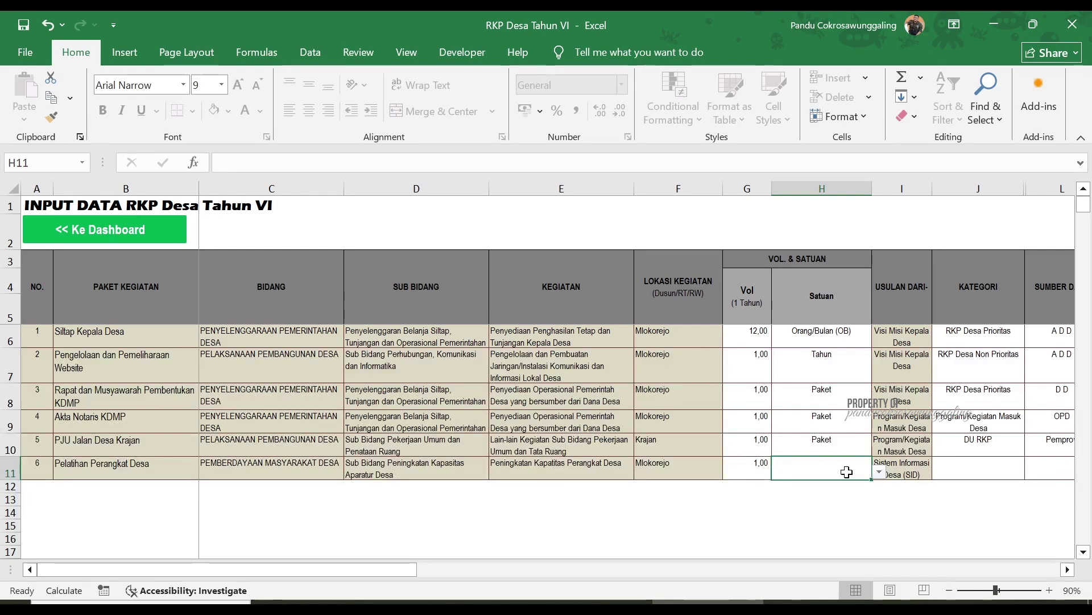
{"action": "left_click", "coordinate": [880, 473]}
{"action": "scroll", "coordinate": [825, 517], "scroll_direction": "down", "scroll_amount": 3}
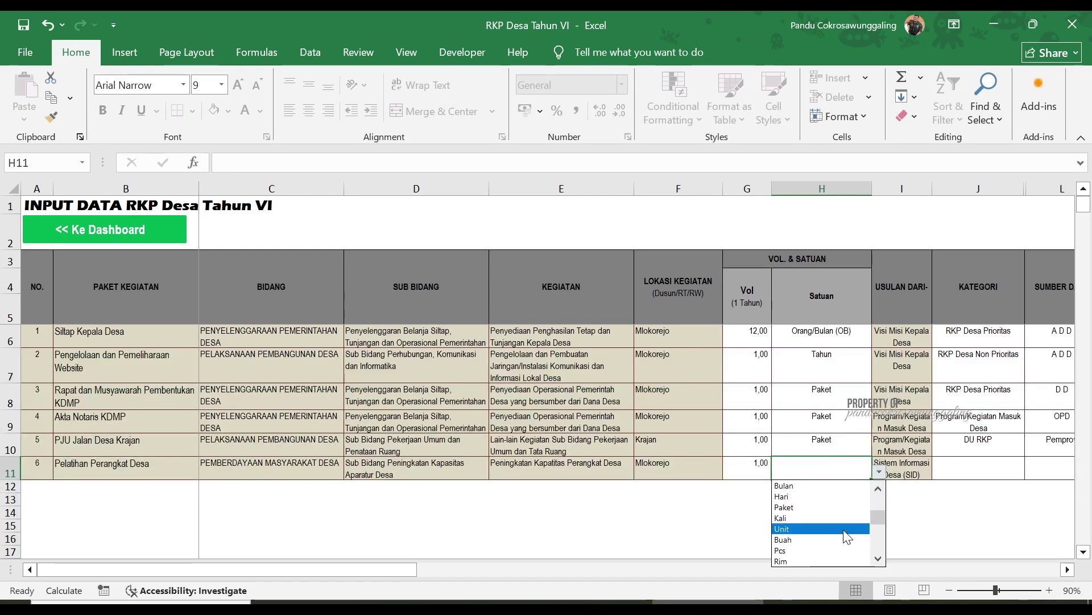
{"action": "left_click", "coordinate": [834, 507]}
{"action": "key", "text": "Tab"}
{"action": "key", "text": "Tab"}
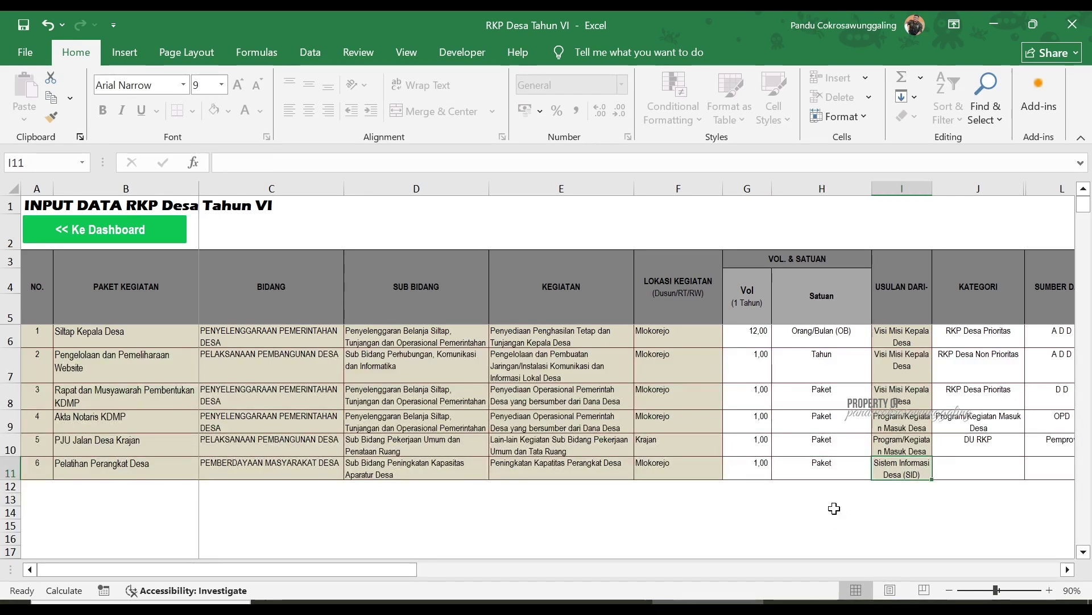
Set the Kategori of Pelatihan Perangkat Desa to RKP Desa Prioritas and its Sumber Dana to D D.
{"action": "scroll", "coordinate": [834, 508], "scroll_direction": "right", "scroll_amount": 1}
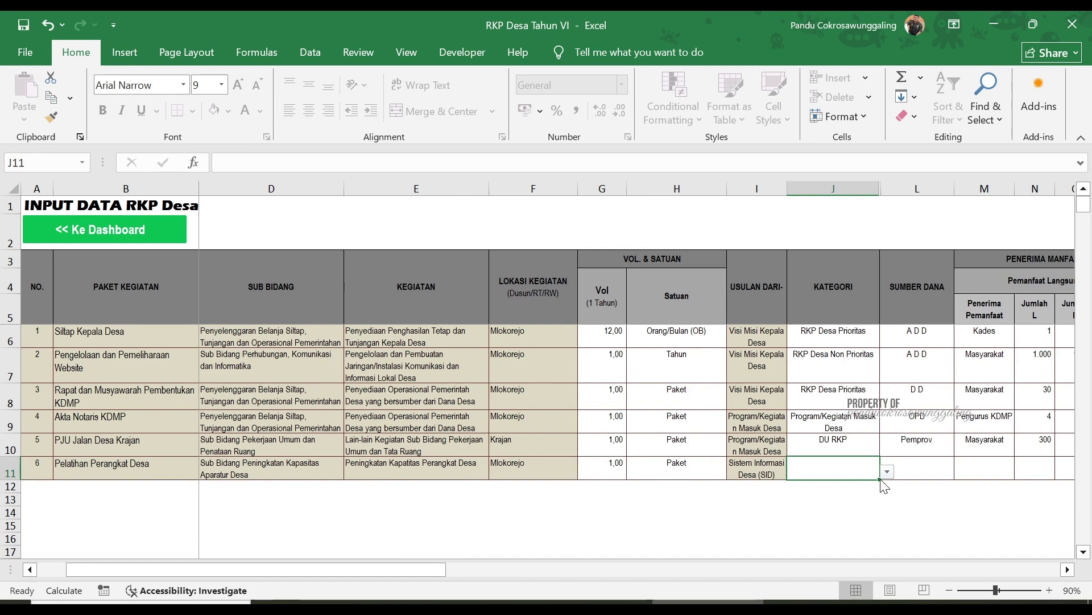
{"action": "left_click", "coordinate": [887, 471]}
{"action": "left_click", "coordinate": [853, 485]}
{"action": "key", "text": "Tab"}
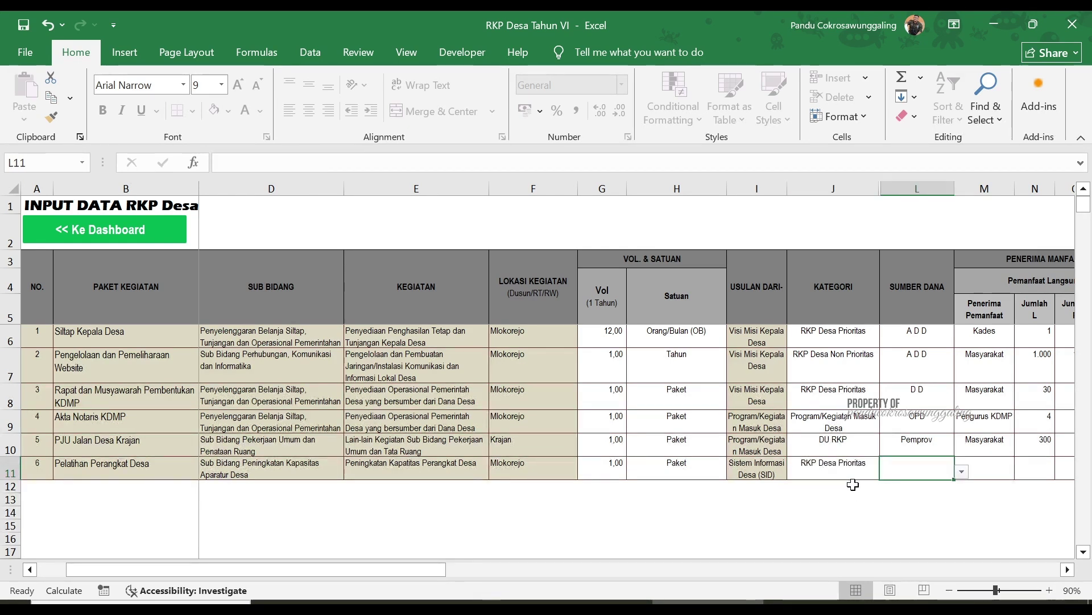
{"action": "left_click", "coordinate": [964, 473]}
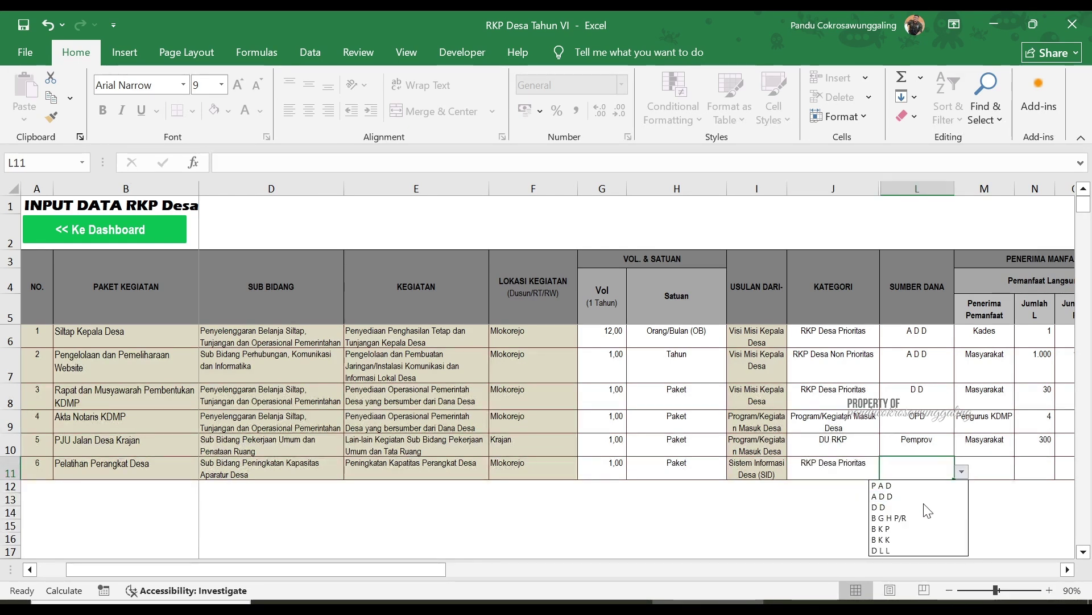
{"action": "left_click", "coordinate": [925, 504]}
{"action": "key", "text": "Tab"}
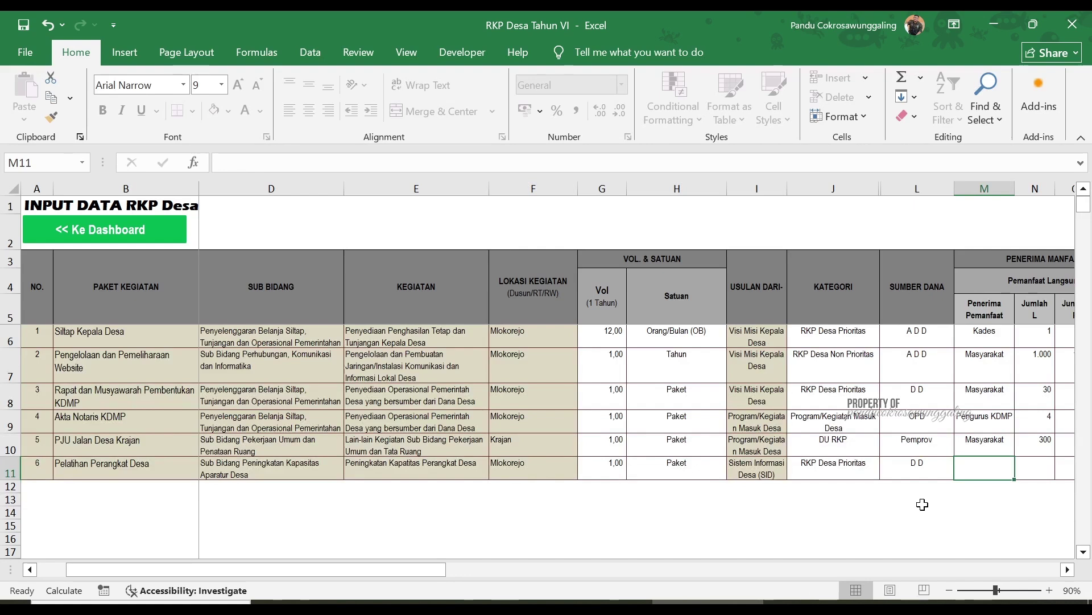
Enter Perangkat Desa as the Penerima Pemanfaat of Pelatihan Perangkat Desa, with Jumlah L 8 and Jumlah P 1.
{"action": "type", "text": "Perangkat"}
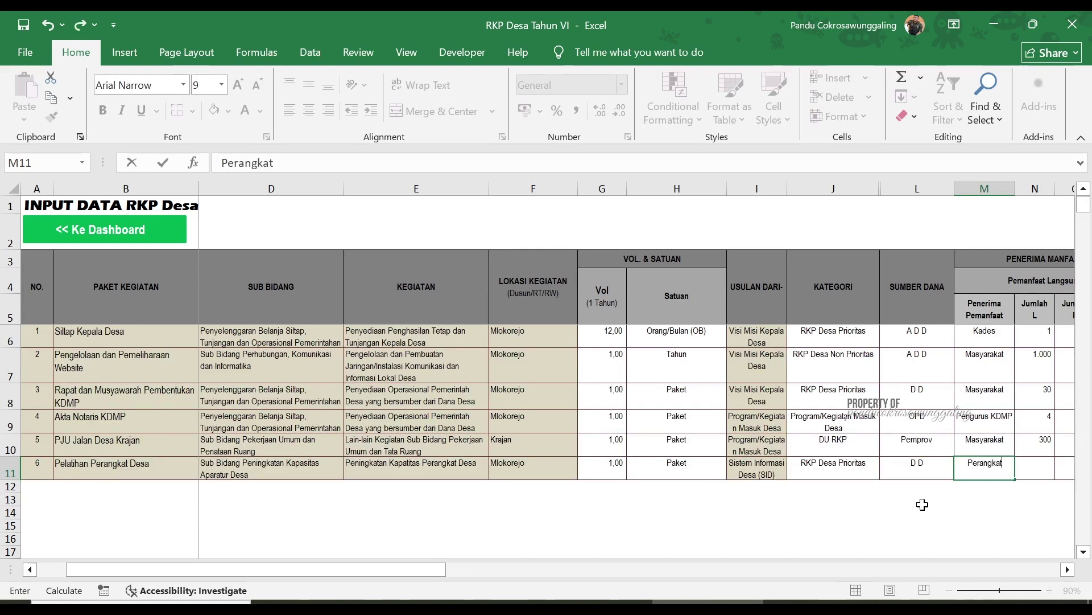
{"action": "type", "text": " Desa"}
{"action": "key", "text": "Tab"}
{"action": "key", "text": "Tab"}
{"action": "key", "text": "Tab"}
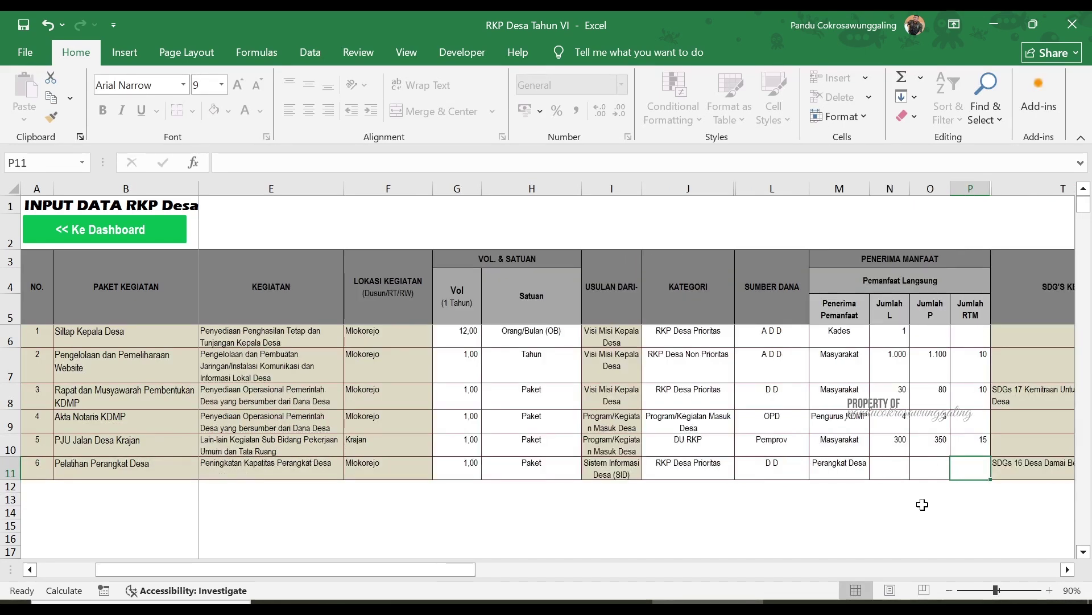
{"action": "key", "text": "Left"}
{"action": "key", "text": "Left"}
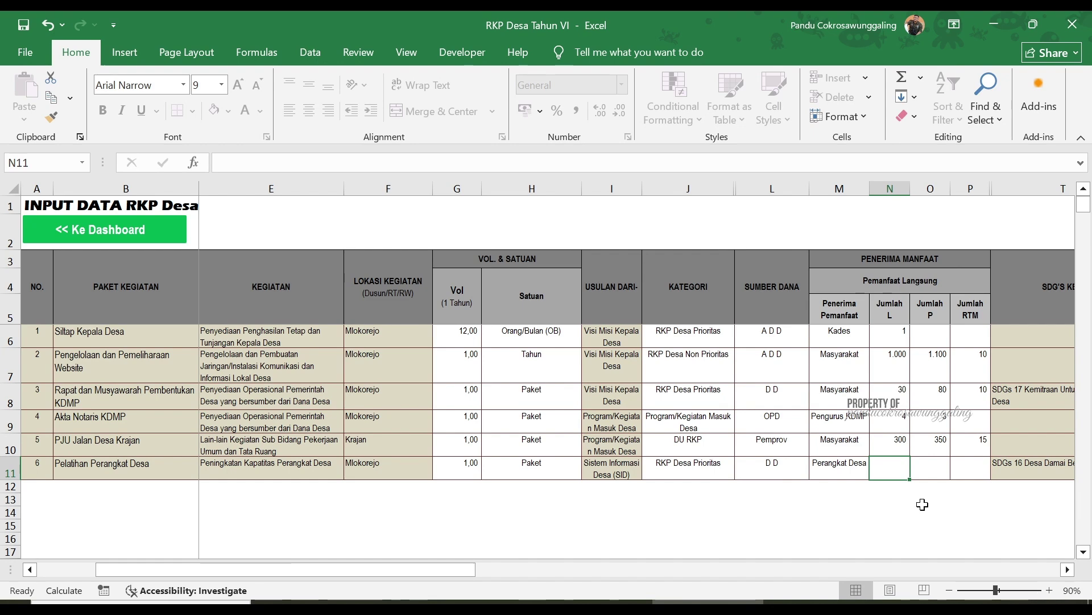
{"action": "type", "text": "8"}
{"action": "key", "text": "Tab"}
{"action": "type", "text": "1"}
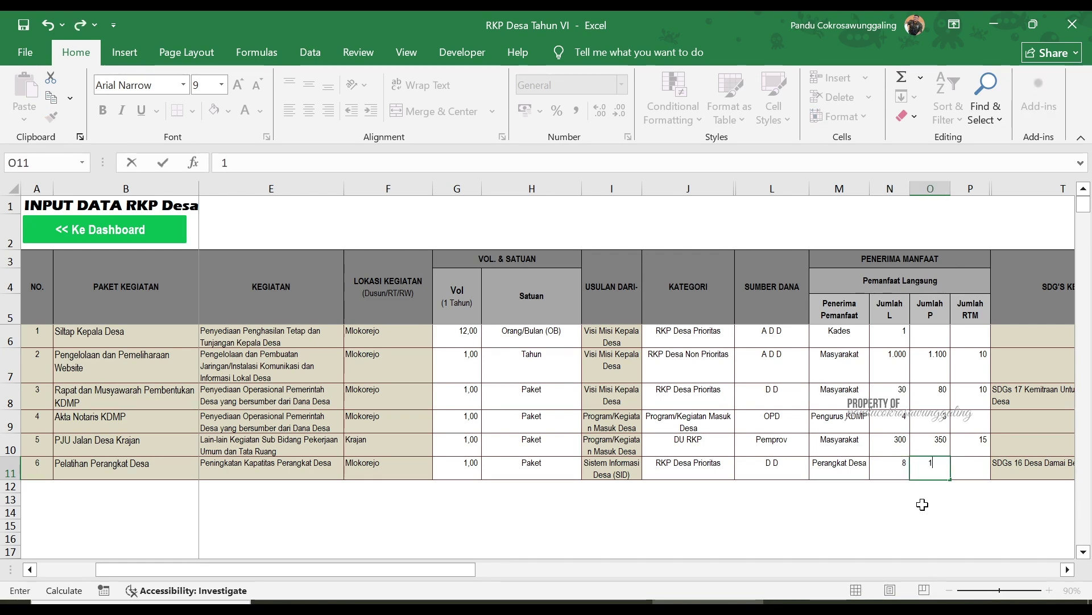
{"action": "key", "text": "Tab"}
Set the Pola Pelaksanaan of Pelatihan Perangkat Desa to Kerjasama Antar Desa.
{"action": "key", "text": "Tab"}
{"action": "key", "text": "Tab"}
{"action": "key", "text": "Tab"}
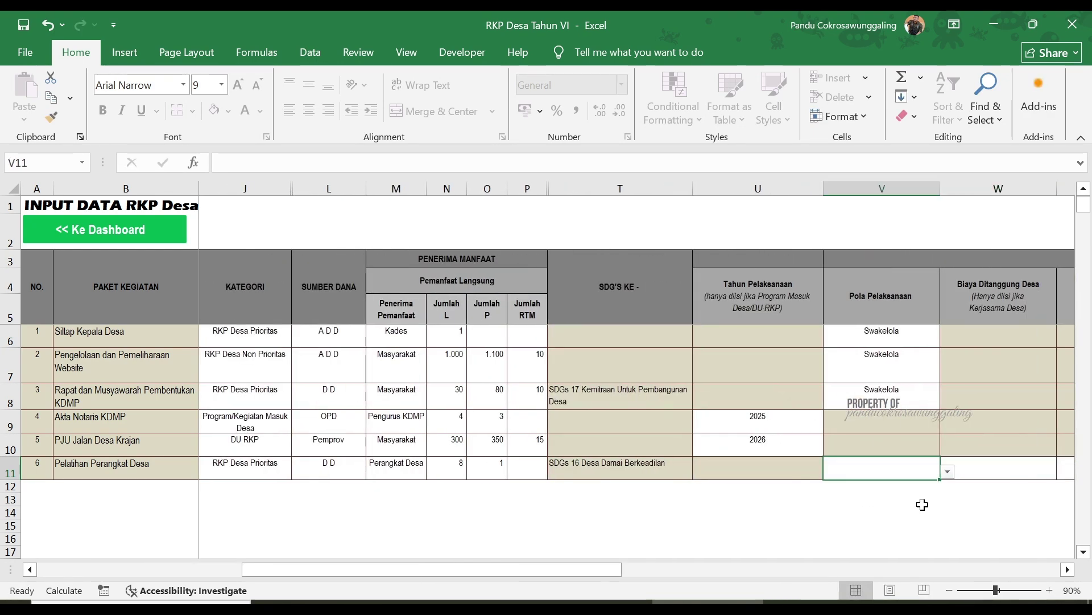
{"action": "left_click", "coordinate": [942, 476]}
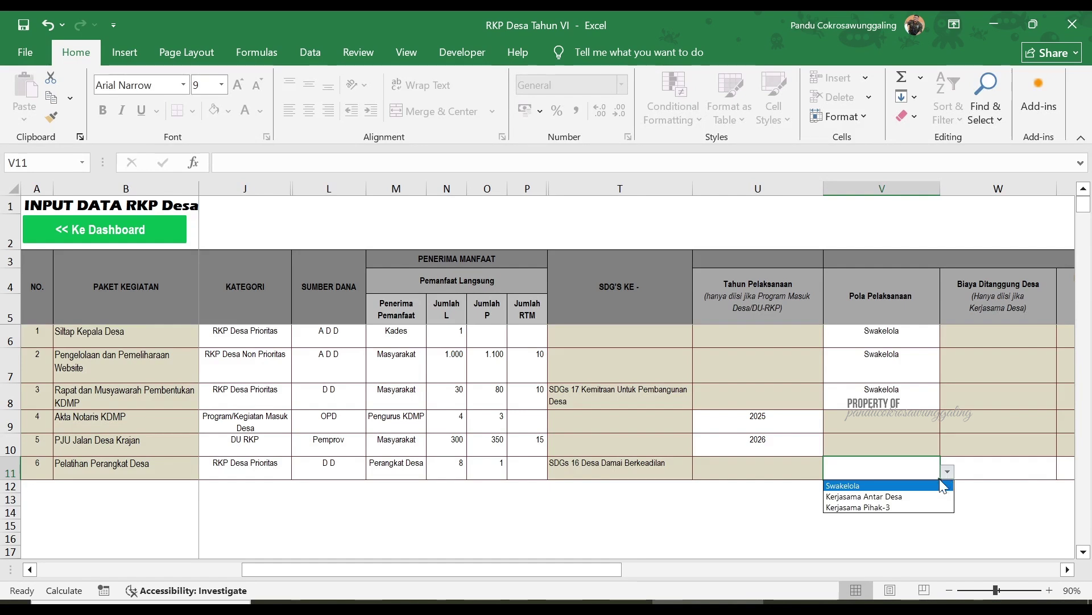
{"action": "left_click", "coordinate": [925, 495]}
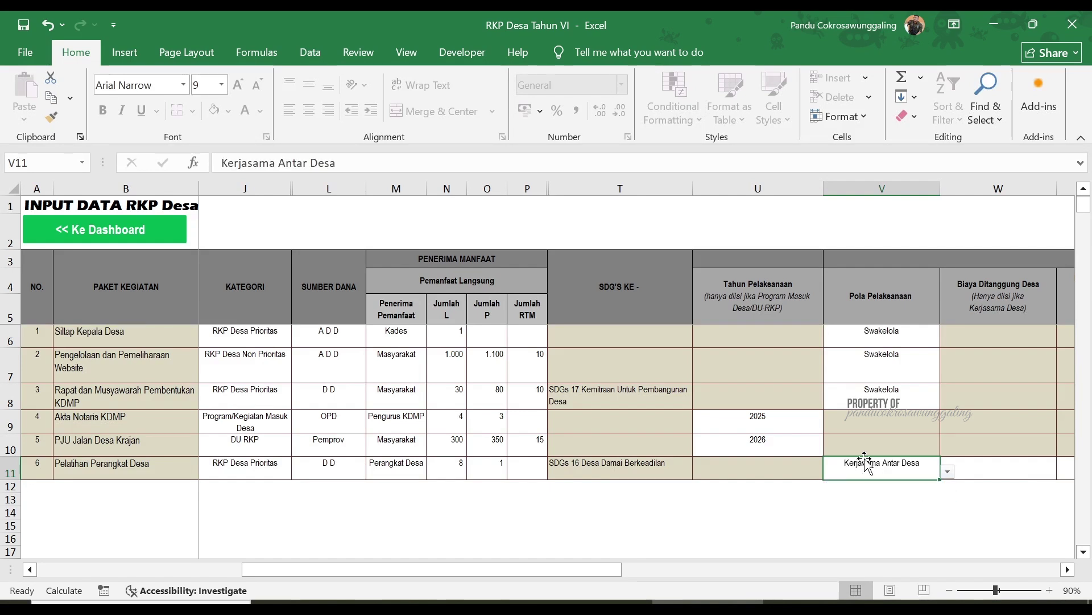
Enter 5000000 as the Biaya Ditanggung Desa of Pelatihan Perangkat Desa.
{"action": "key", "text": "Tab"}
{"action": "key", "text": "Tab"}
{"action": "key", "text": "Tab"}
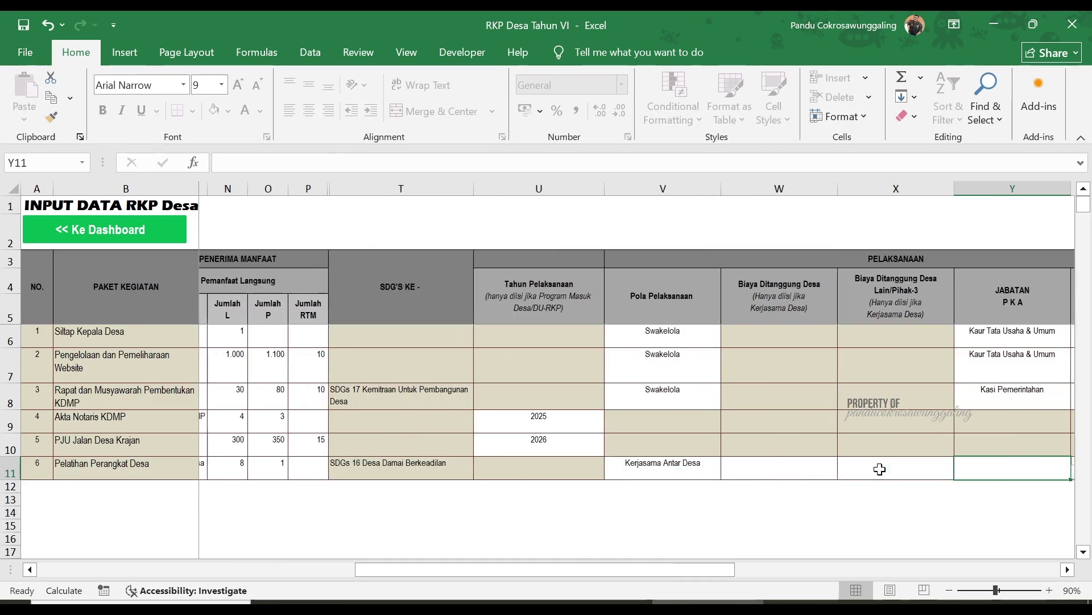
{"action": "key", "text": "Left"}
{"action": "key", "text": "Left"}
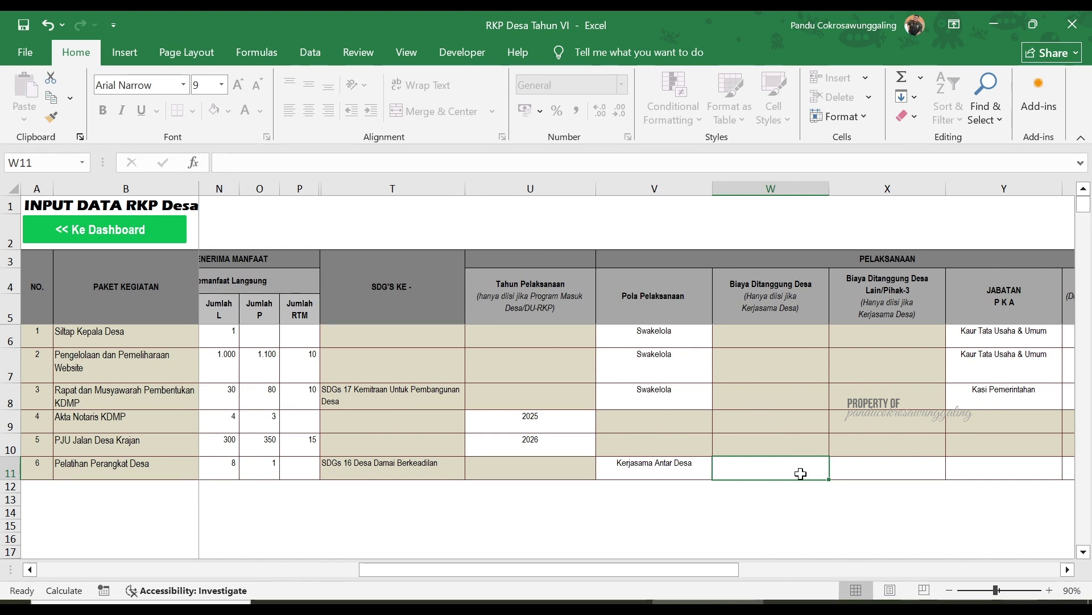
{"action": "type", "text": "5000"}
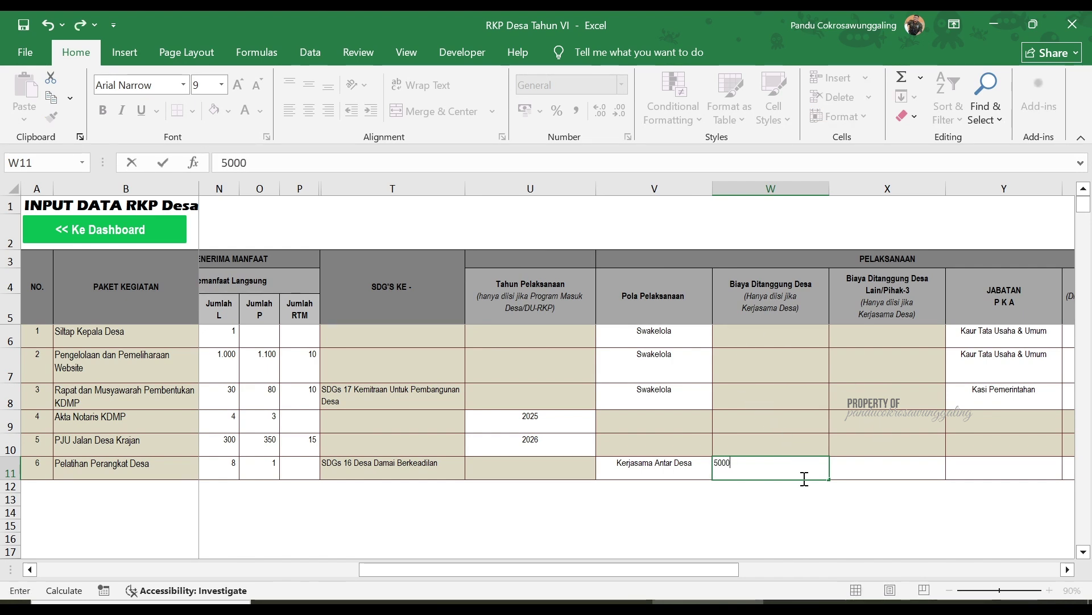
{"action": "type", "text": "000"}
{"action": "key", "text": "Return"}
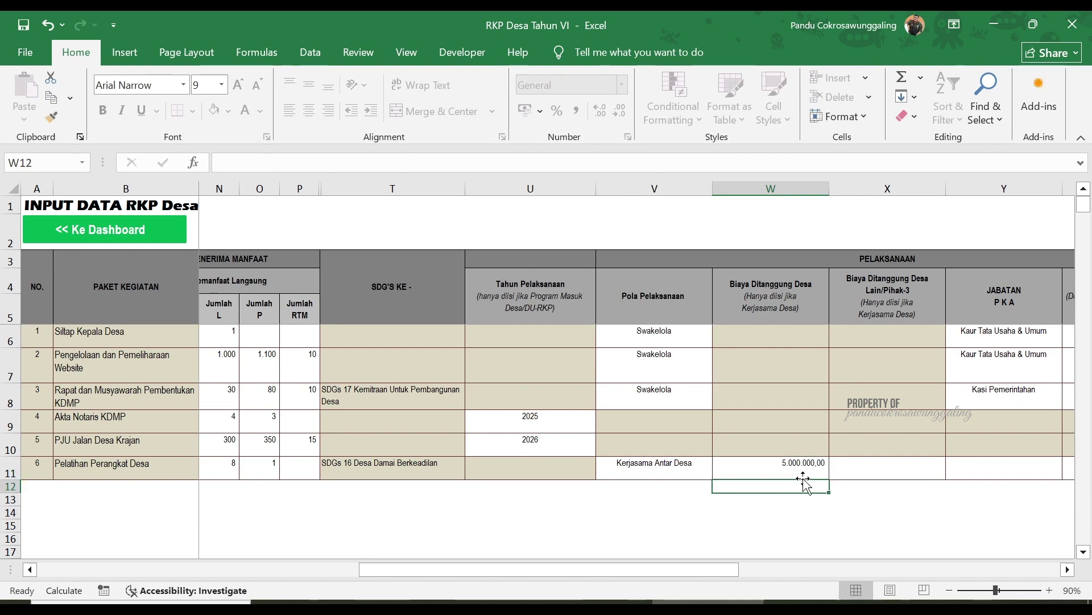
Enter 55000000 as the Biaya Ditanggung Desa Lain/Pihak-3 of Pelatihan Perangkat Desa.
{"action": "key", "text": "Up"}
{"action": "key", "text": "Right"}
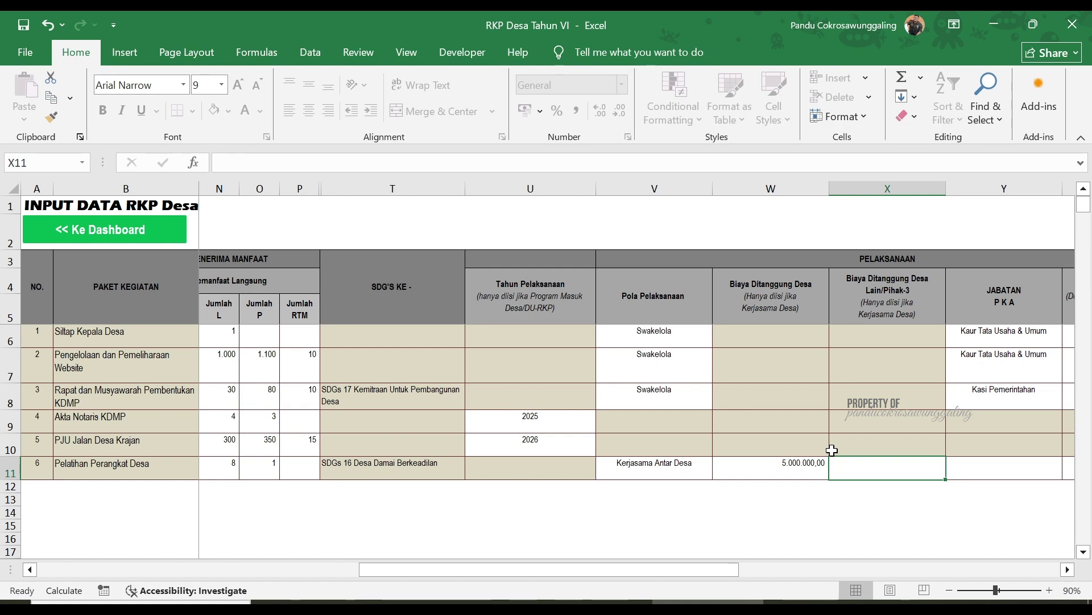
{"action": "type", "text": "55."}
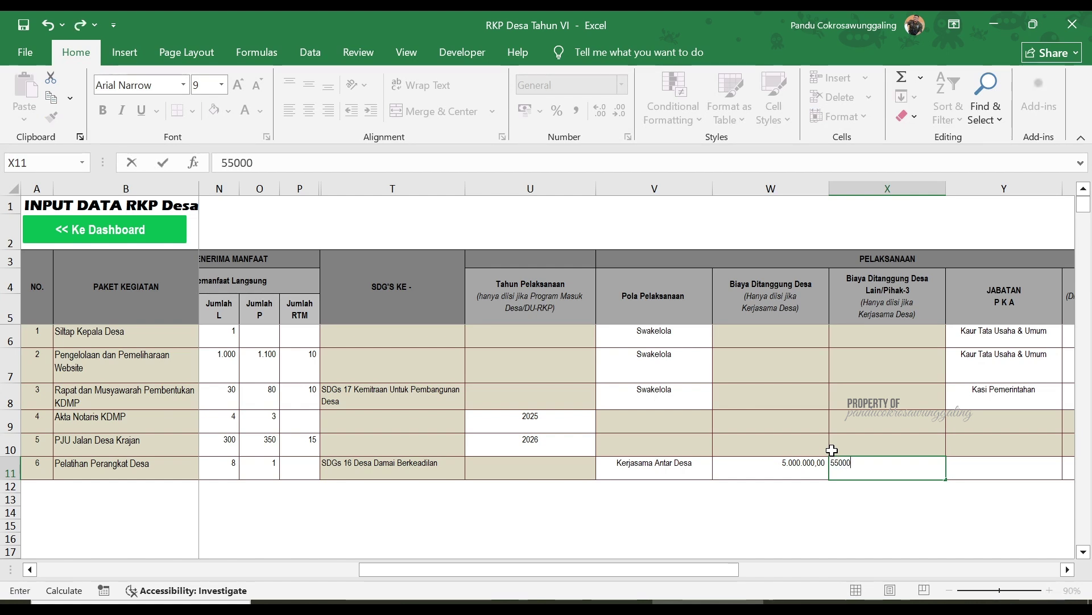
{"action": "type", "text": "000.000"}
{"action": "key", "text": "Return"}
Set the Jabatan PKA of Pelatihan Perangkat Desa to Kasi Pemerintahan.
{"action": "key", "text": "Up"}
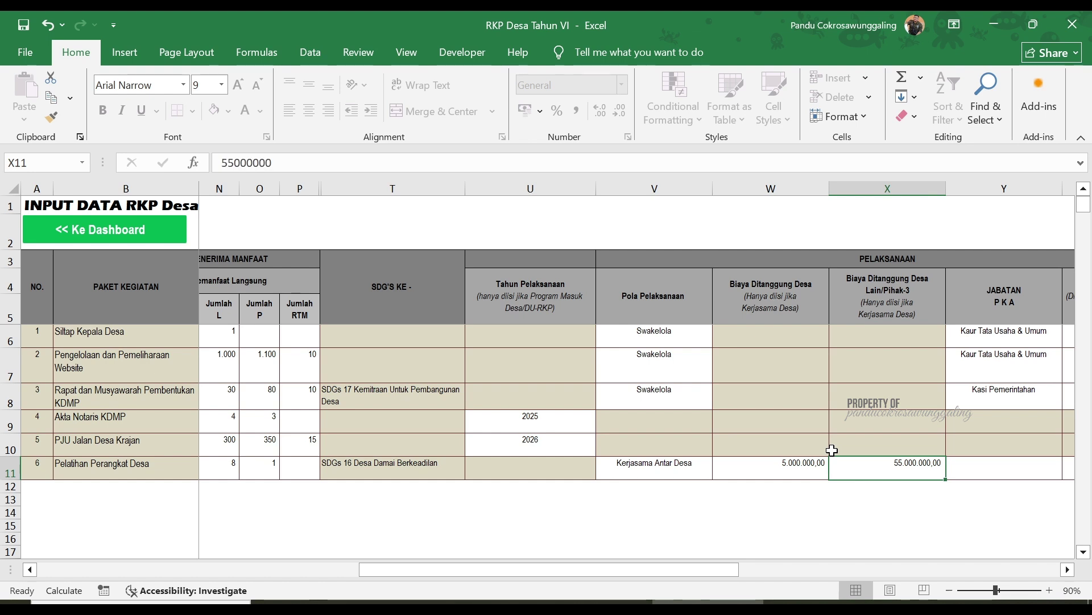
{"action": "key", "text": "Right"}
{"action": "scroll", "coordinate": [832, 450], "scroll_direction": "right", "scroll_amount": 3}
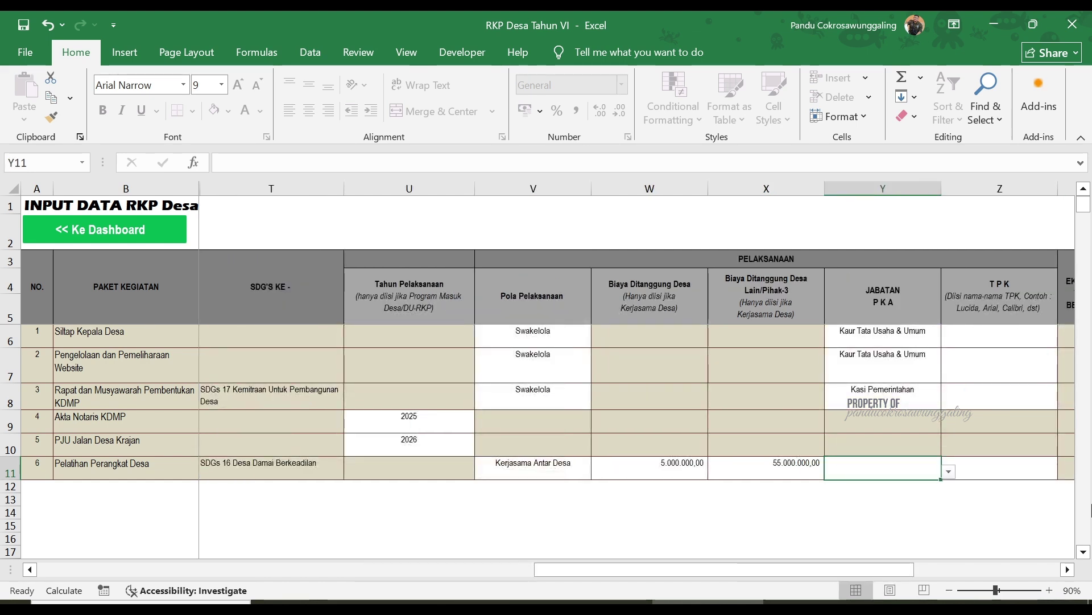
{"action": "left_click", "coordinate": [949, 472]}
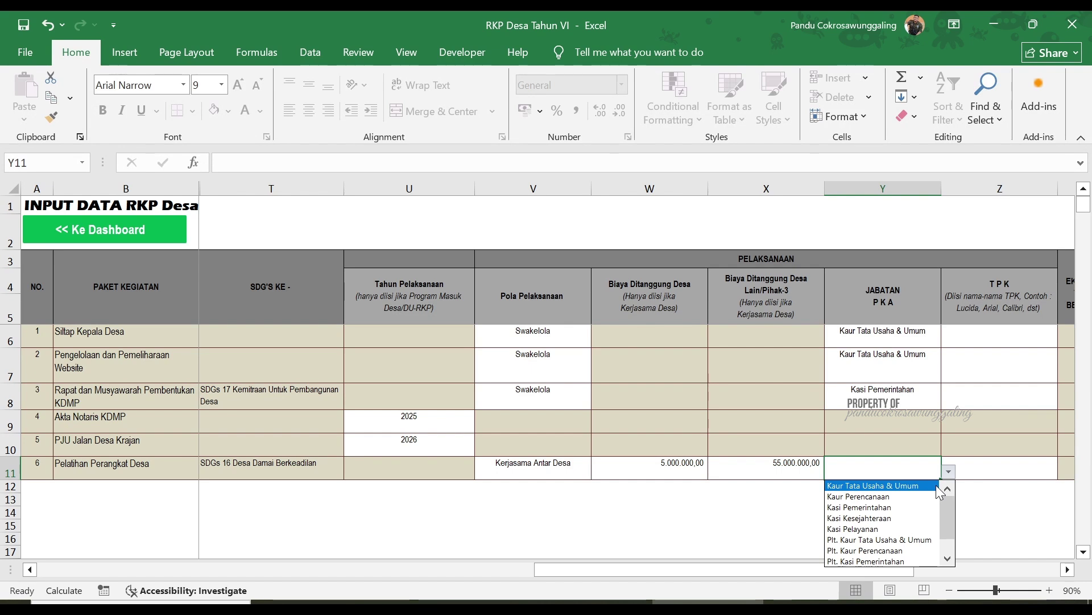
{"action": "left_click", "coordinate": [917, 507]}
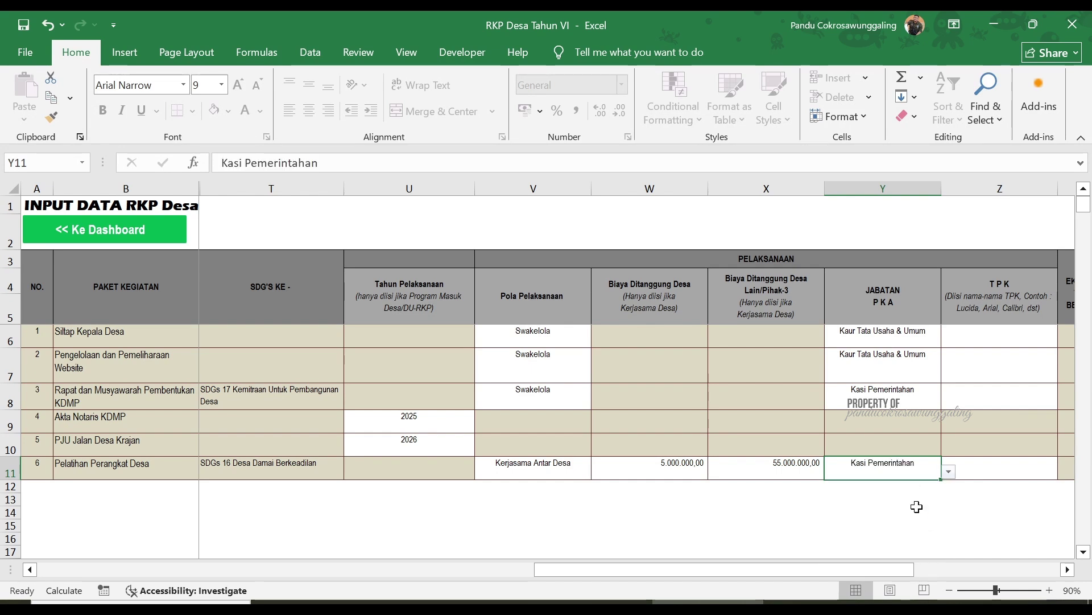
Enter the first names of the three team members in the TPK cell of Pelatihan Perangkat Desa, separated by commas.
{"action": "left_click", "coordinate": [1014, 466]}
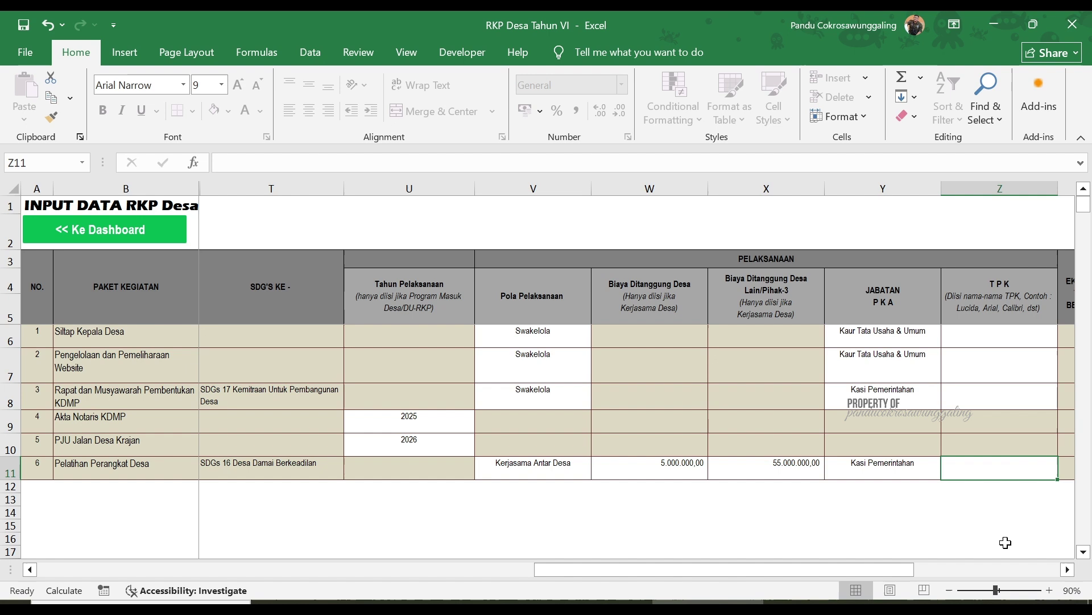
{"action": "left_click", "coordinate": [1067, 570]}
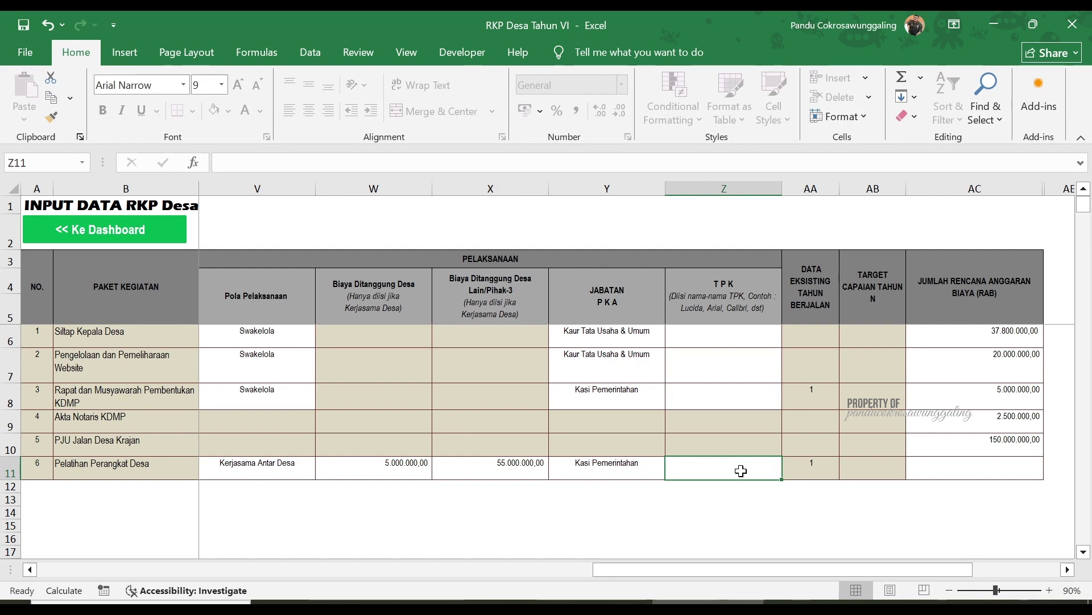
{"action": "type", "text": "I"}
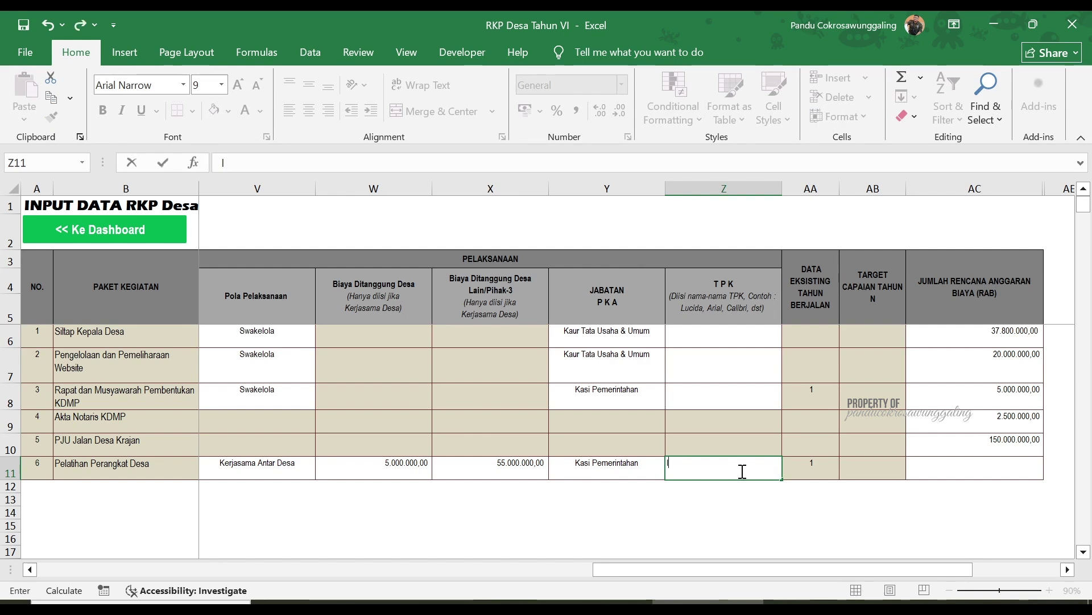
{"action": "type", "text": "wan,"}
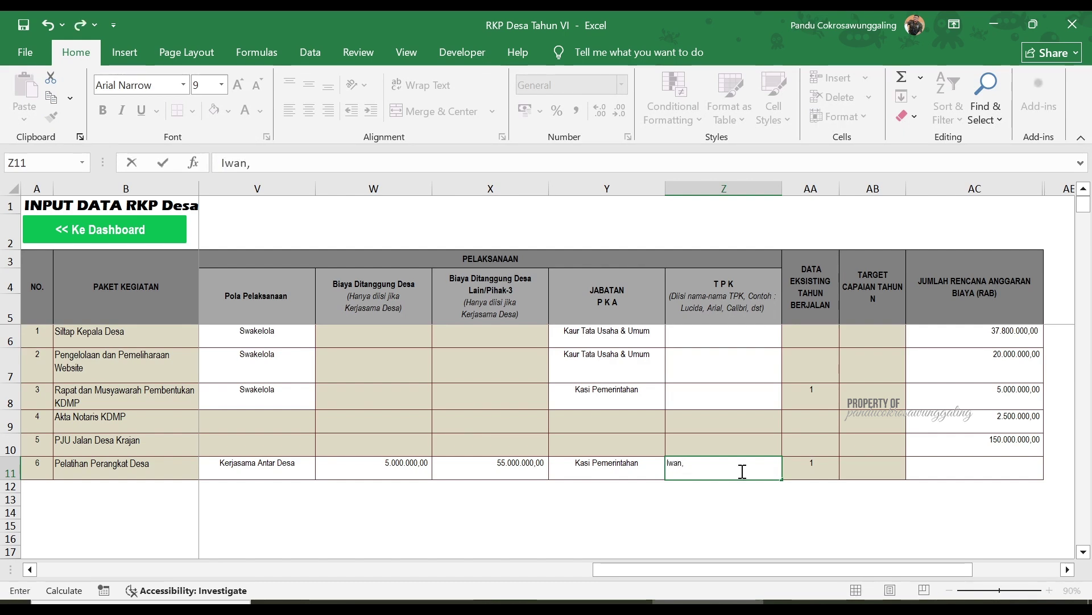
{"action": "type", "text": " Retn"}
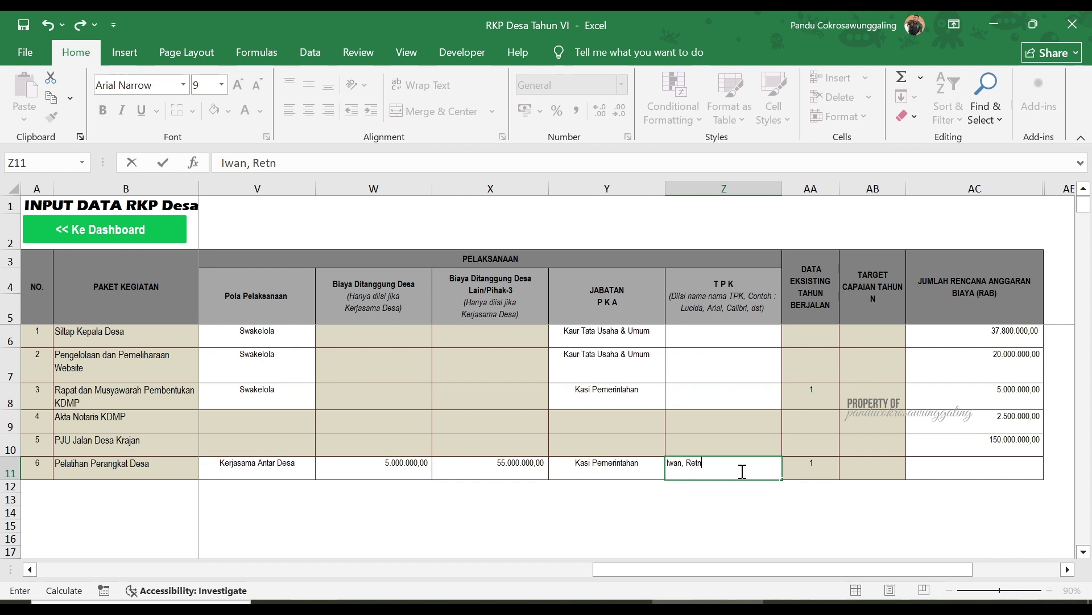
{"action": "type", "text": "o, Yun"}
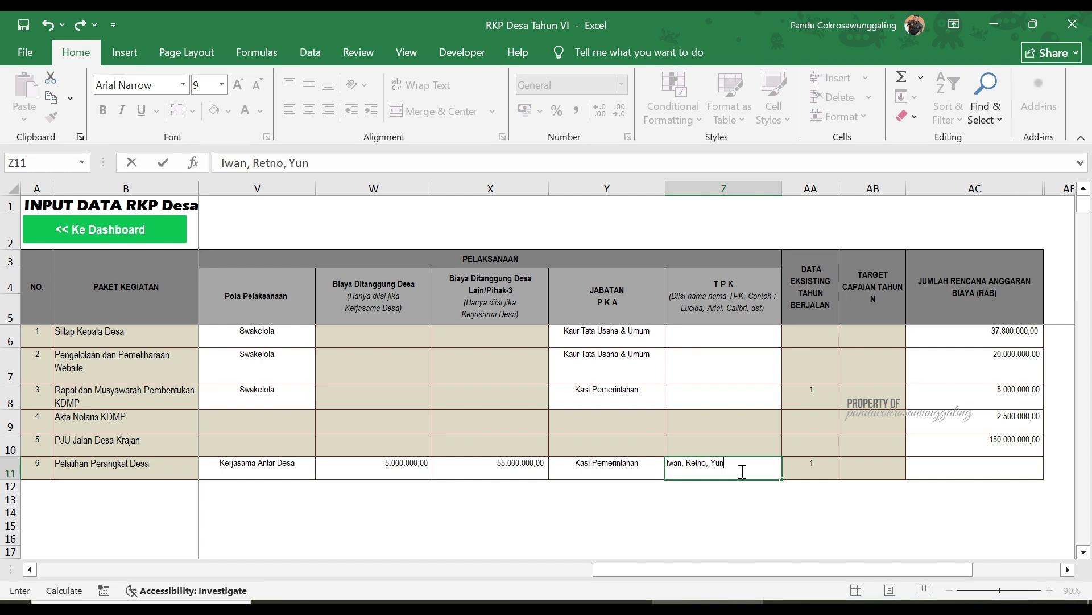
{"action": "type", "text": "i"}
{"action": "key", "text": "Tab"}
Enter 5000000 as the Jumlah Rencana Anggaran Biaya (RAB) of Pelatihan Perangkat Desa and save the workbook.
{"action": "key", "text": "Tab"}
{"action": "key", "text": "Tab"}
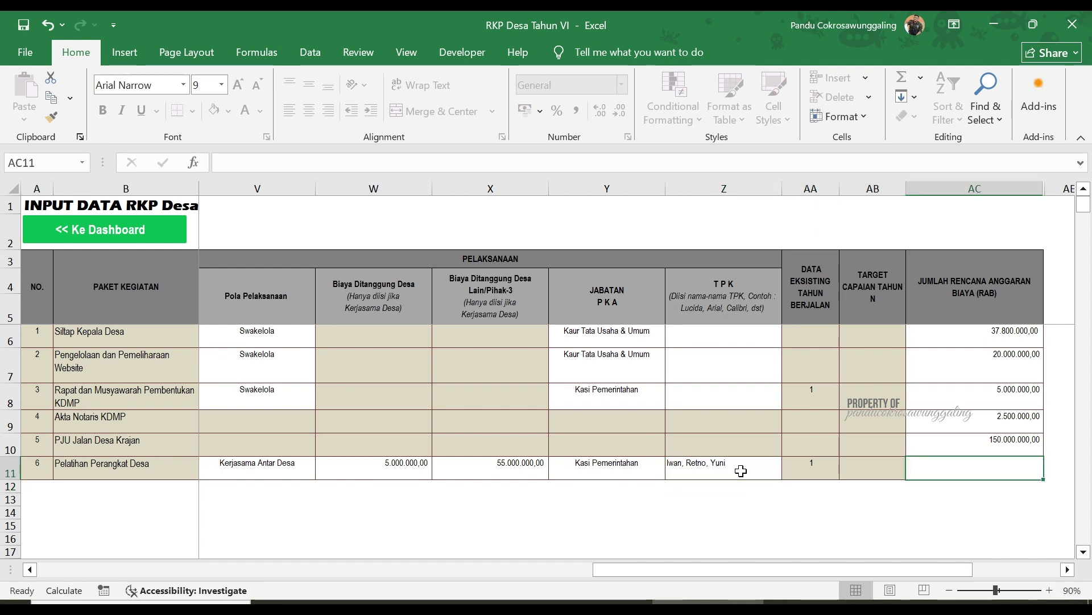
{"action": "type", "text": "5000000"}
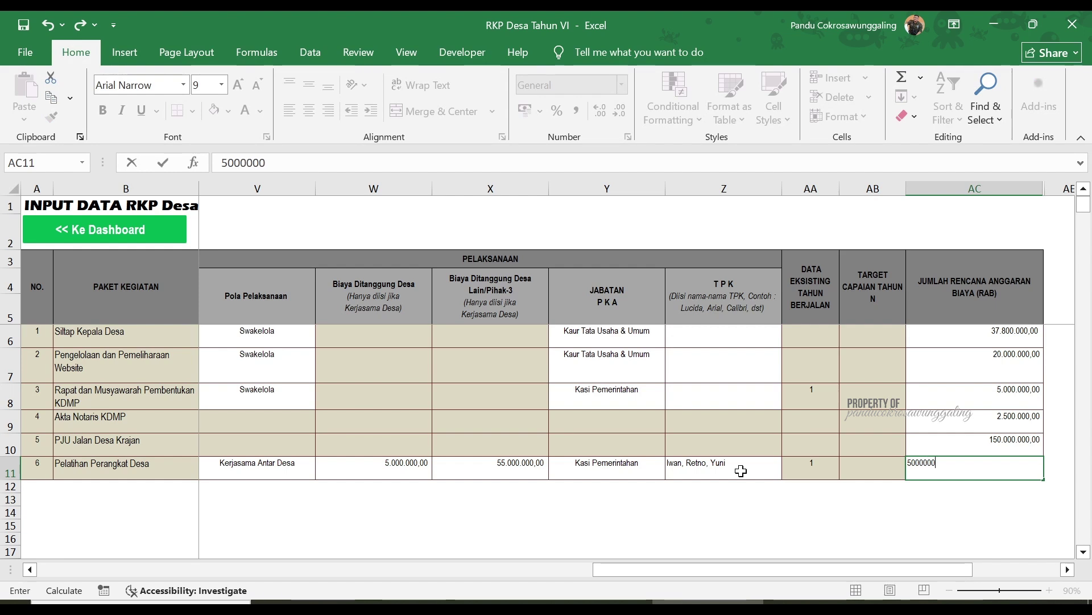
{"action": "key", "text": "Return"}
{"action": "key", "text": "ctrl+s"}
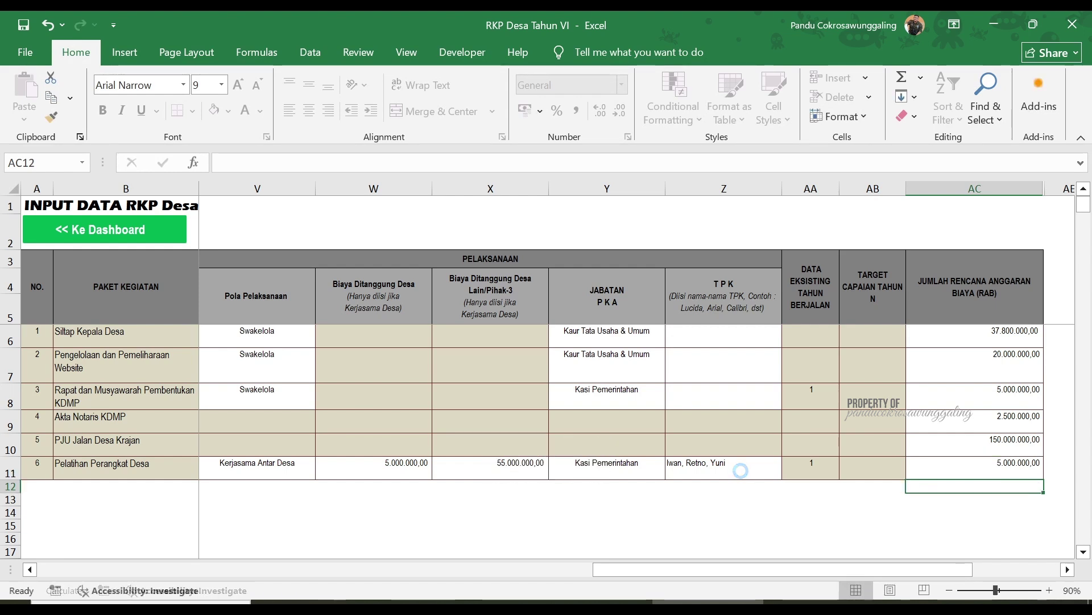
Check the Pelatihan Perangkat Desa entry in the printable RKPDes document and return to the dashboard.
{"action": "left_click_drag", "start_coordinate": [852, 566], "coordinate": [130, 576]}
{"action": "left_click", "coordinate": [135, 230]}
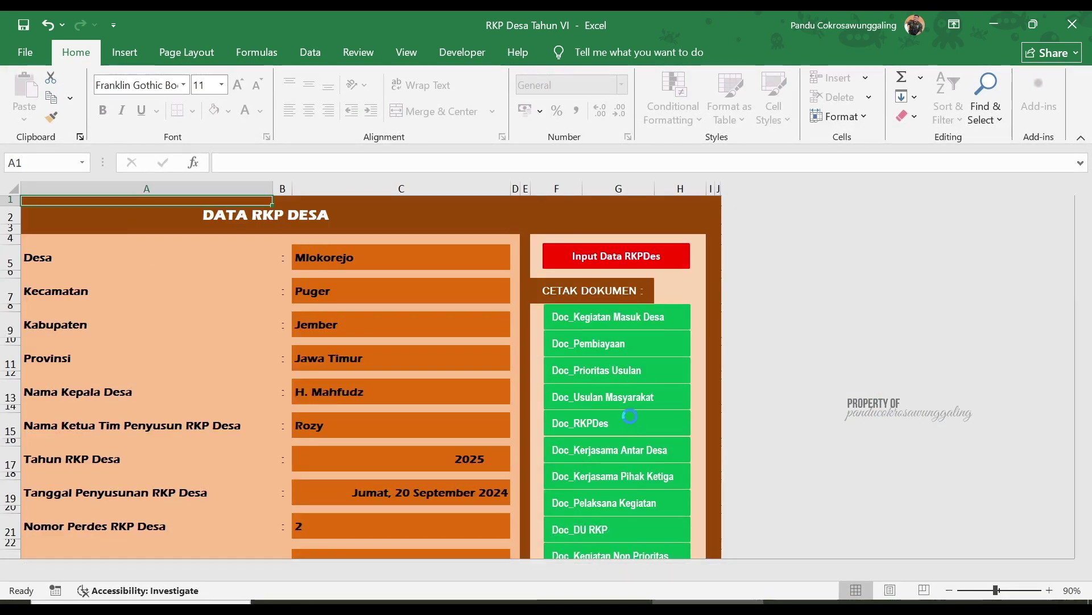
{"action": "left_click", "coordinate": [627, 427]}
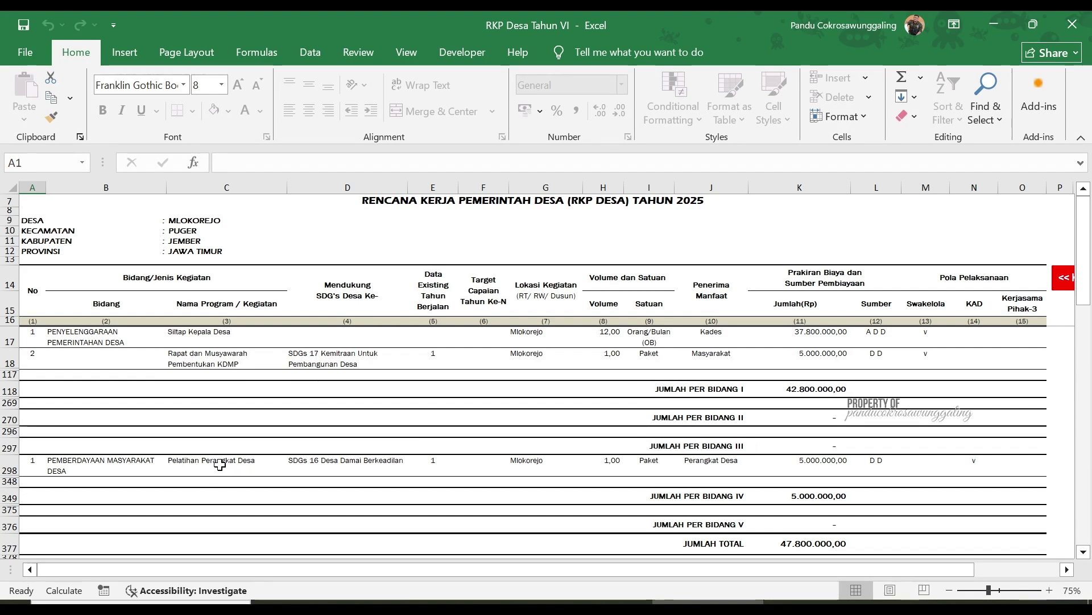
{"action": "left_click", "coordinate": [1060, 290]}
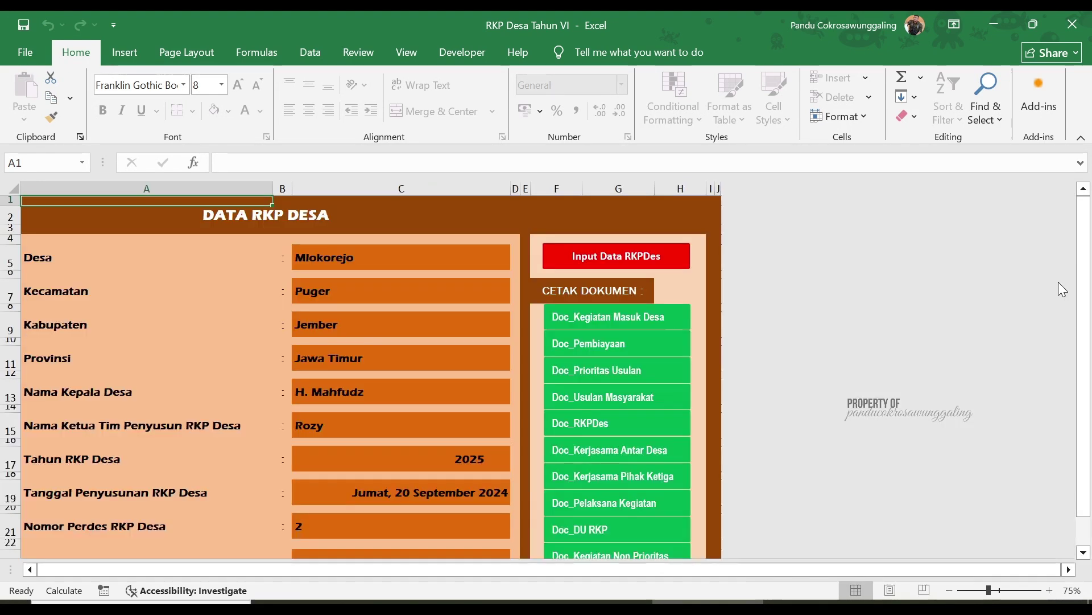
Check the cost shares of Pelatihan Perangkat Desa in the Kerjasama Antar Desa document and return to the dashboard.
{"action": "scroll", "coordinate": [657, 485], "scroll_direction": "down", "scroll_amount": 1}
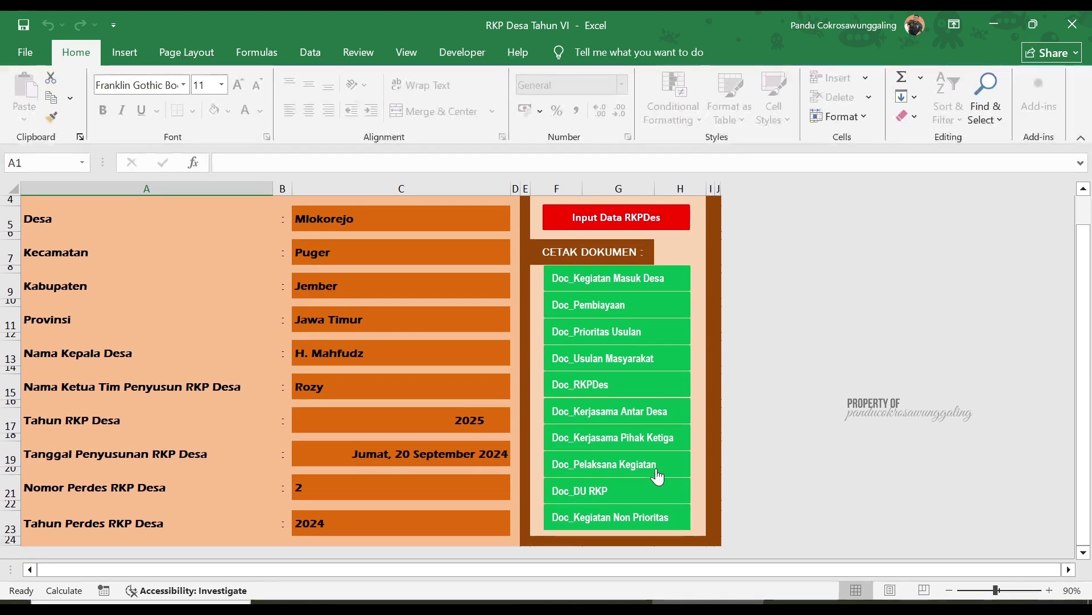
{"action": "left_click", "coordinate": [643, 412]}
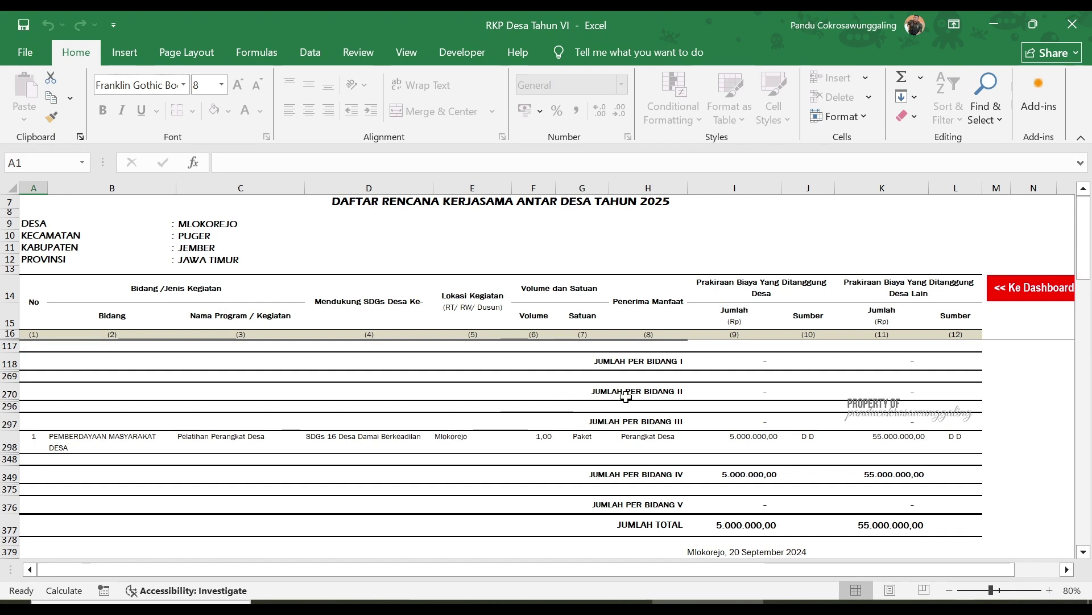
{"action": "left_click", "coordinate": [1022, 294]}
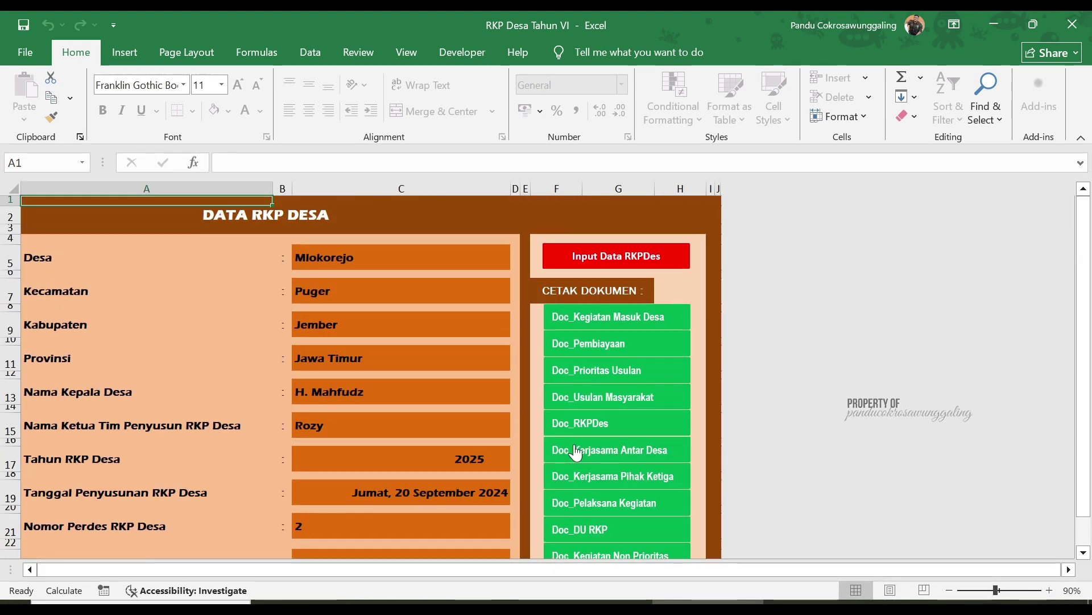
{"action": "scroll", "coordinate": [569, 451], "scroll_direction": "down", "scroll_amount": 1}
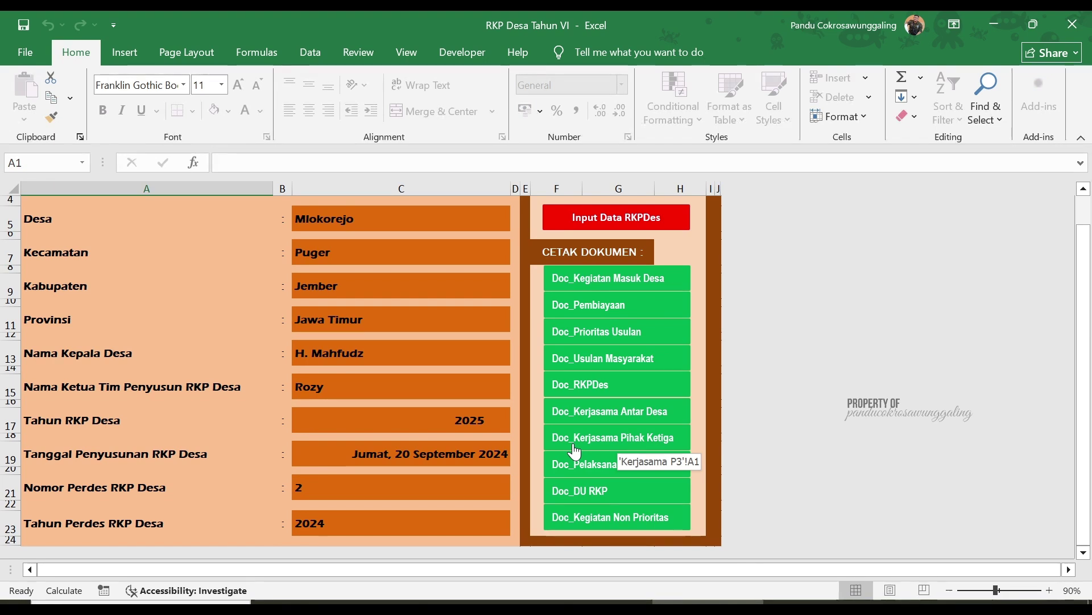
{"action": "scroll", "coordinate": [575, 452], "scroll_direction": "up", "scroll_amount": 1}
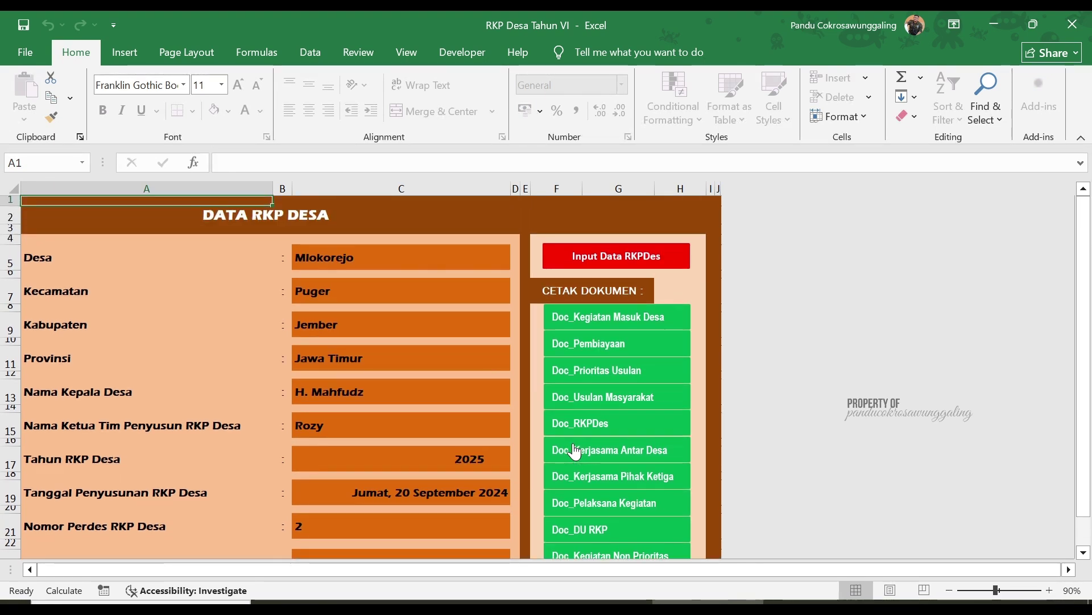